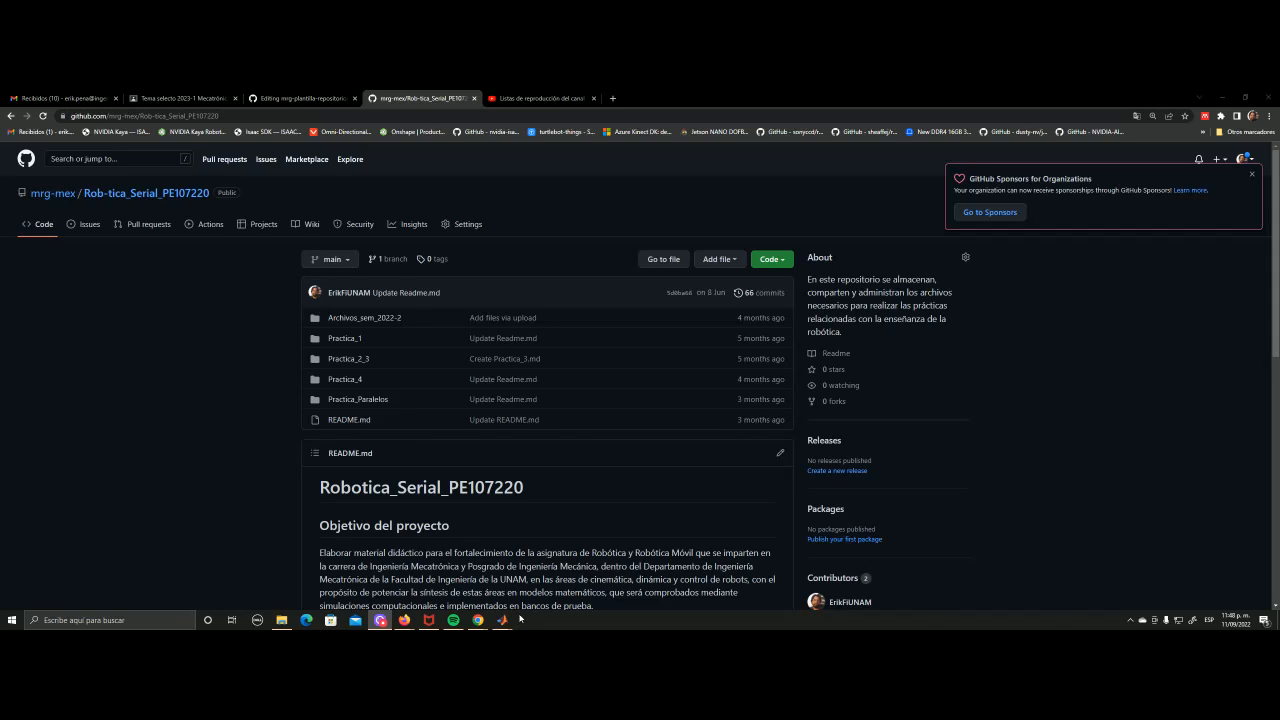
- Switch to the browser and view the Practica_1 folder of the Rob-tica_Serial_PE107220 GitHub repository
mouse_move(502, 618)
click(466, 587)
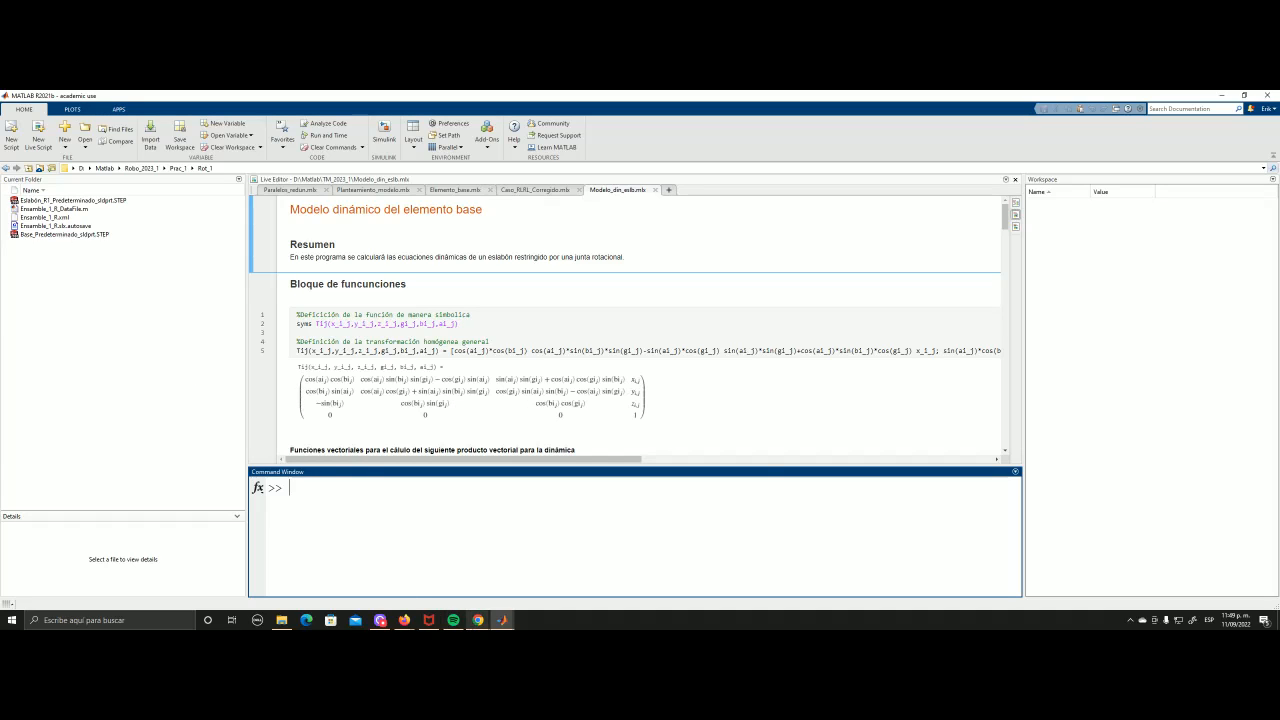
mouse_move(478, 620)
click(500, 580)
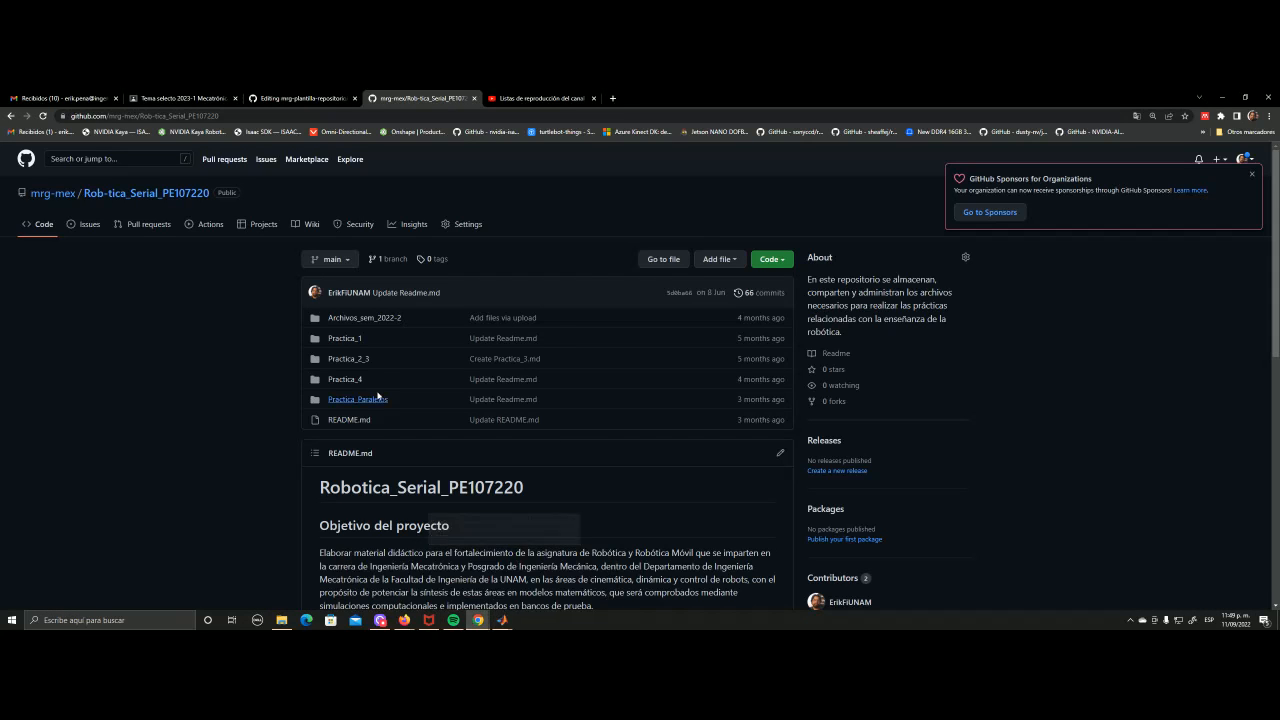
click(348, 340)
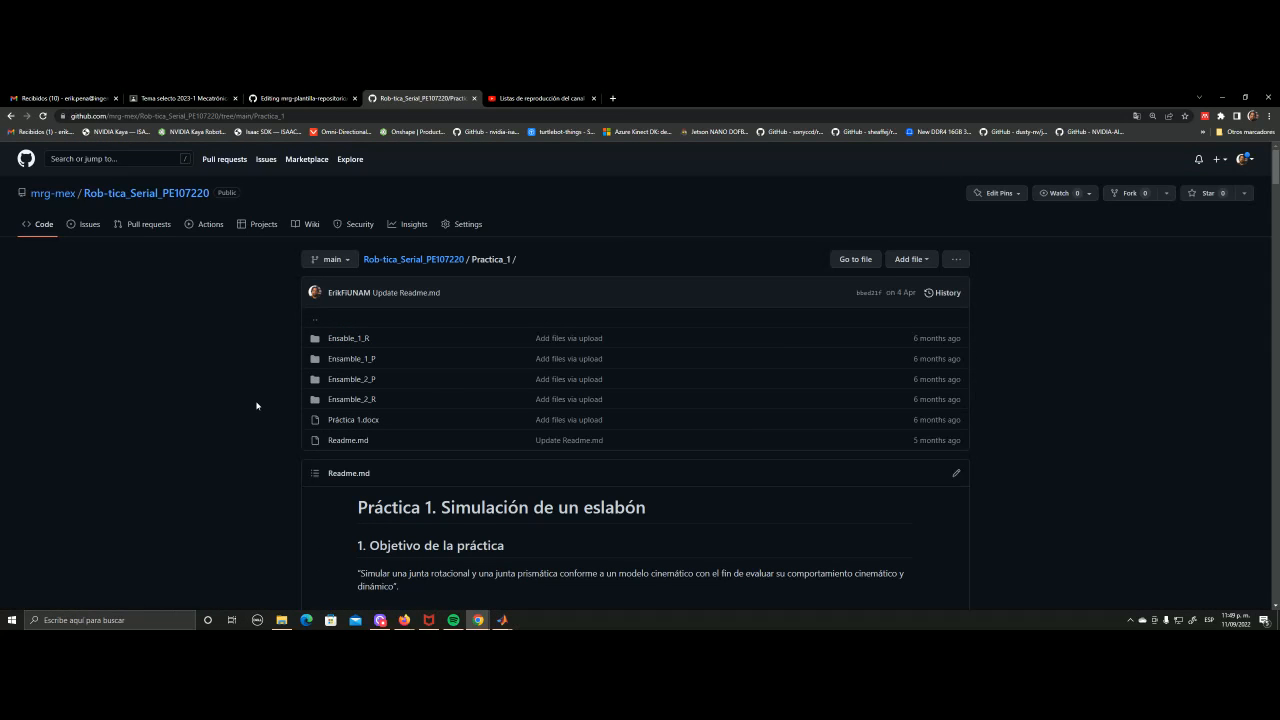
click(1222, 97)
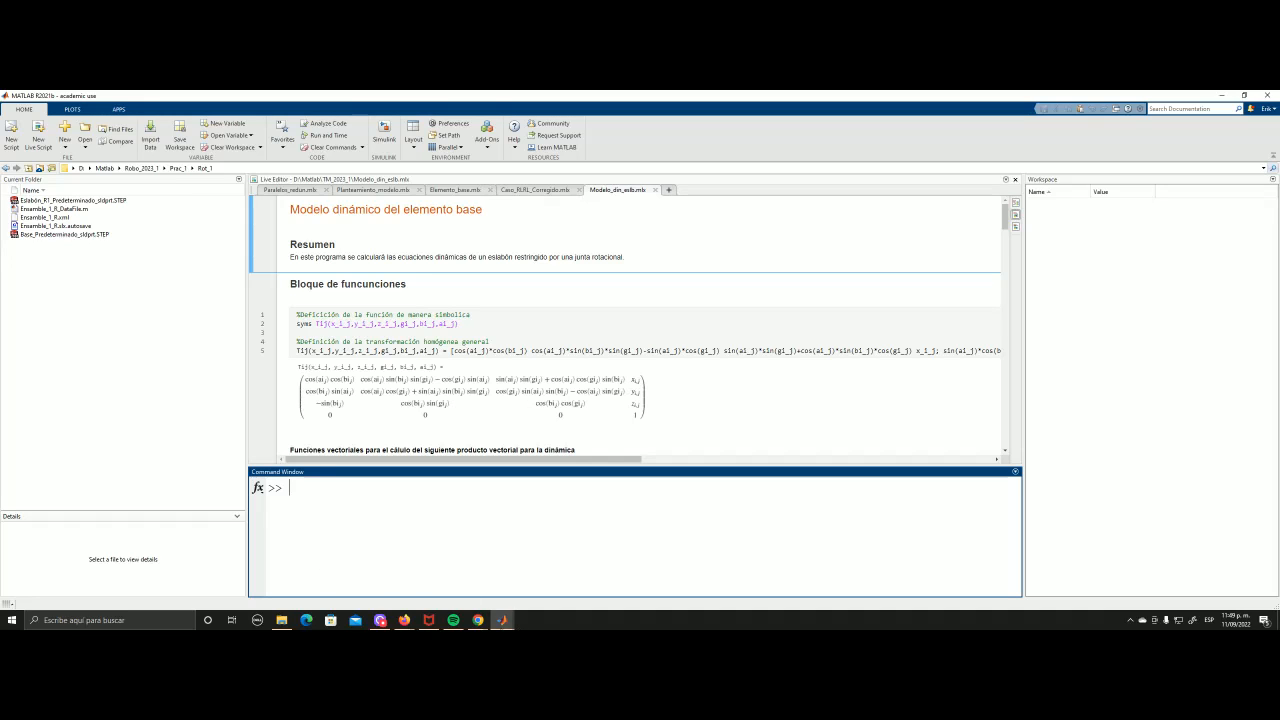
- Switch to the main MATLAB window and delete Ensamble_1_R_DataFile.m and the Ensamble_1_R autosave file from the Rot_1 folder
click(502, 620)
click(558, 598)
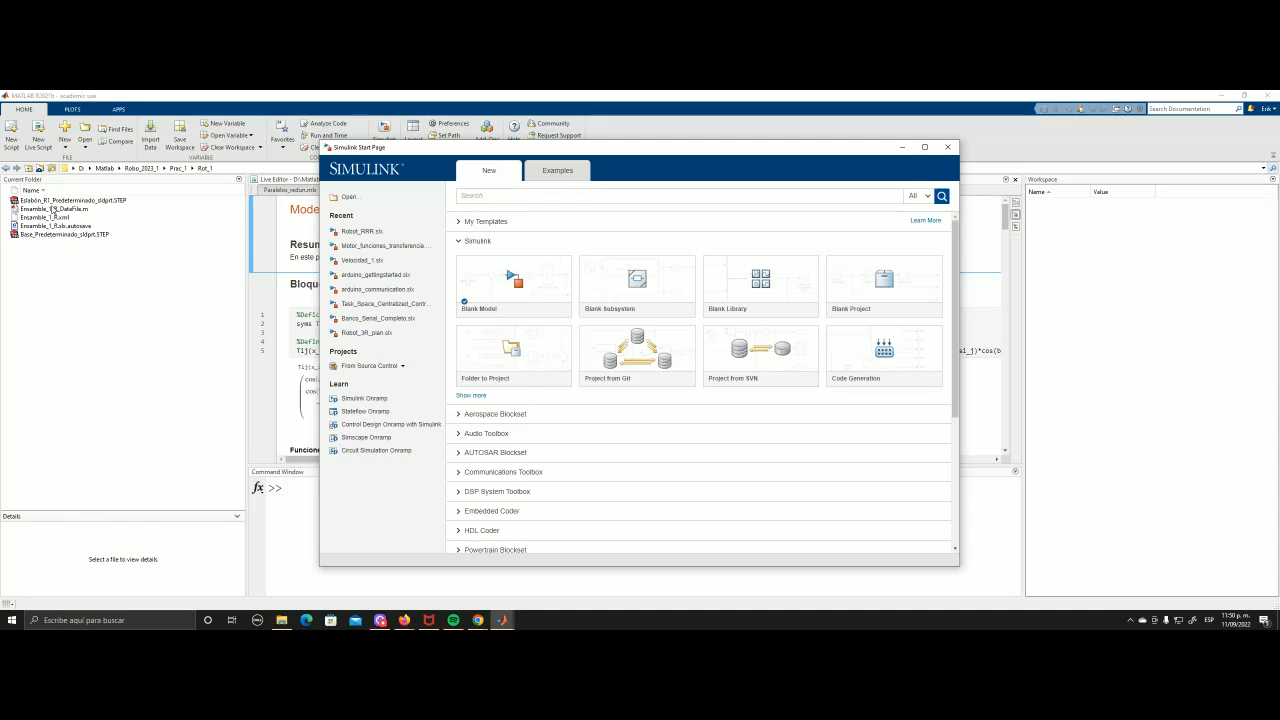
click(100, 262)
click(80, 217)
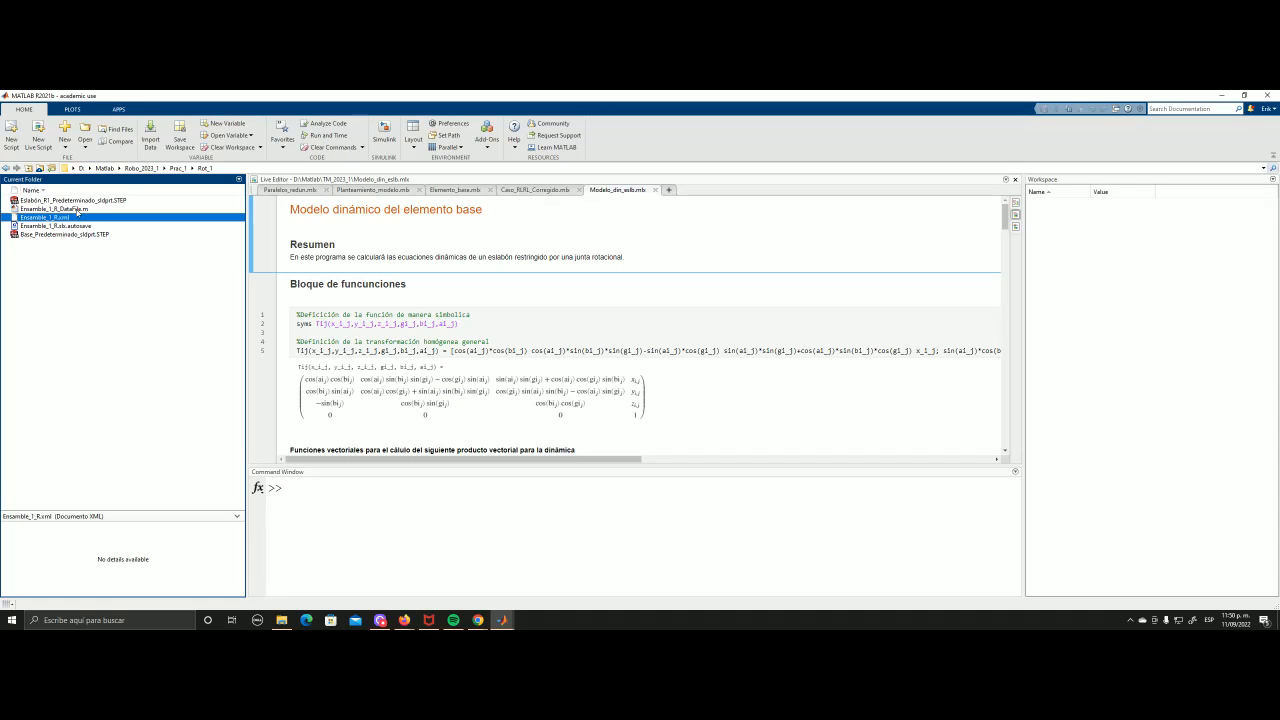
key(Up)
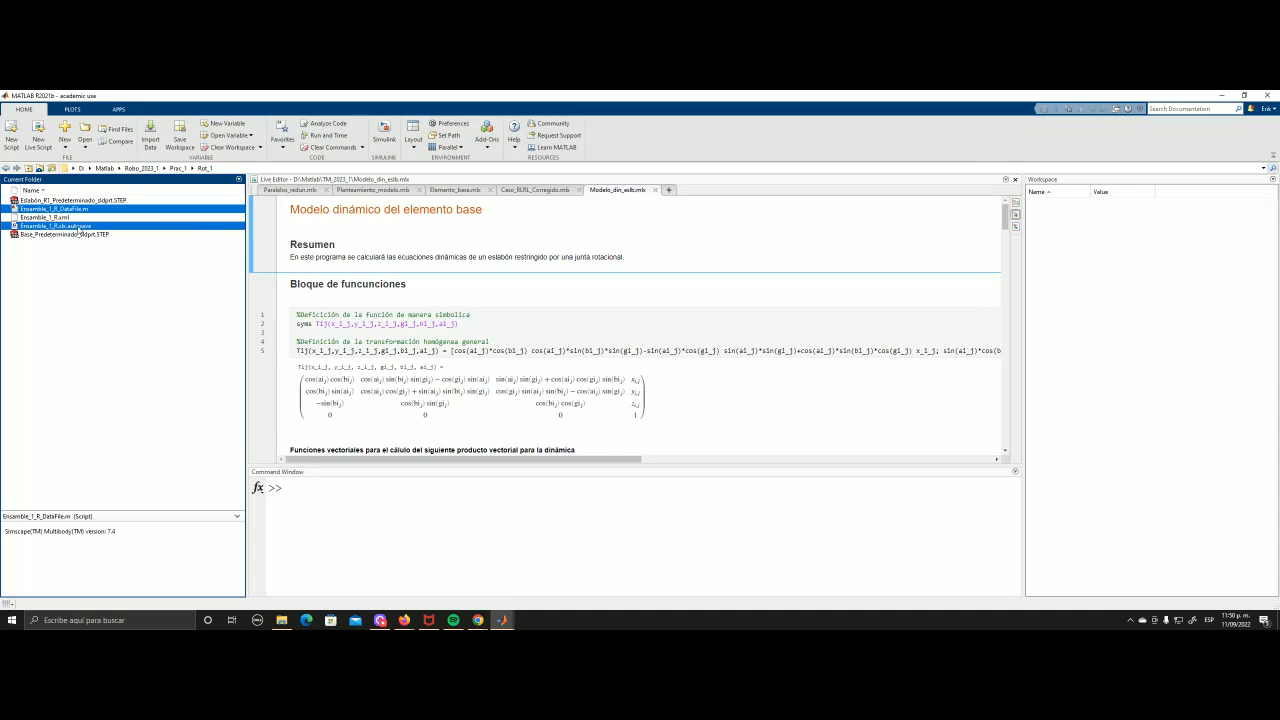
click(78, 230)
click(83, 277)
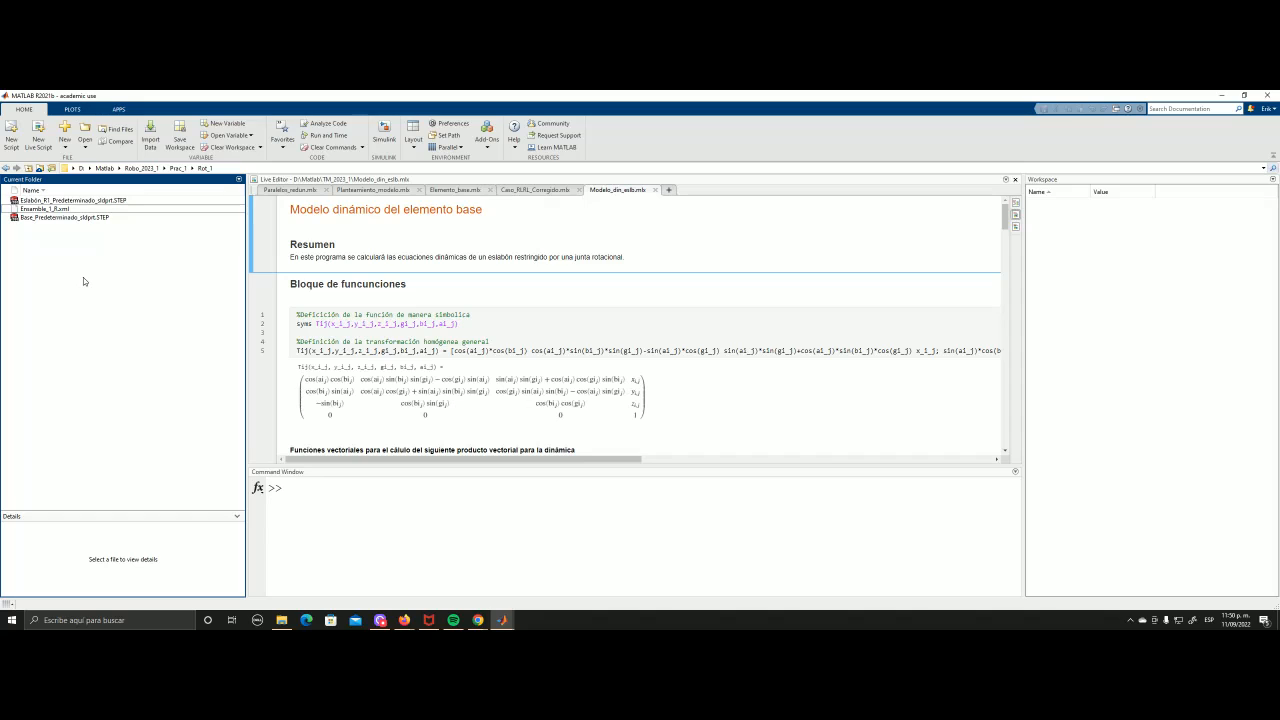
- Write an smimport call with an empty quoted argument at the MATLAB command prompt
click(425, 491)
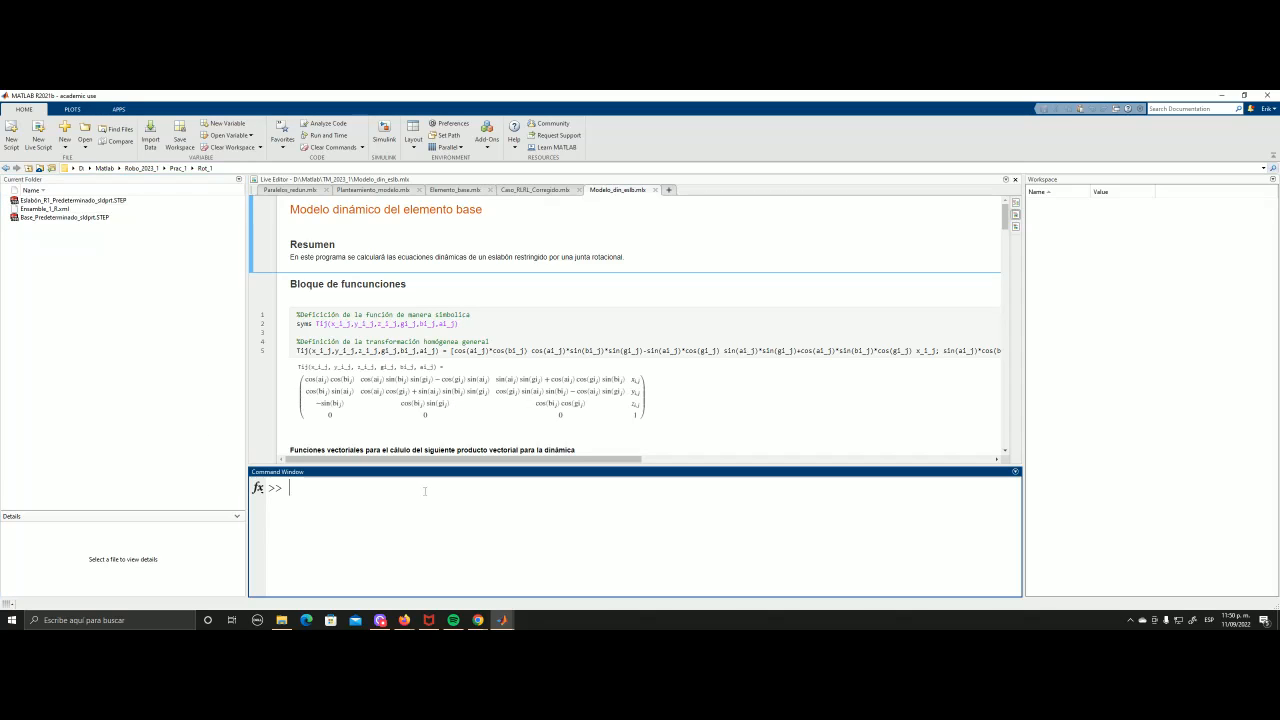
text(imp)
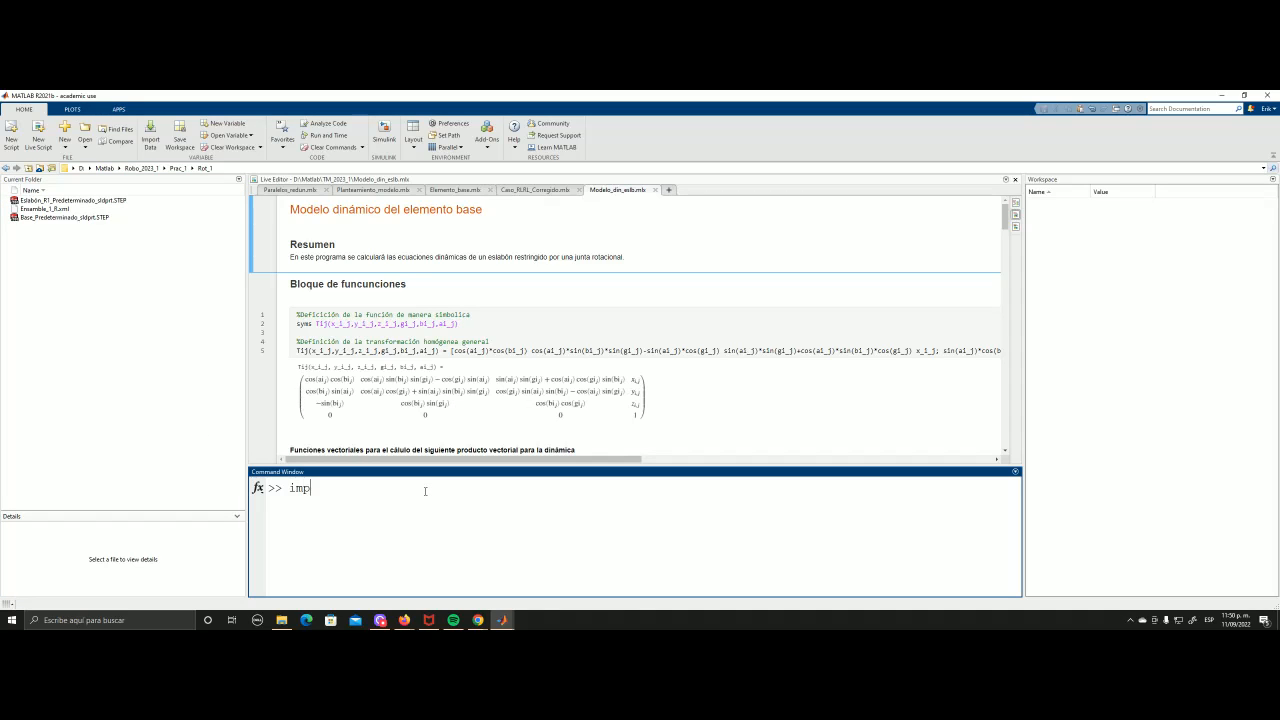
text(or)
key(BackSpace)
key(BackSpace)
key(BackSpace)
key(BackSpace)
key(BackSpace)
text(smimport()
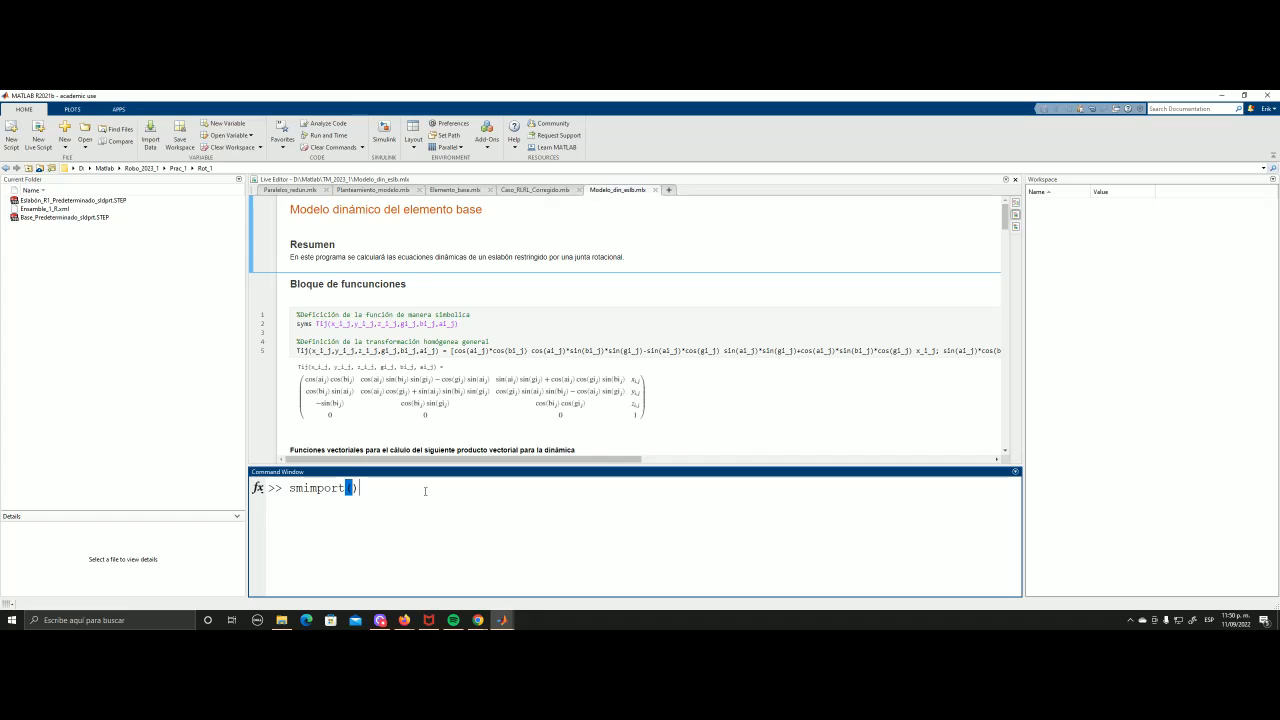
text(')
- Copy the XML file's name into the call's quotes and run smimport('Ensamble_1_R.xml')
click(42, 209)
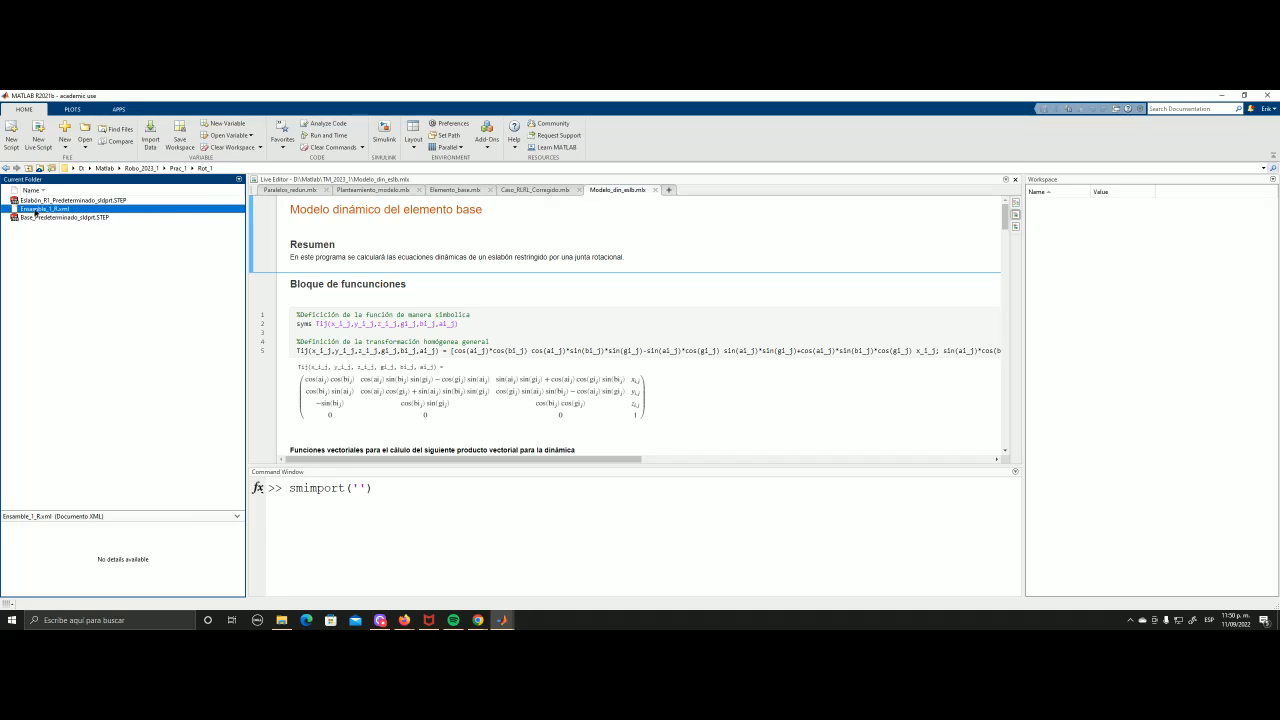
right_click(35, 211)
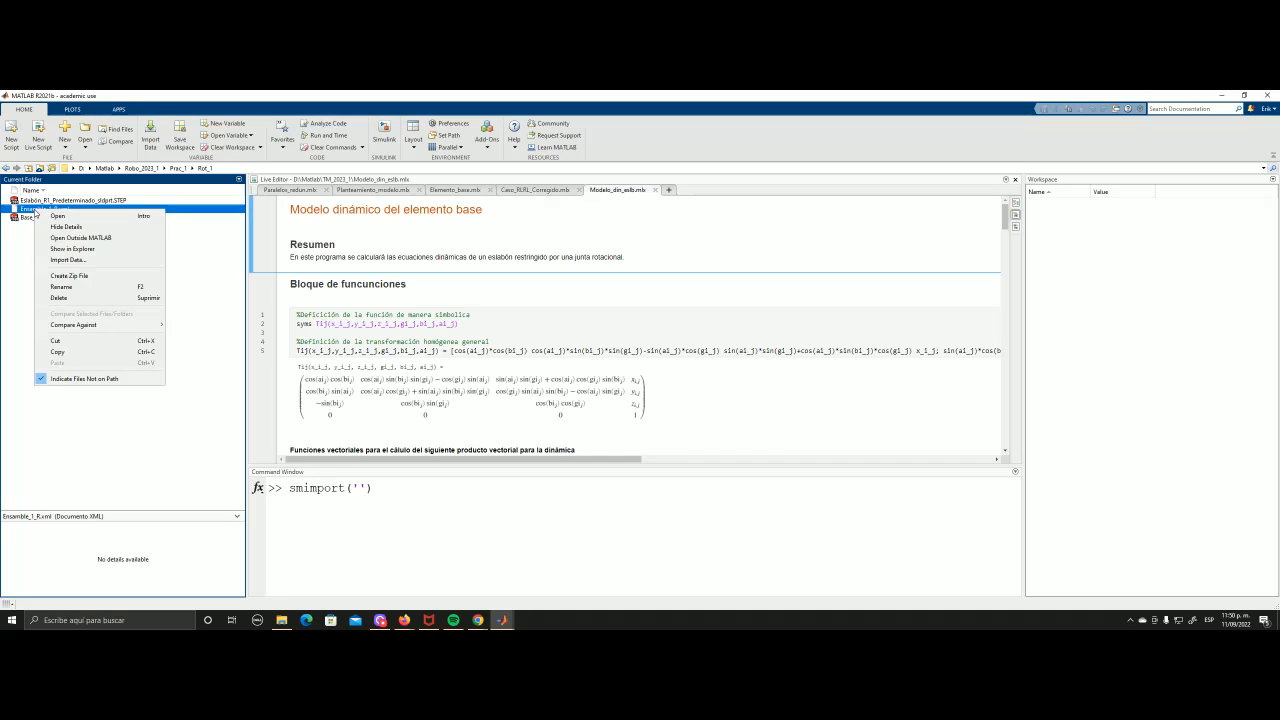
click(83, 288)
key(ctrl+c)
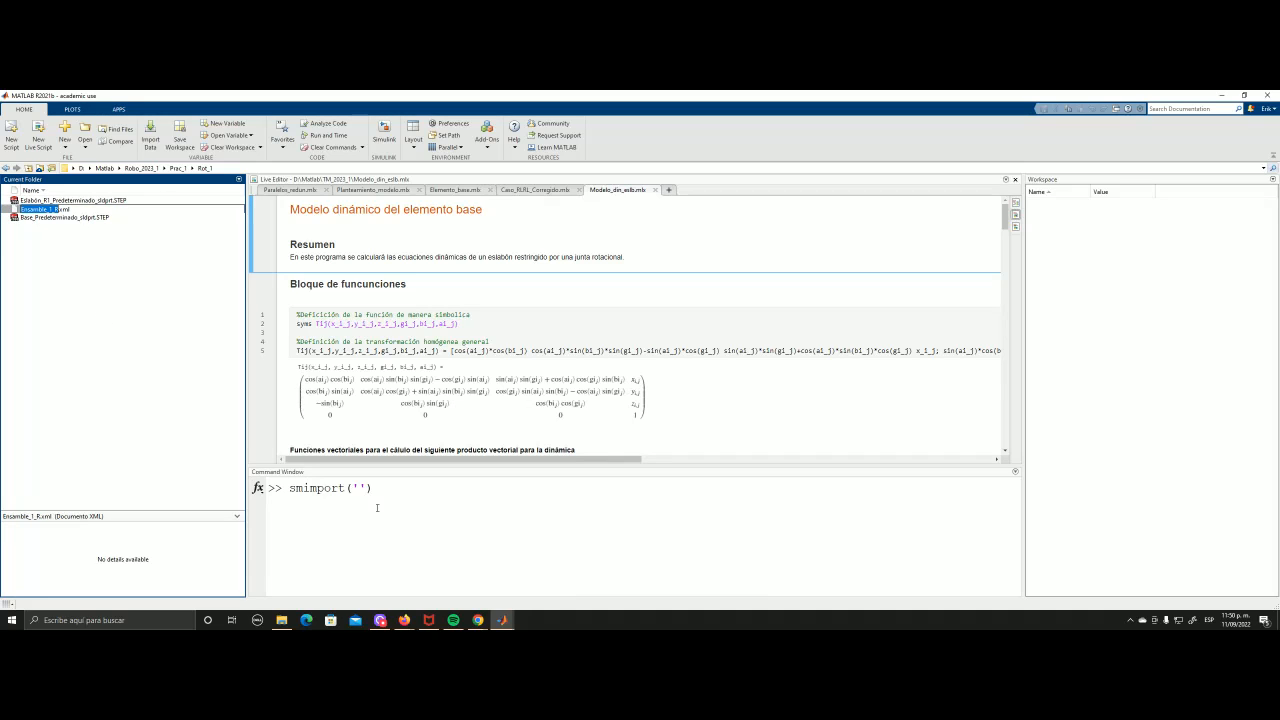
click(453, 524)
key(ctrl+v)
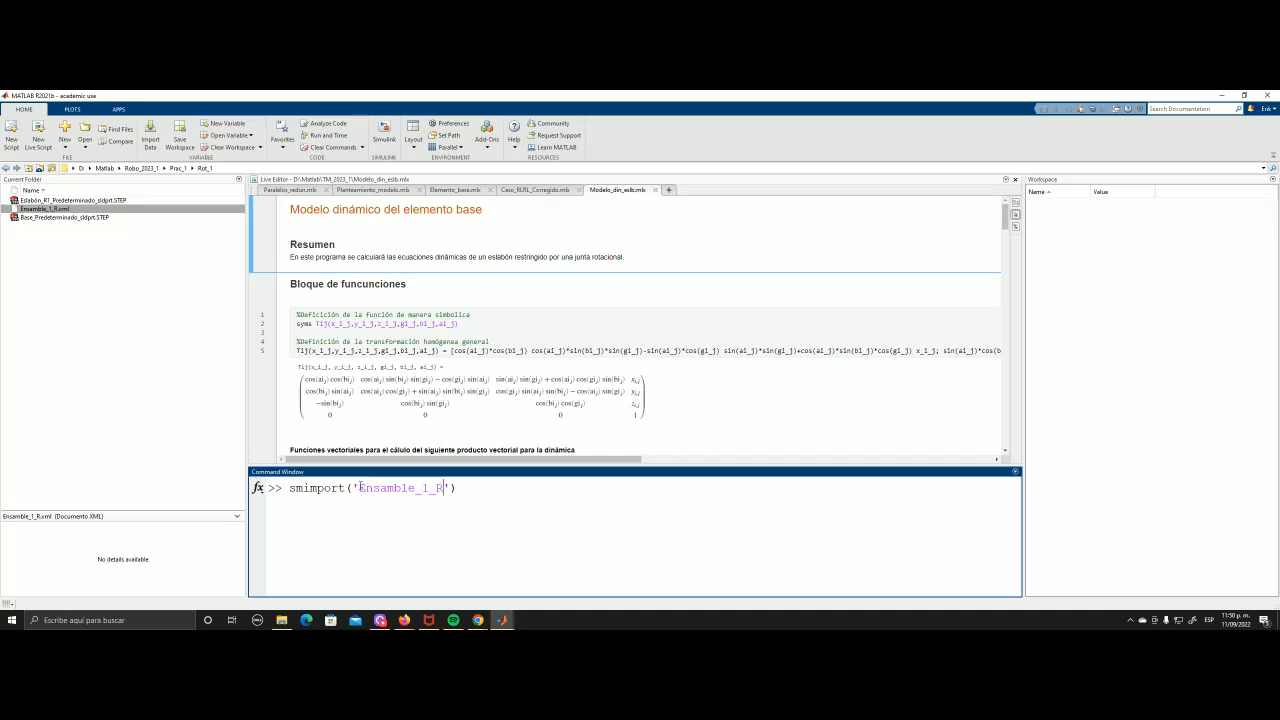
text(.)
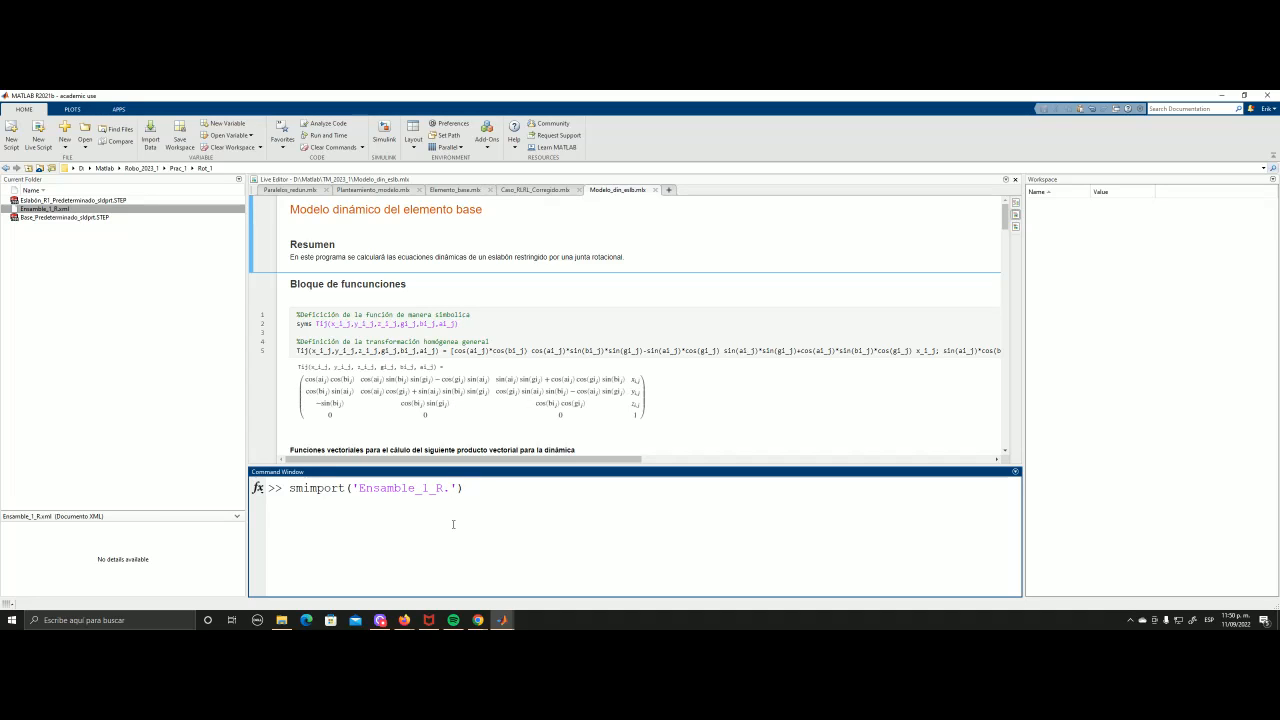
text(xml)
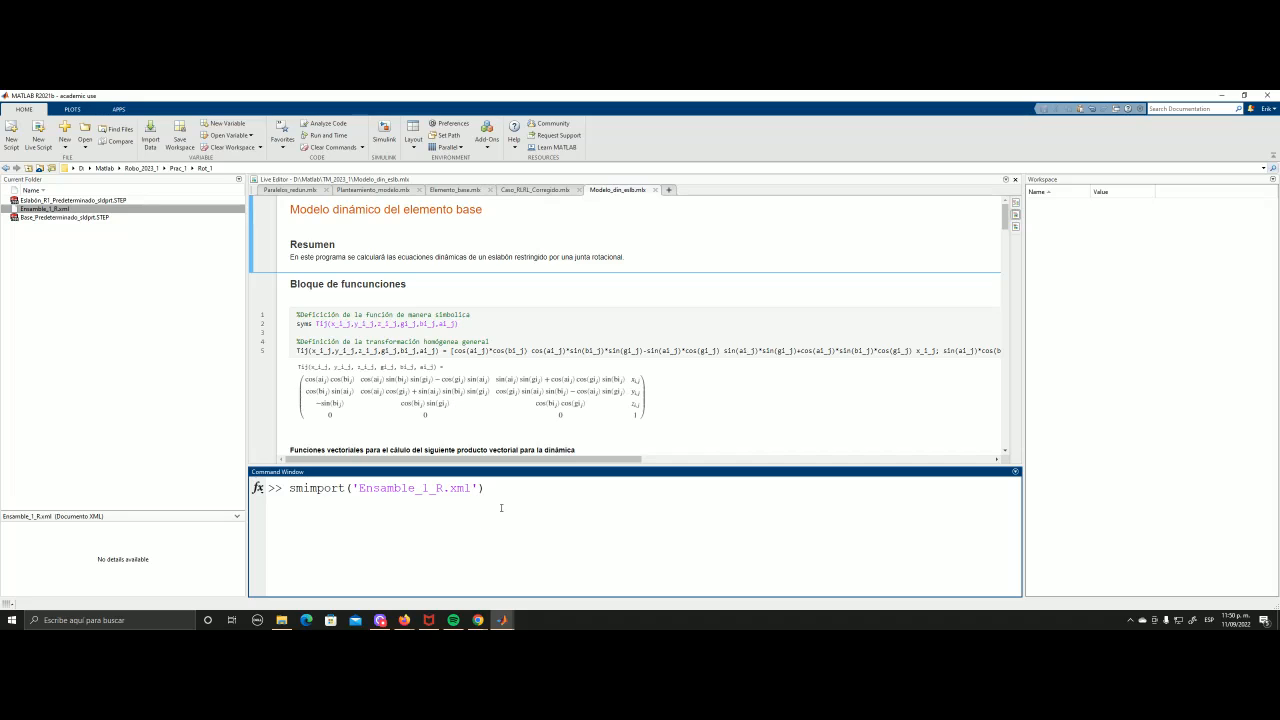
click(502, 489)
key(Return)
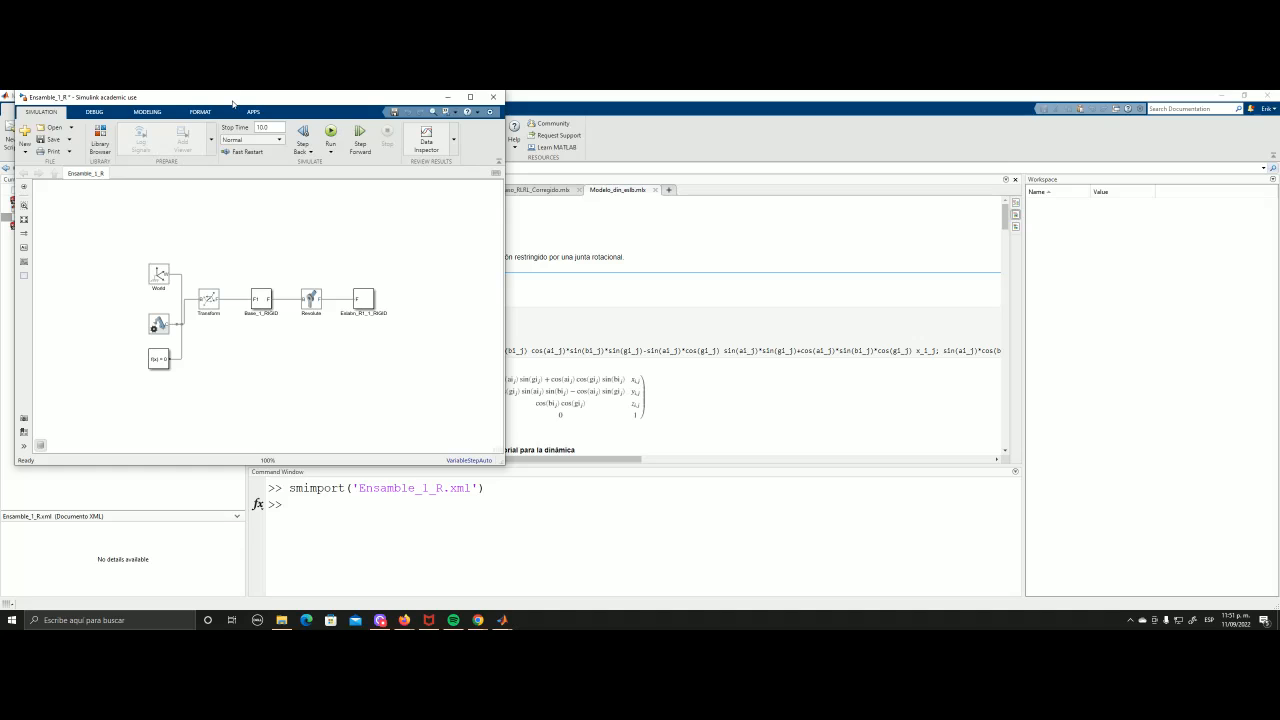
- Maximize the imported Ensamble_1_R model window and examine its whole block diagram at a larger scale
drag(232, 103, 614, 185)
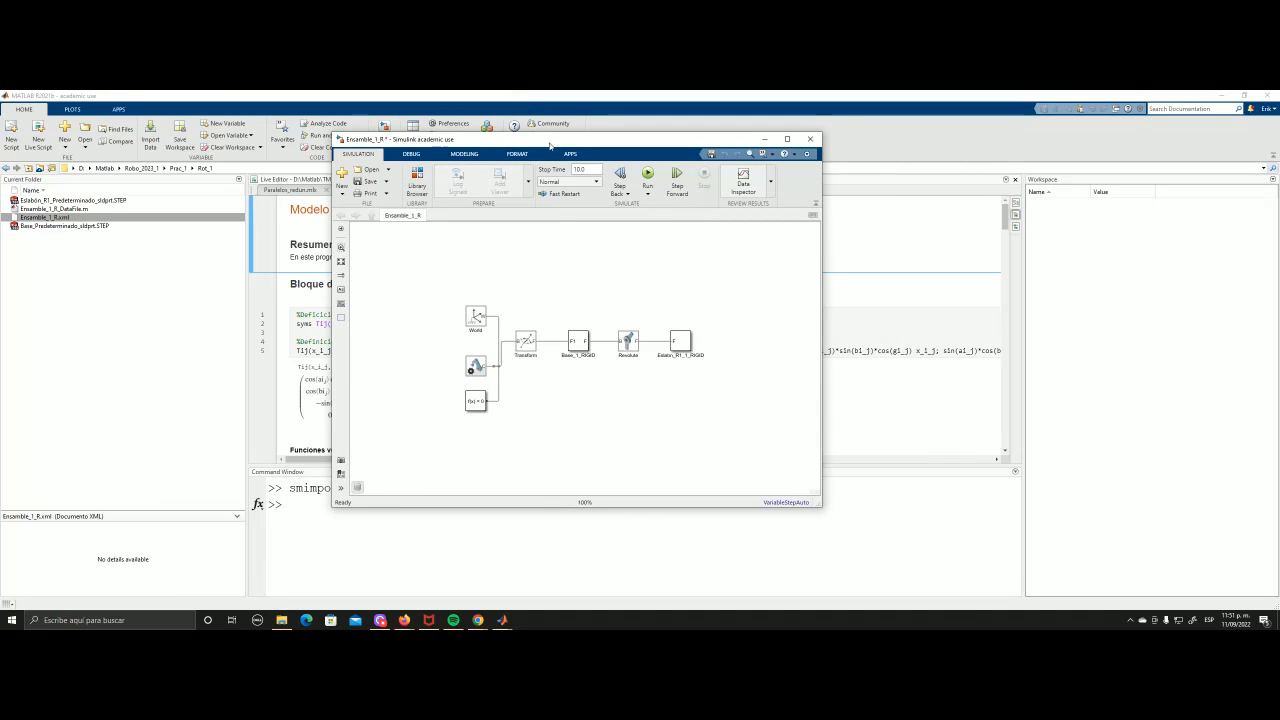
scroll(685, 345, up, 2)
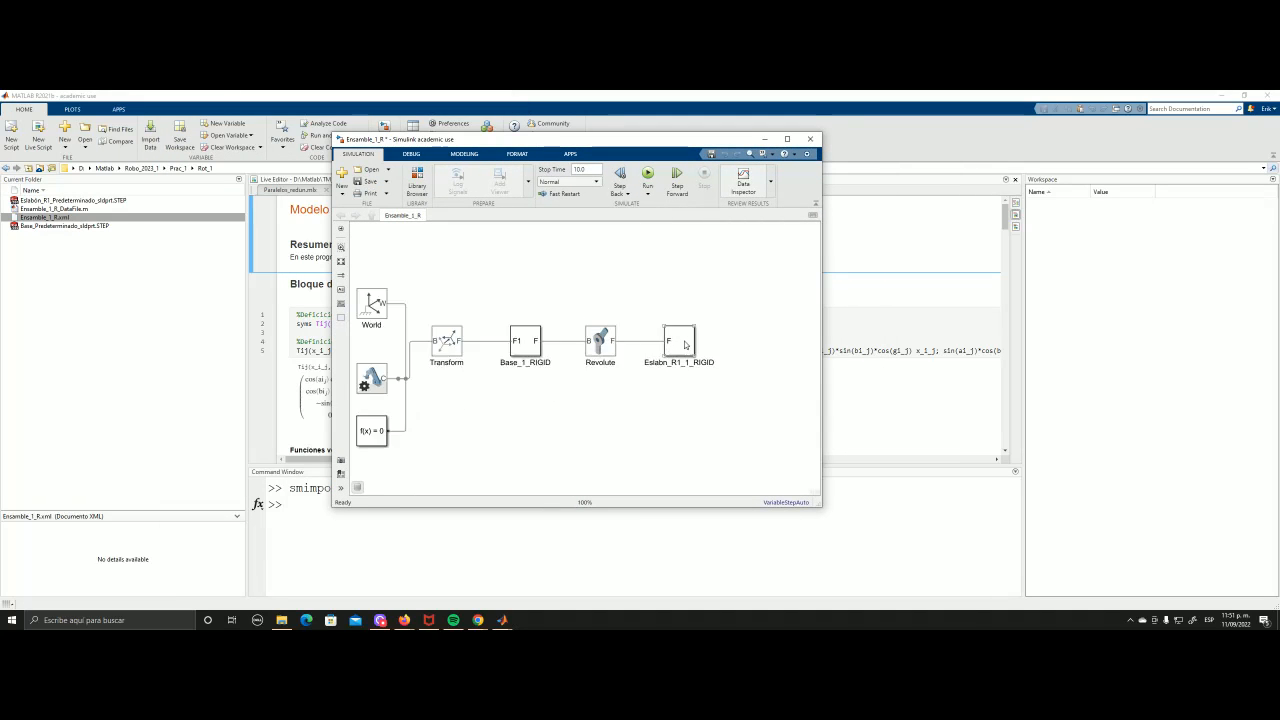
scroll(623, 366, up, 3)
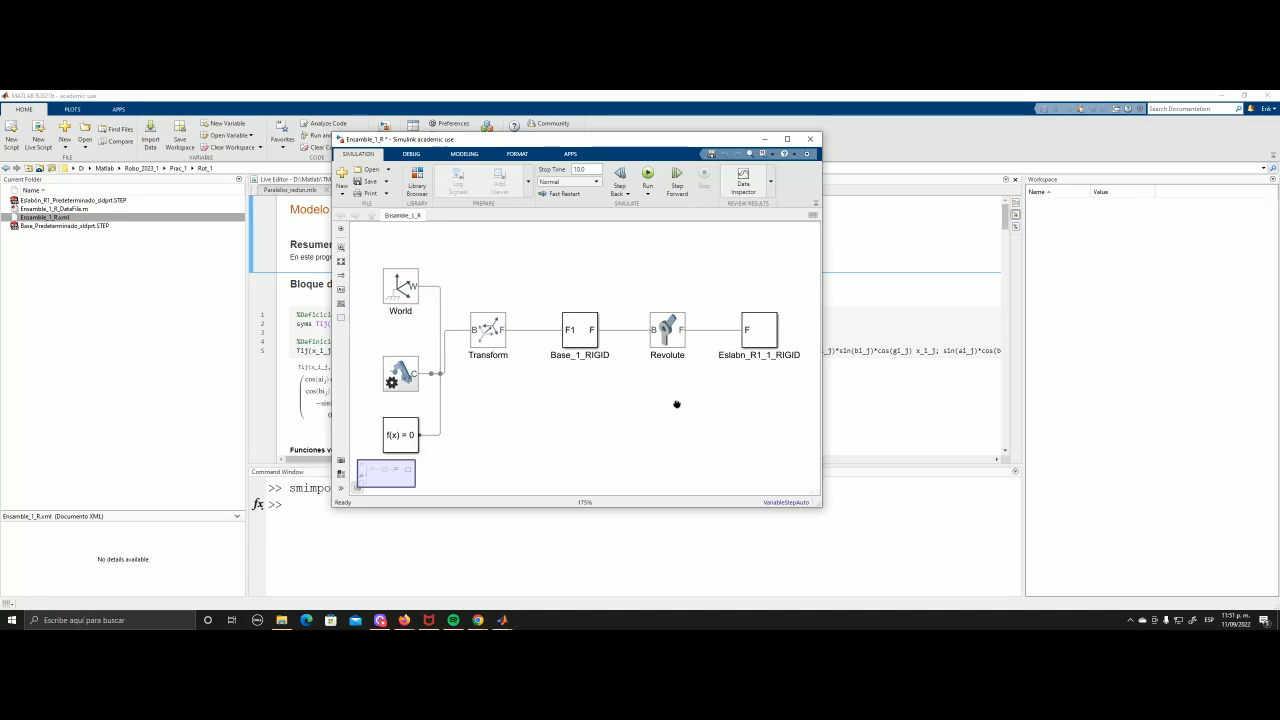
click(787, 139)
scroll(720, 247, up, 1)
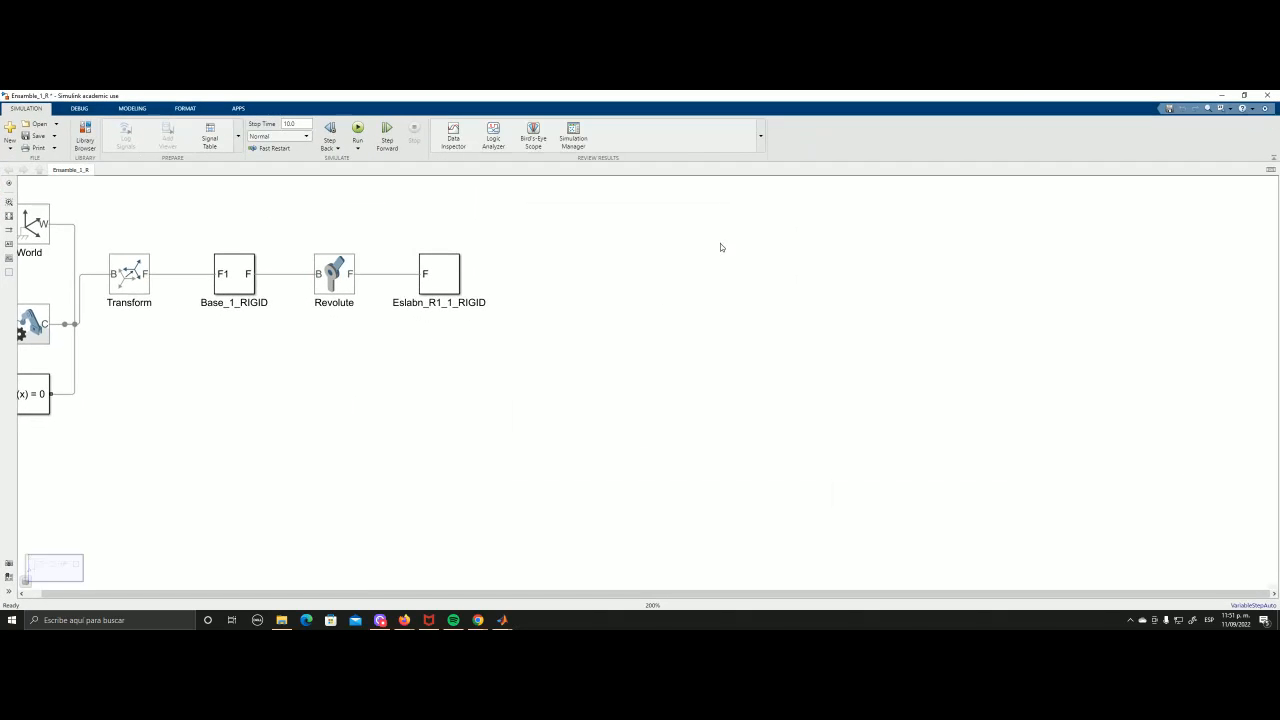
drag(327, 508, 694, 571)
scroll(694, 570, up, 1)
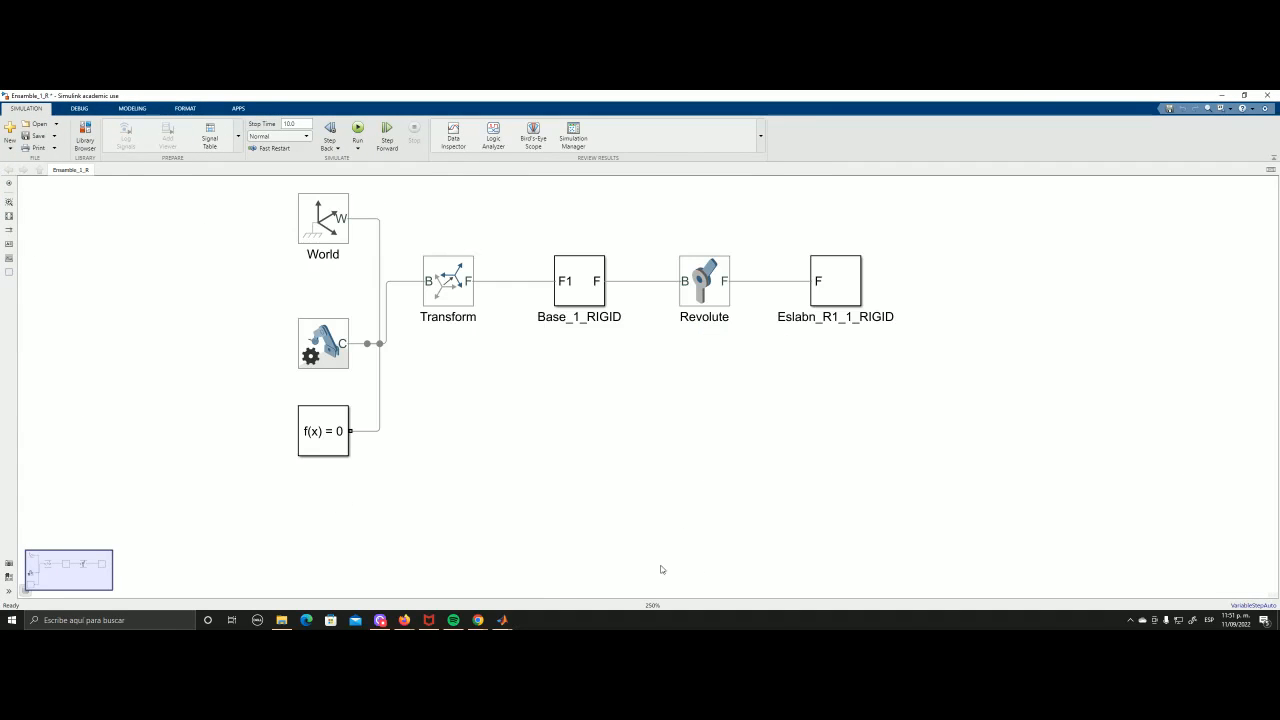
drag(497, 398, 532, 458)
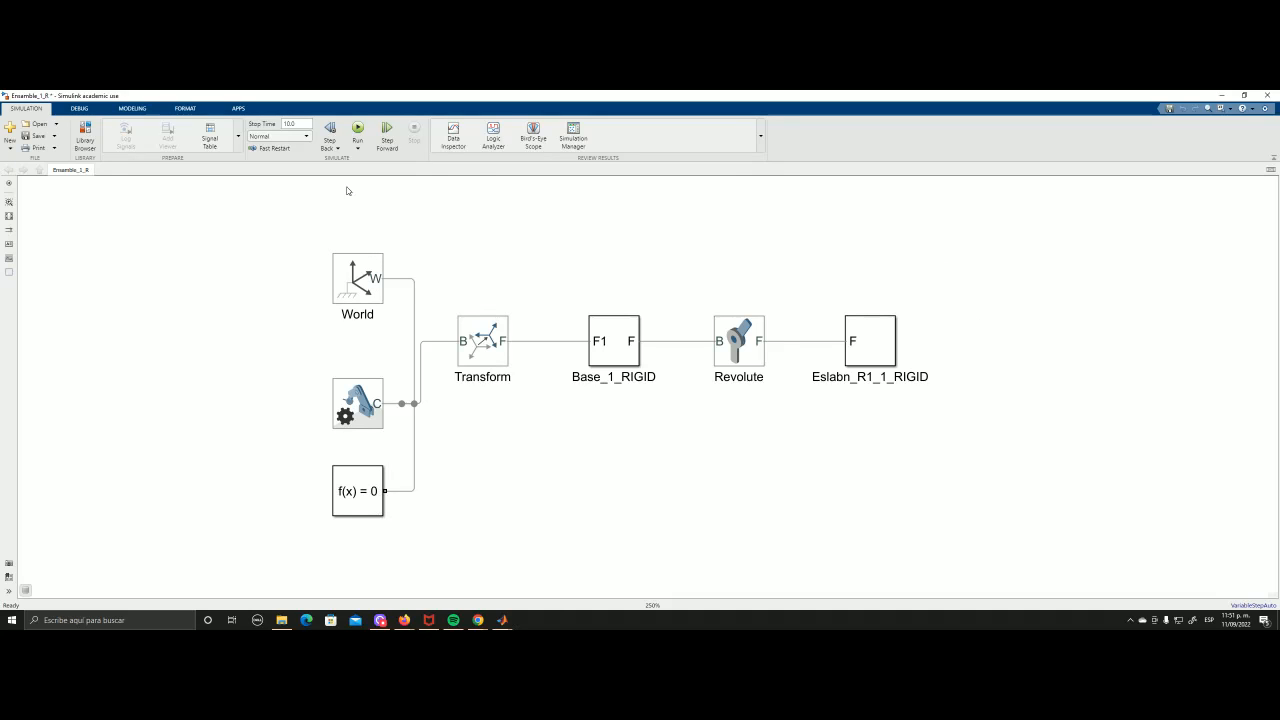
- Examine the model's top-level blocks and check the uniform gravity setting of the Mechanism Configuration block
click(753, 345)
click(532, 345)
click(365, 289)
click(390, 391)
click(341, 405)
double_click(344, 408)
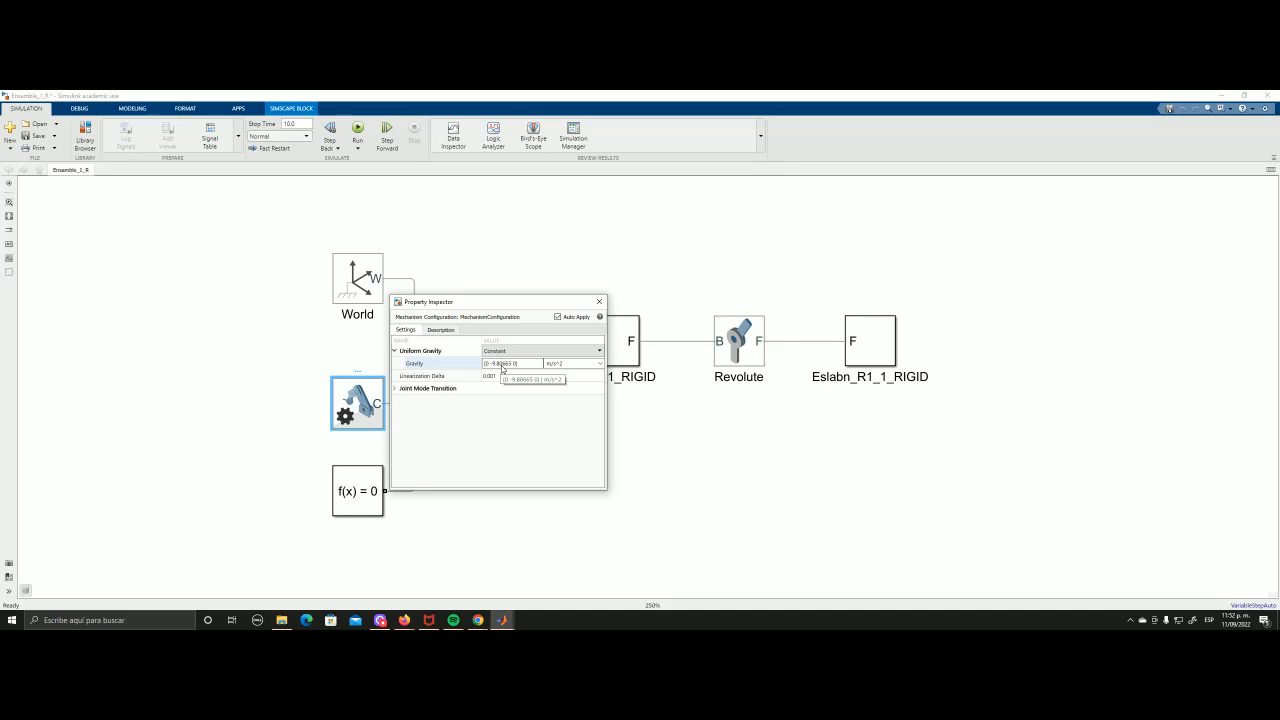
click(599, 302)
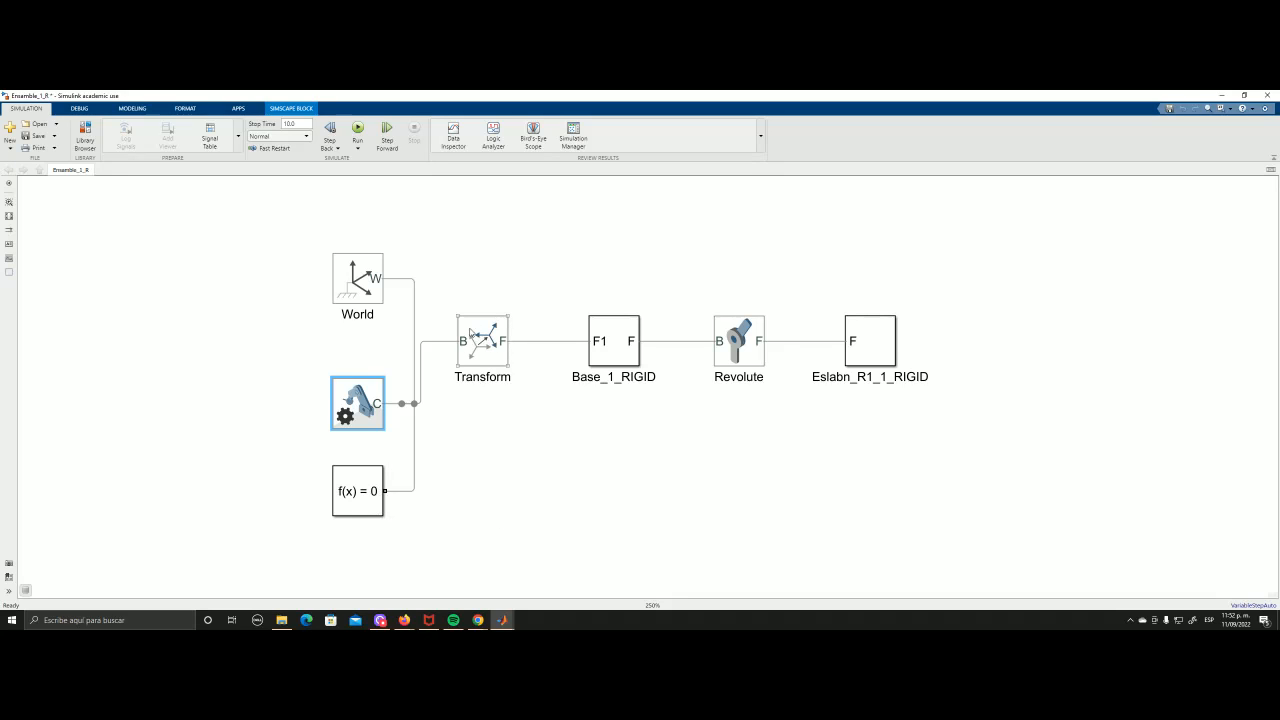
- Examine the reference frame, solid and transform blocks and their connections inside the Base_1_RIGID subsystem
double_click(617, 342)
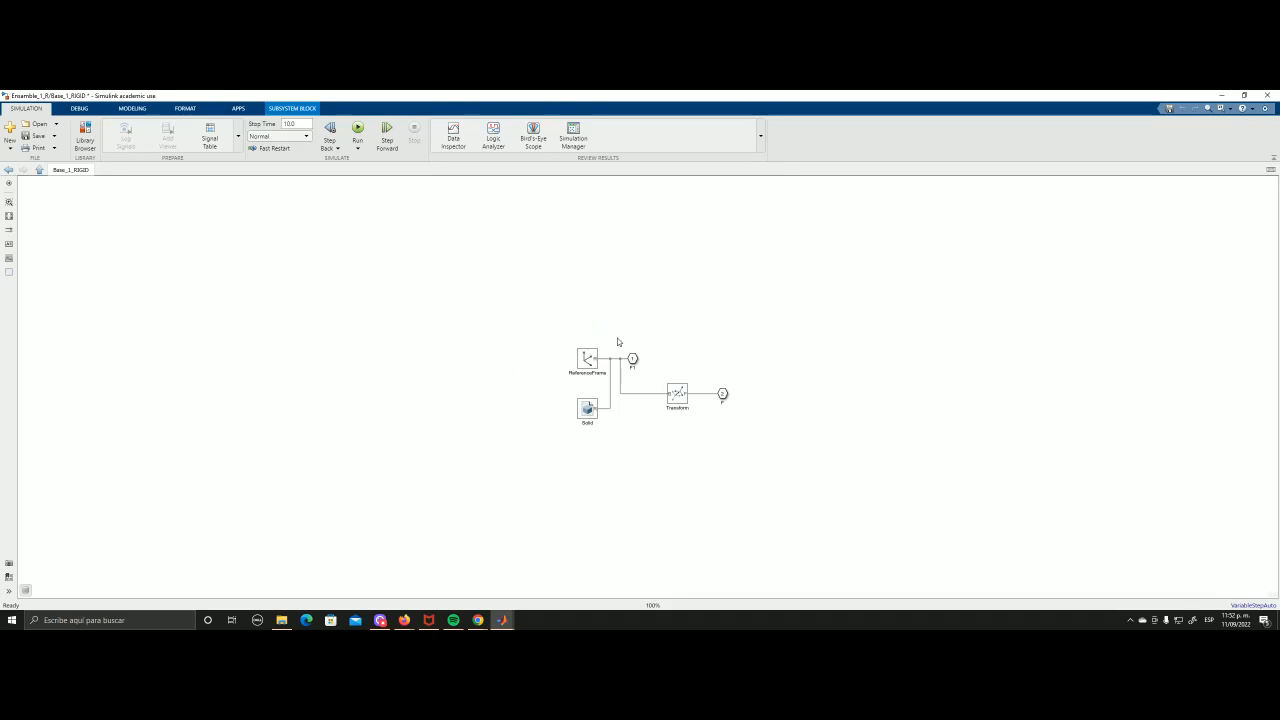
scroll(746, 380, up, 6)
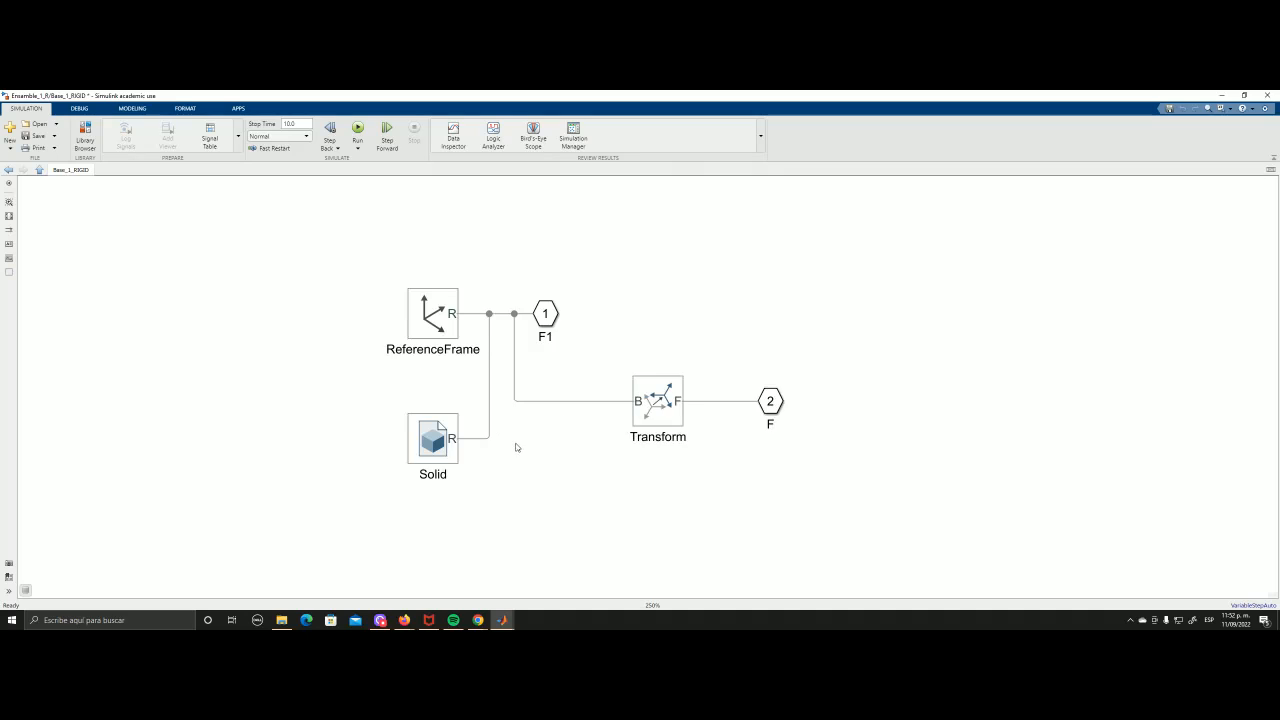
click(8, 170)
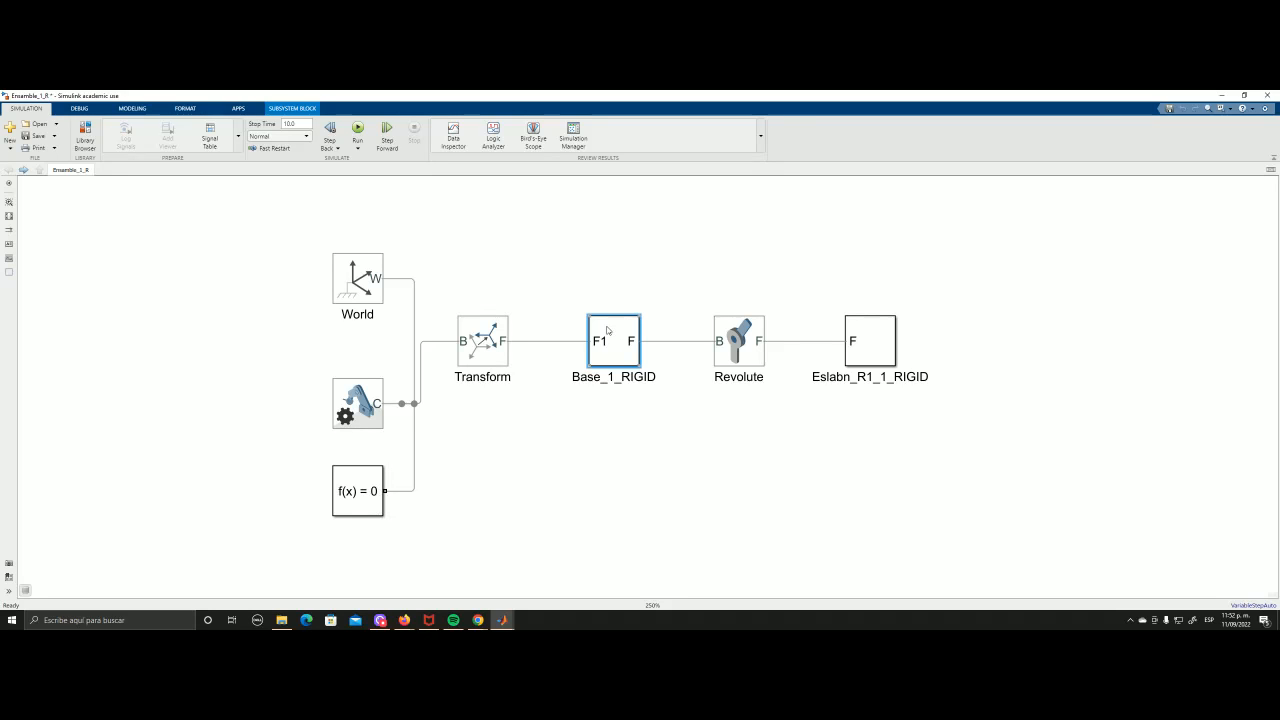
double_click(607, 331)
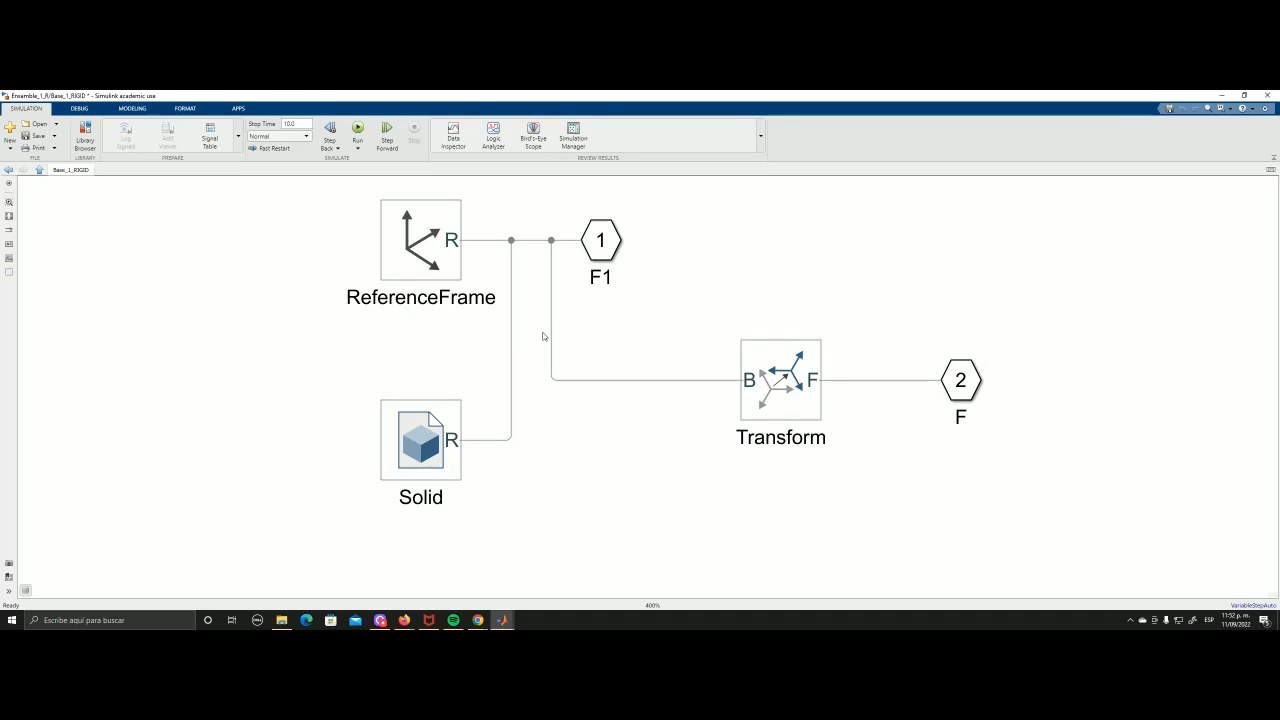
drag(543, 336, 567, 376)
click(424, 310)
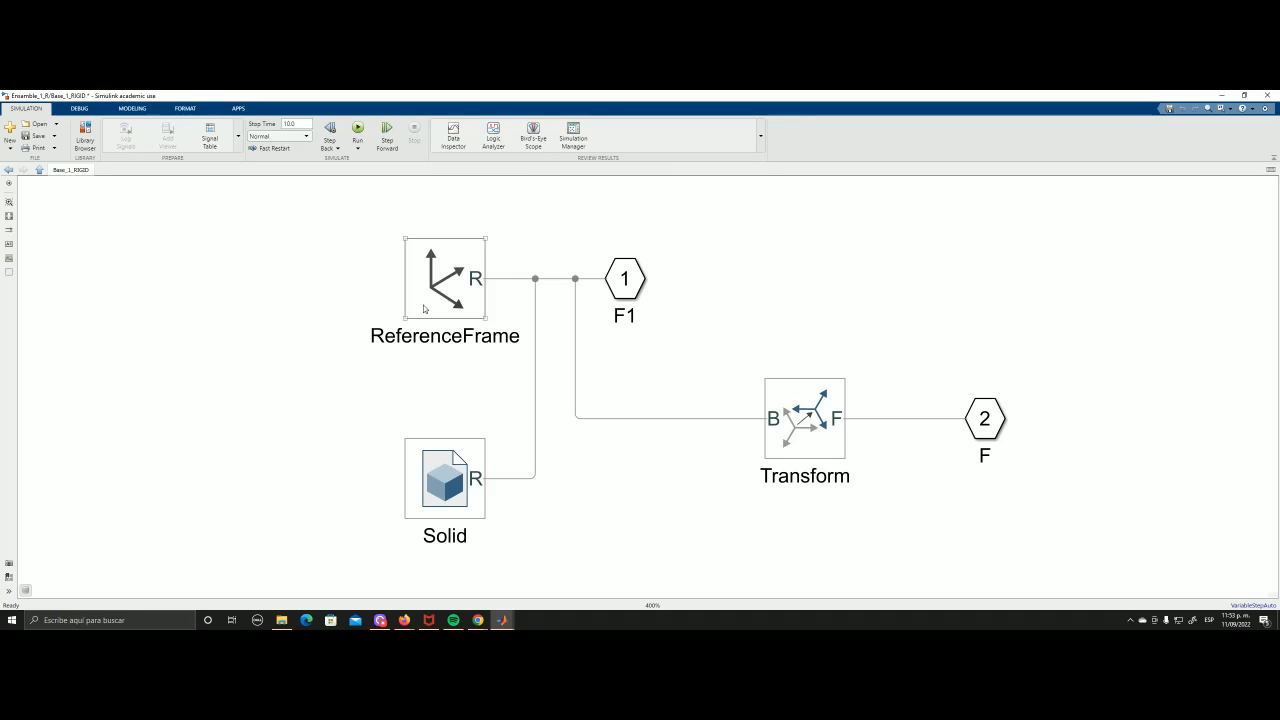
click(700, 360)
click(803, 417)
key(Tab)
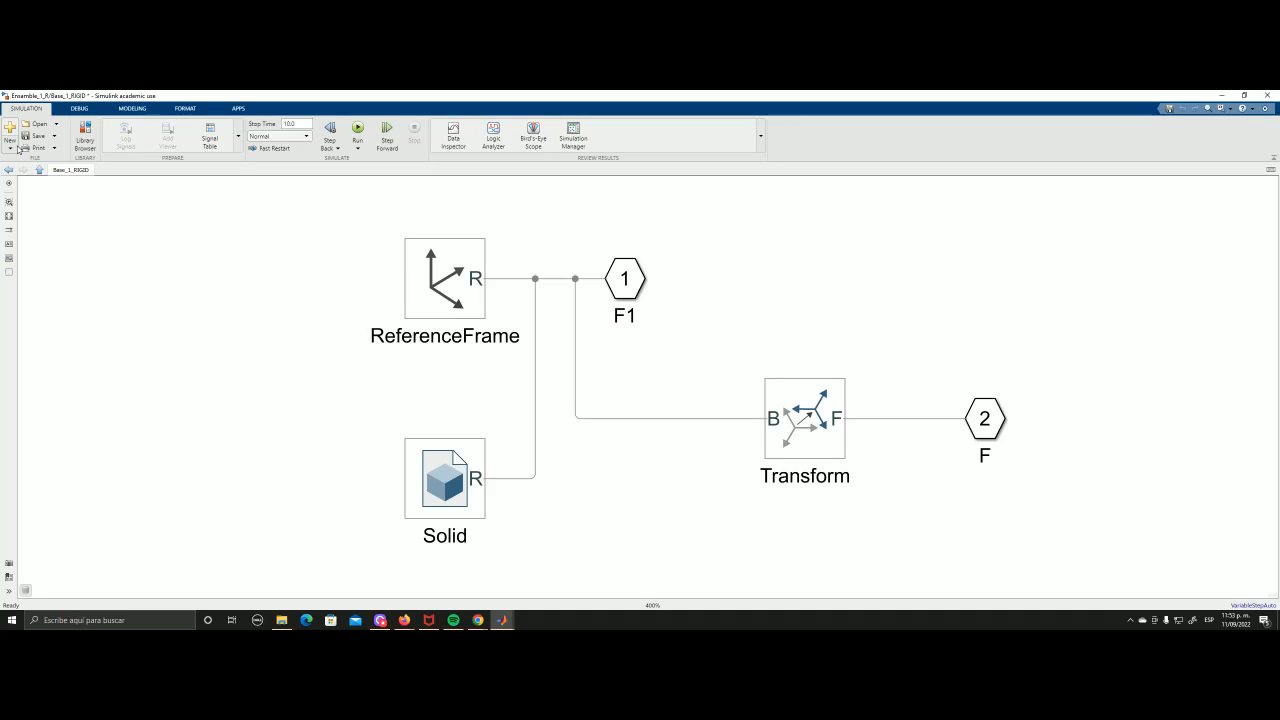
click(7, 171)
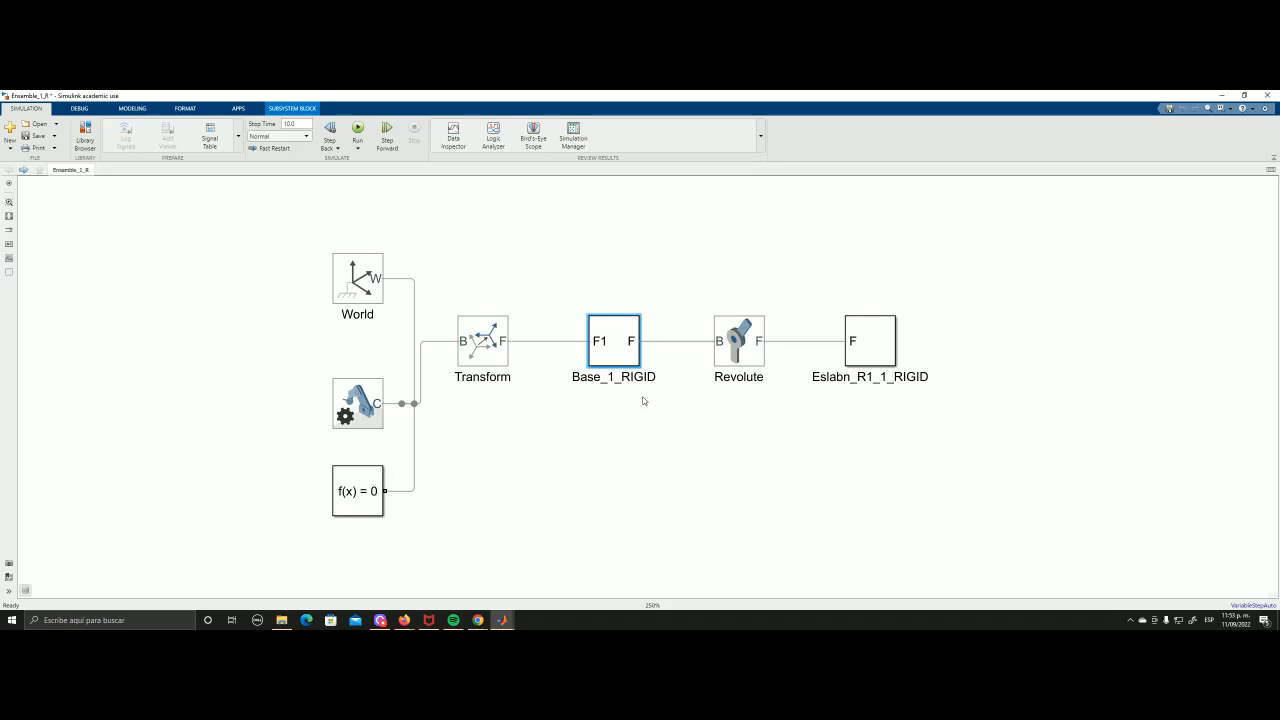
- Open the properties and 3D preview of the Solid block inside the Base_1_RIGID subsystem
double_click(622, 357)
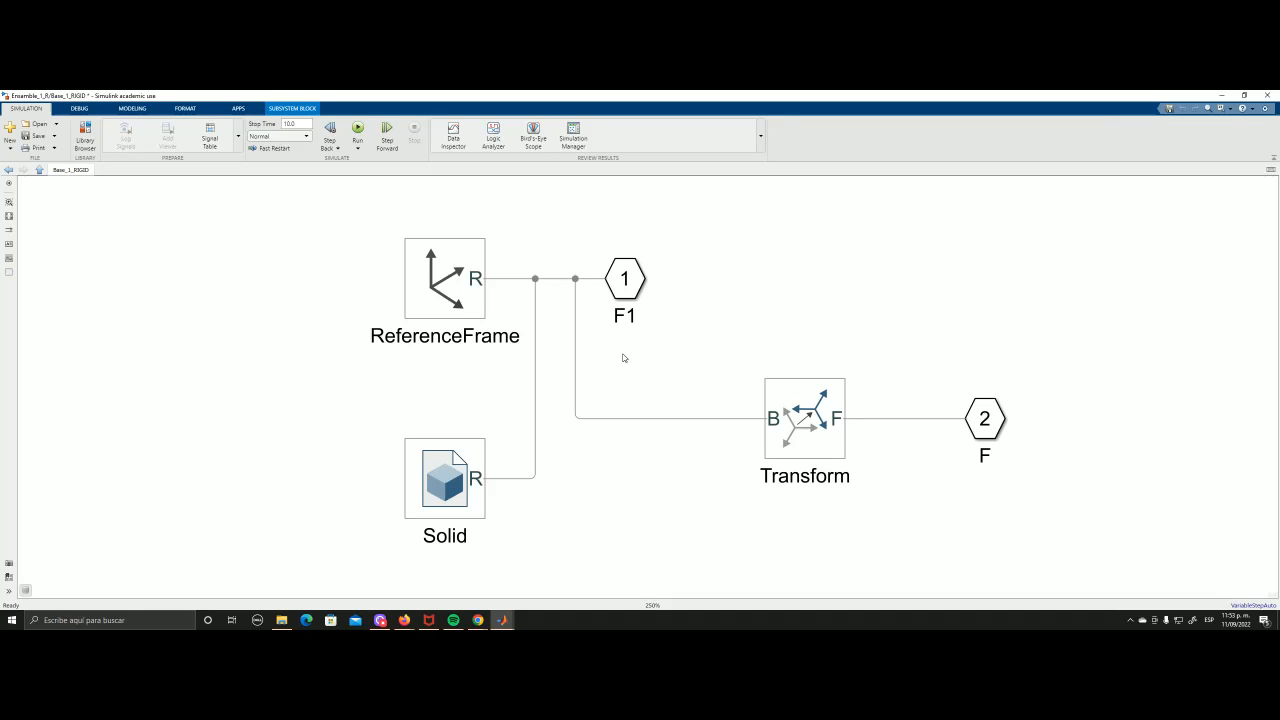
click(443, 491)
double_click(443, 491)
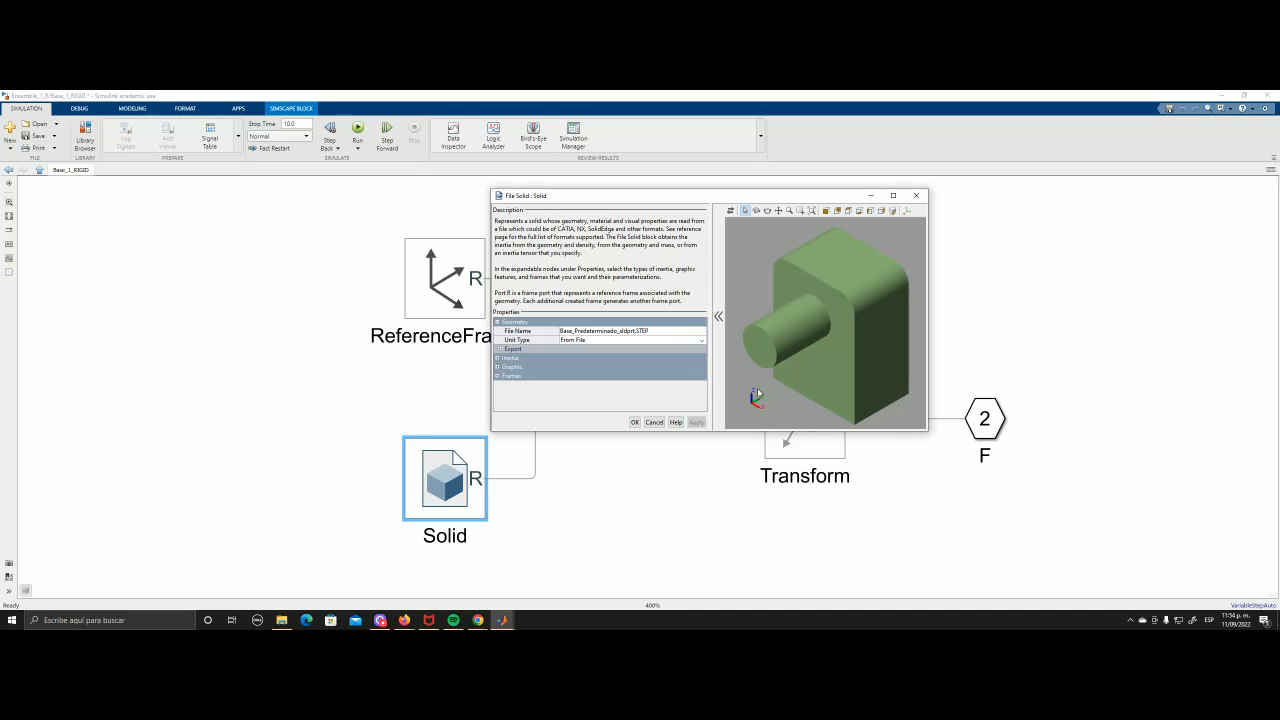
- Return from the Base_1_RIGID subsystem to the model's top level and open the Mechanism Configuration block
click(916, 196)
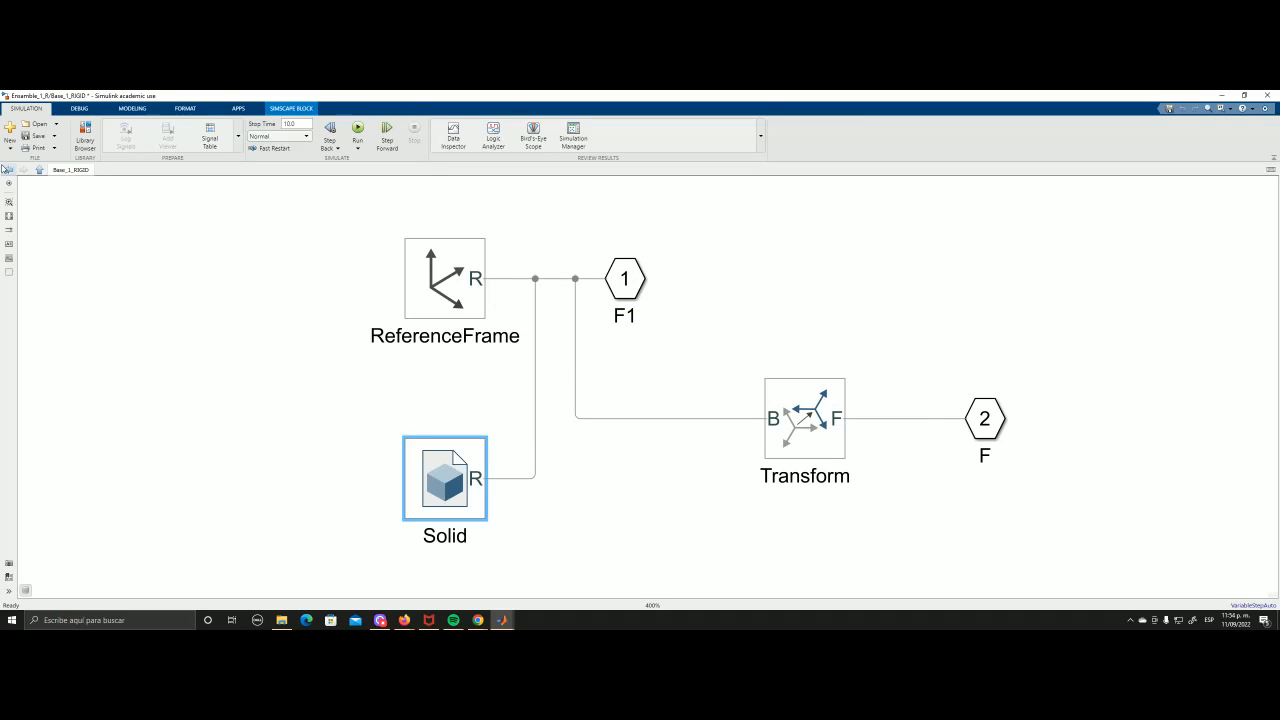
click(7, 169)
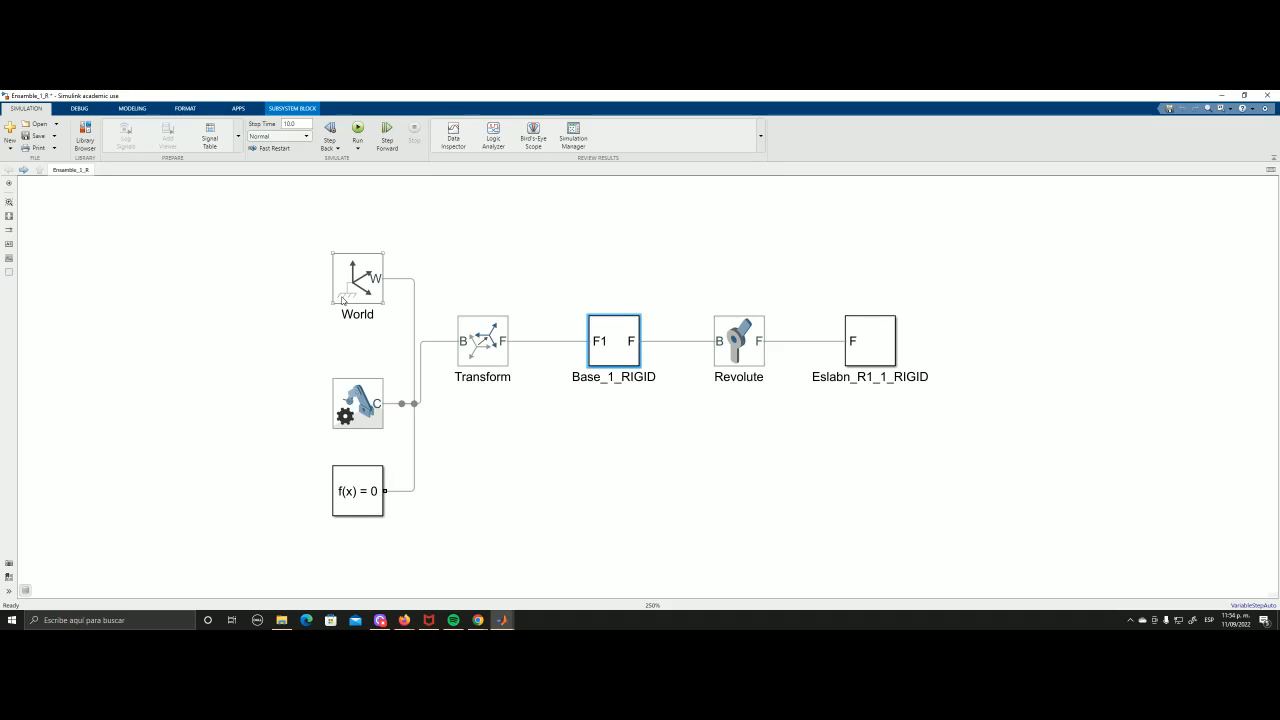
double_click(357, 404)
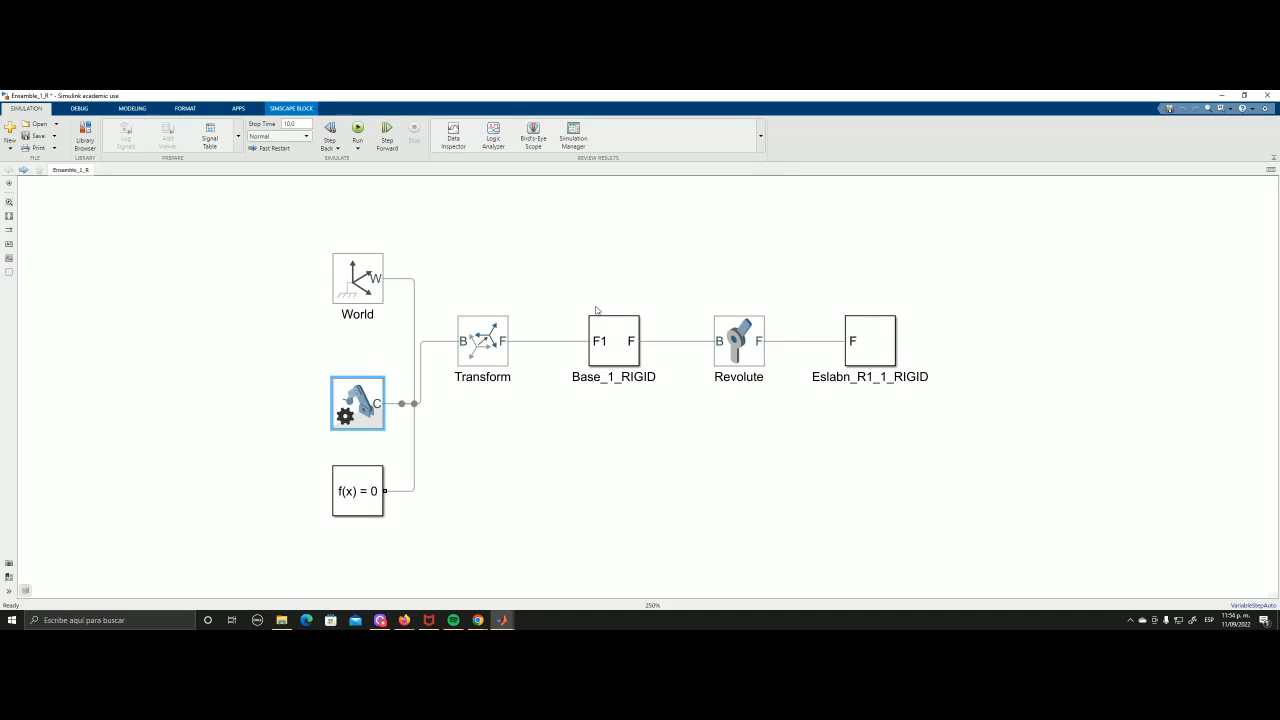
- Open the Eslabn_R1_1_RIGID subsystem and bring up its Solid block's properties and 3D preview
double_click(866, 339)
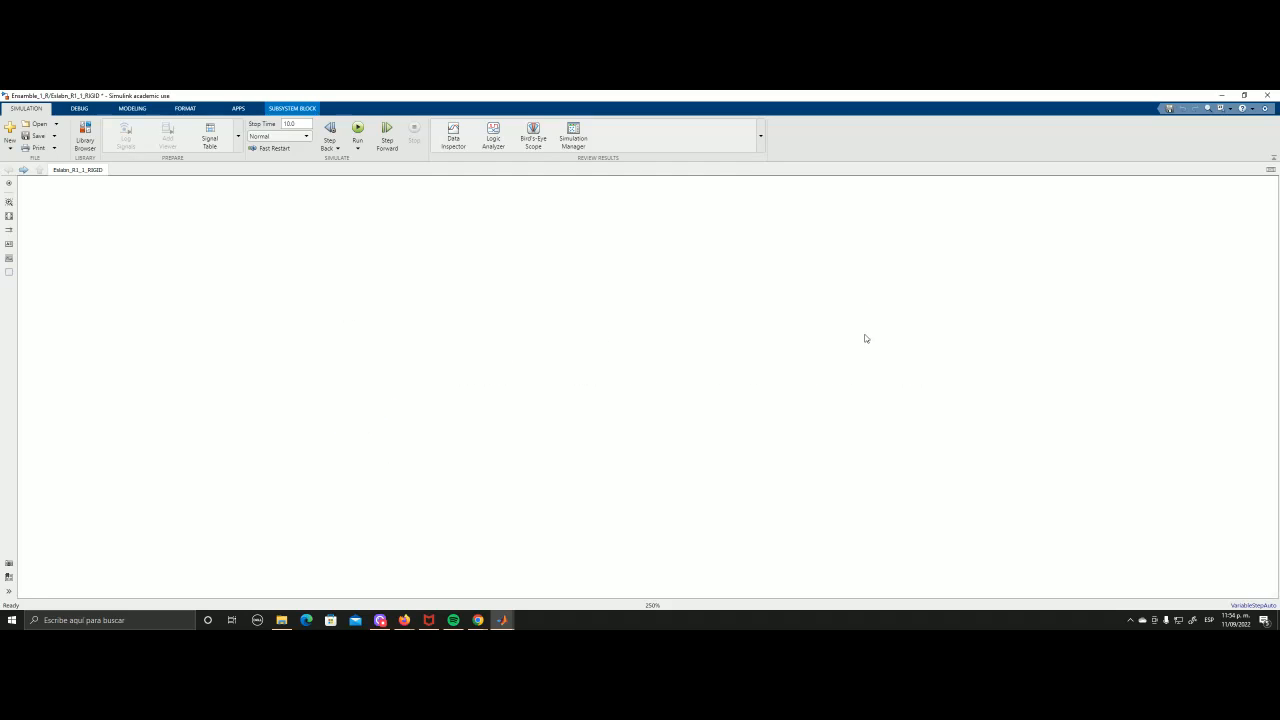
scroll(686, 399, up, 3)
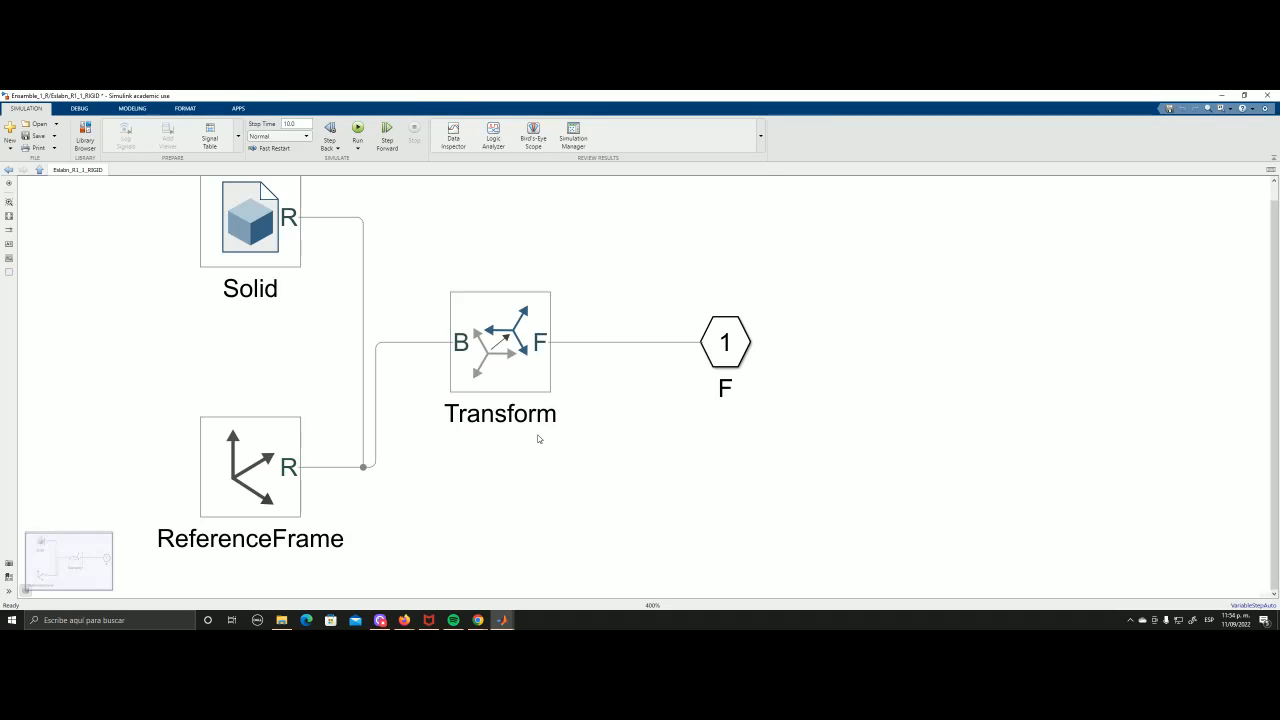
scroll(562, 442, down, 2)
drag(550, 450, 588, 449)
double_click(417, 299)
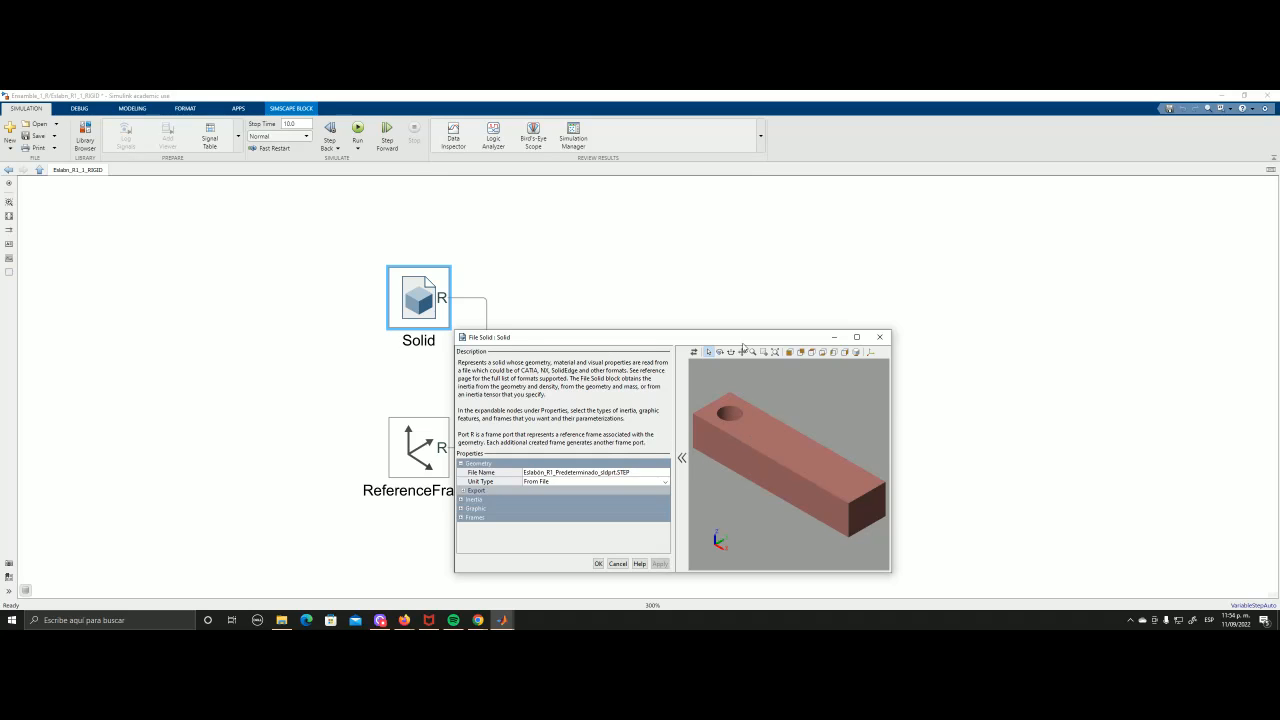
drag(742, 339, 684, 237)
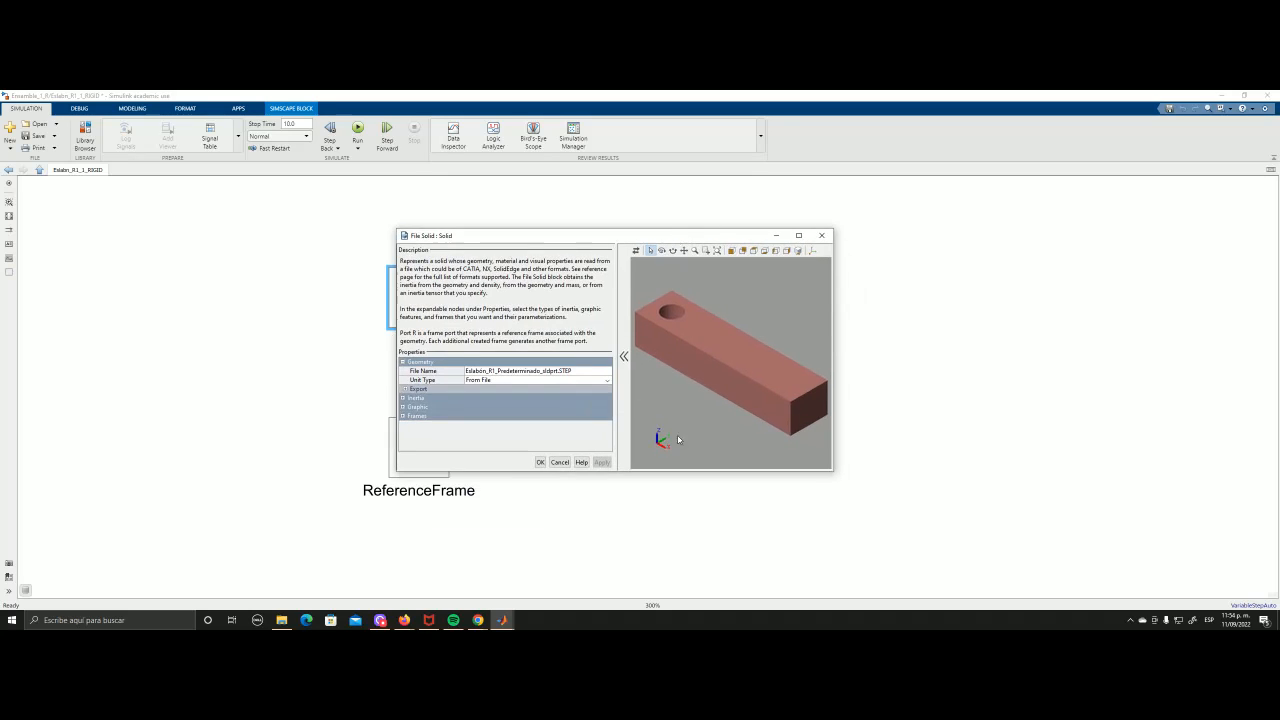
- Examine the inertia, graphic and frame properties of the link's Solid block, leaving them unmodified
click(402, 397)
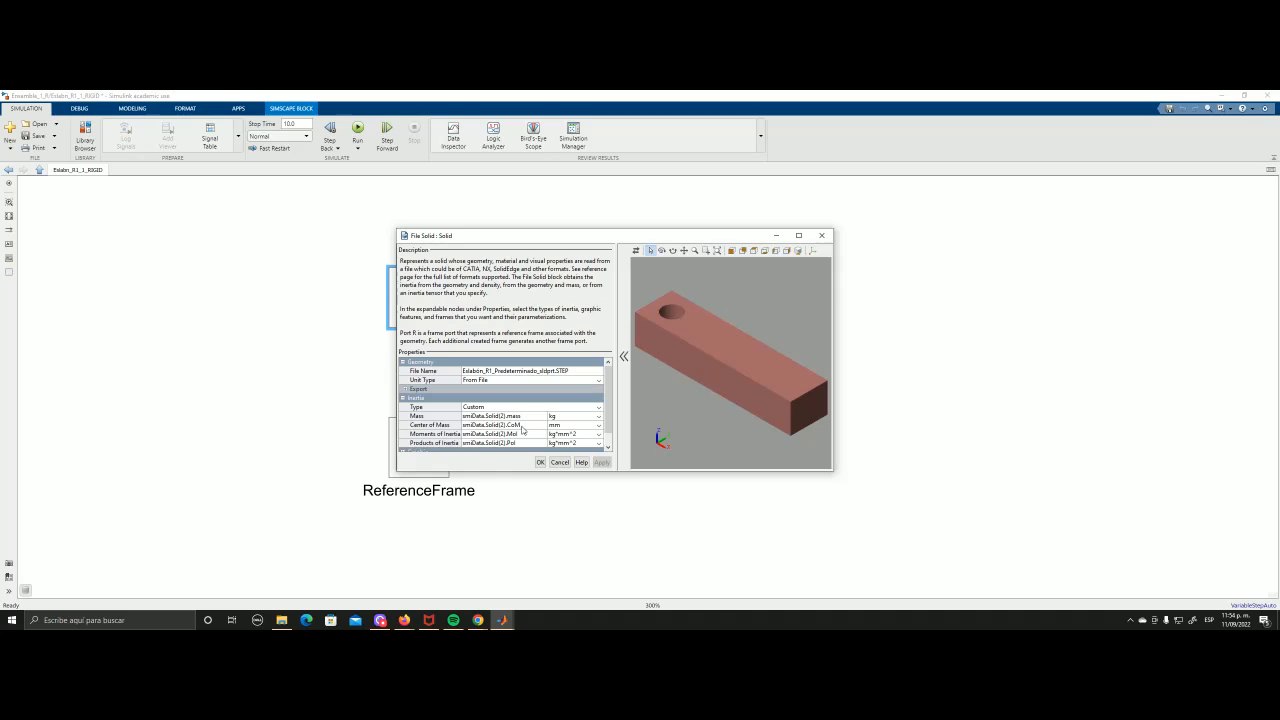
scroll(522, 430, down, 1)
click(404, 438)
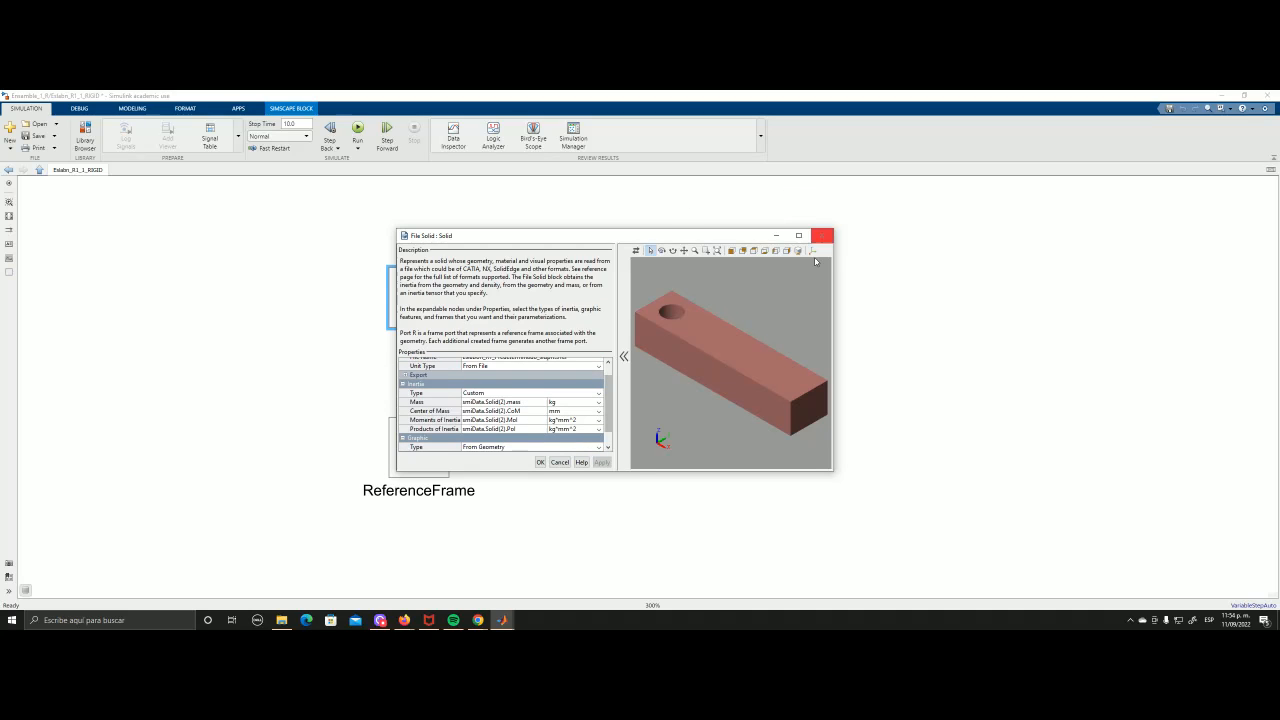
scroll(480, 425, down, 1)
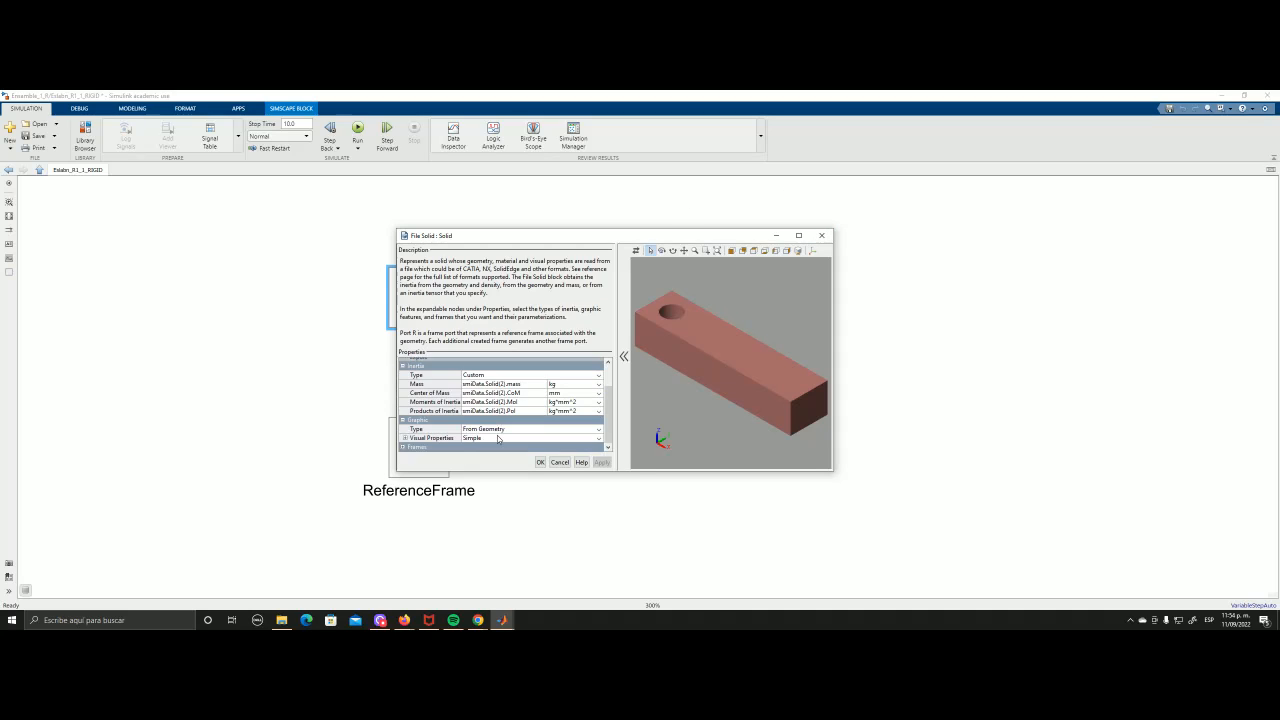
click(424, 448)
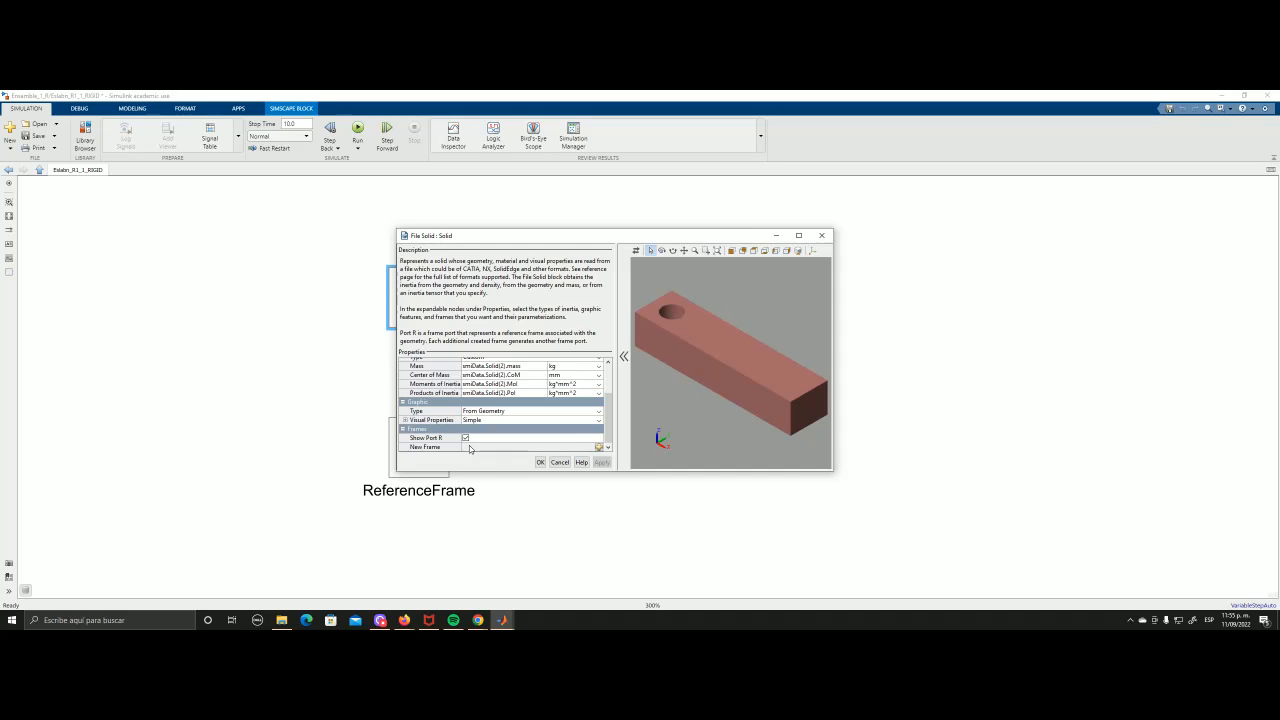
click(822, 235)
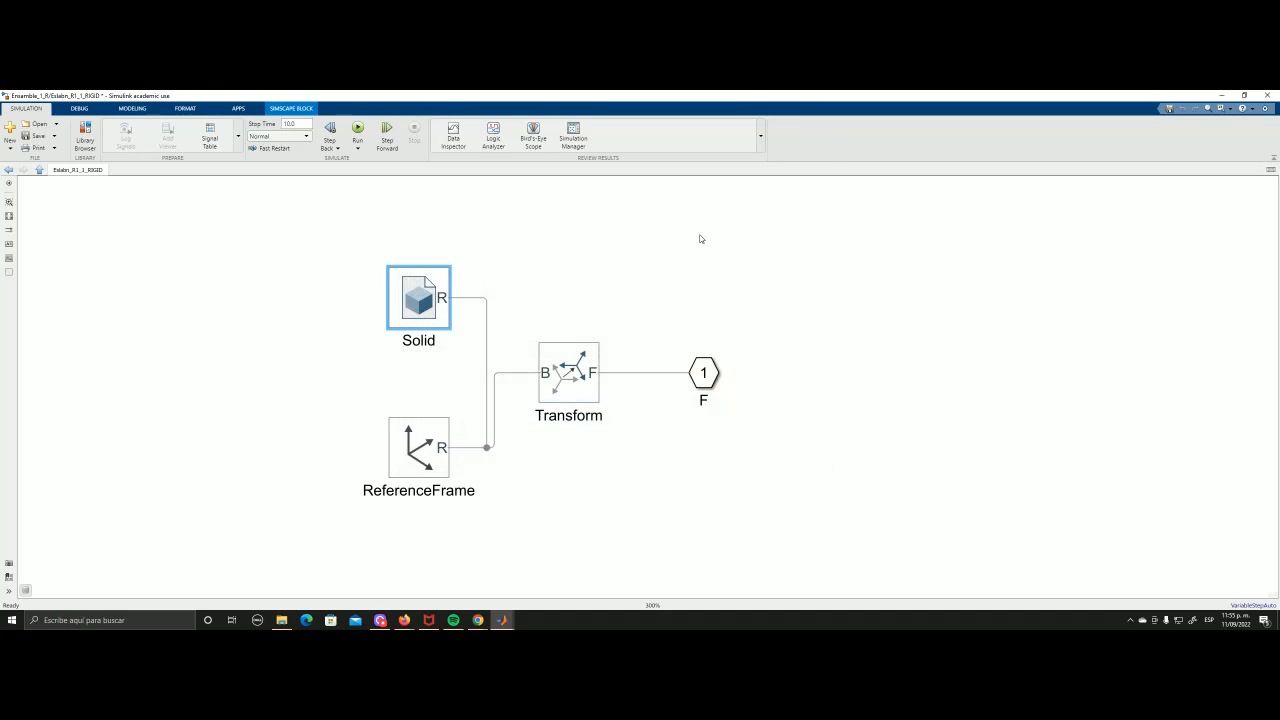
- Return to the top level of the Ensamble_1_R model and run the simulation
click(6, 171)
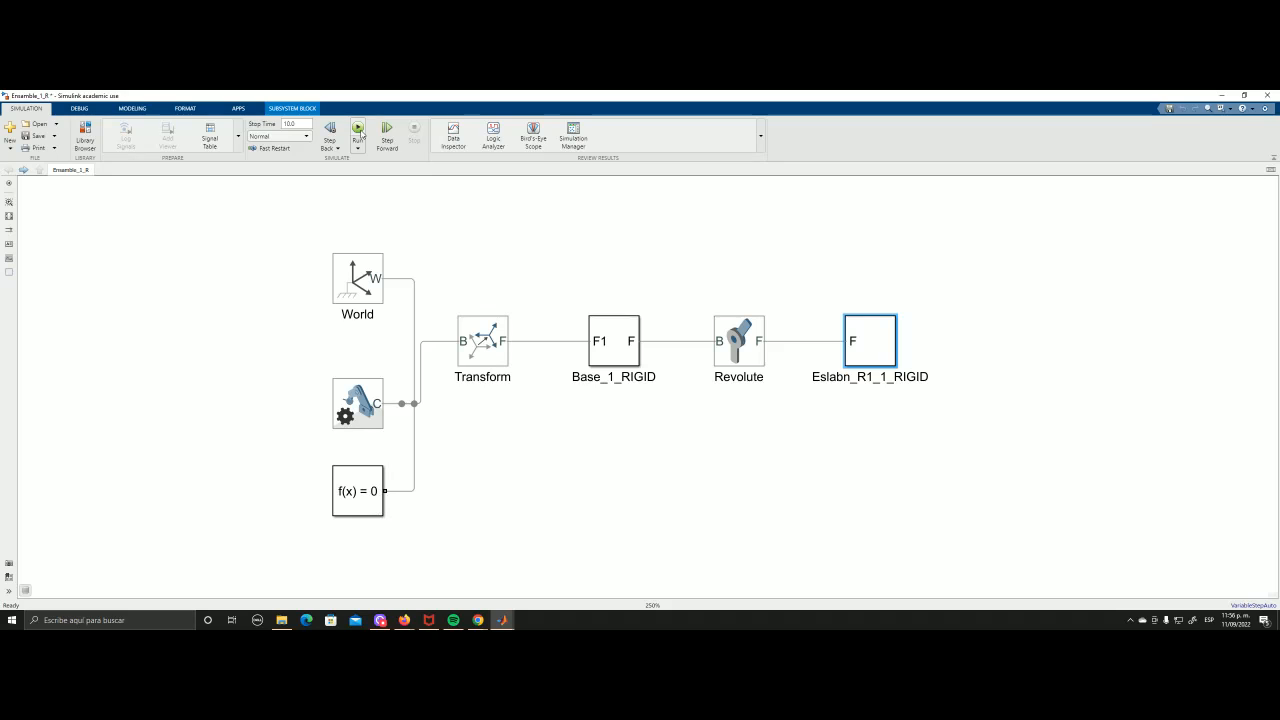
click(359, 132)
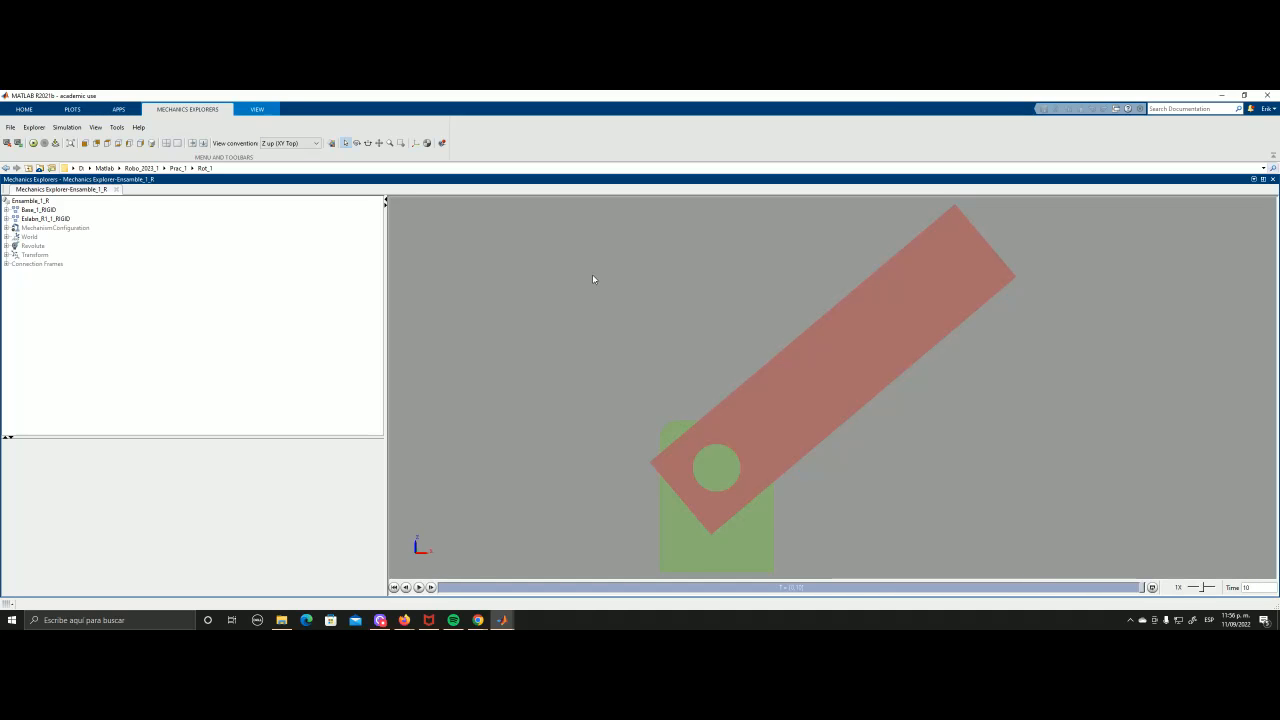
- Show the Mechanics Explorer alongside the other MATLAB desktop panes and enlarge it to fill the window again
click(1244, 95)
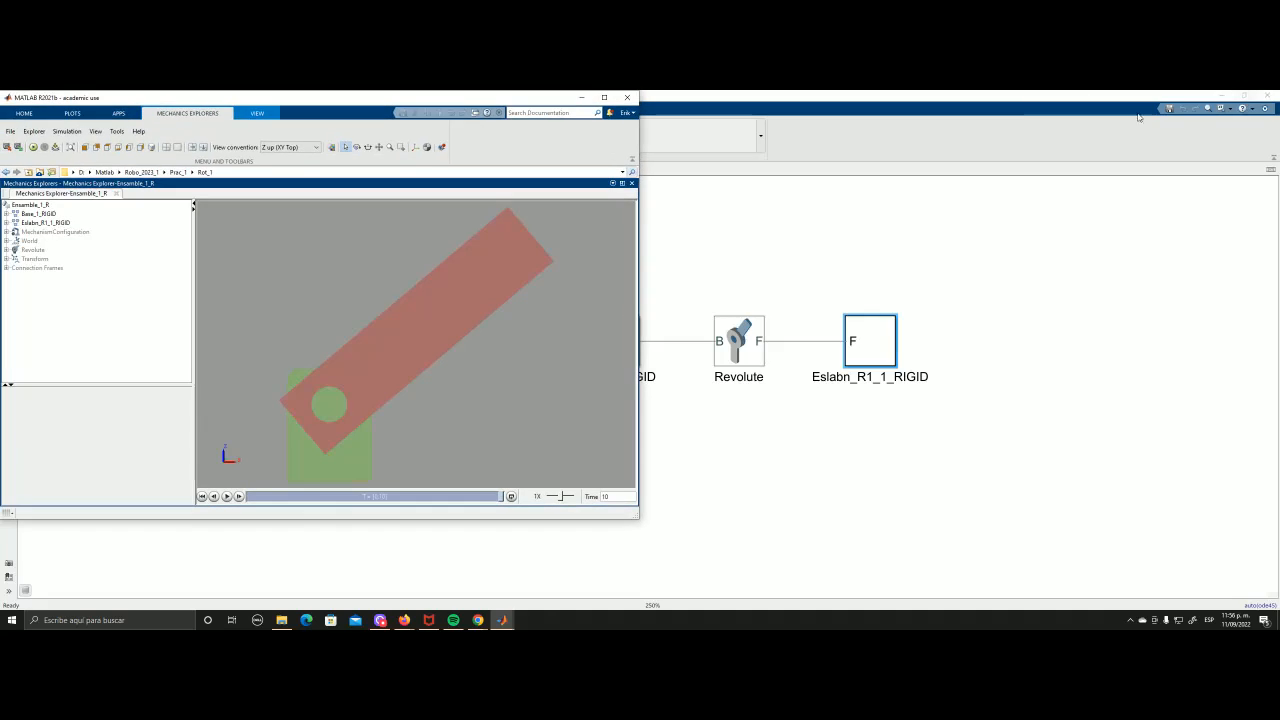
click(604, 97)
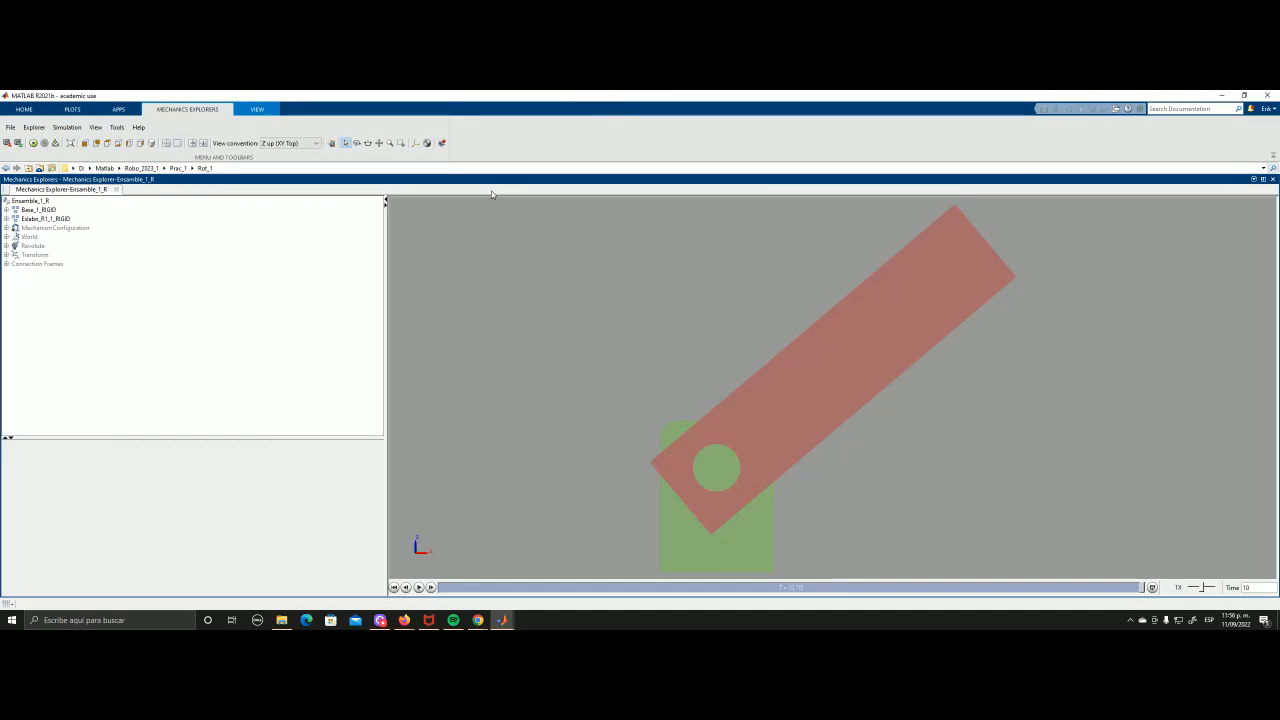
key(ctrl+shift+m)
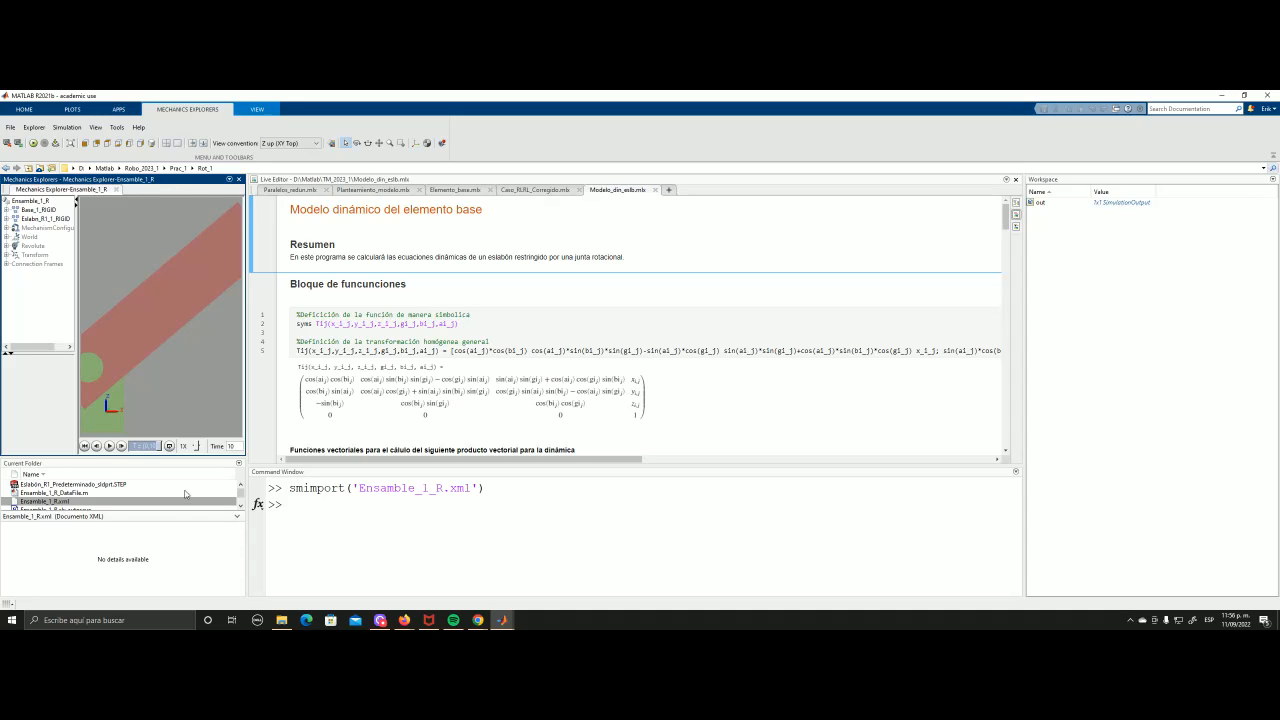
double_click(203, 184)
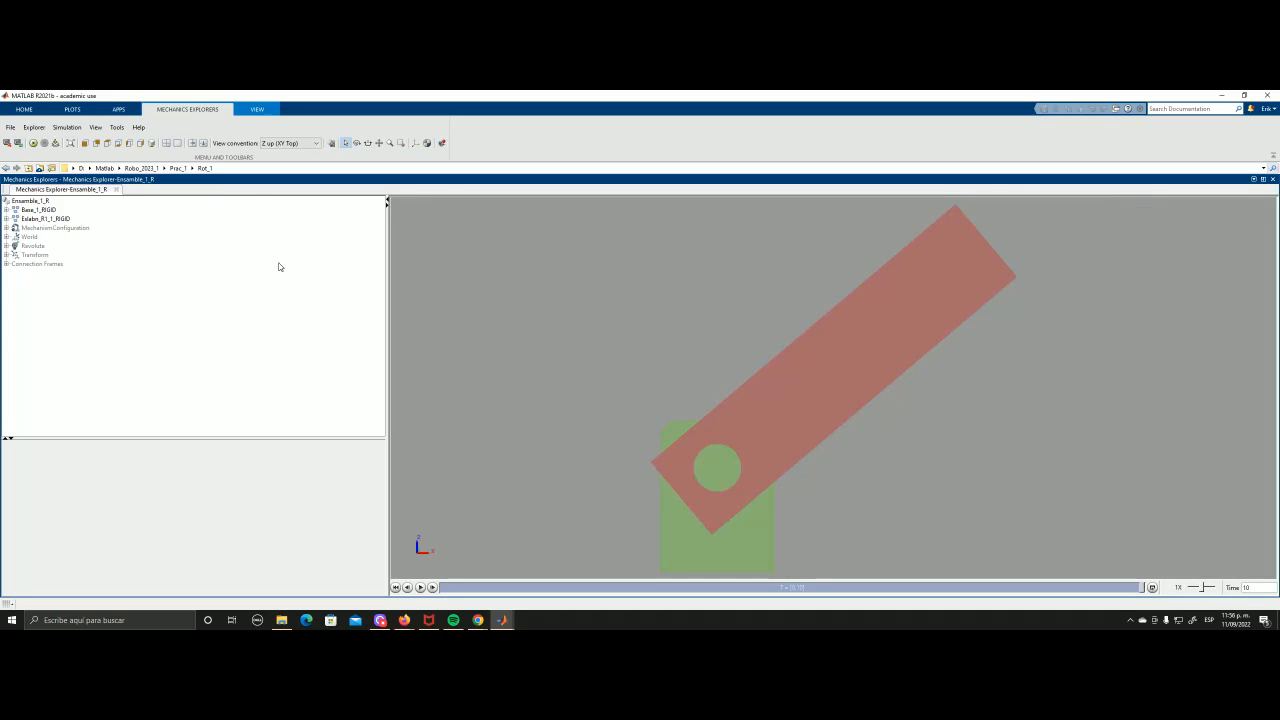
- Examine the mechanism from a rotated angle and in the front, back and isometric standard views, ending with the front view
drag(789, 394, 846, 449)
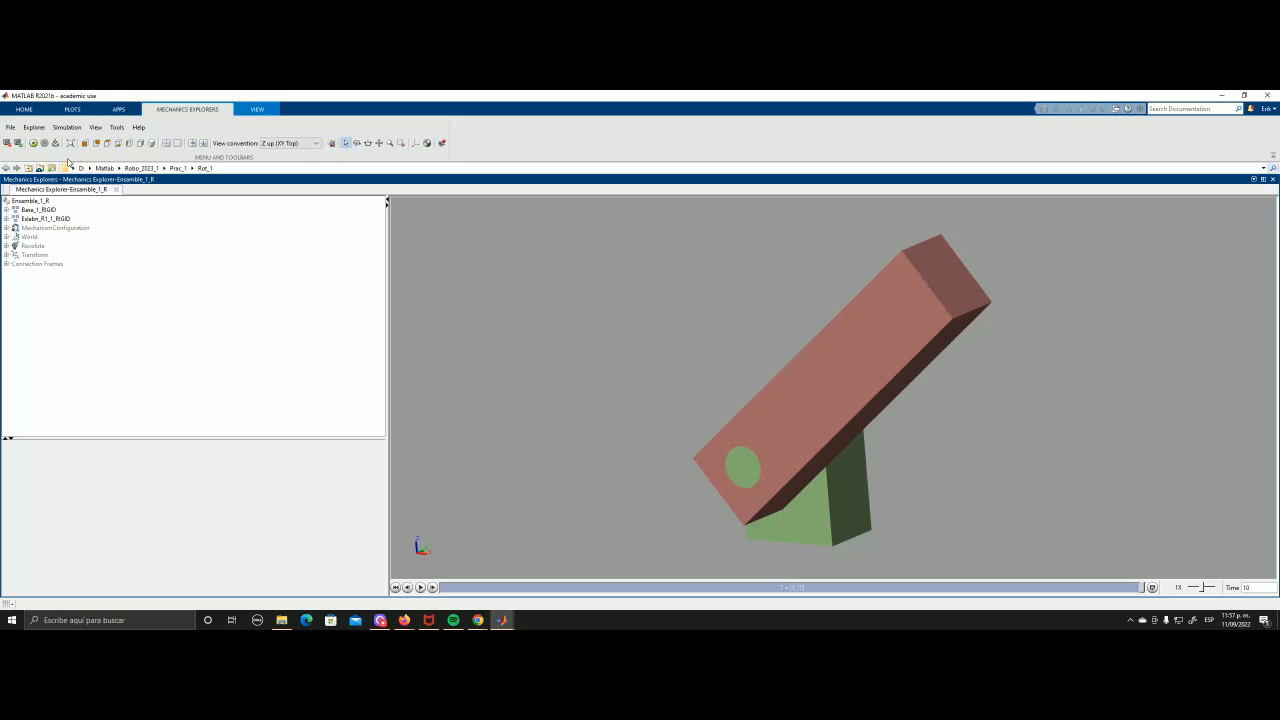
click(83, 145)
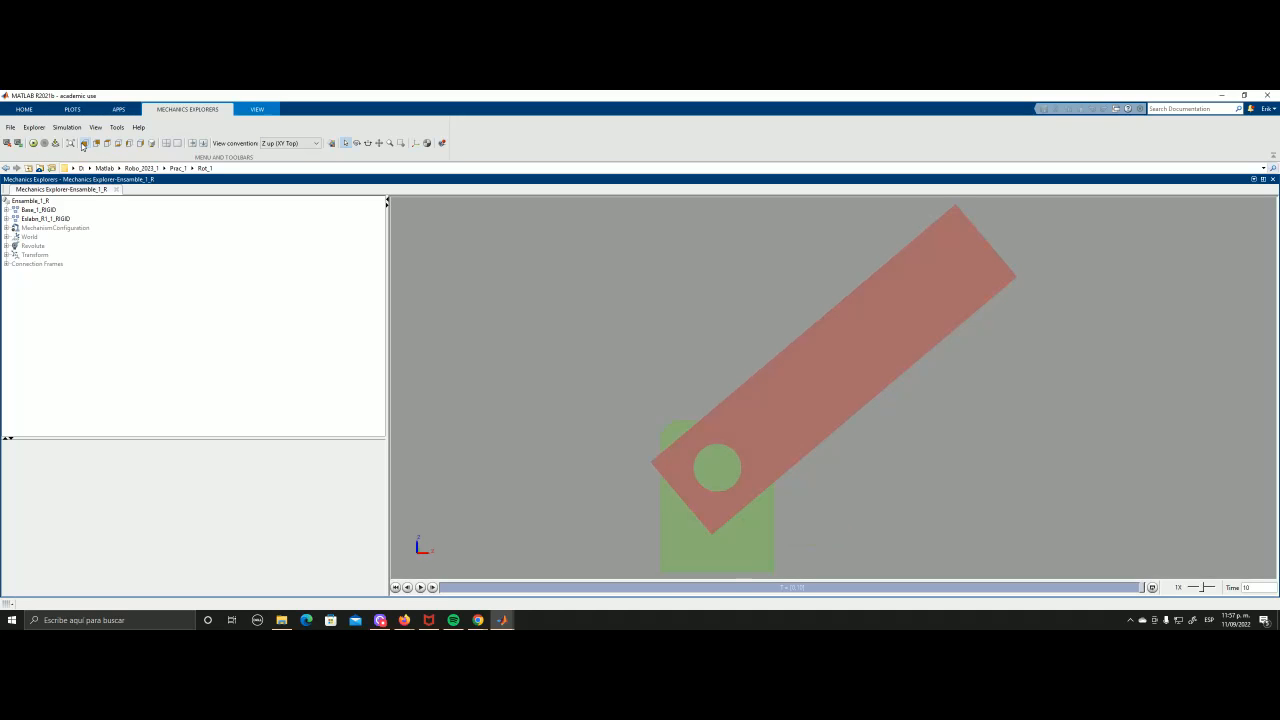
click(113, 145)
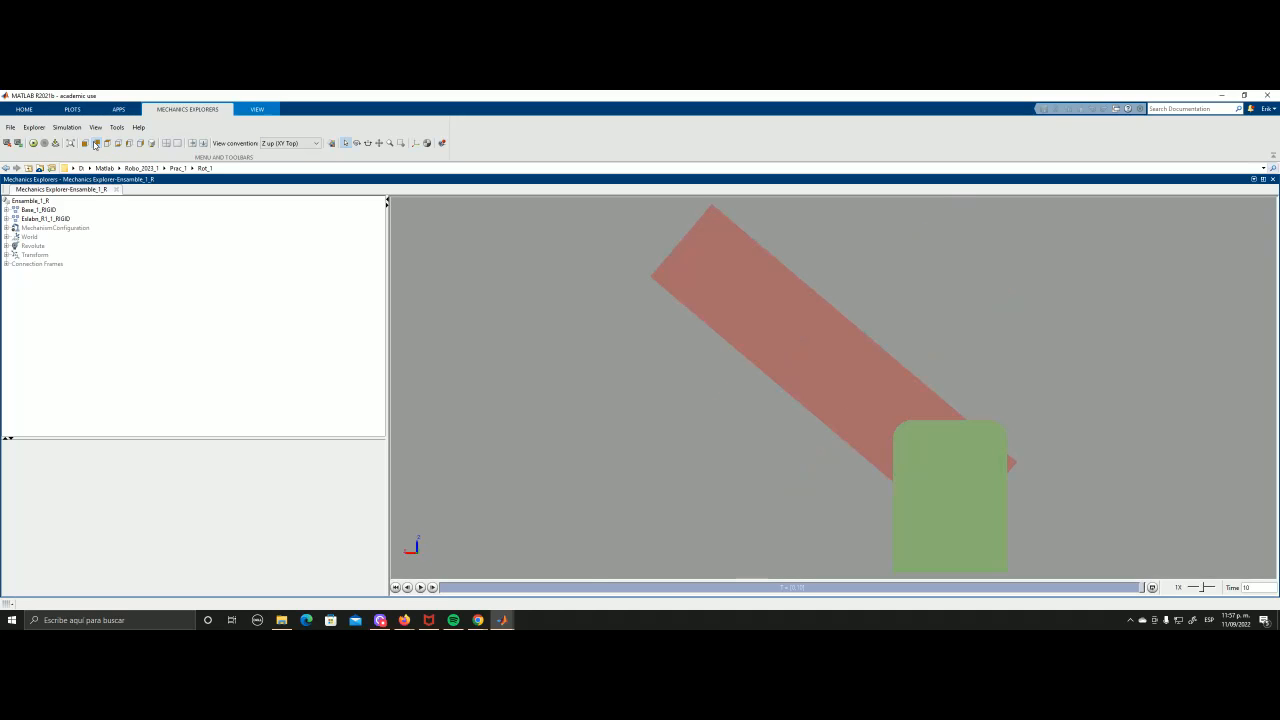
click(128, 146)
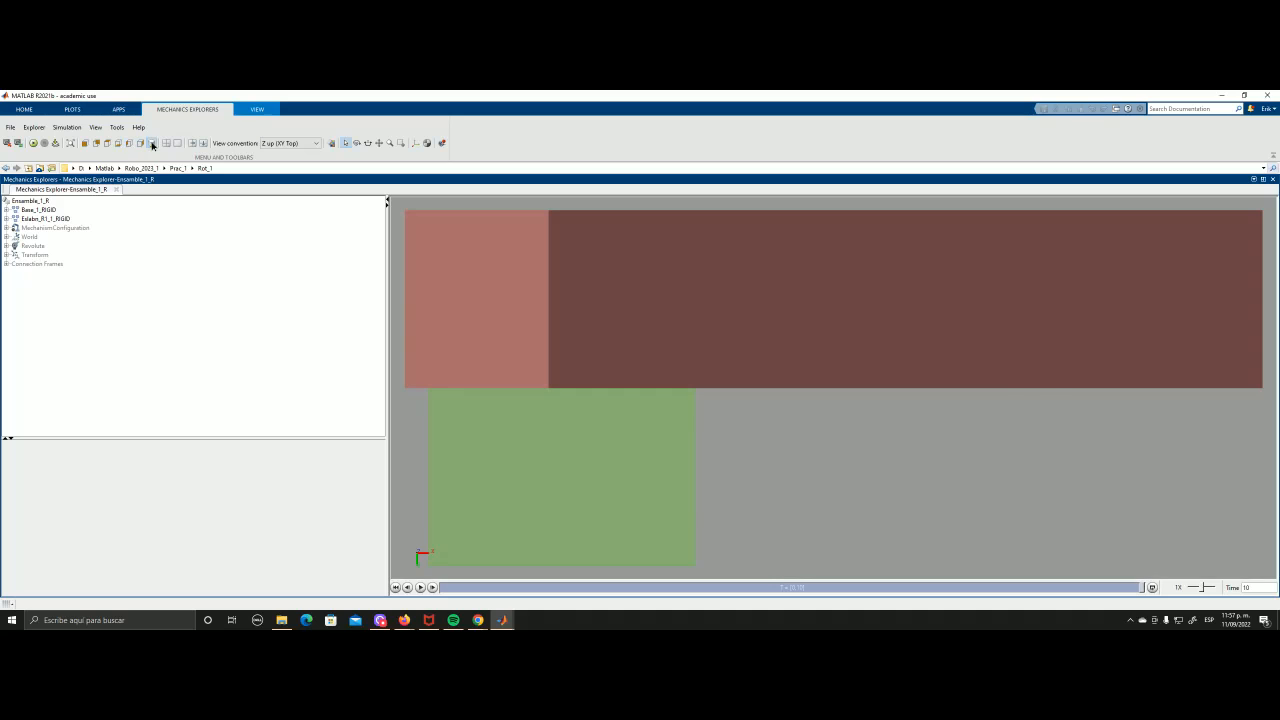
scroll(767, 317, down, 2)
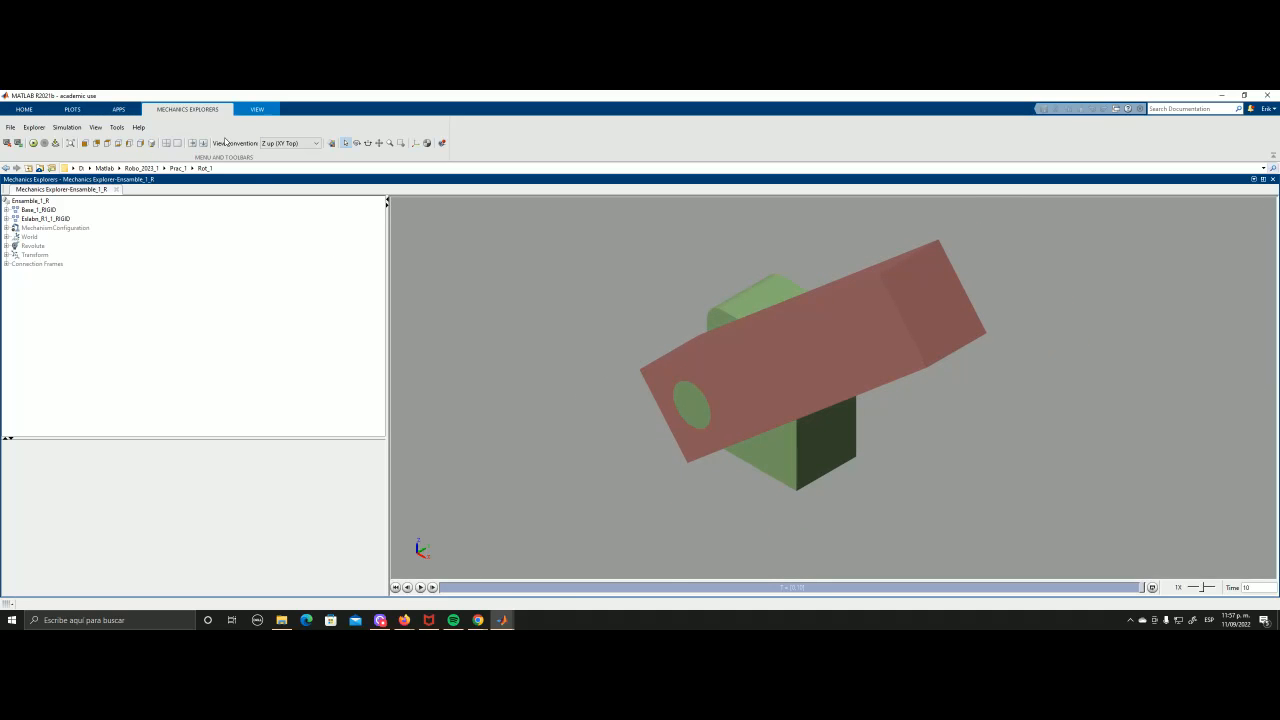
click(87, 143)
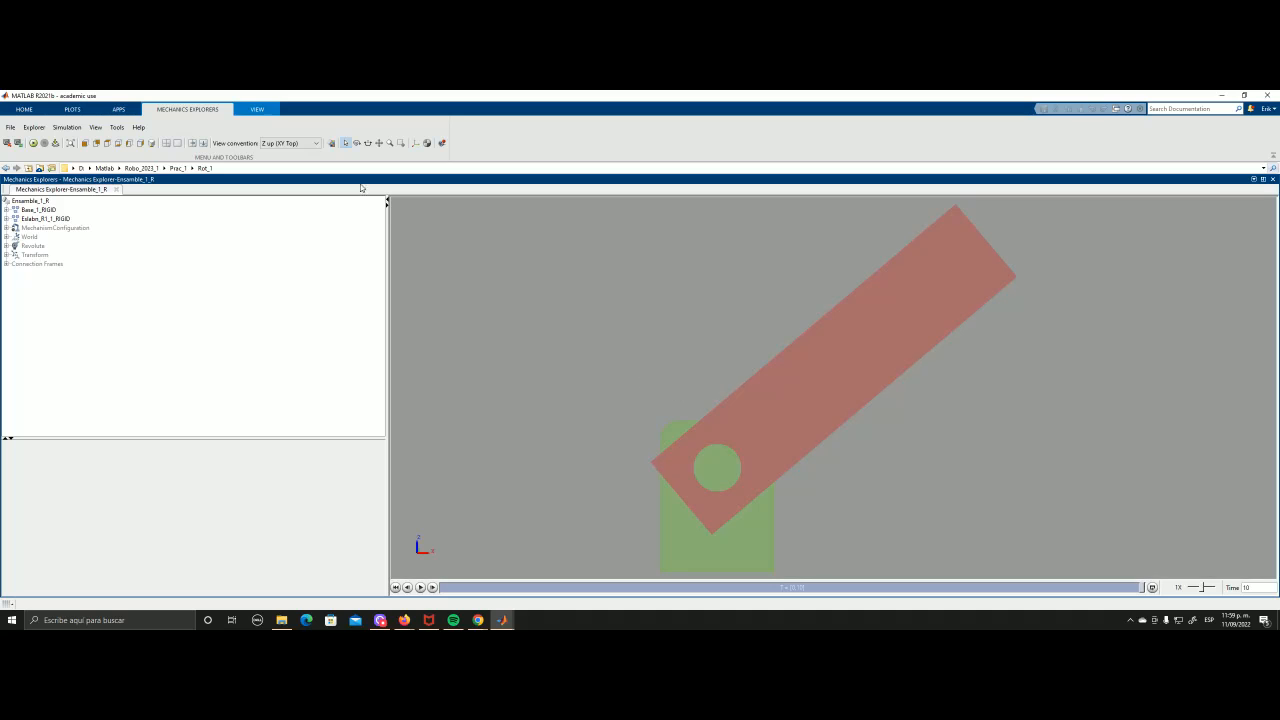
- Look at the colour choices for the 3D view's background and dismiss them without picking one
click(332, 145)
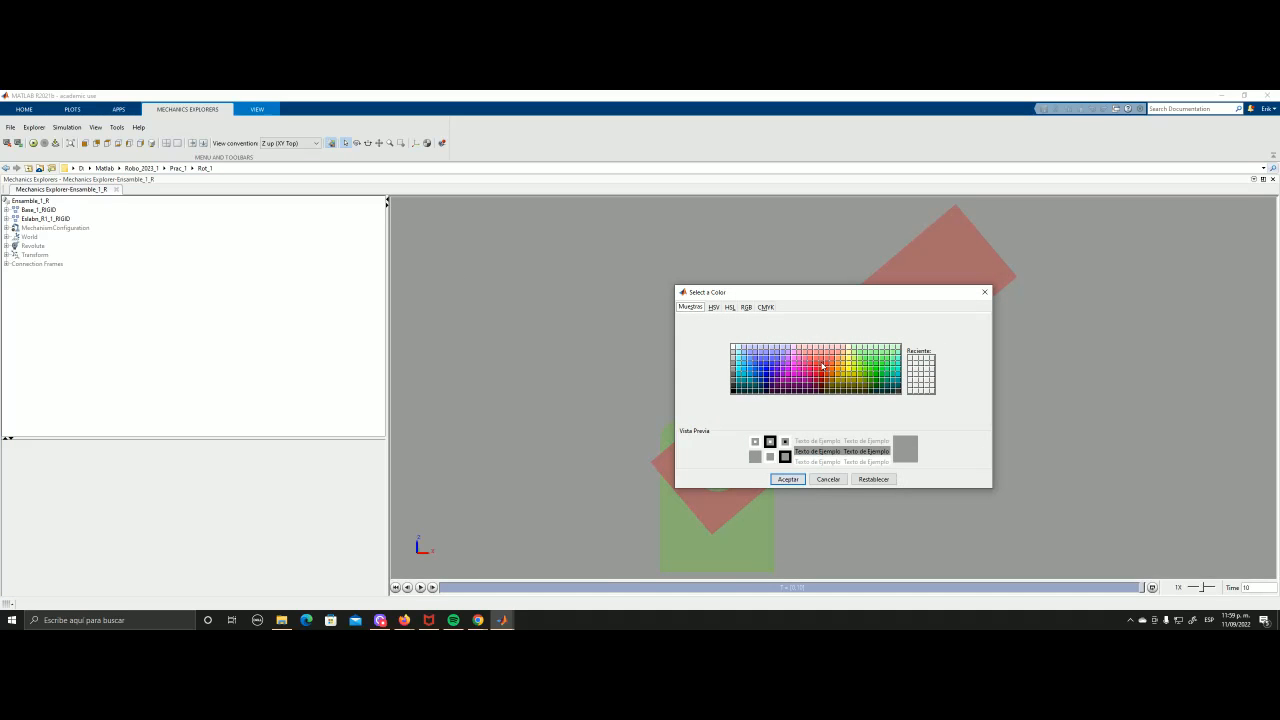
click(984, 292)
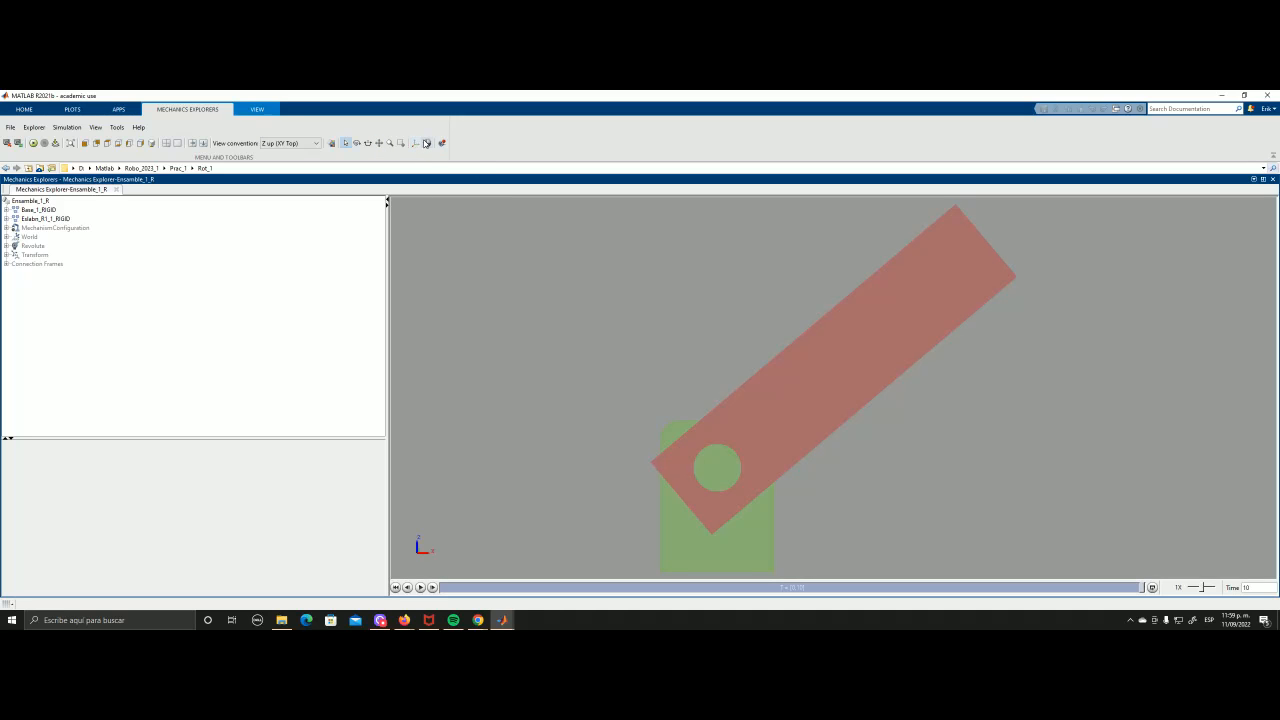
- Display the centers of mass in the 3D view and look at the mechanism from an angle
click(427, 143)
click(839, 365)
mouse_move(826, 408)
mouse_down()
mouse_move(789, 426)
mouse_move(758, 412)
mouse_move(717, 443)
mouse_up()
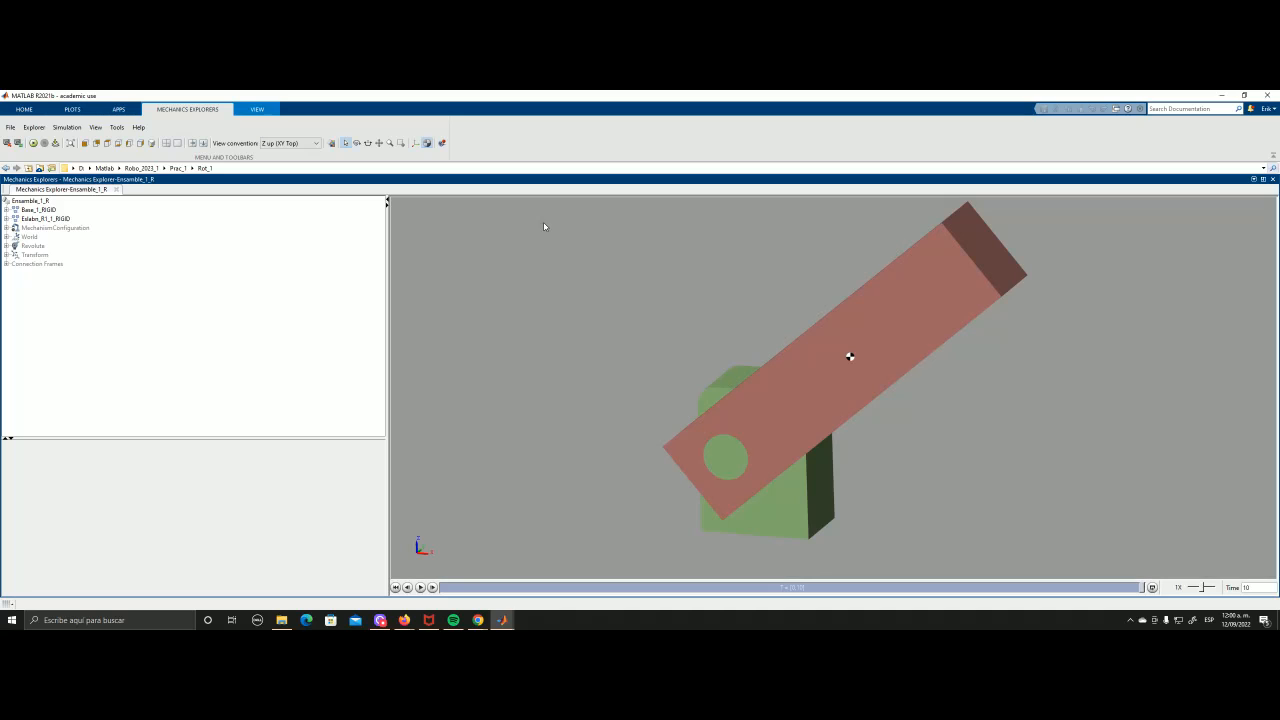
- Display the coordinate frames of the base, link and joint in the 3D view
click(416, 144)
scroll(778, 535, up, 1)
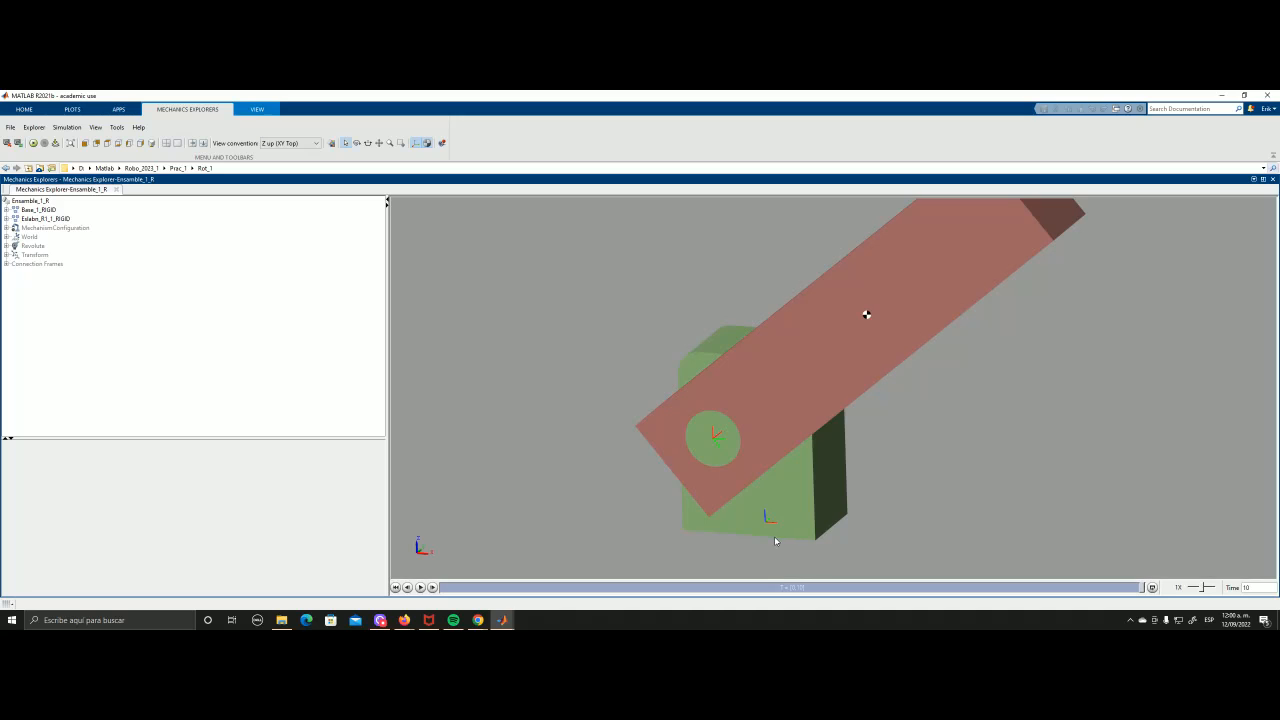
scroll(774, 536, up, 1)
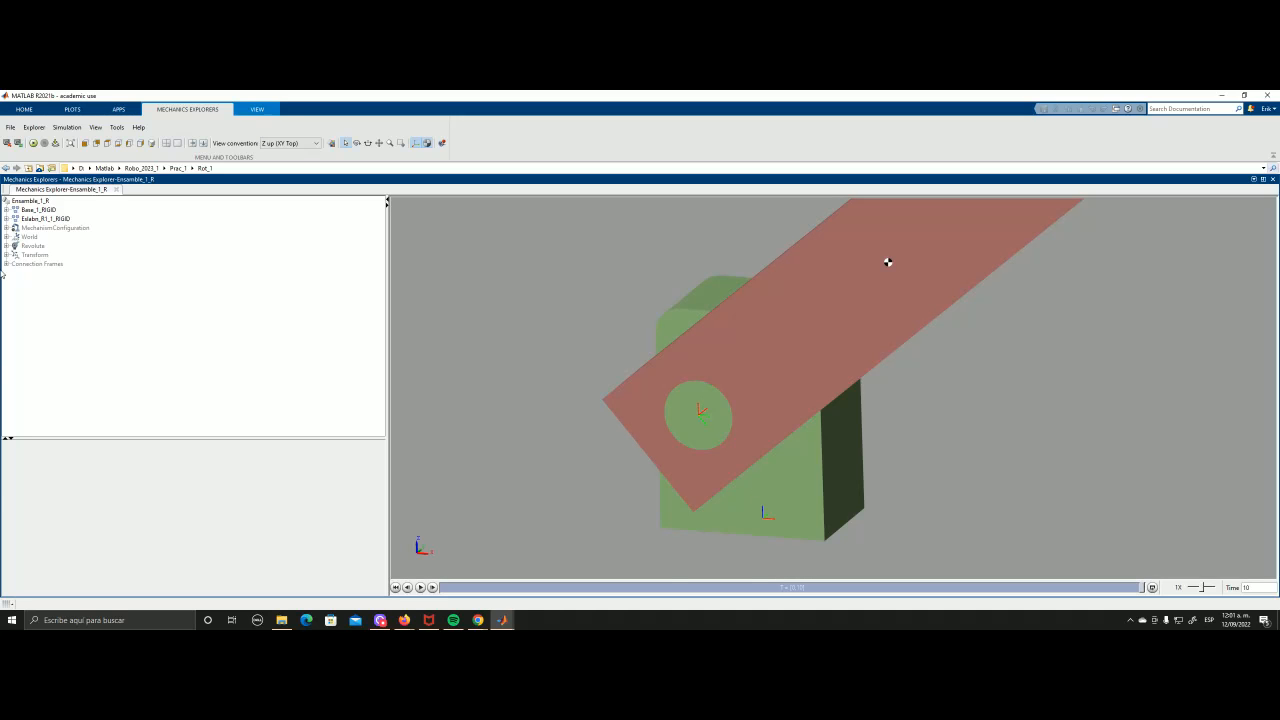
- Examine the coordinate frames at the revolute joint's pin from the front and in angled close-ups
click(85, 144)
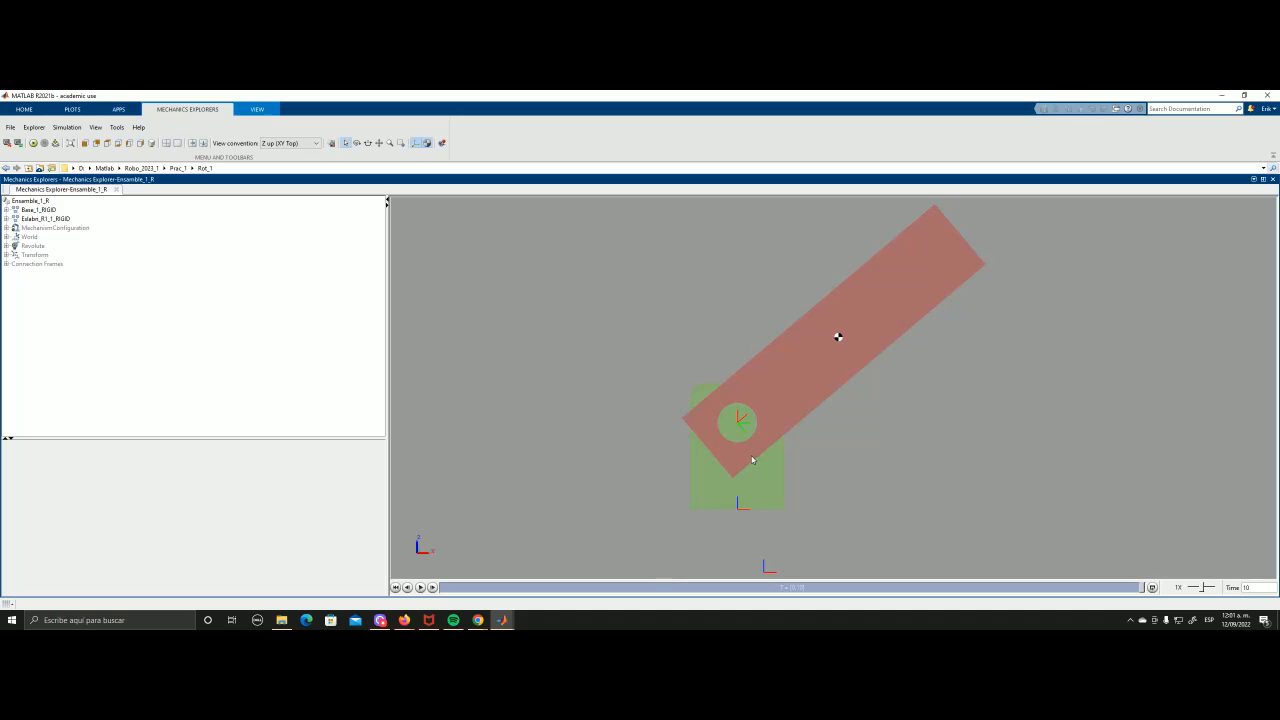
drag(834, 397, 774, 409)
scroll(774, 409, up, 10)
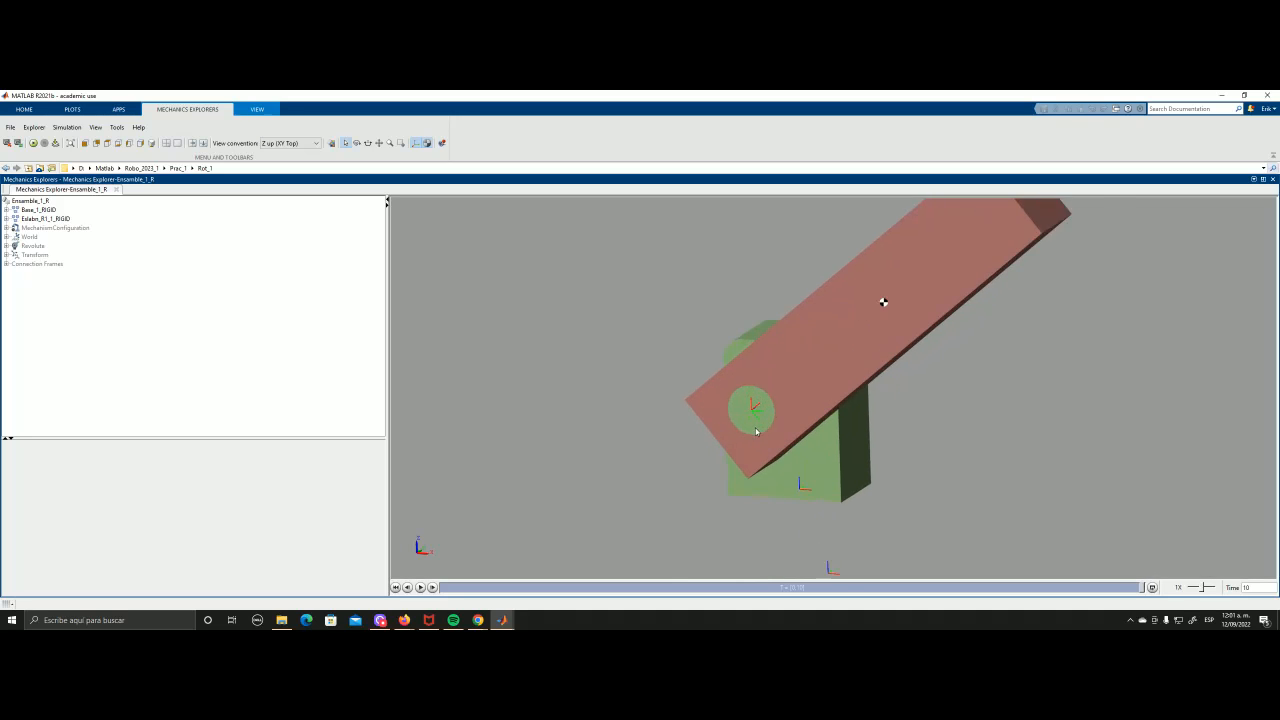
scroll(756, 404, up, 3)
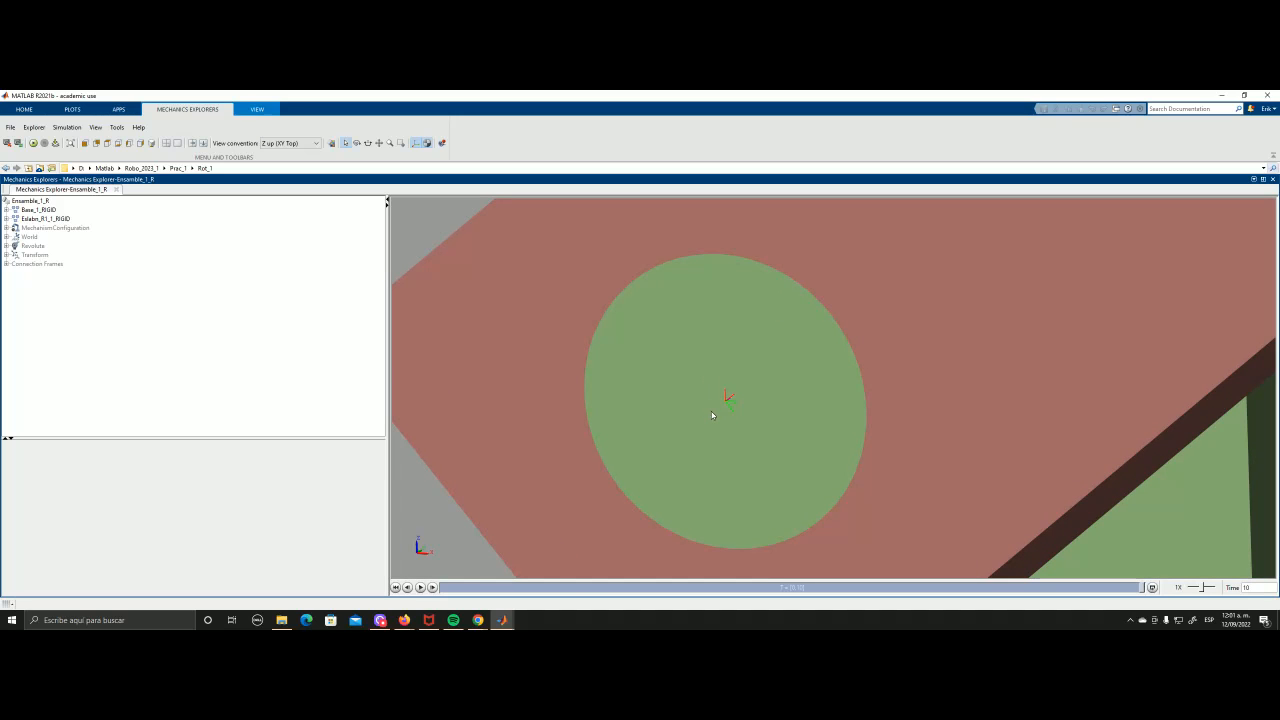
scroll(714, 411, down, 8)
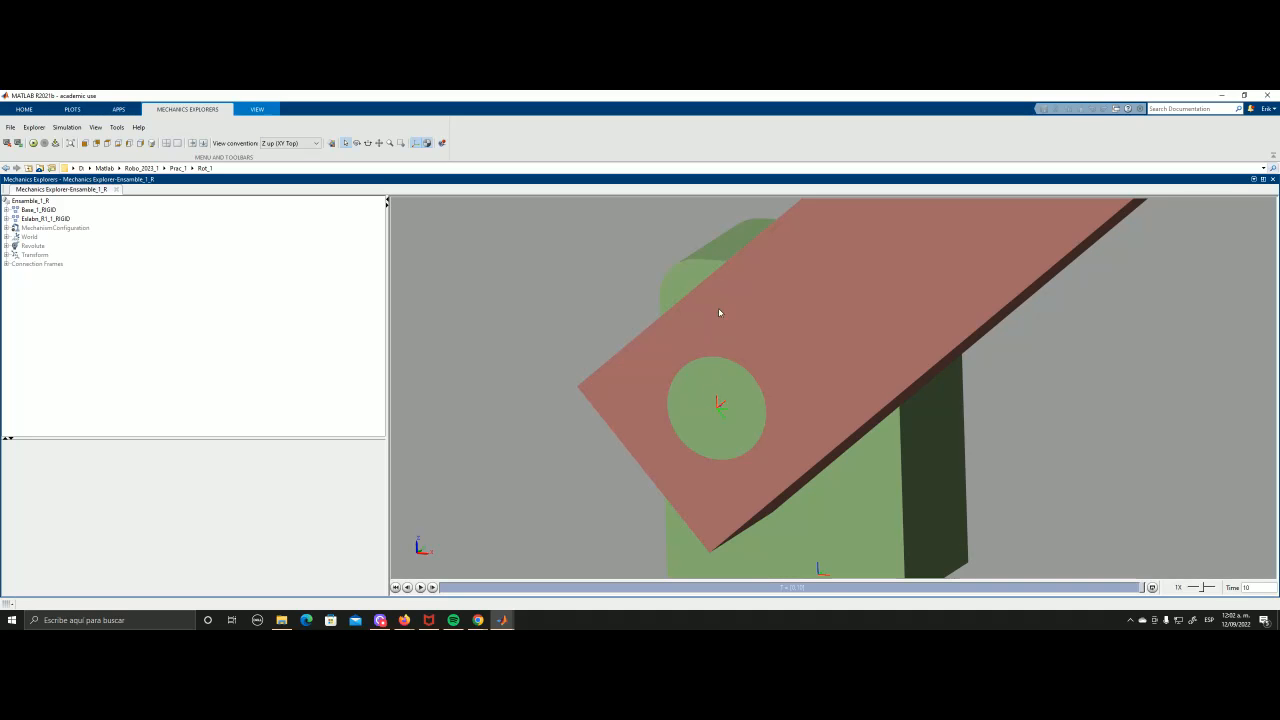
scroll(716, 405, up, 5)
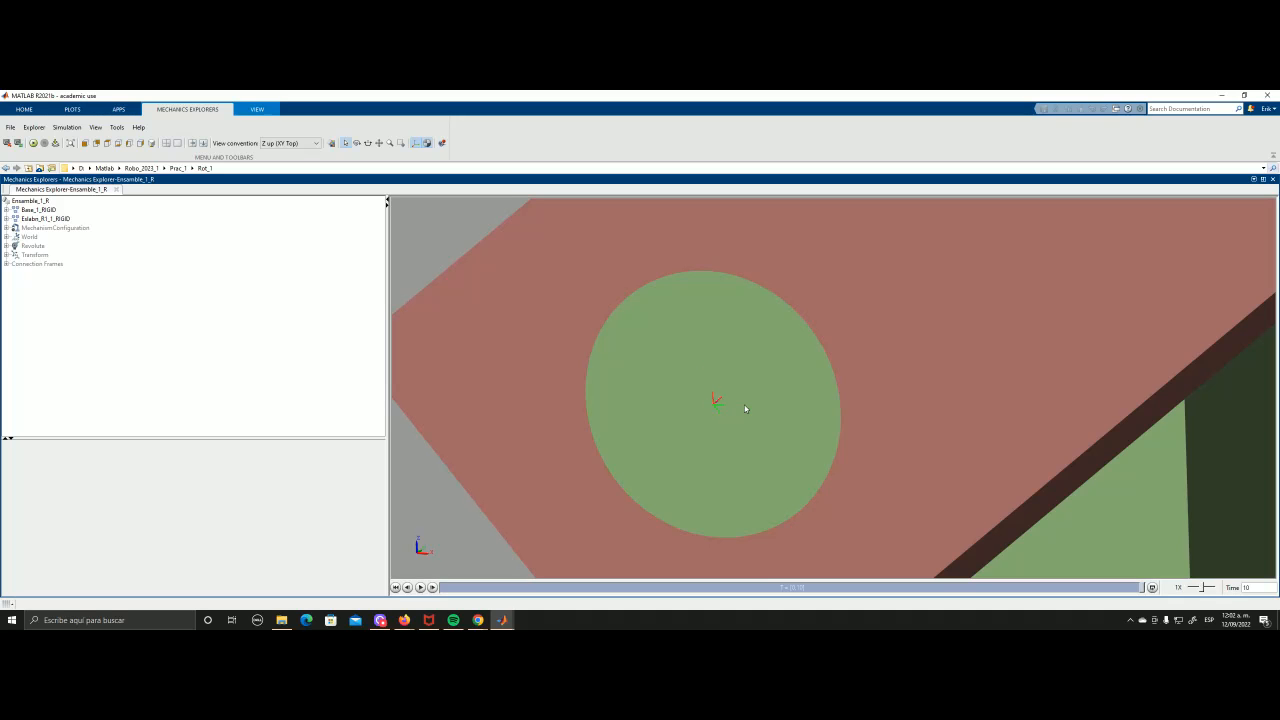
scroll(731, 416, down, 2)
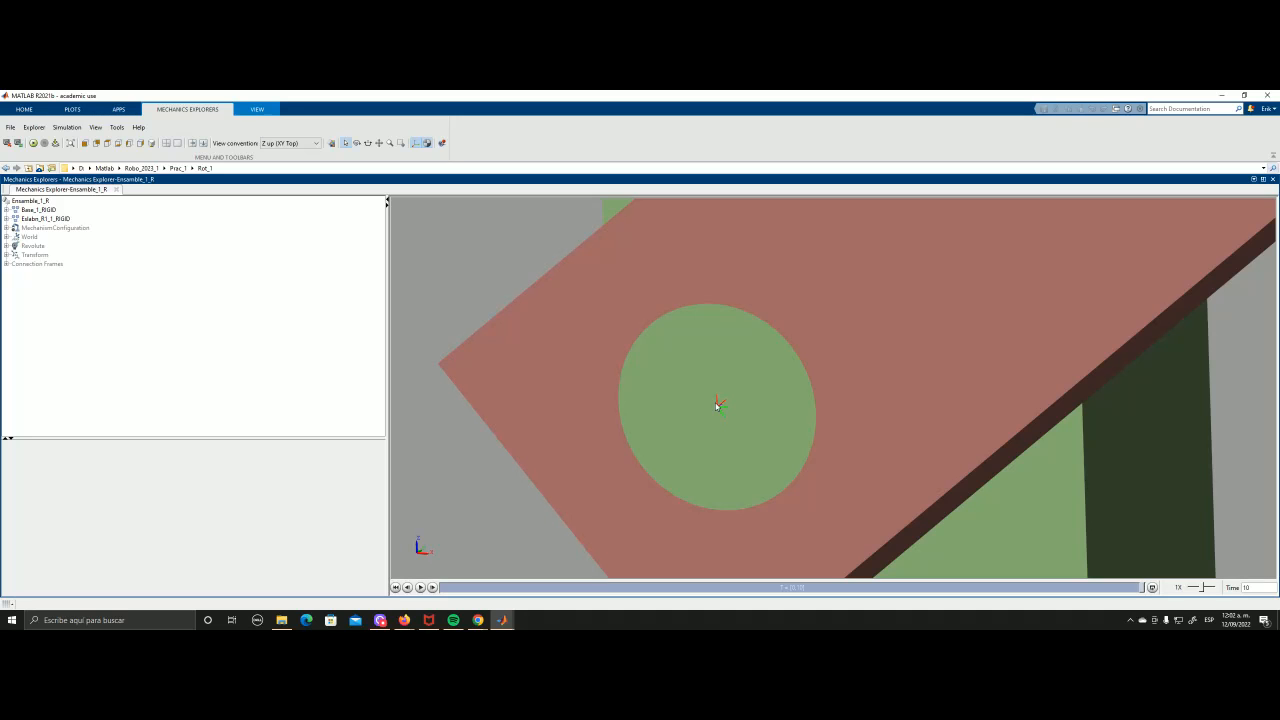
- Examine the coordinate frames at the joint pin and the base from several angles and distances
scroll(716, 405, up, 2)
scroll(713, 408, down, 3)
drag(714, 408, 534, 445)
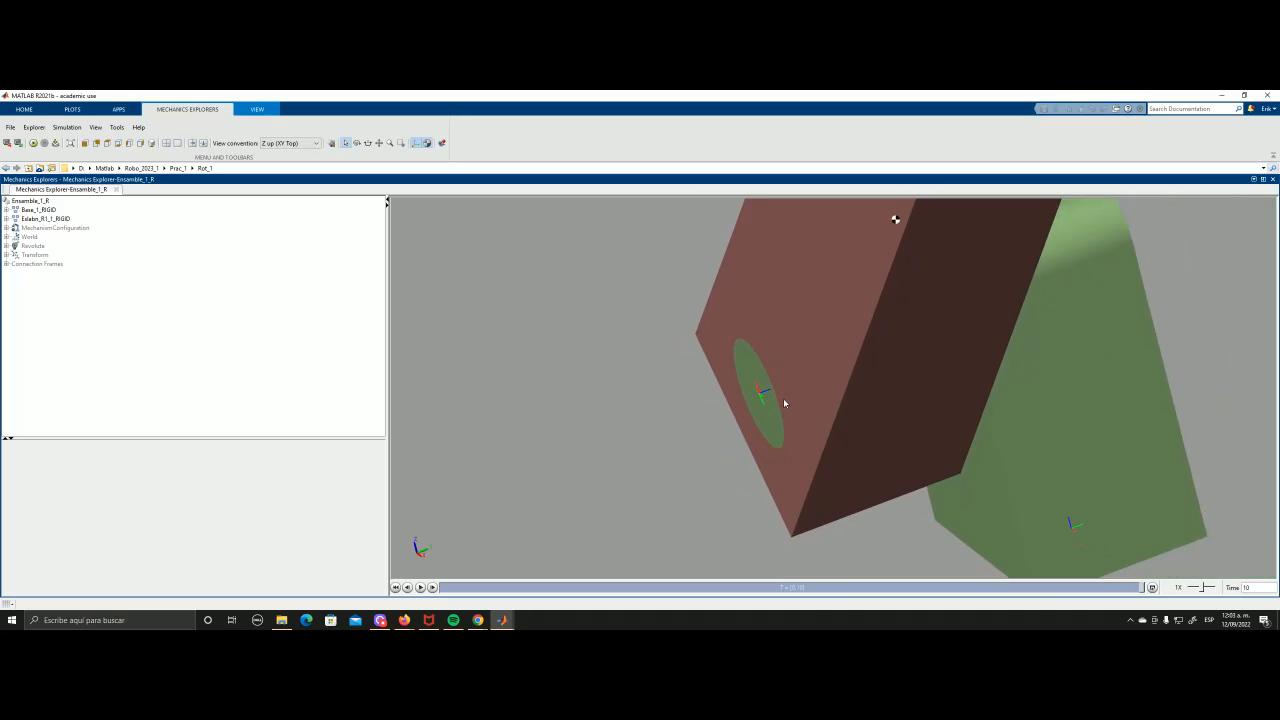
drag(825, 405, 1075, 390)
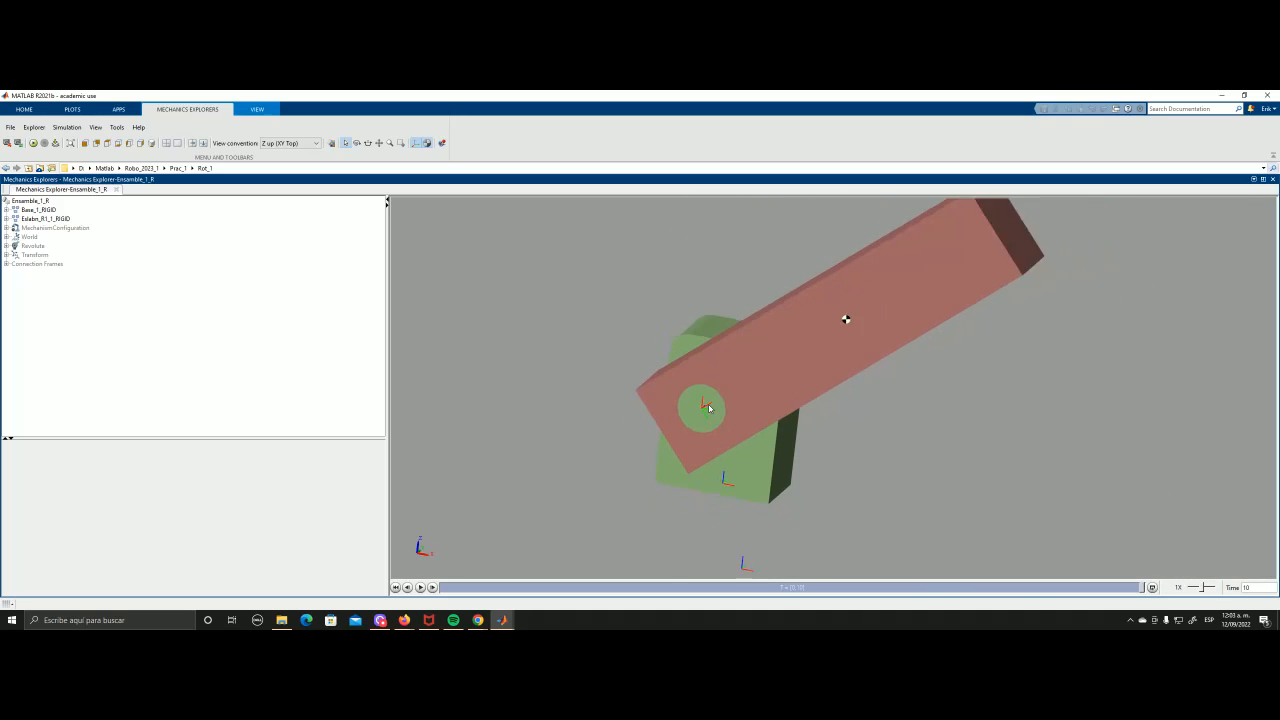
scroll(709, 415, up, 3)
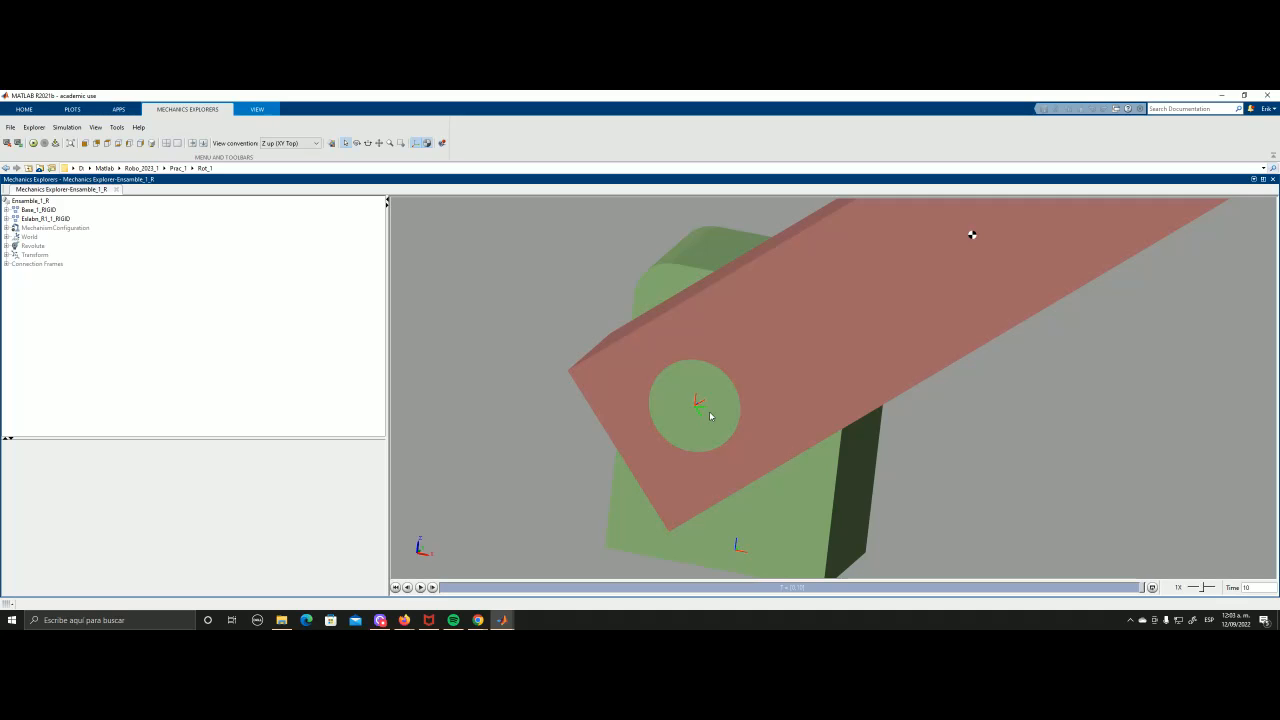
drag(709, 411, 731, 369)
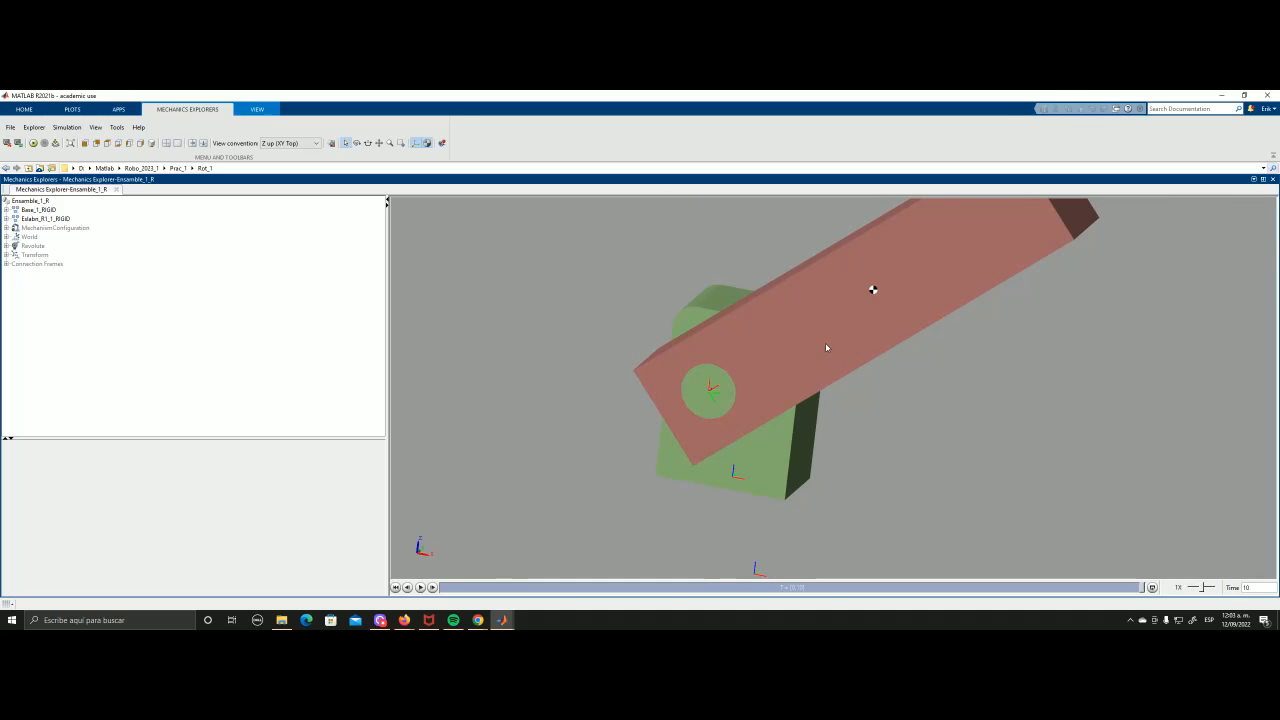
drag(826, 343, 784, 337)
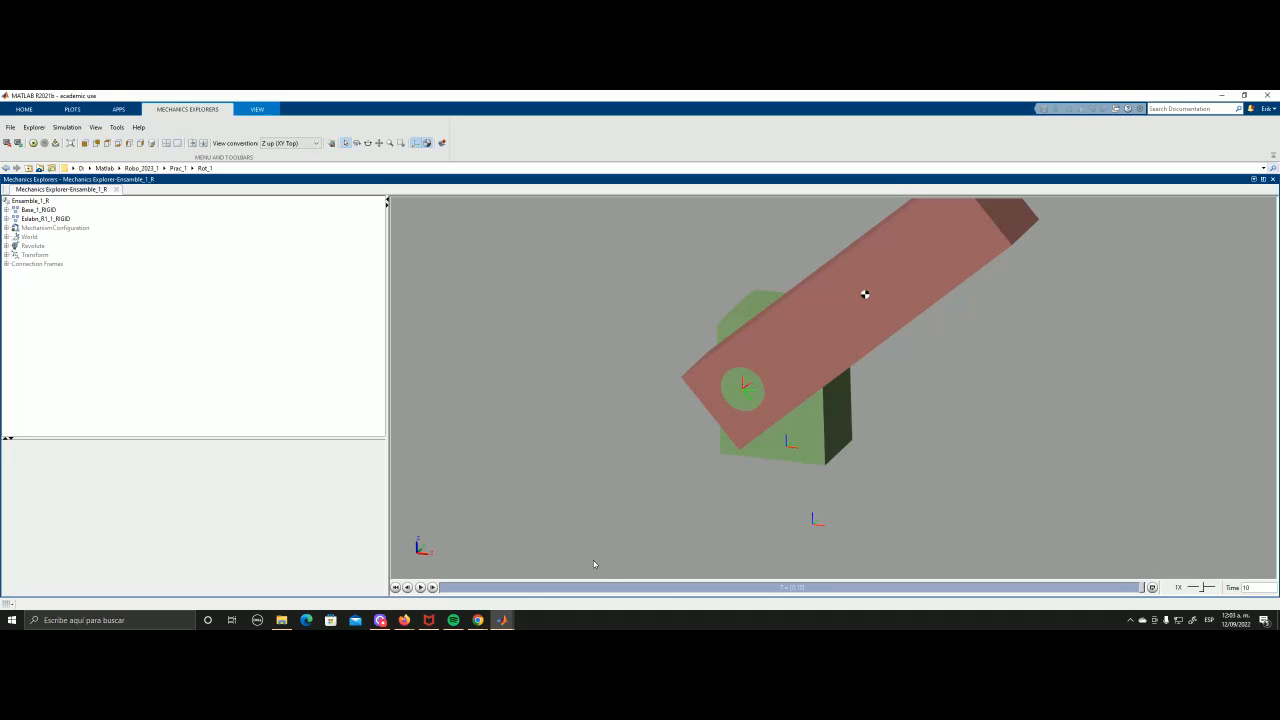
- Switch to the Ensamble_1_R Simulink model and open the Revolute joint's actuation settings
click(503, 622)
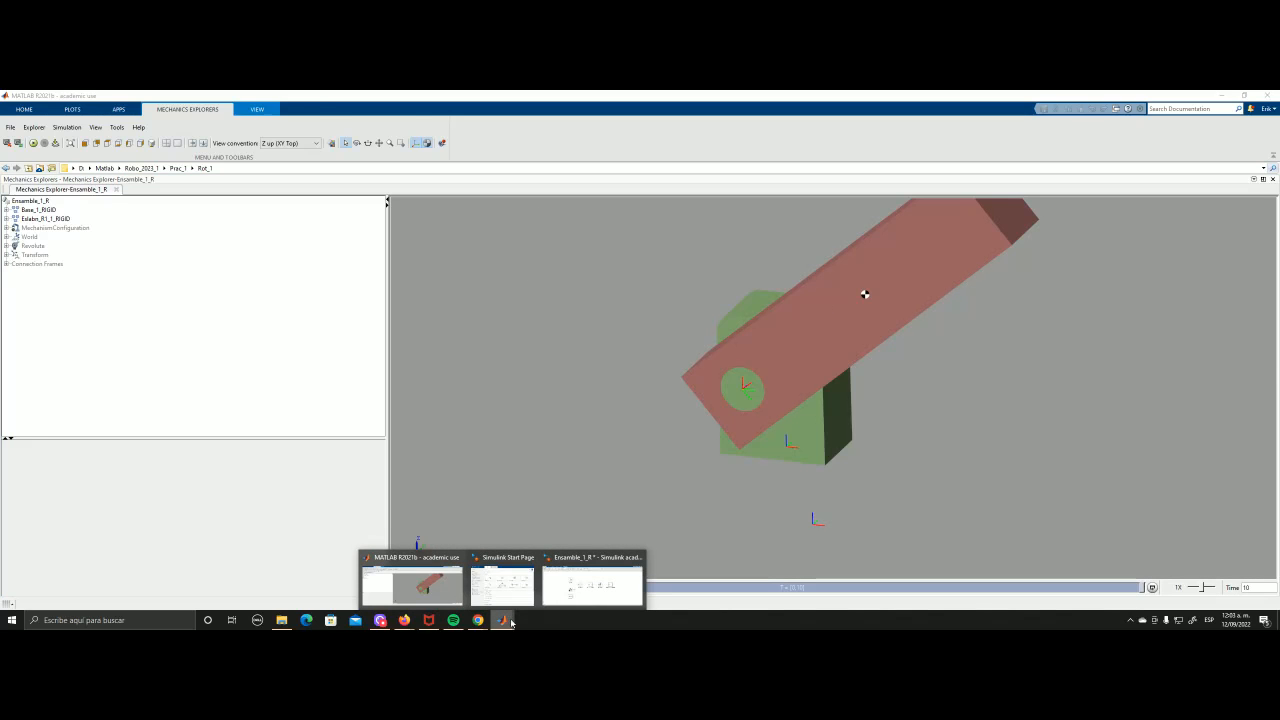
click(566, 583)
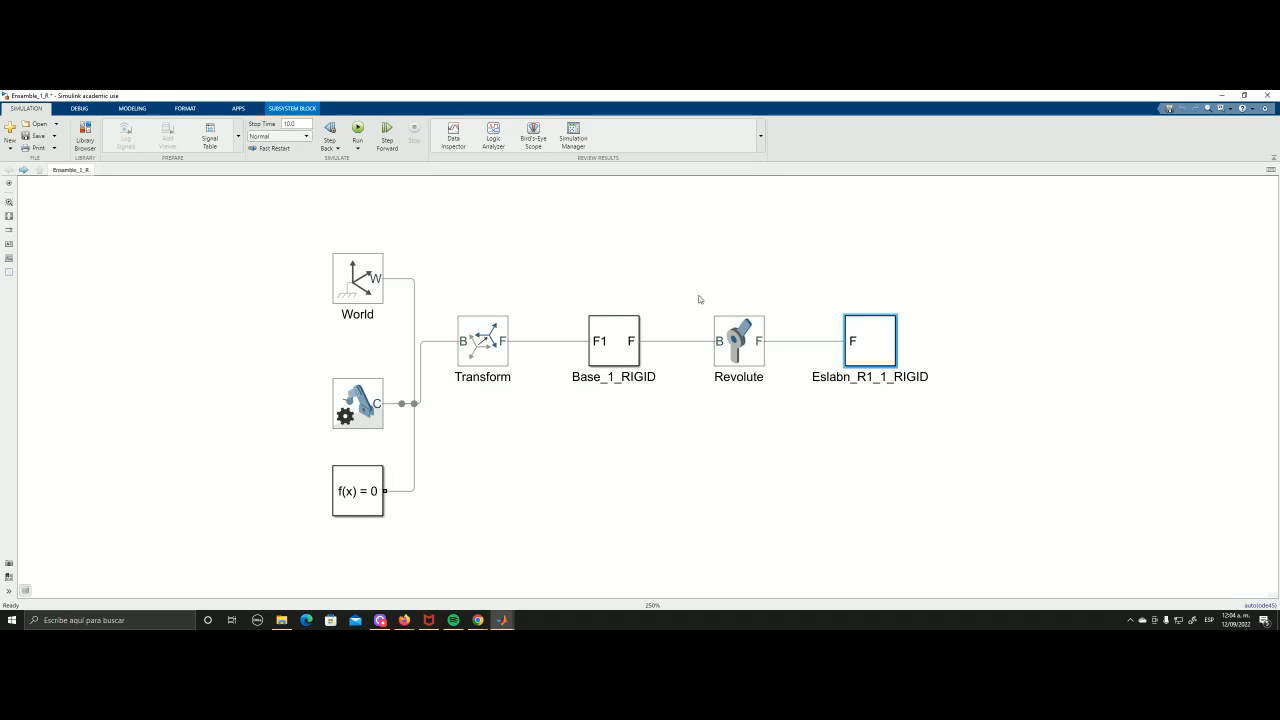
double_click(728, 345)
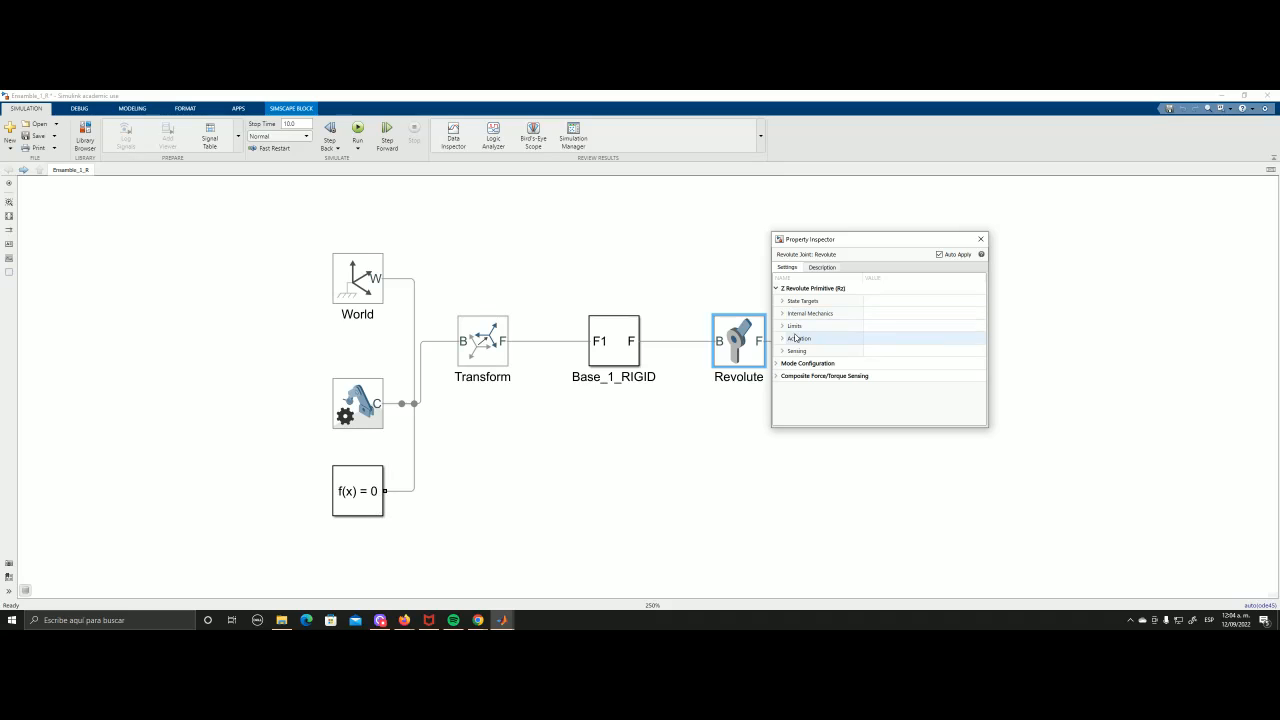
click(787, 340)
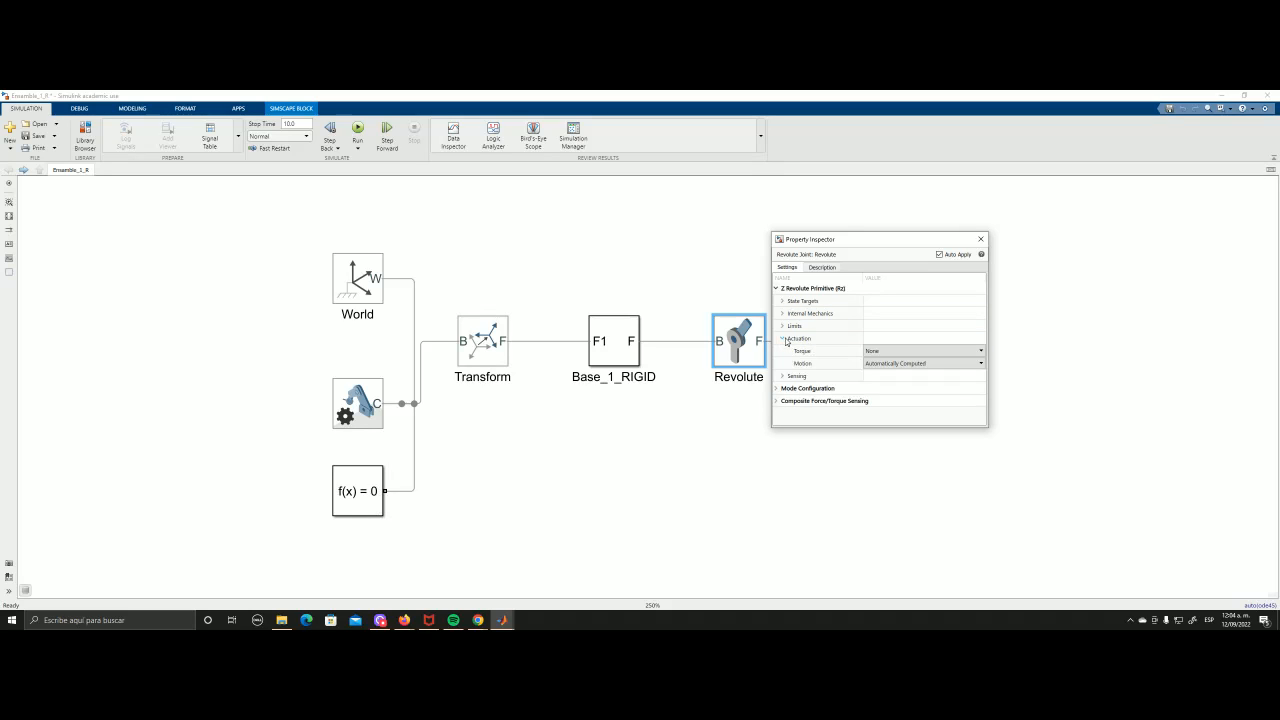
- Look at the Revolute joint's torque actuation choices and its torque and motion settings without changing them
click(955, 351)
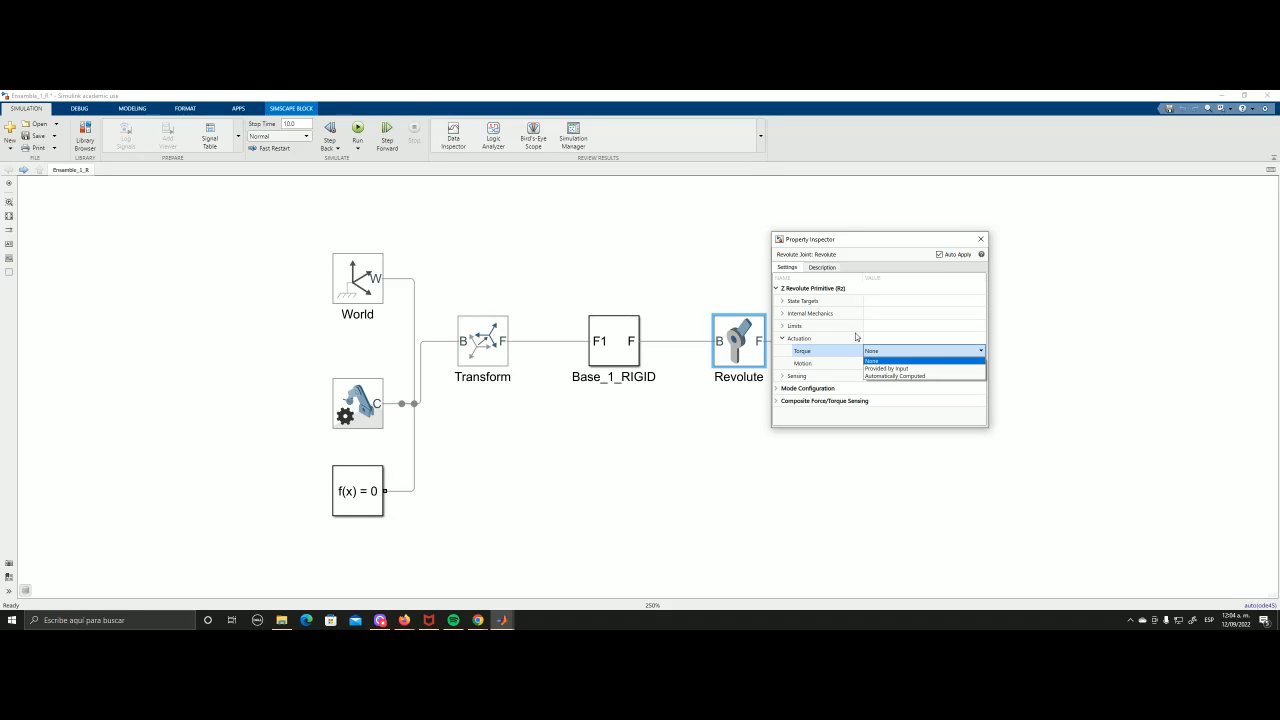
click(800, 340)
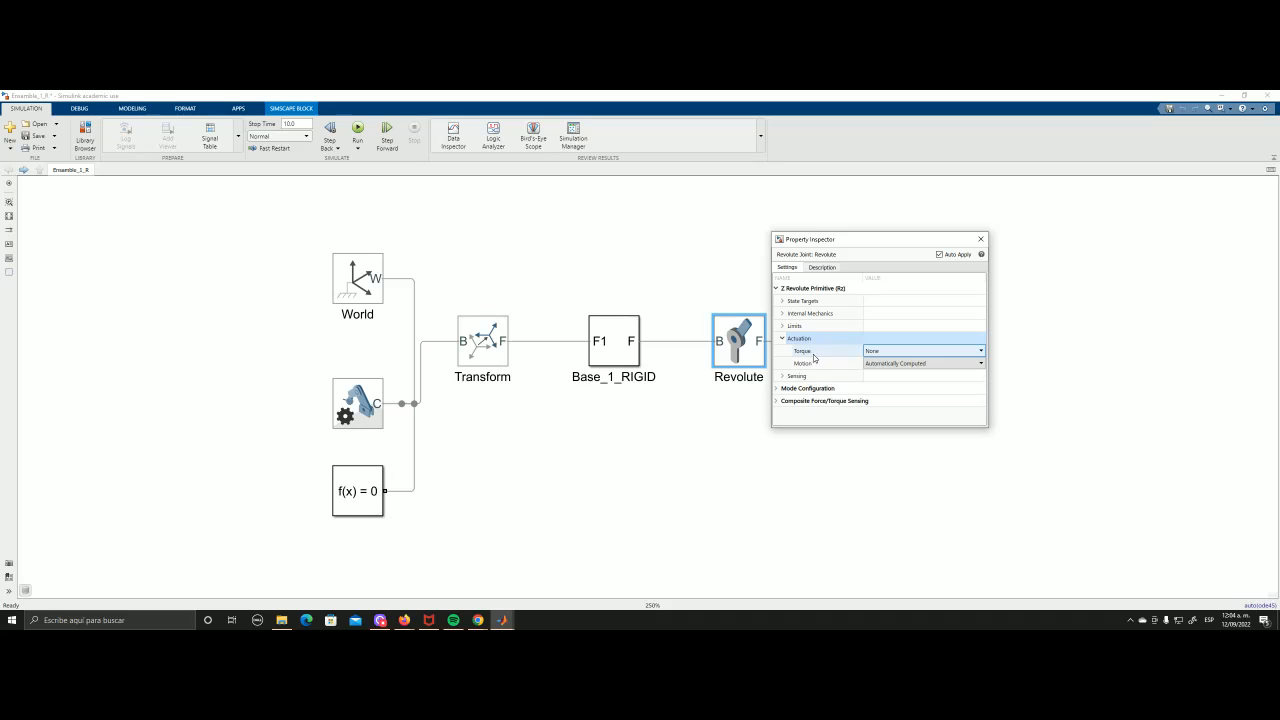
click(813, 362)
click(807, 353)
click(803, 364)
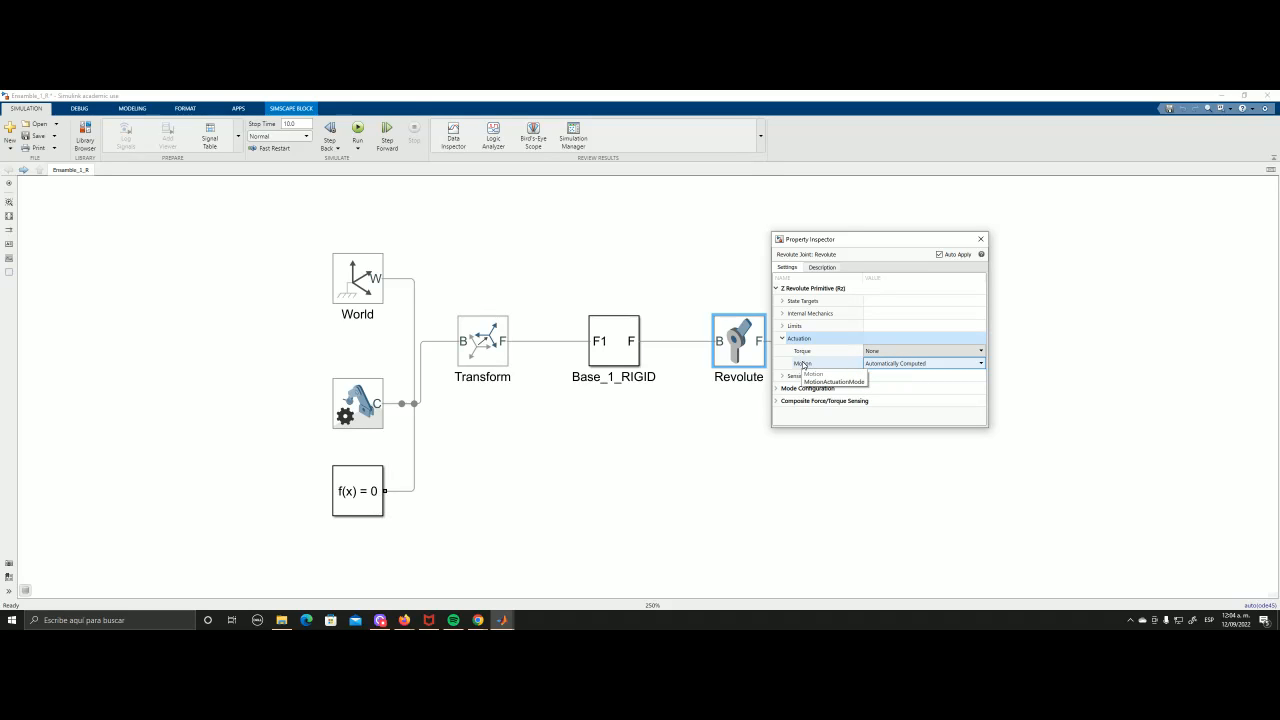
click(809, 352)
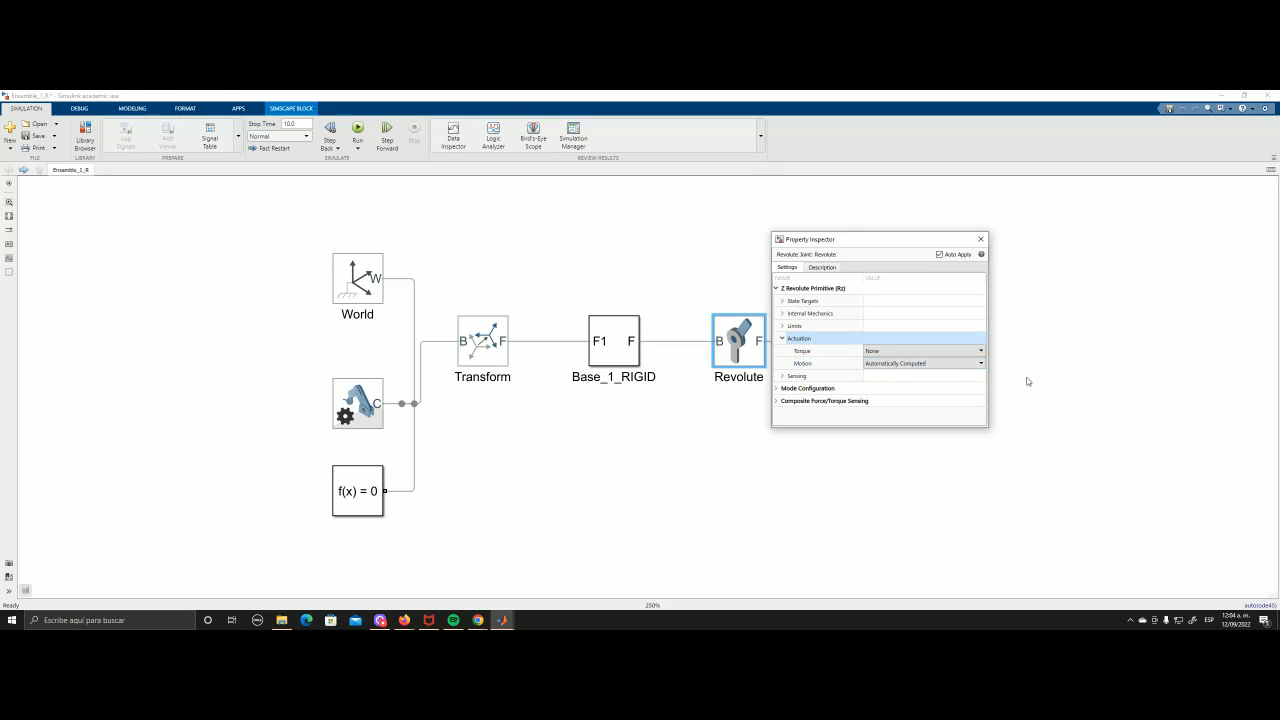
- Set the Revolute joint's actuation torque to Automatically Computed and its motion to Provided by Input
click(933, 351)
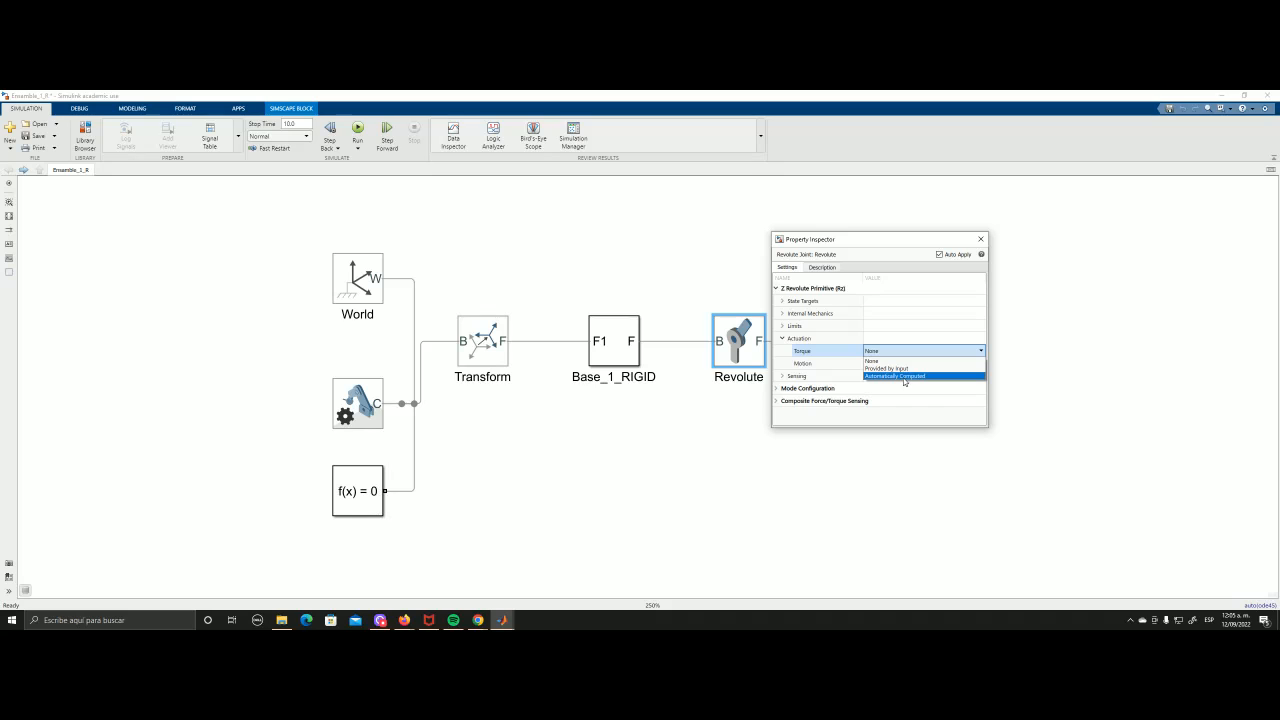
click(903, 377)
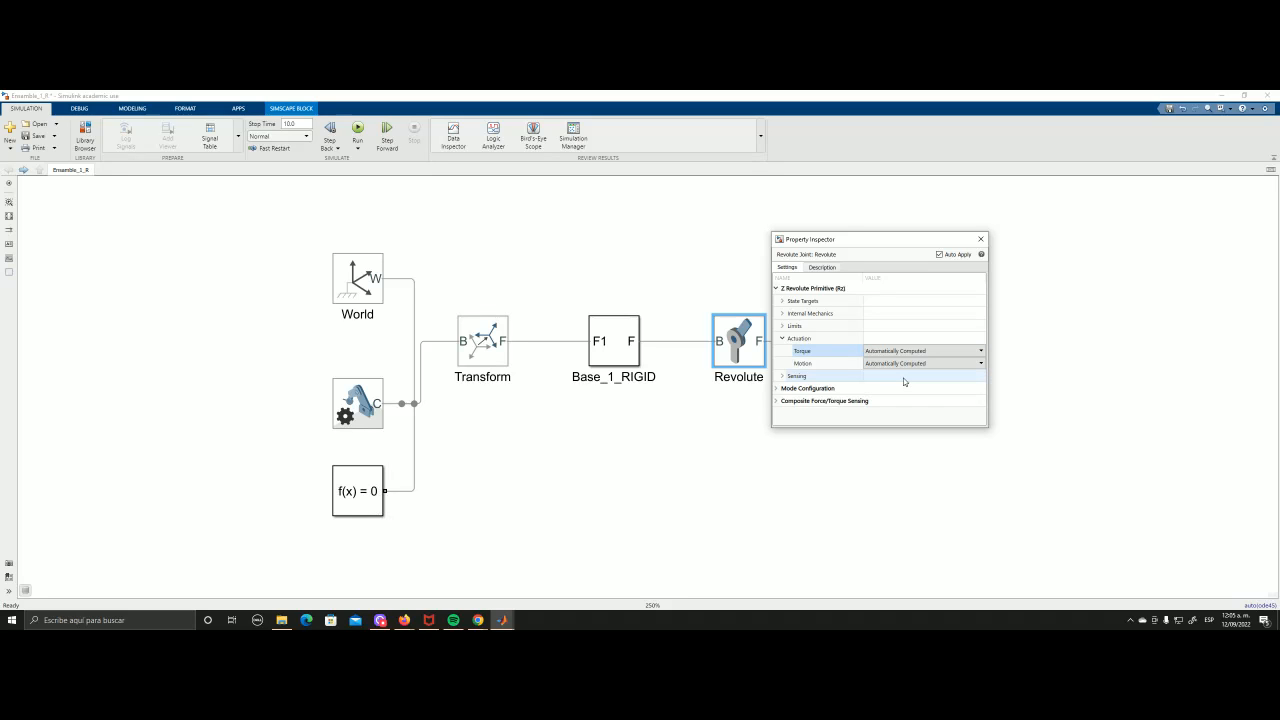
drag(862, 242, 979, 222)
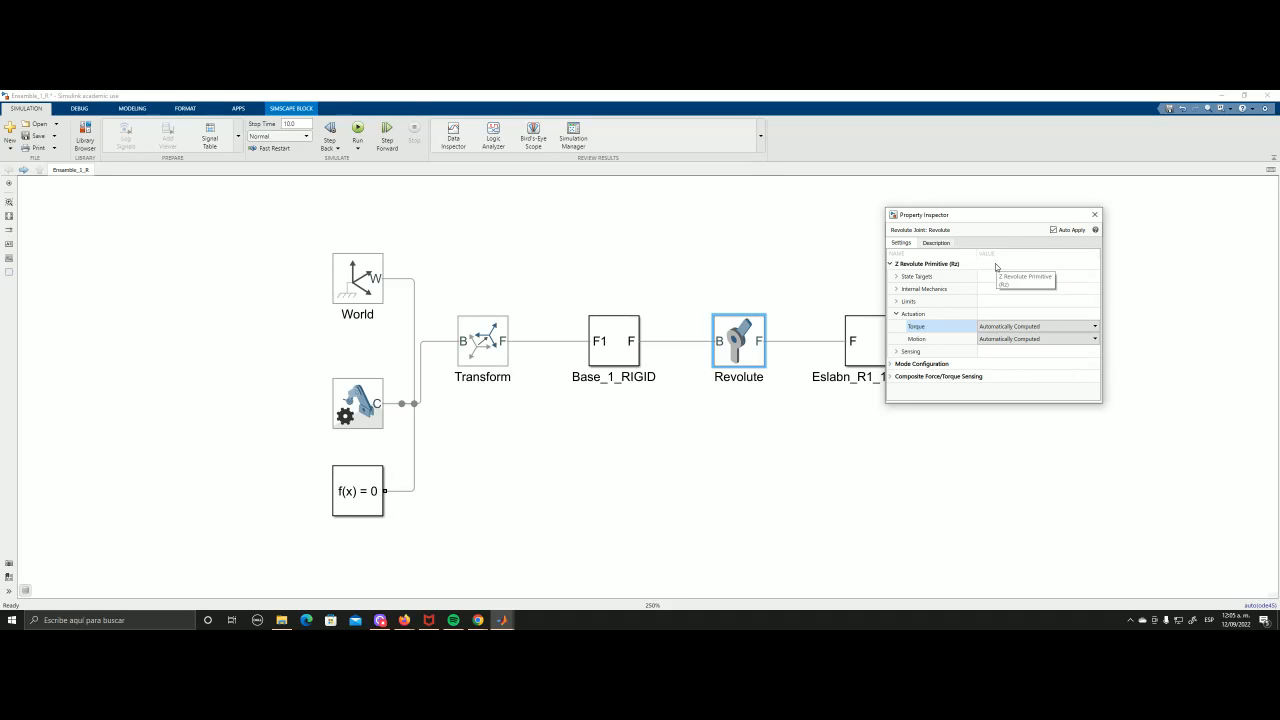
click(986, 339)
click(1018, 339)
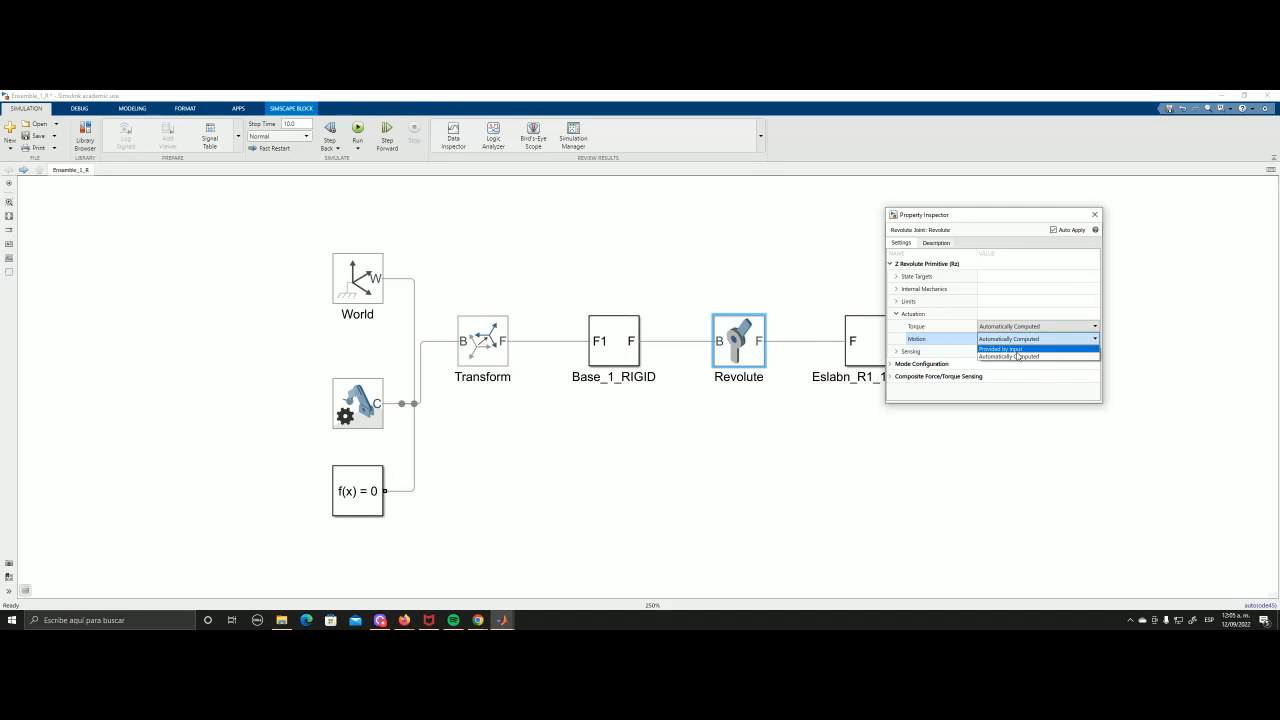
click(1017, 350)
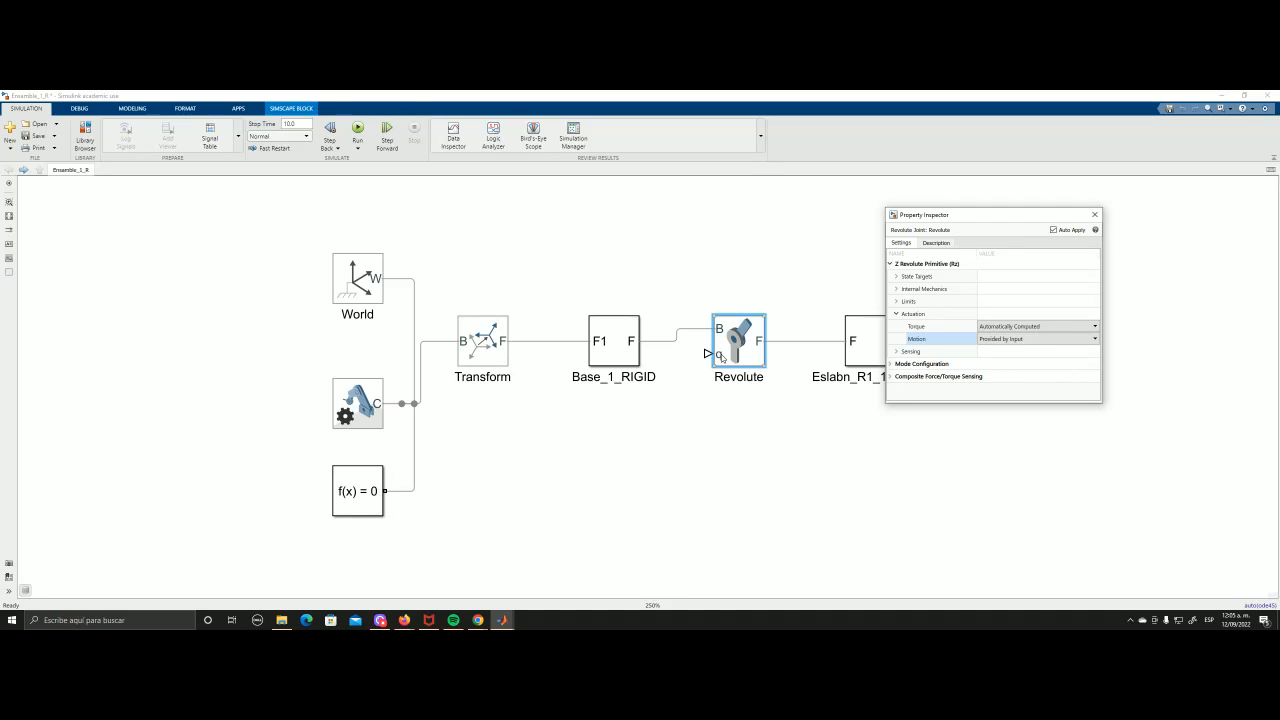
- Enable position, velocity and actuator torque sensing on the Revolute joint and close its properties
click(897, 351)
scroll(970, 351, down, 1)
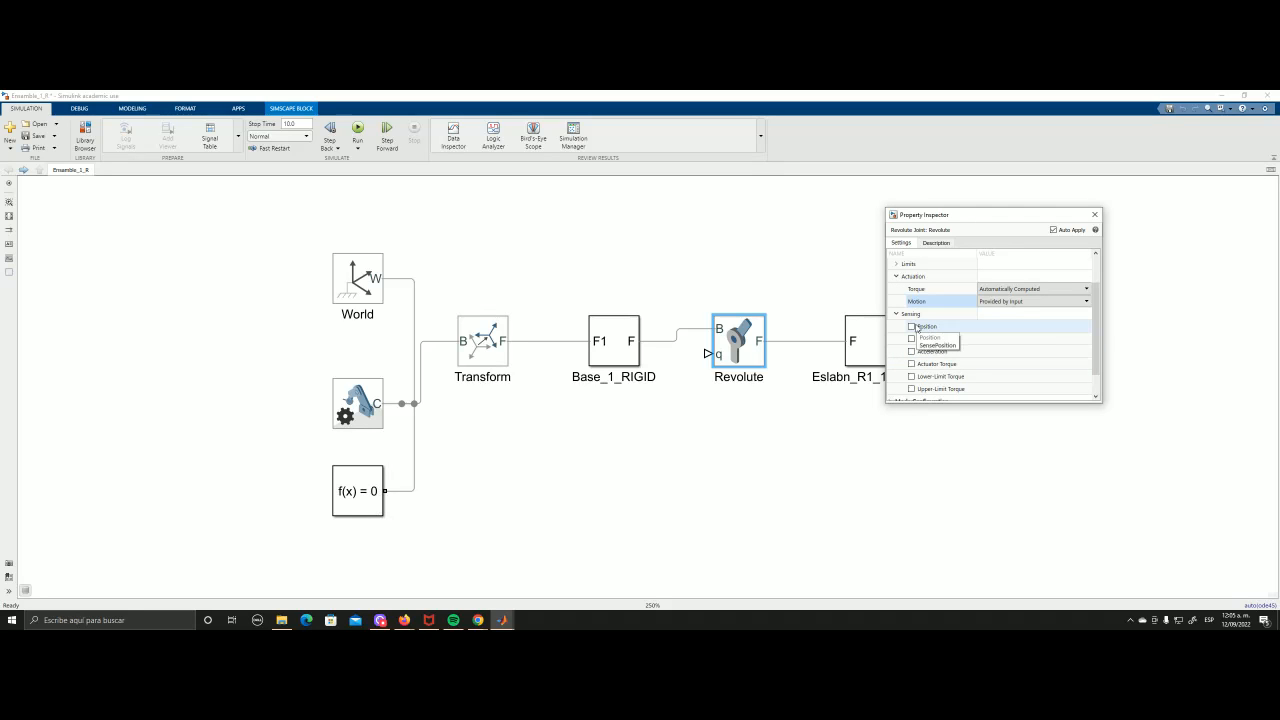
click(912, 327)
click(912, 340)
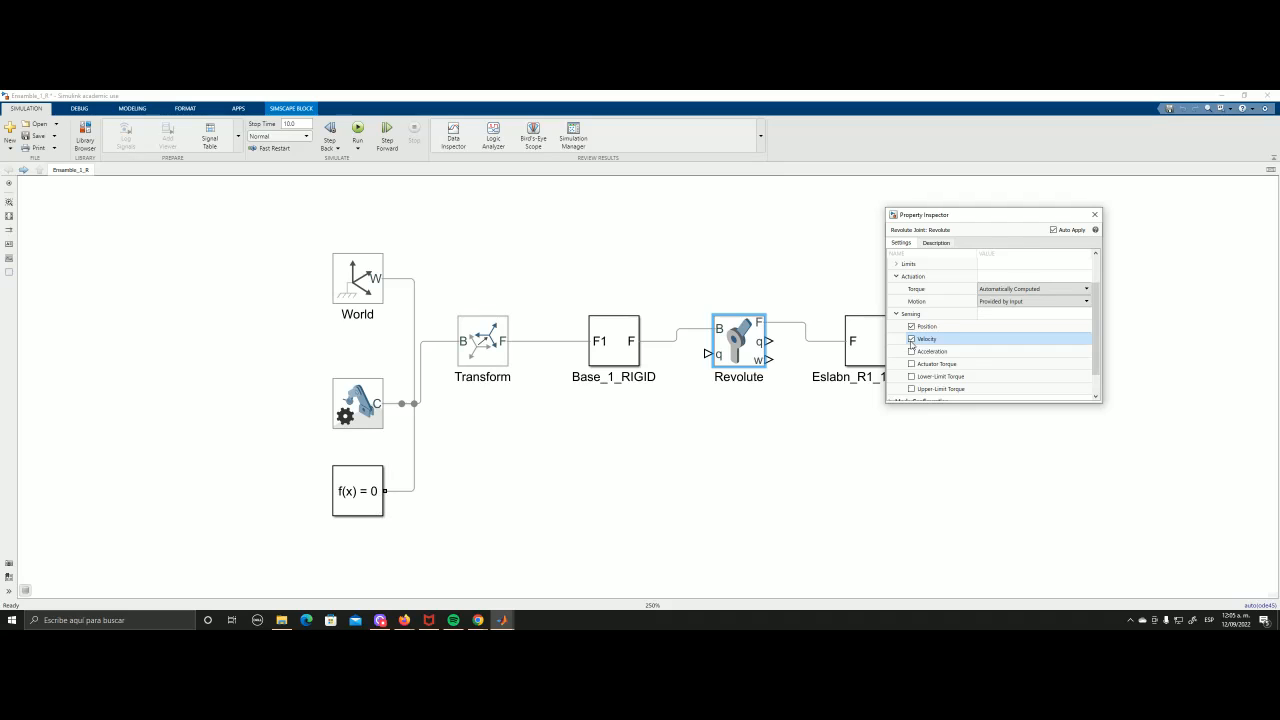
scroll(912, 345, down, 1)
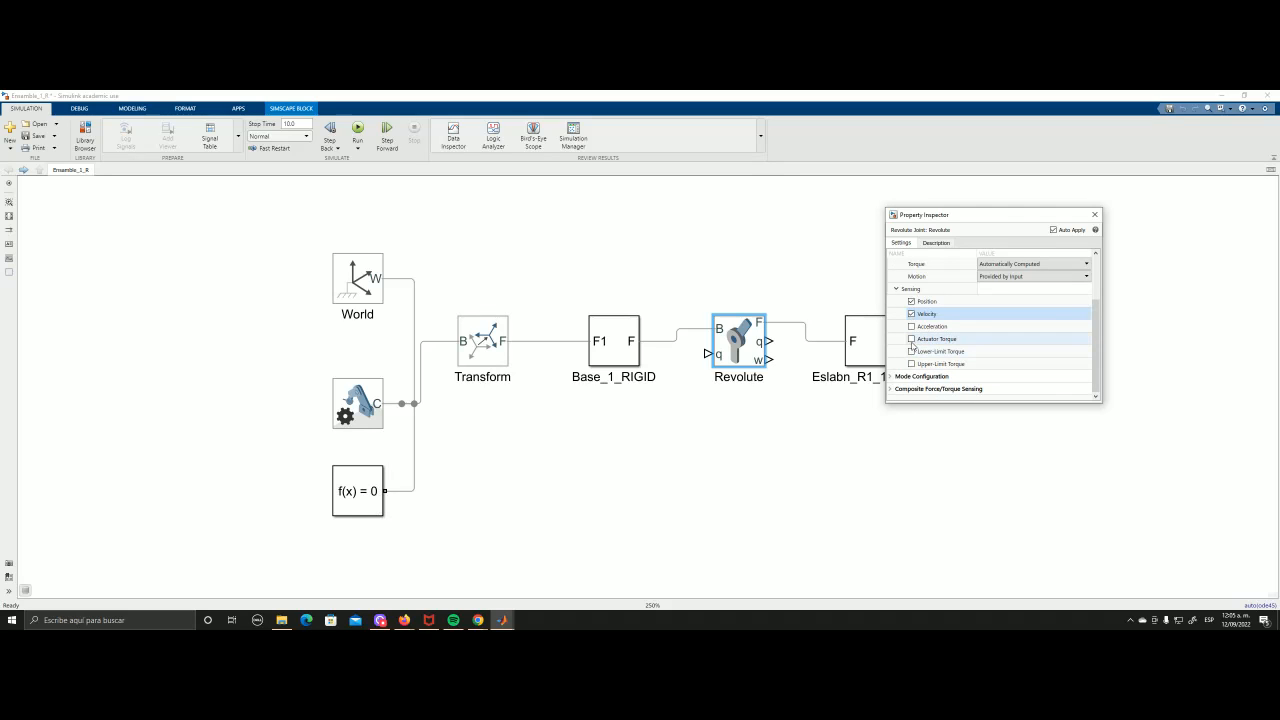
click(912, 339)
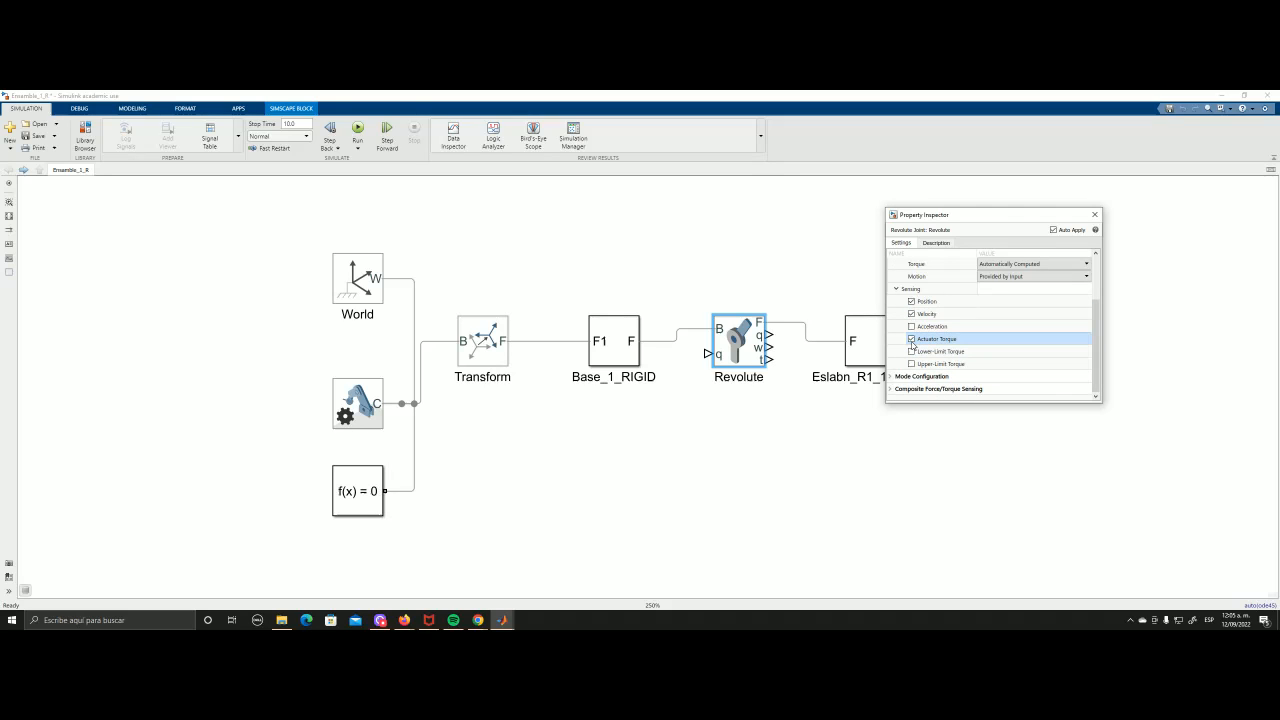
click(1091, 219)
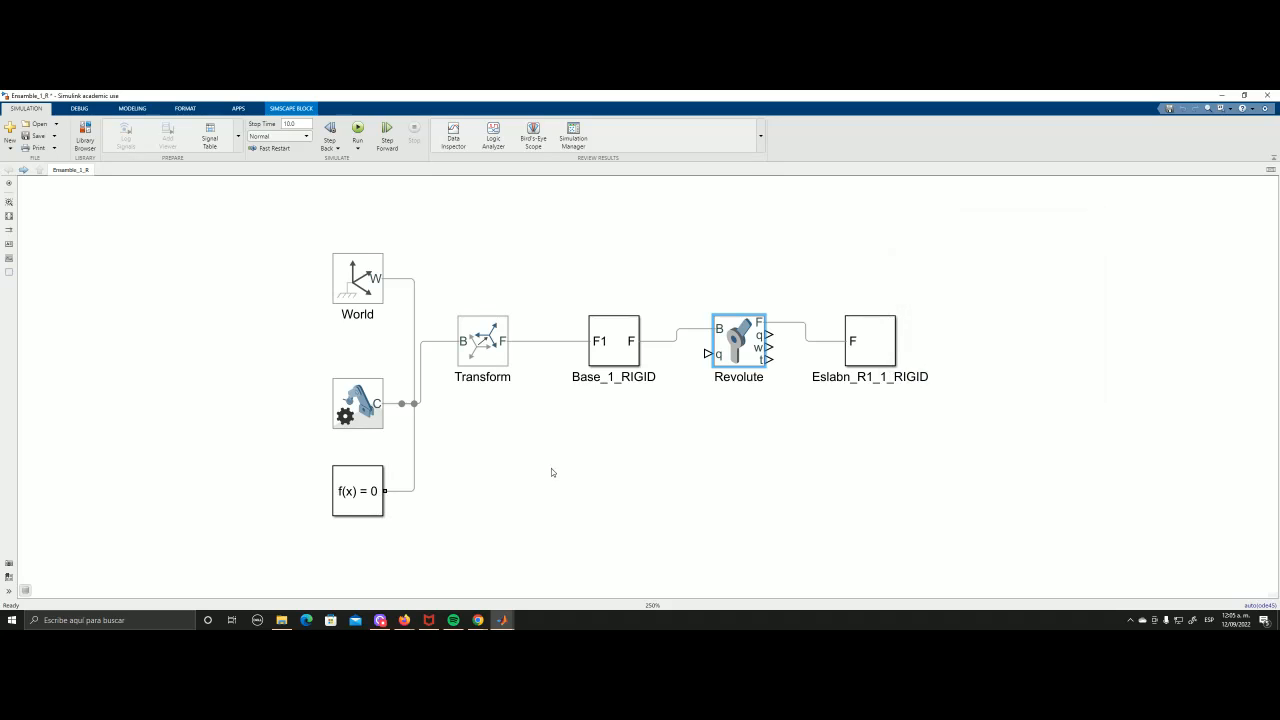
- Add a MATLAB Function block and place it in the empty area below the mechanism's block chain
scroll(654, 423, down, 1)
drag(734, 429, 631, 437)
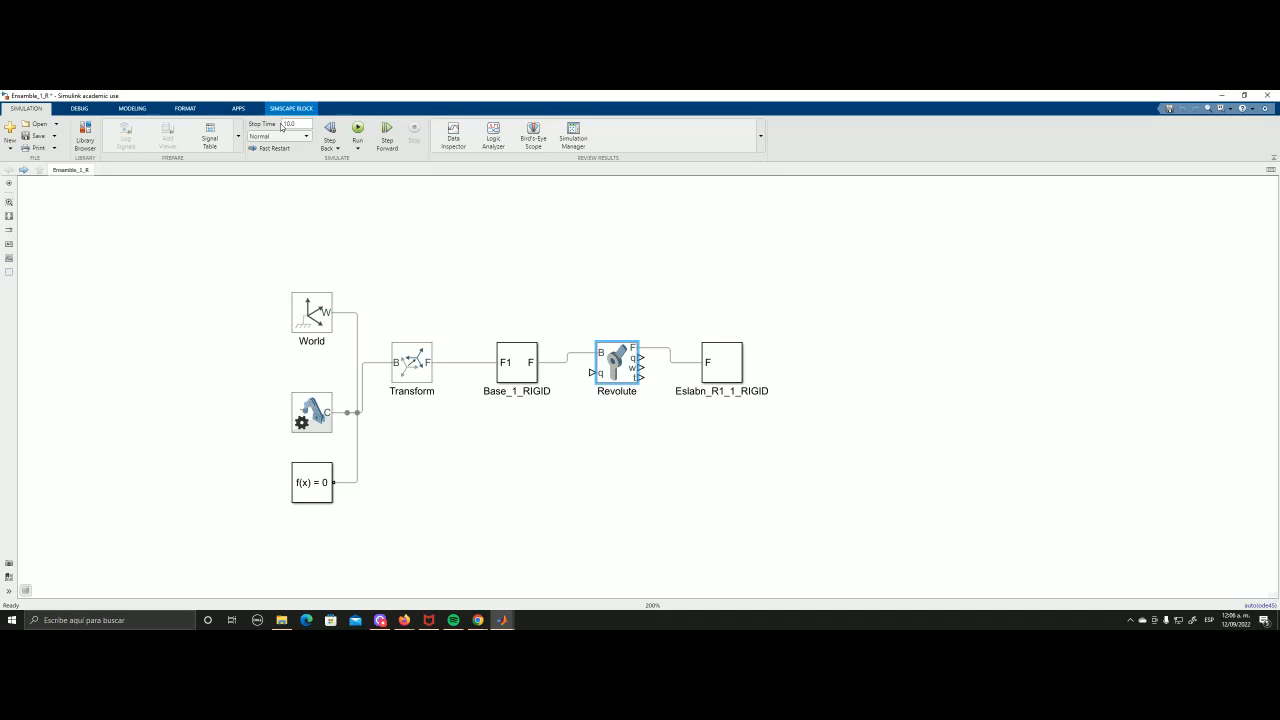
double_click(435, 501)
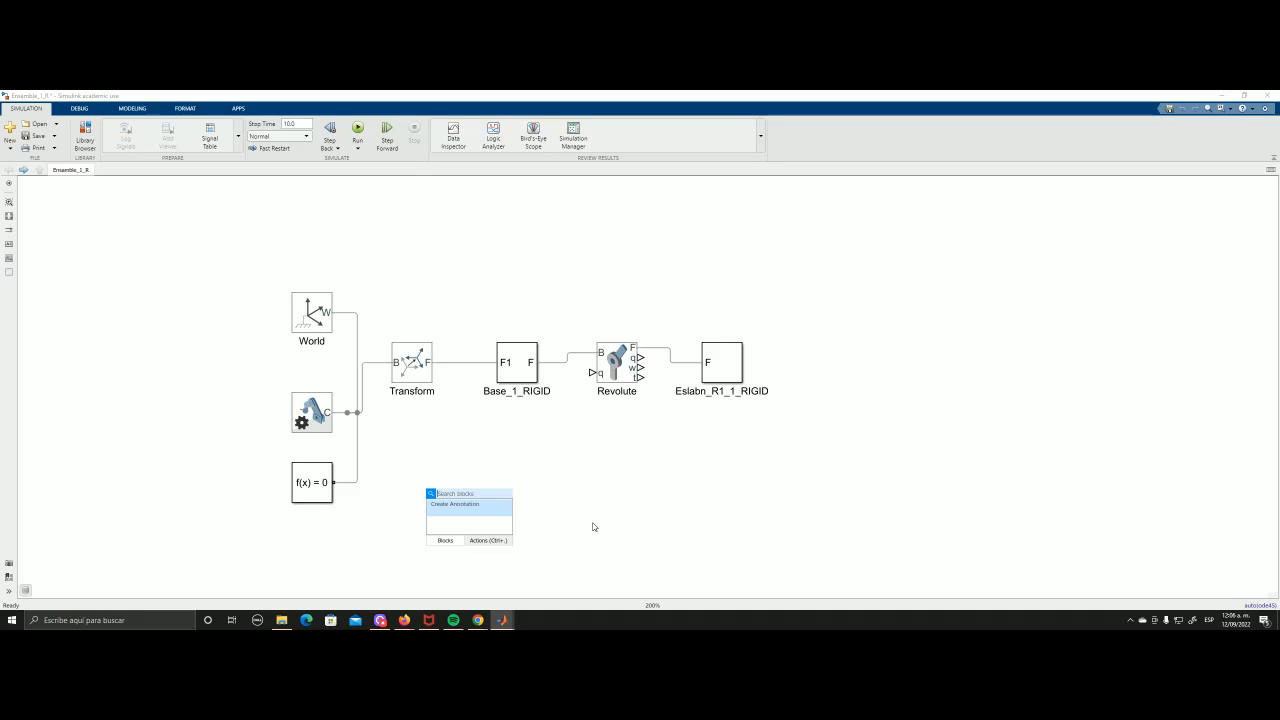
text(M)
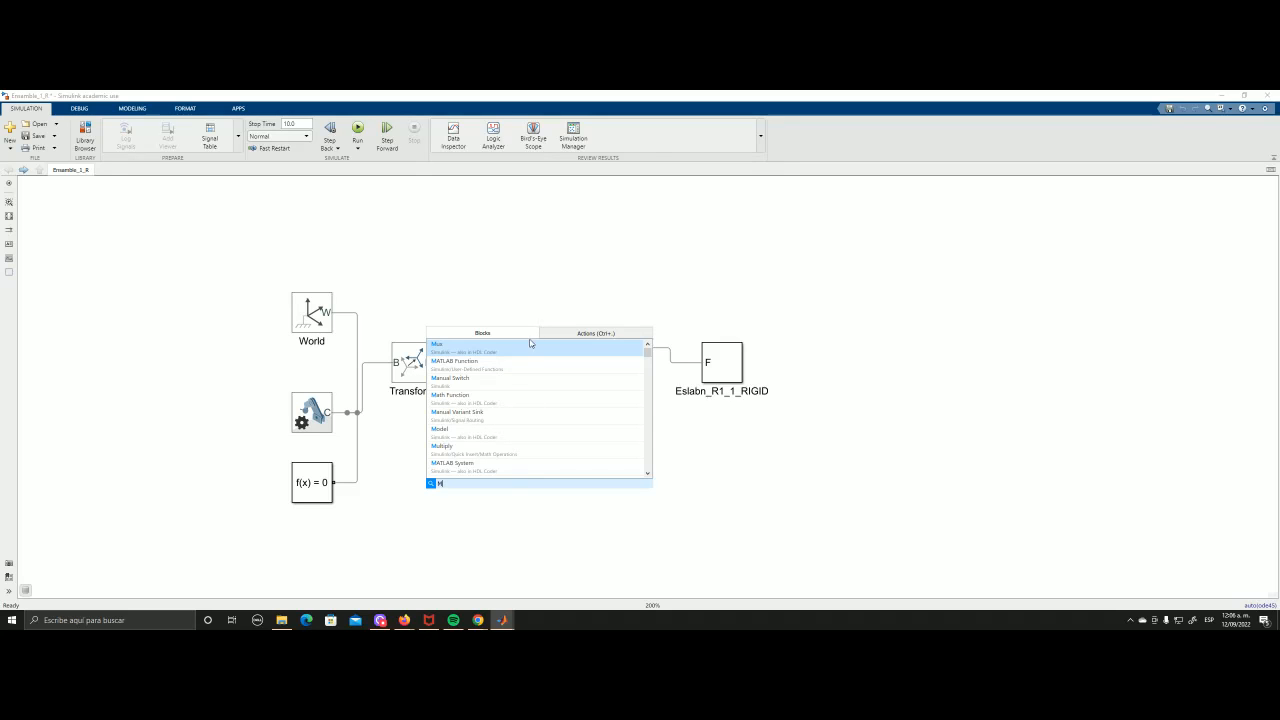
click(460, 366)
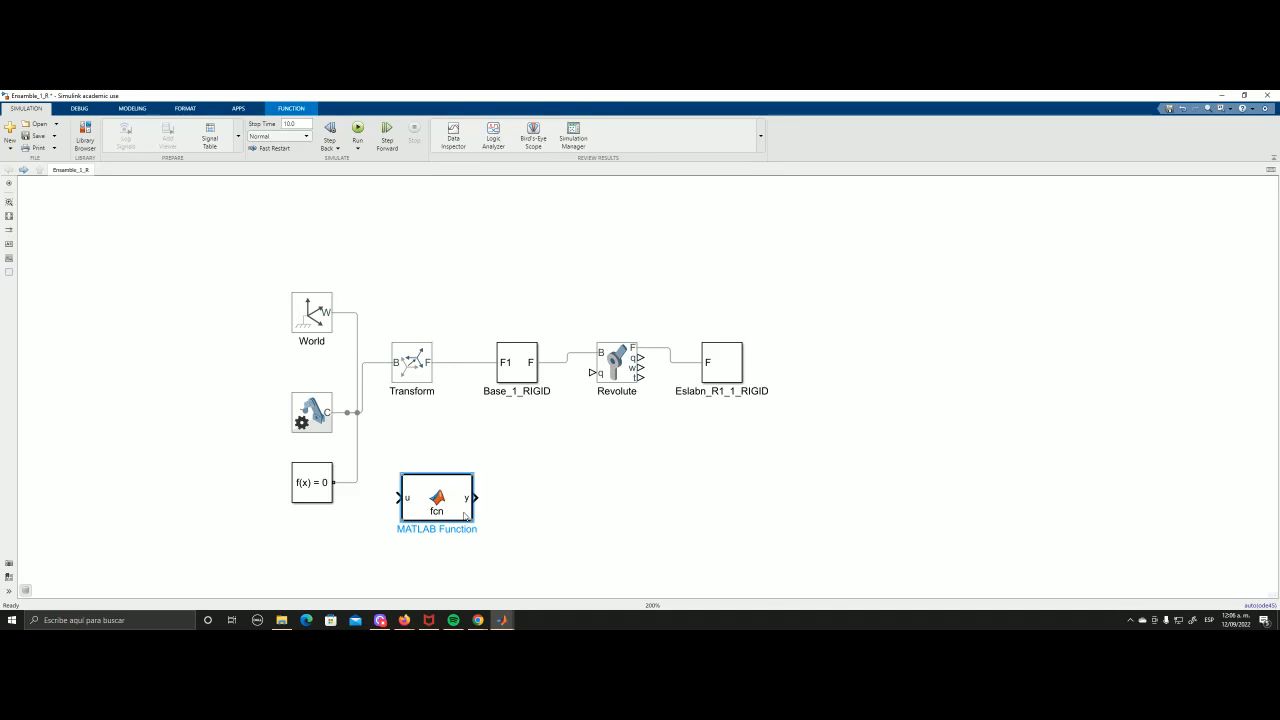
drag(450, 510, 524, 551)
click(588, 513)
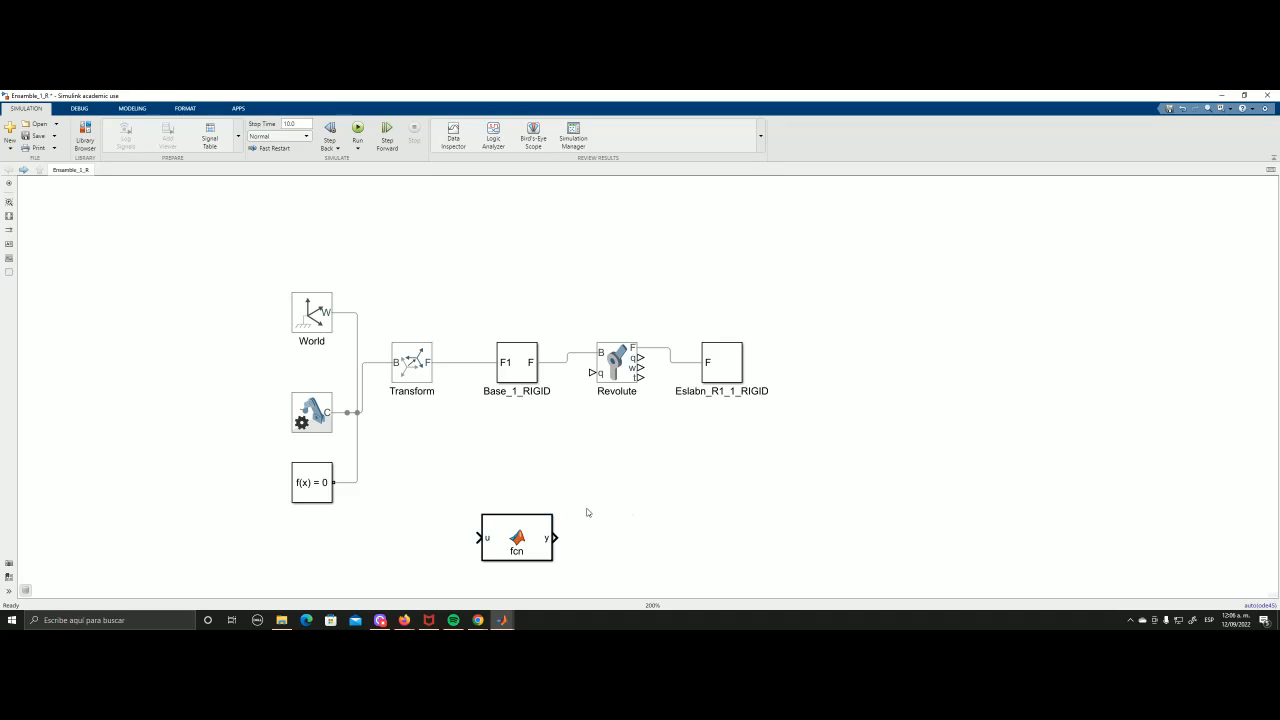
scroll(591, 497, down, 1)
drag(591, 497, 577, 411)
scroll(577, 411, up, 1)
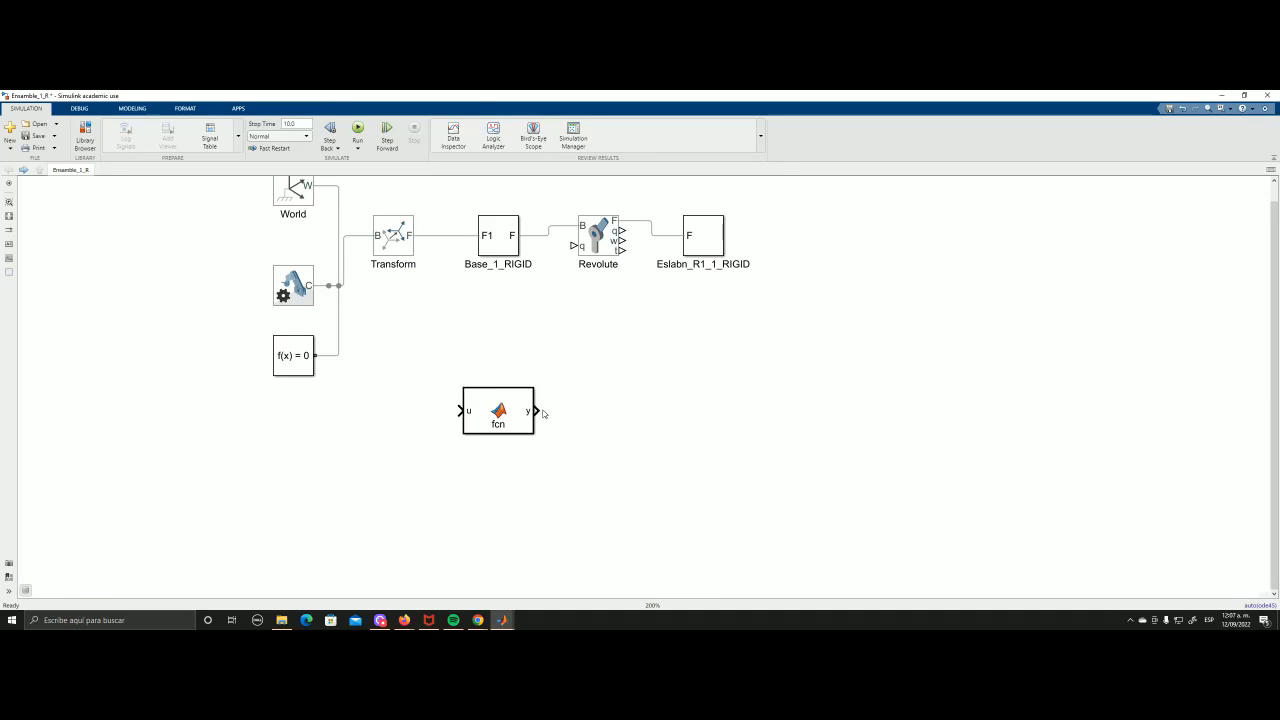
drag(491, 413, 436, 468)
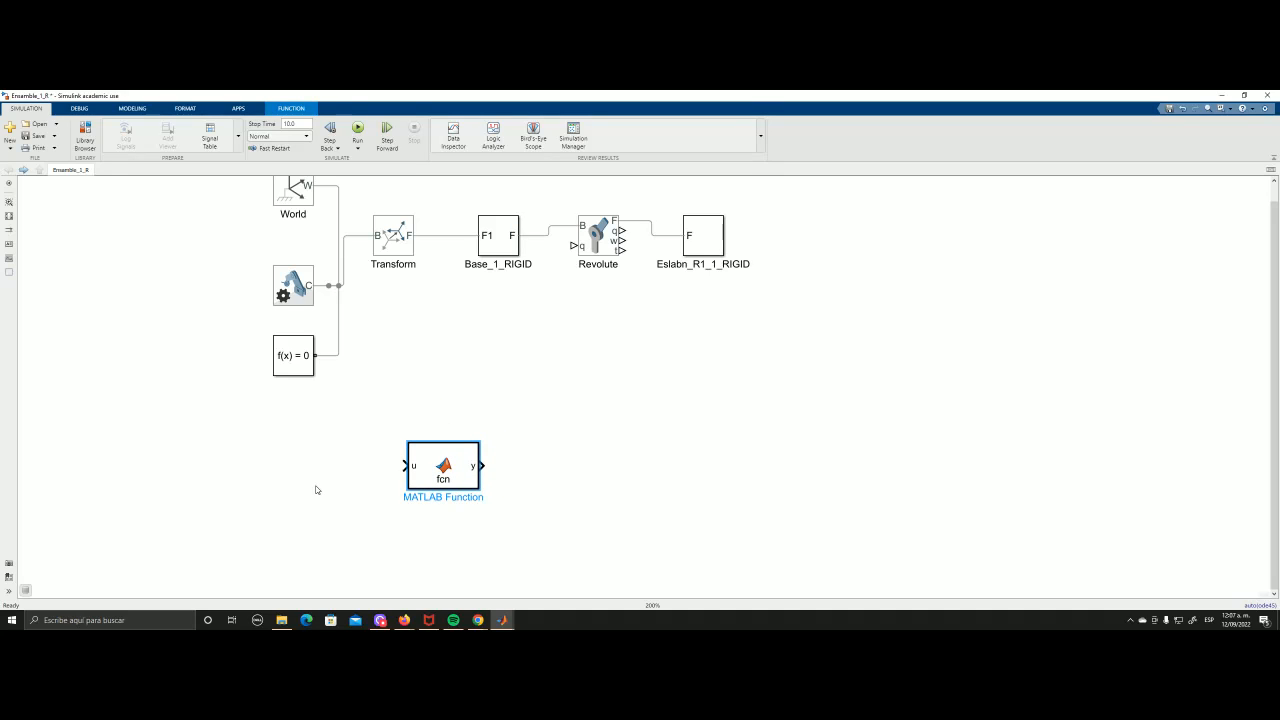
- Rename the MATLAB Function block as "Movimiento del eslabon" and shift it slightly within the empty area
drag(404, 497, 483, 497)
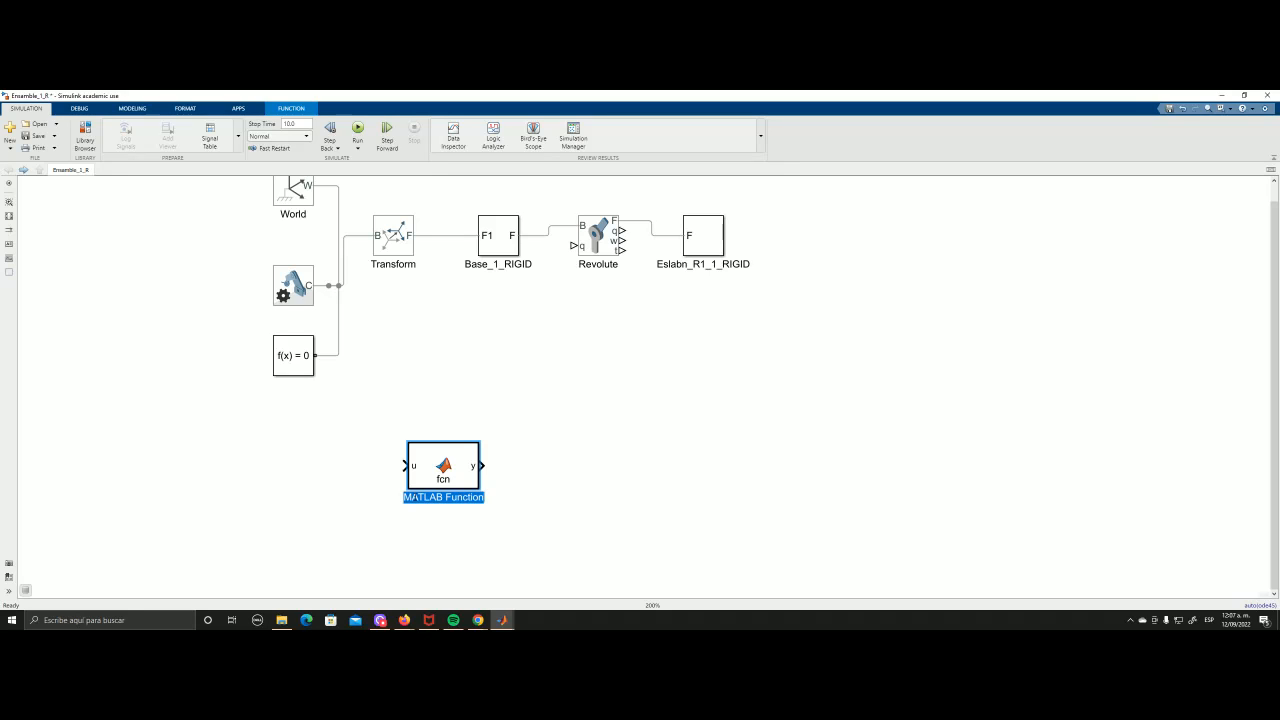
text(Movim)
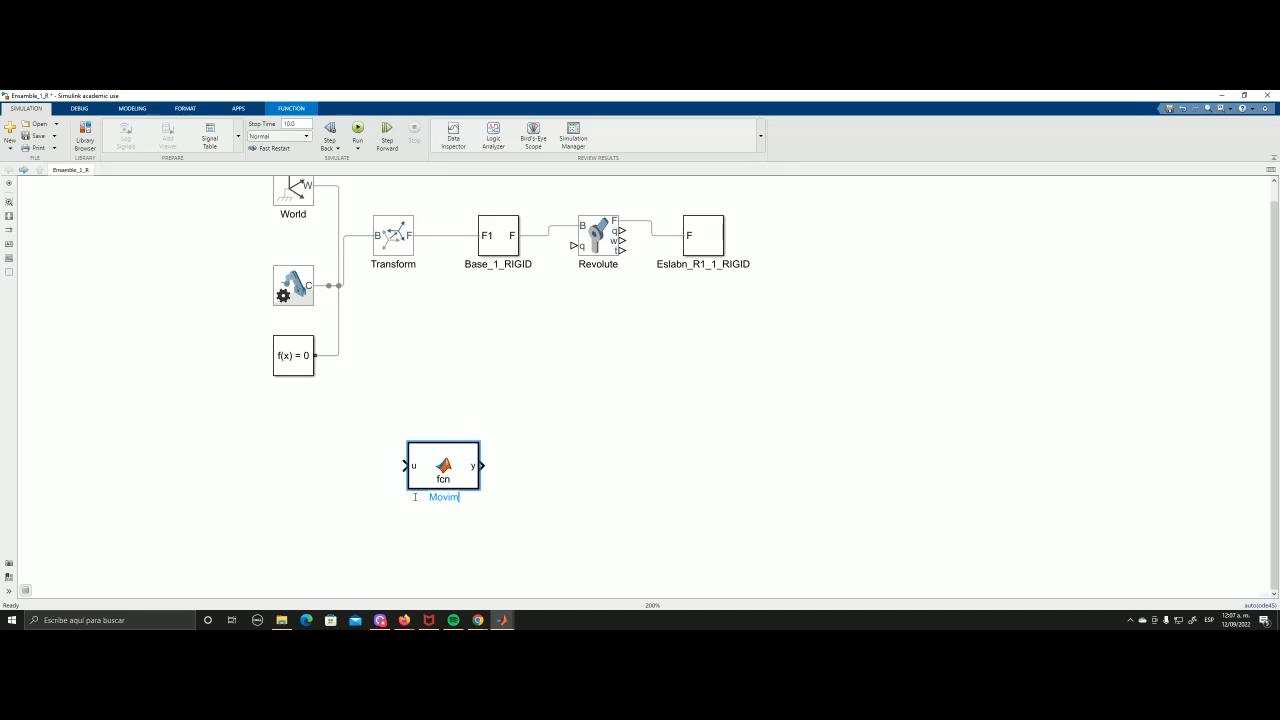
text(iento del eslabon)
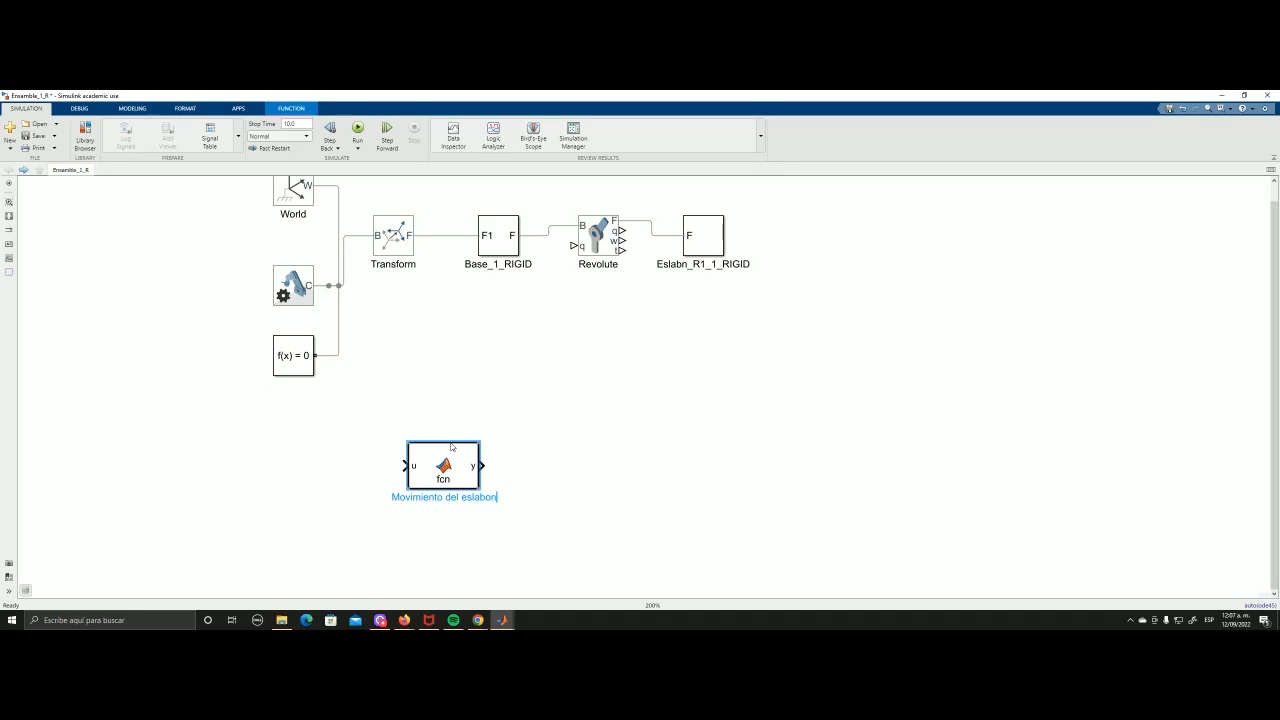
click(471, 486)
drag(471, 486, 481, 501)
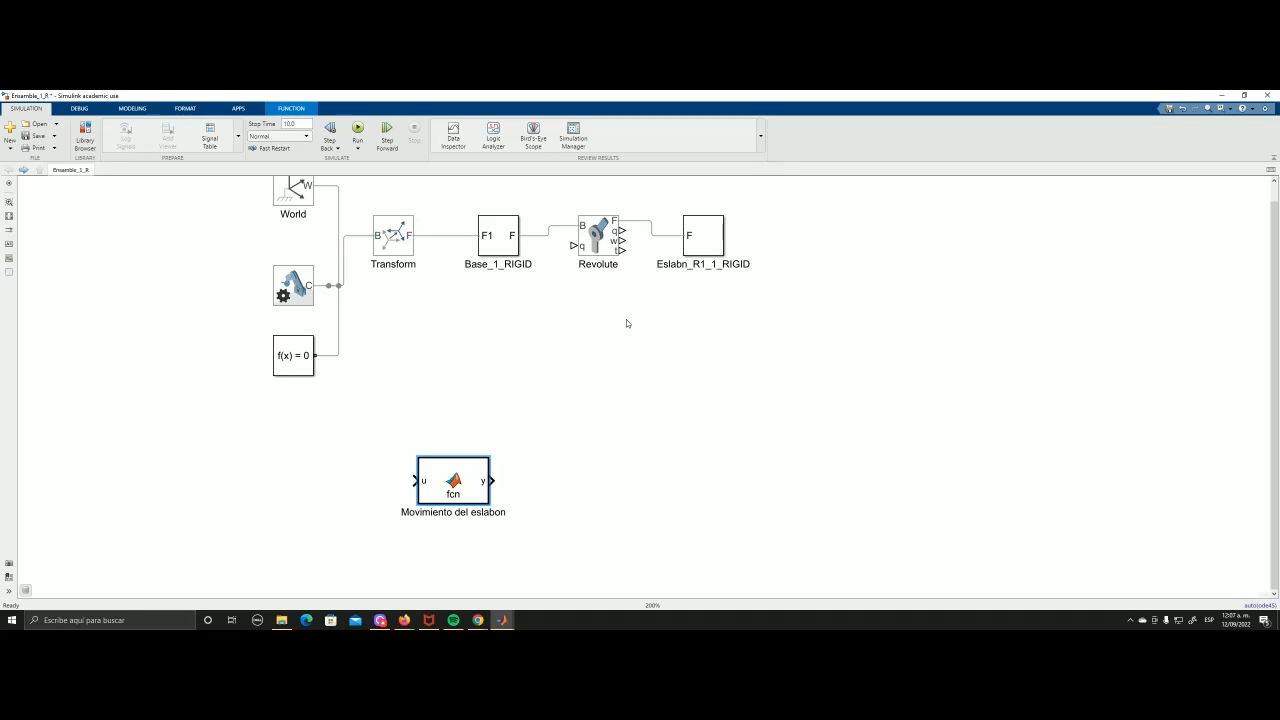
- Add a Clock block beside the Movimiento del eslabon function block and connect it to the function's u input
double_click(285, 482)
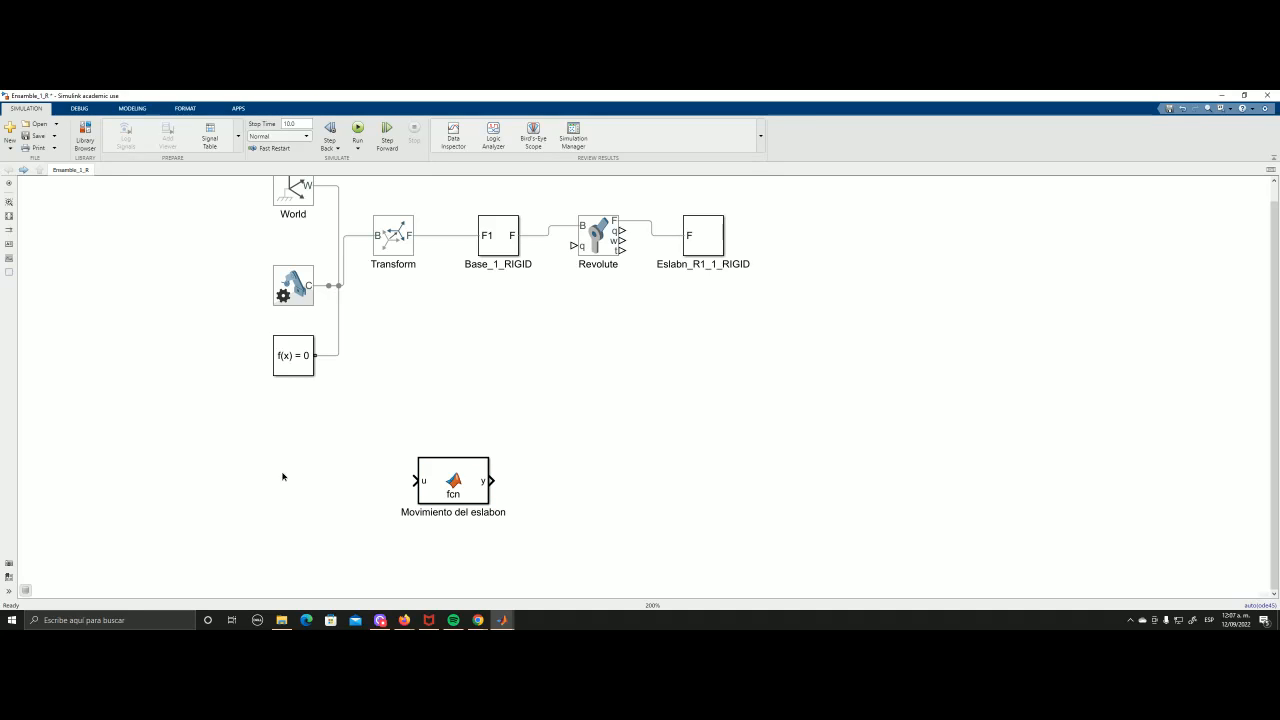
text(clo)
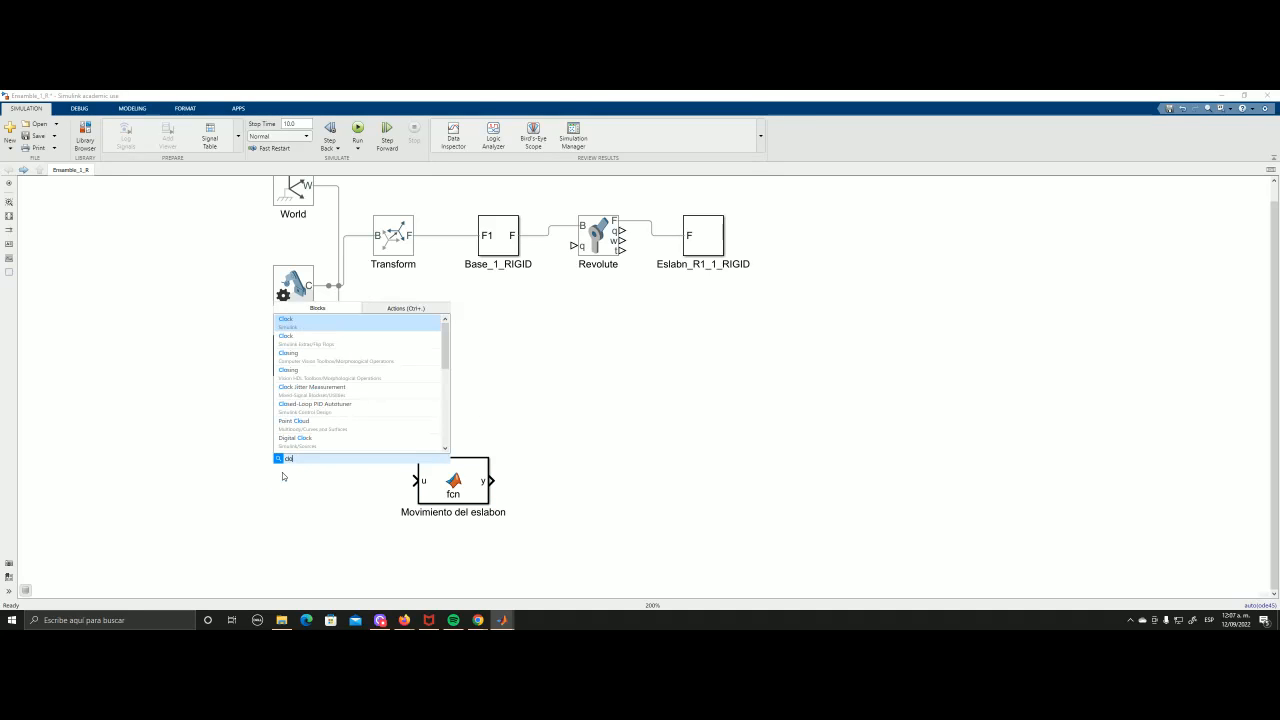
key(Return)
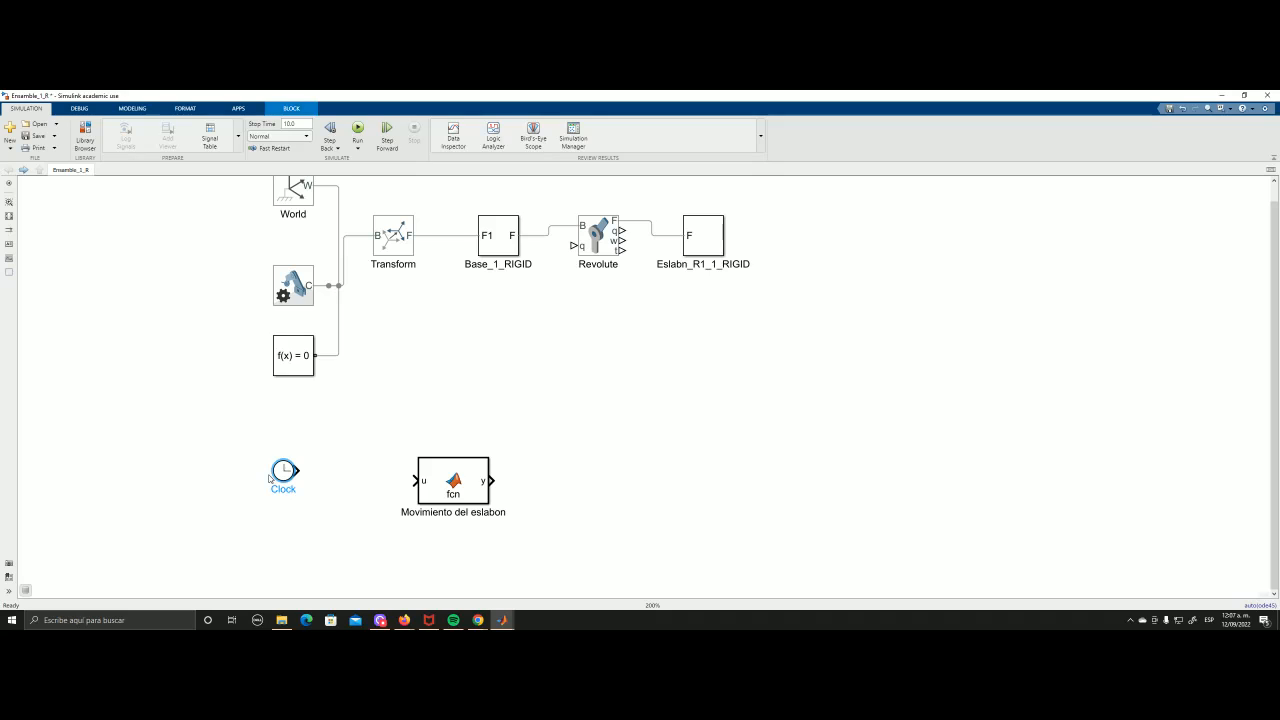
drag(282, 470, 292, 480)
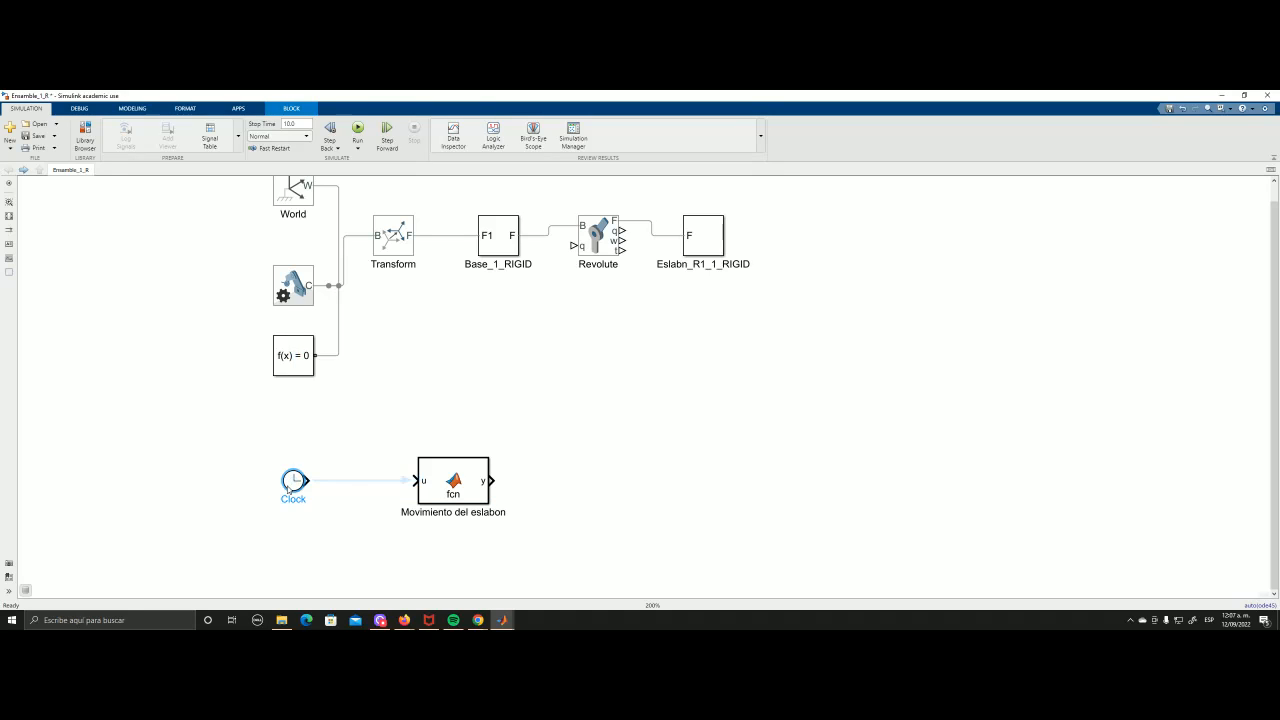
click(357, 486)
- Try to wire the function block's y output to the Revolute joint's q port, and move the function block closer to the Clock
drag(491, 480, 568, 249)
drag(573, 473, 523, 480)
click(444, 474)
drag(444, 474, 384, 474)
click(376, 453)
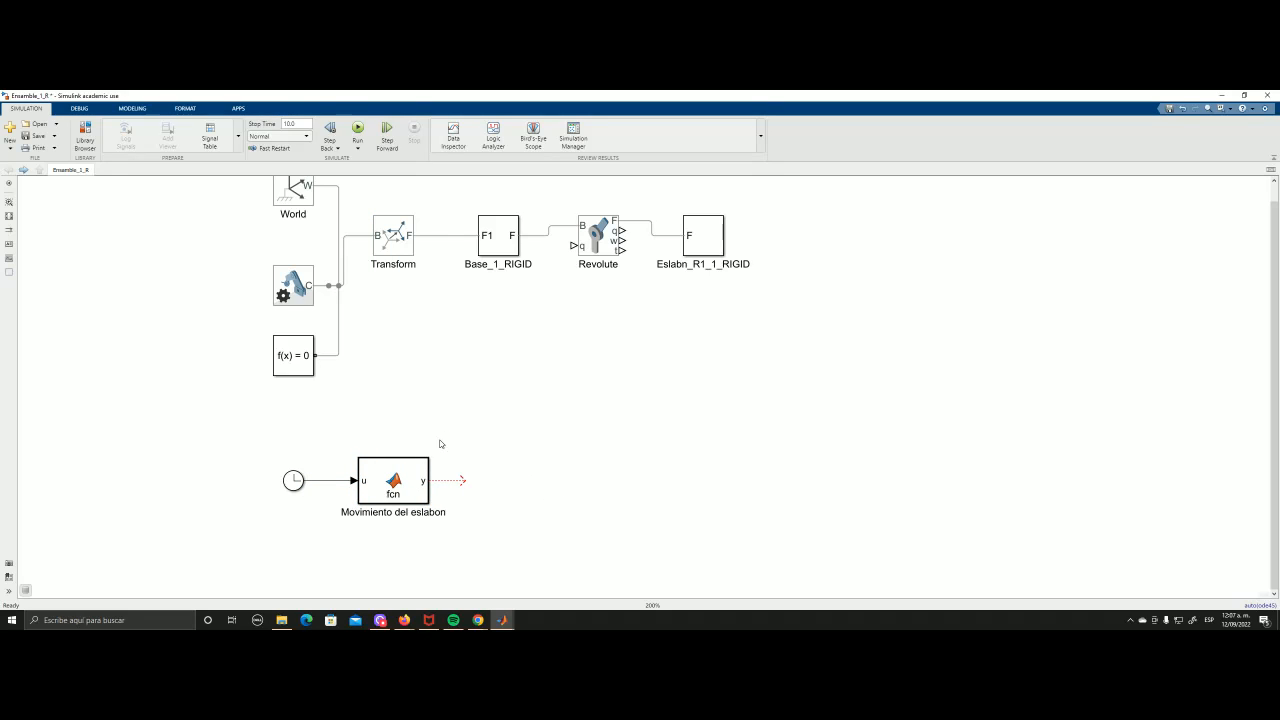
- Add a Simulink-PS Converter block and attach it to the function block's y output line
click(611, 240)
click(437, 498)
double_click(523, 363)
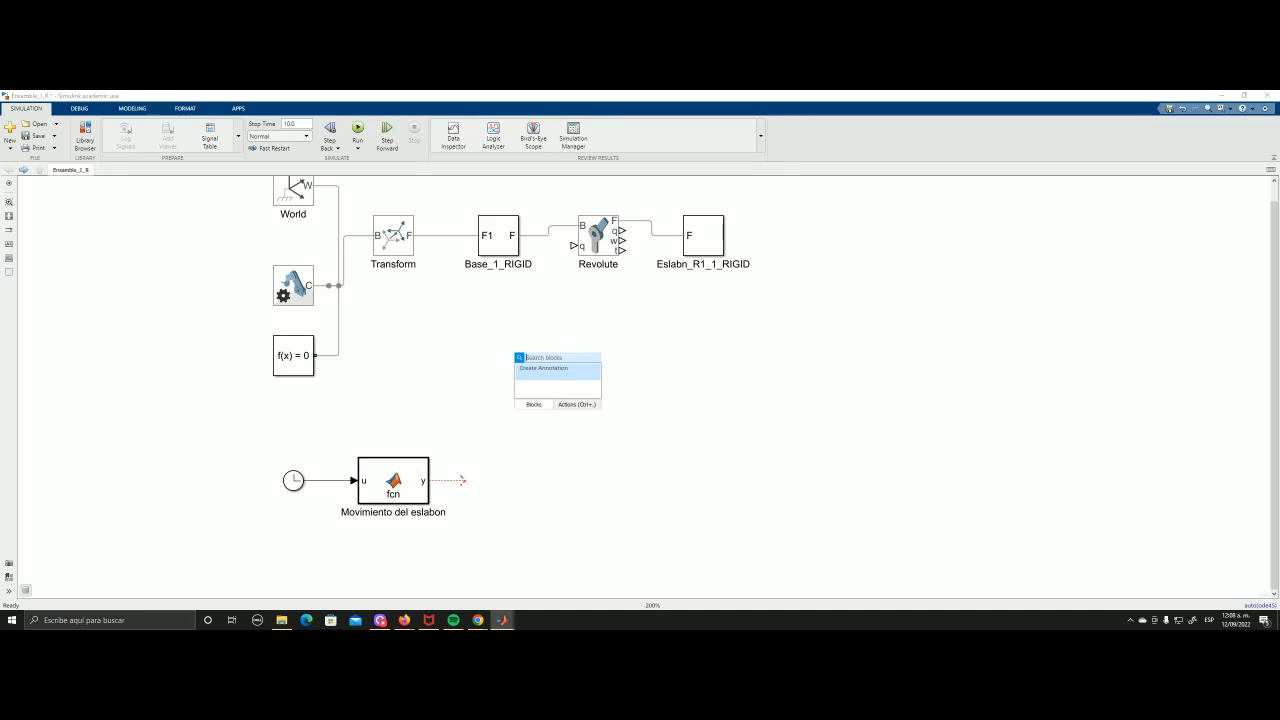
text(si)
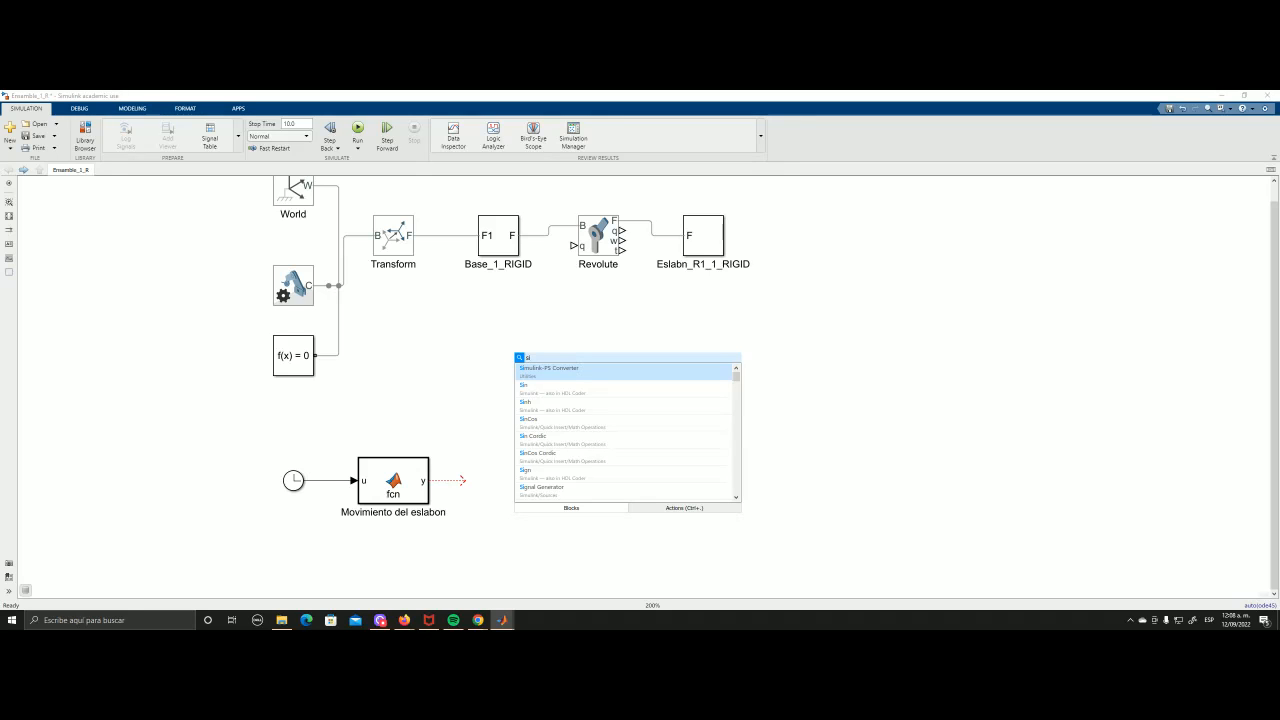
click(552, 373)
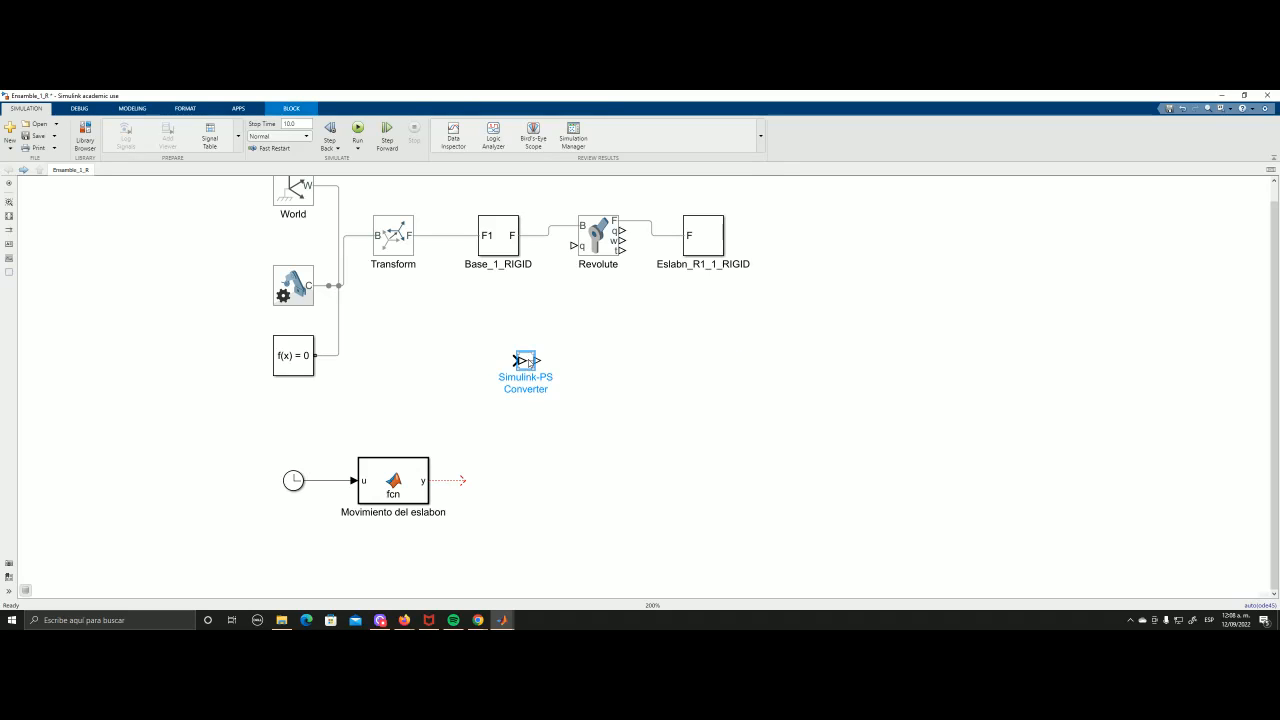
drag(525, 370, 473, 482)
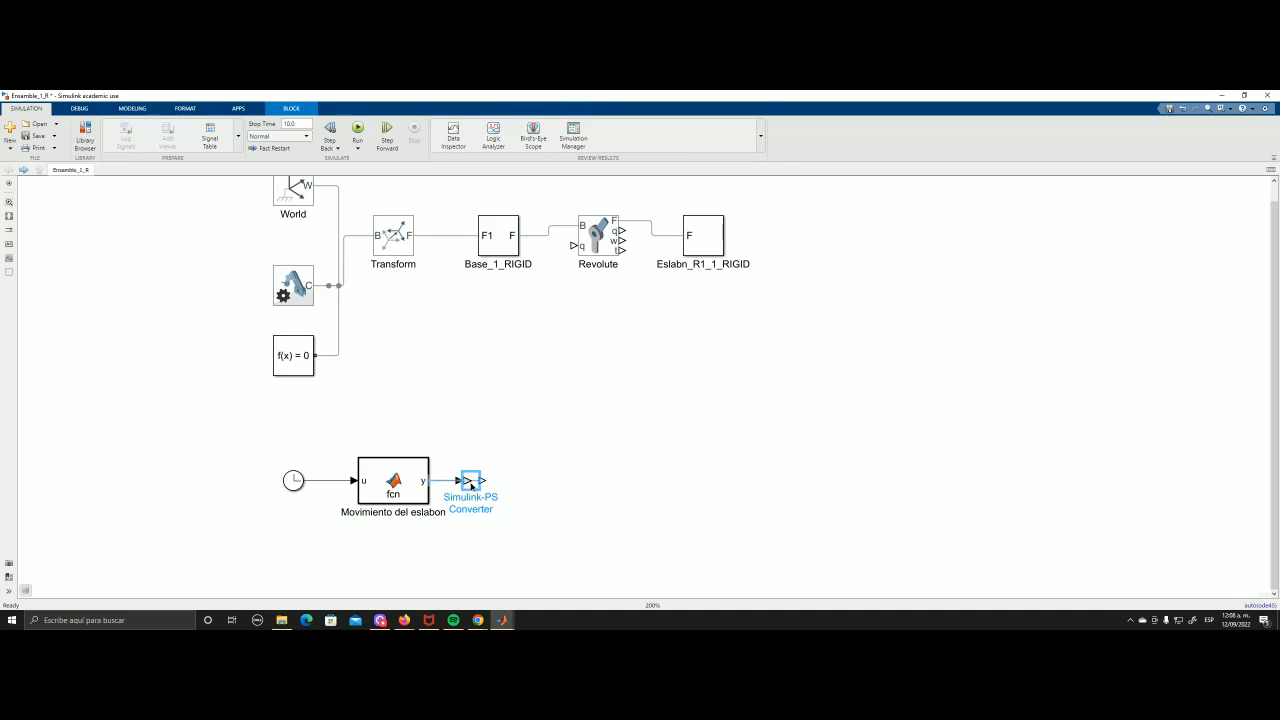
- Connect the Simulink-PS Converter's output to the Revolute joint's q port and space the converter slightly away from the function block
click(497, 487)
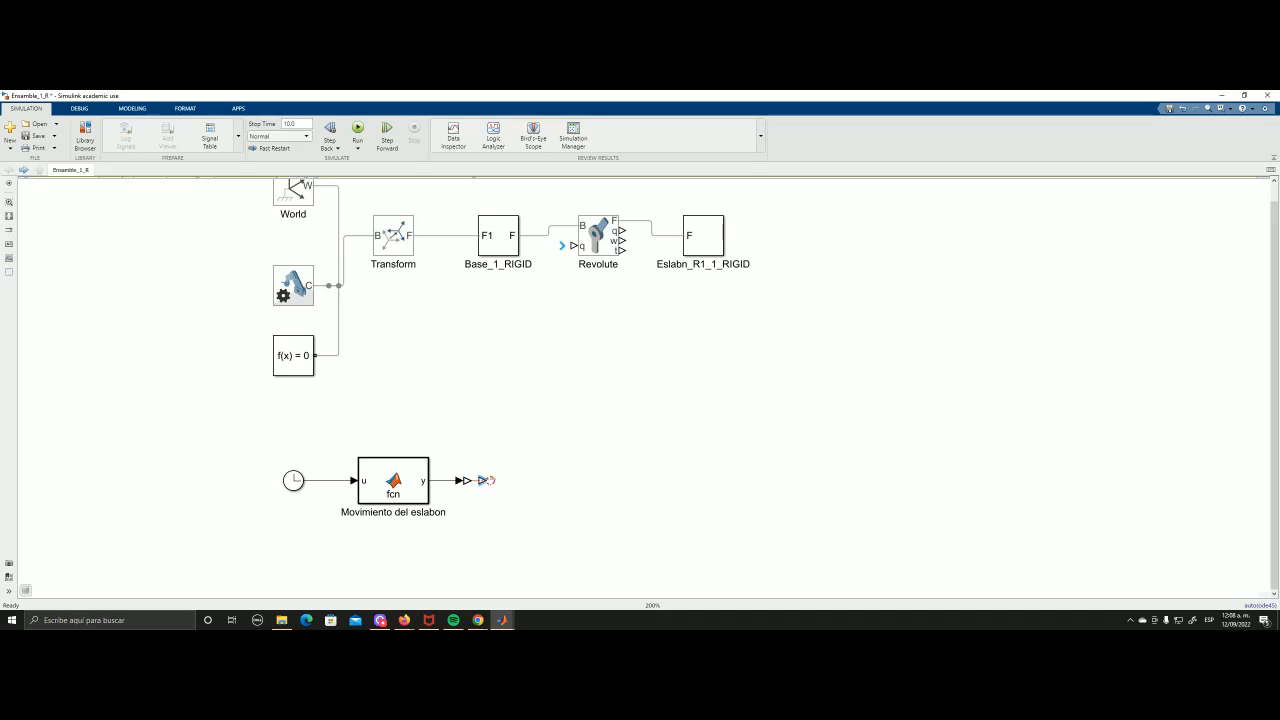
drag(484, 481, 570, 245)
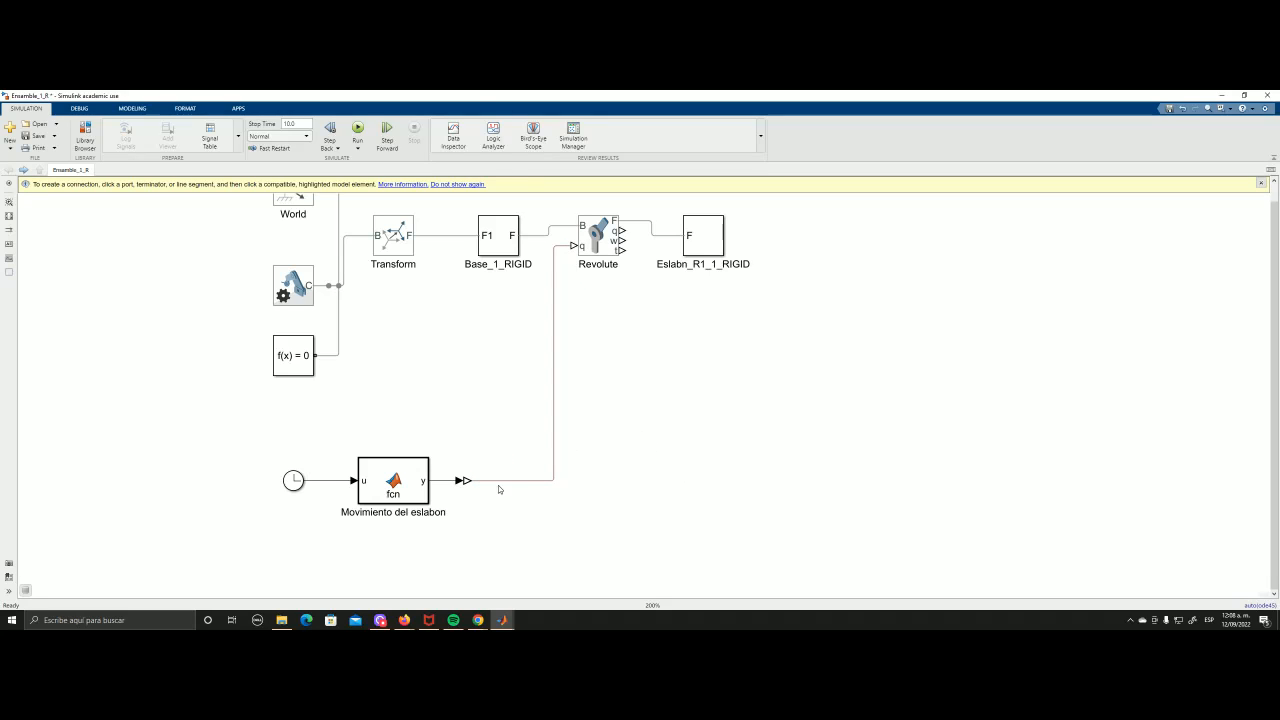
click(466, 481)
drag(471, 481, 492, 482)
click(662, 458)
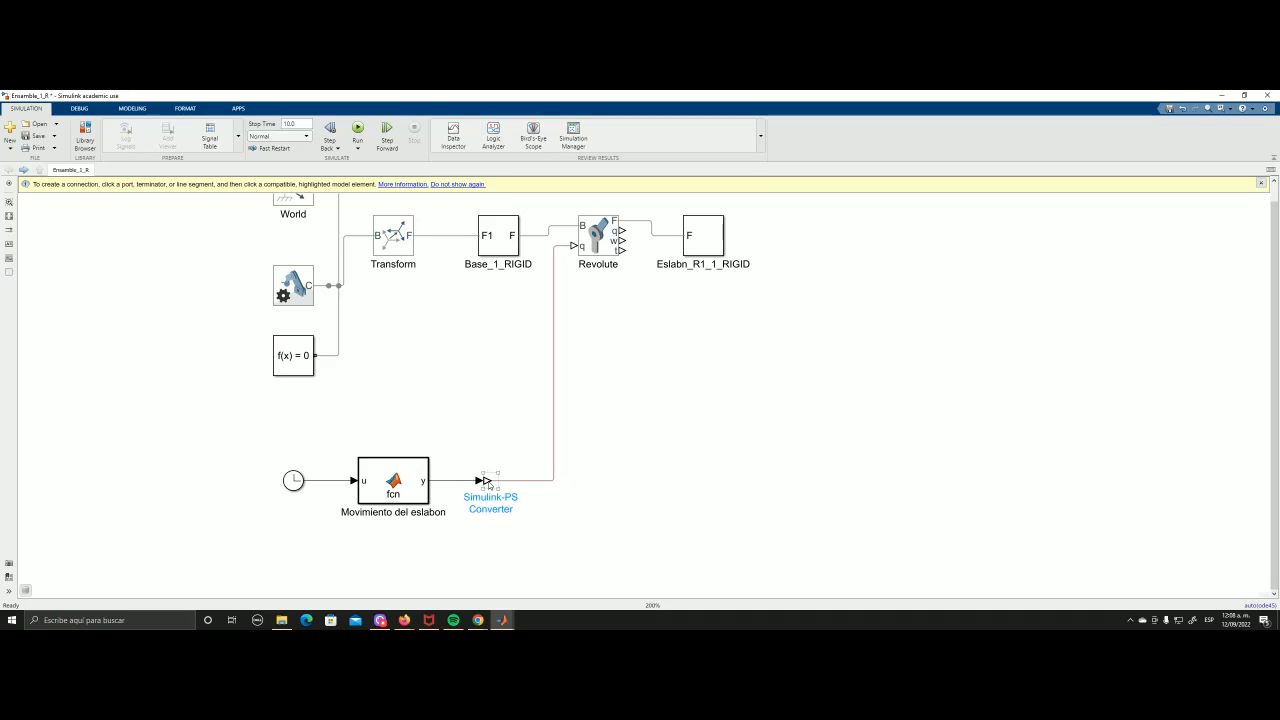
- Set the Simulink-PS Converter's filtering and derivatives to "Filter input, derivatives calculated"
click(492, 484)
double_click(492, 484)
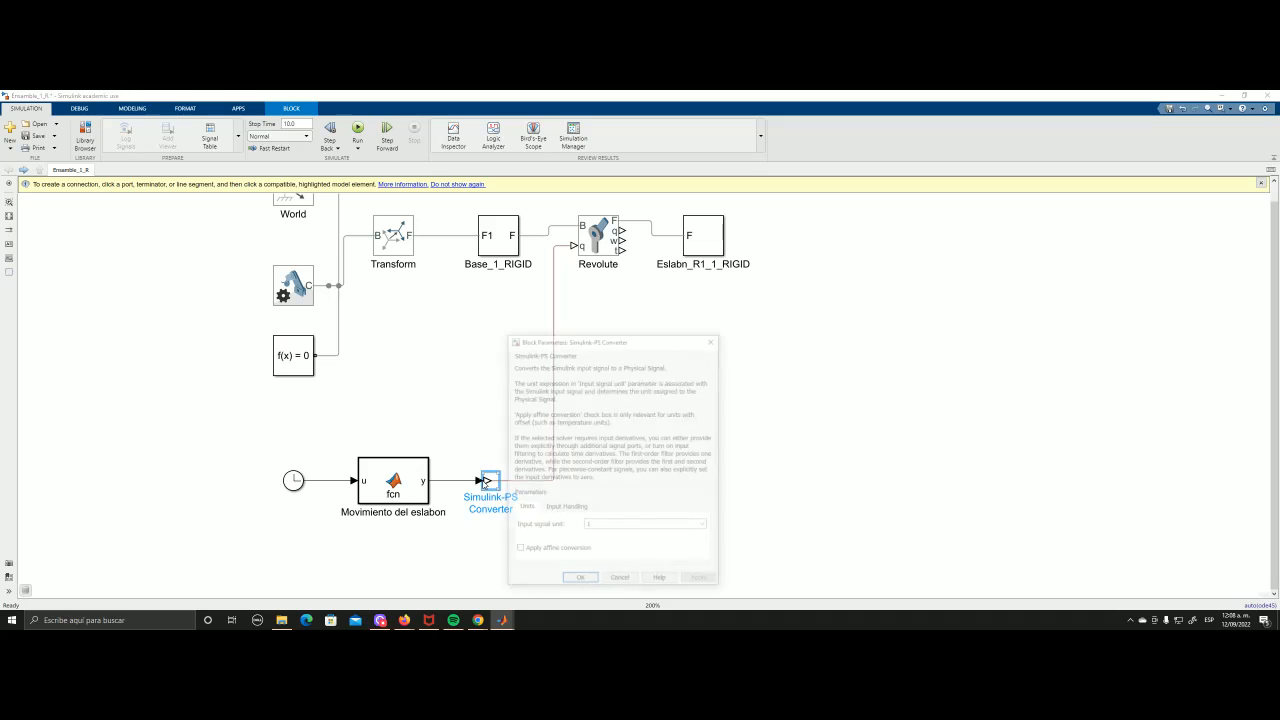
drag(654, 344, 632, 223)
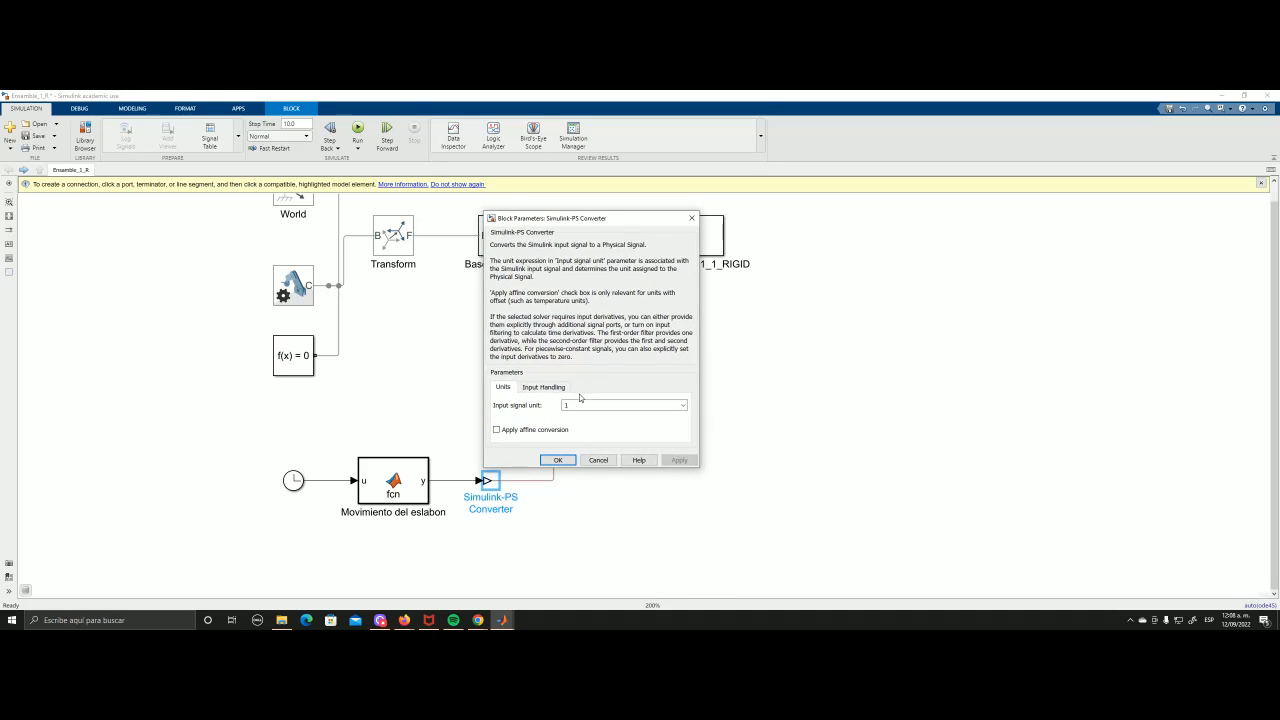
click(540, 390)
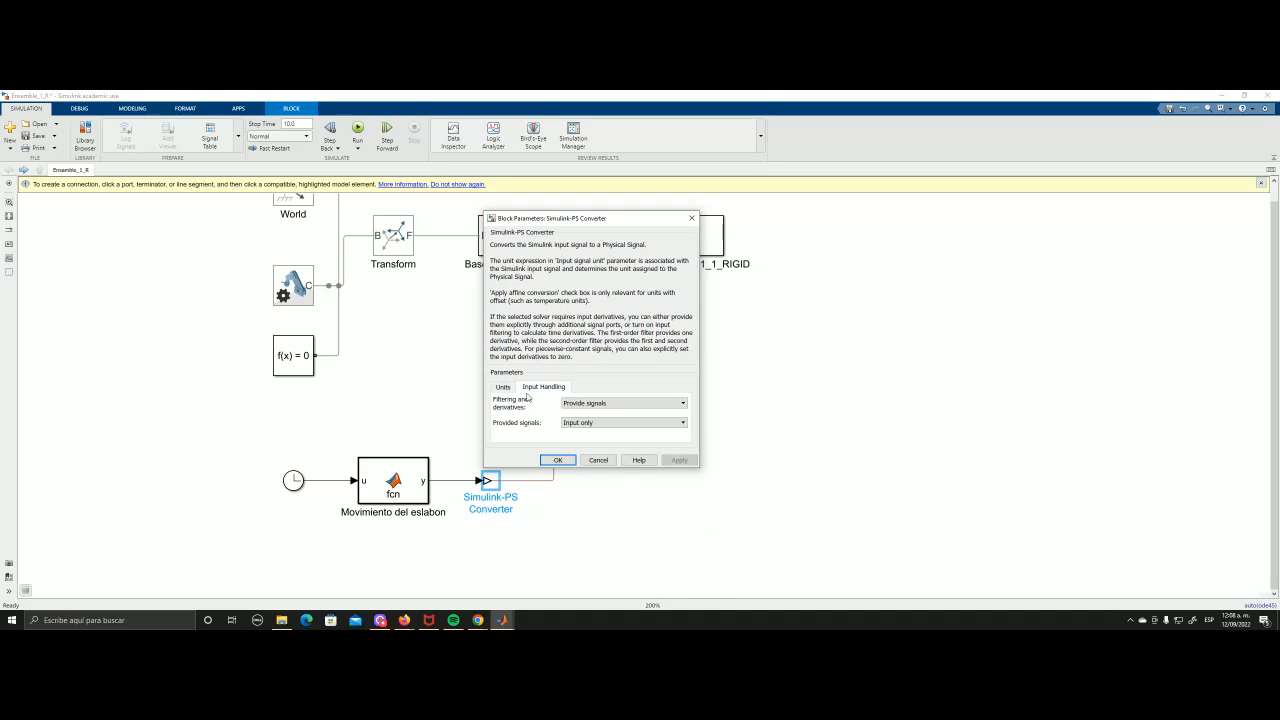
click(625, 404)
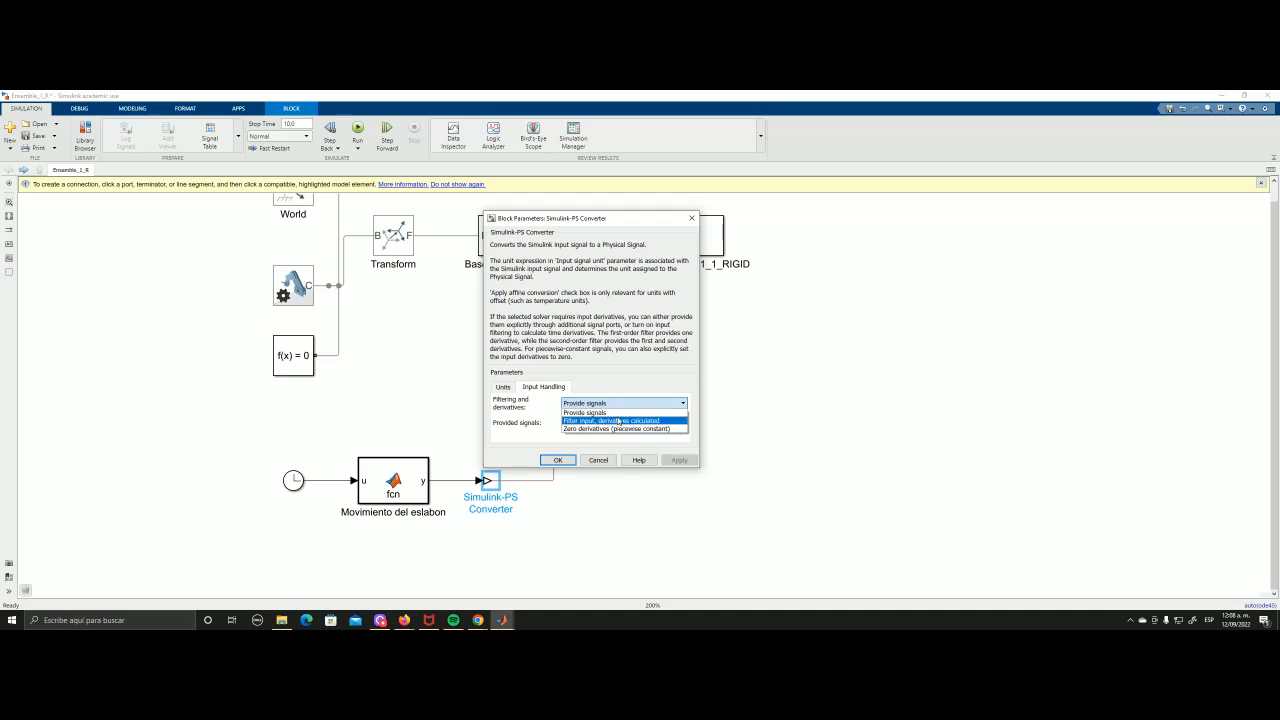
click(615, 420)
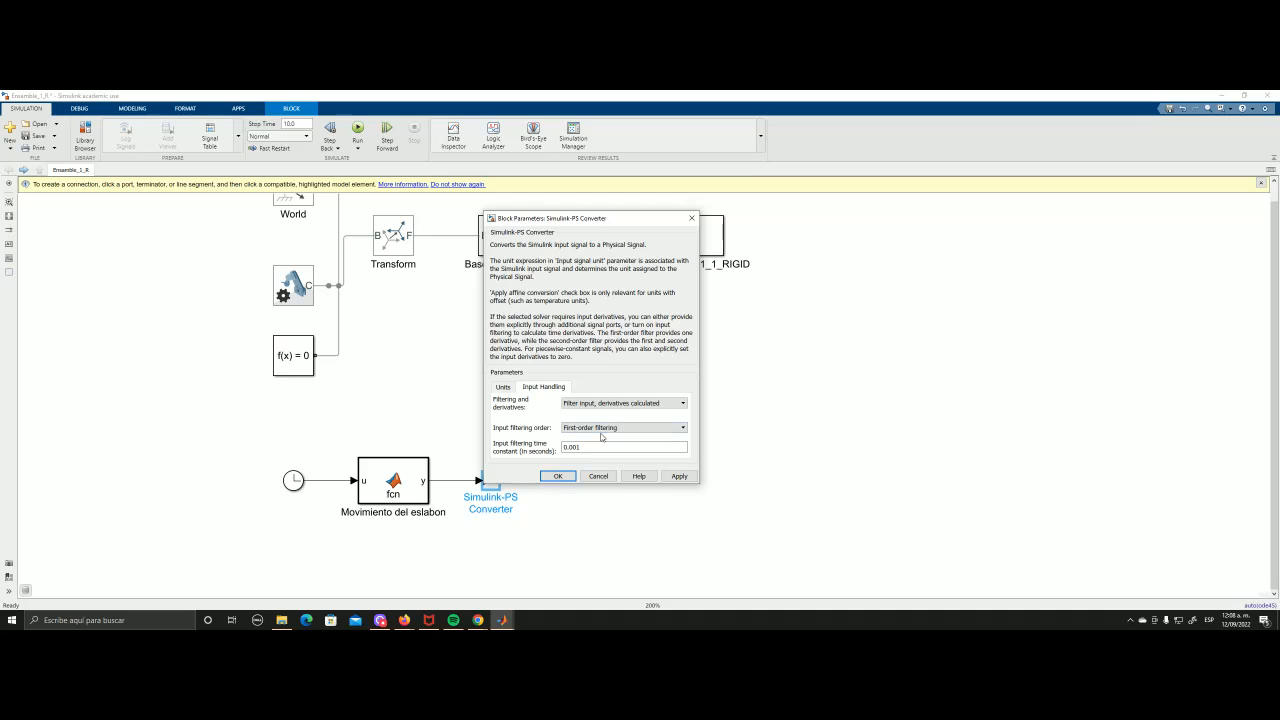
- Set the converter's input filtering order to Second-order filtering, apply it and close the block parameters
click(602, 430)
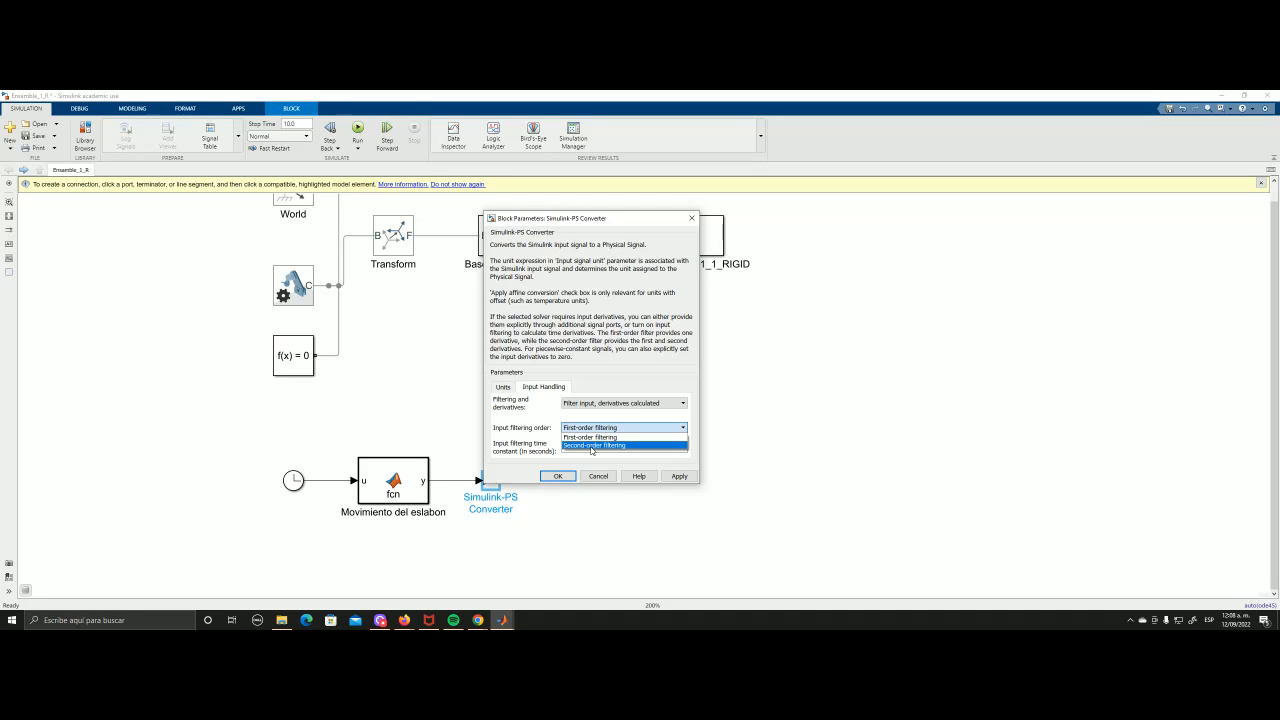
click(591, 448)
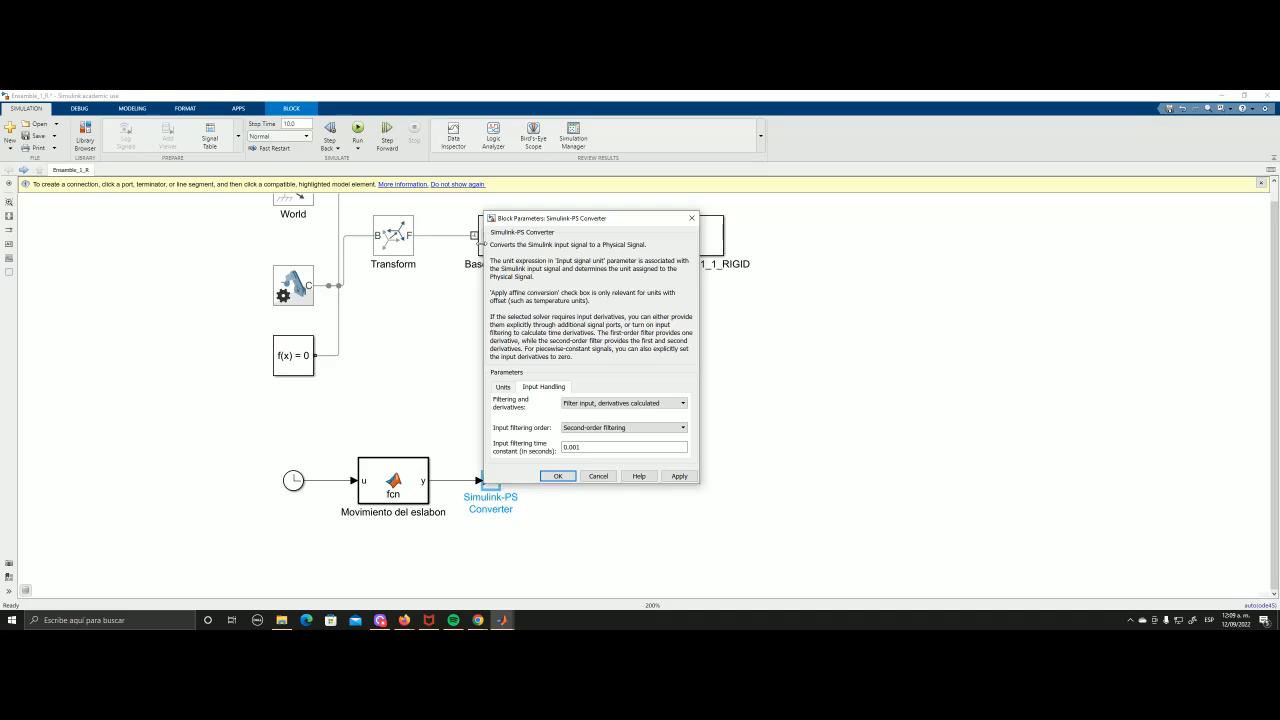
click(687, 478)
drag(648, 227, 874, 234)
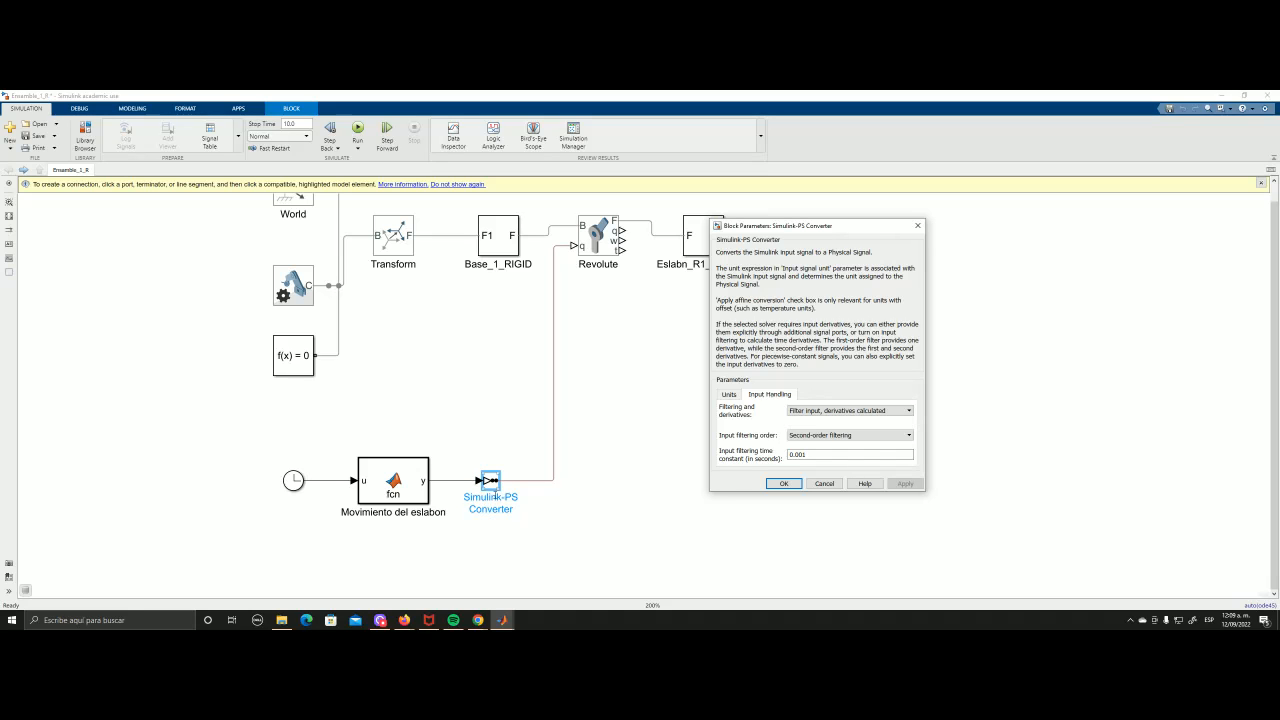
click(784, 483)
- Switch to Chrome, consult the MATLAB Function code in the Practica_1 readme on GitHub, and return to Simulink
drag(604, 437, 772, 311)
drag(491, 436, 505, 436)
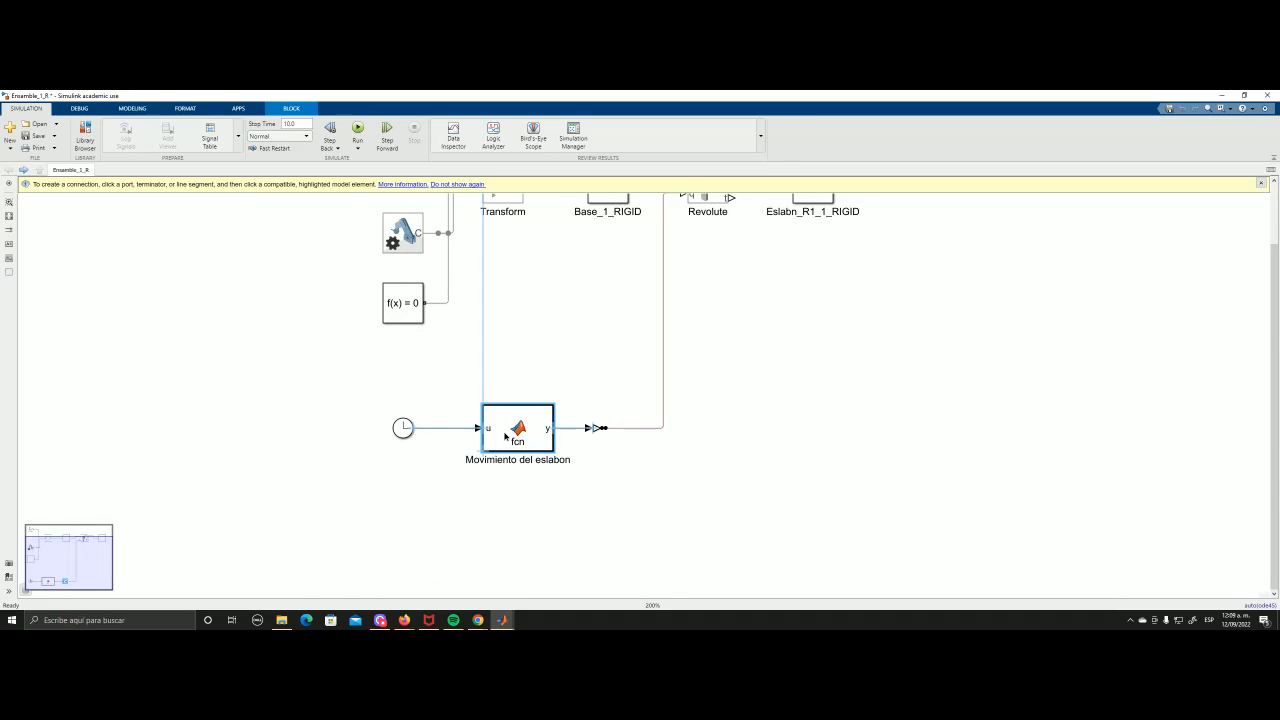
click(835, 450)
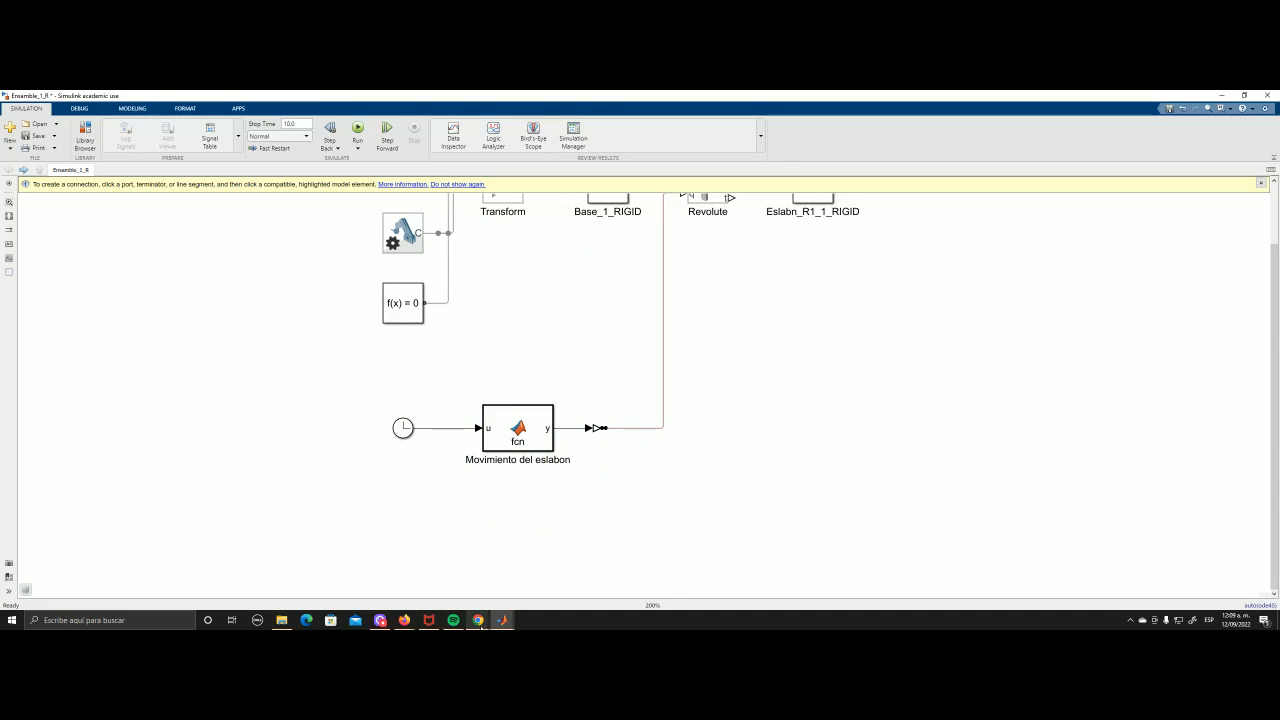
click(486, 604)
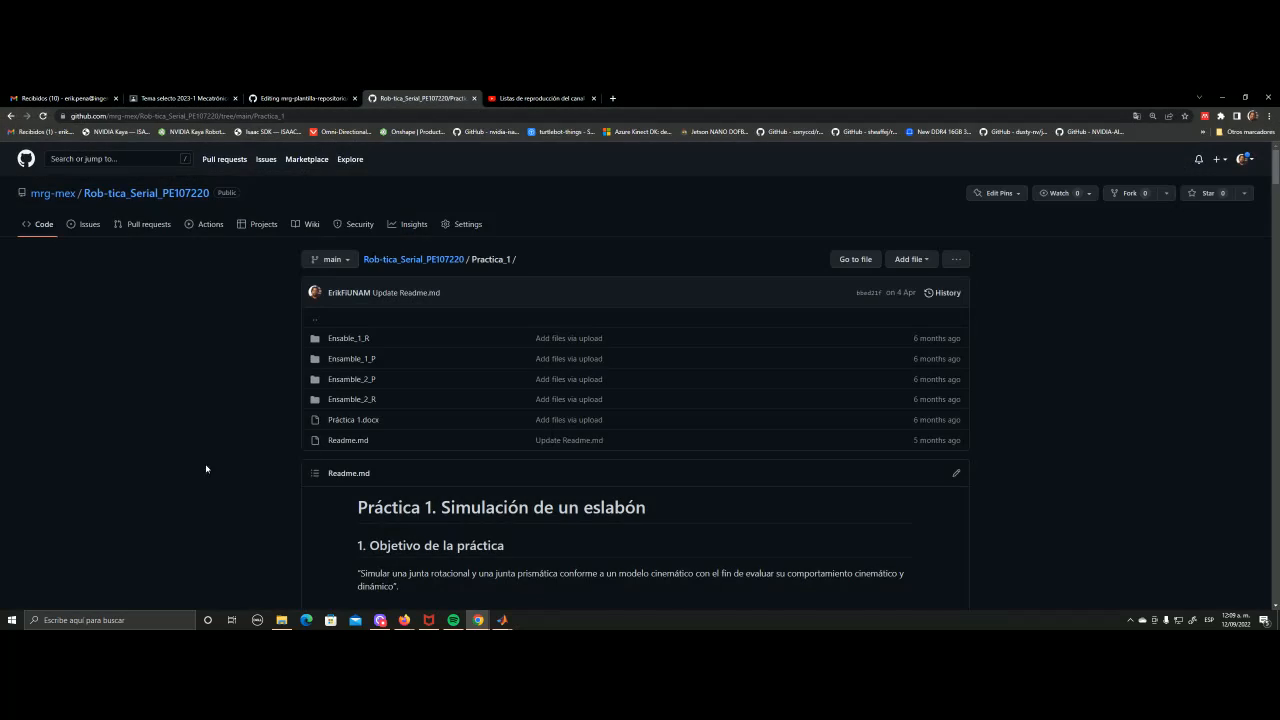
scroll(200, 466, down, 5)
scroll(188, 466, down, 15)
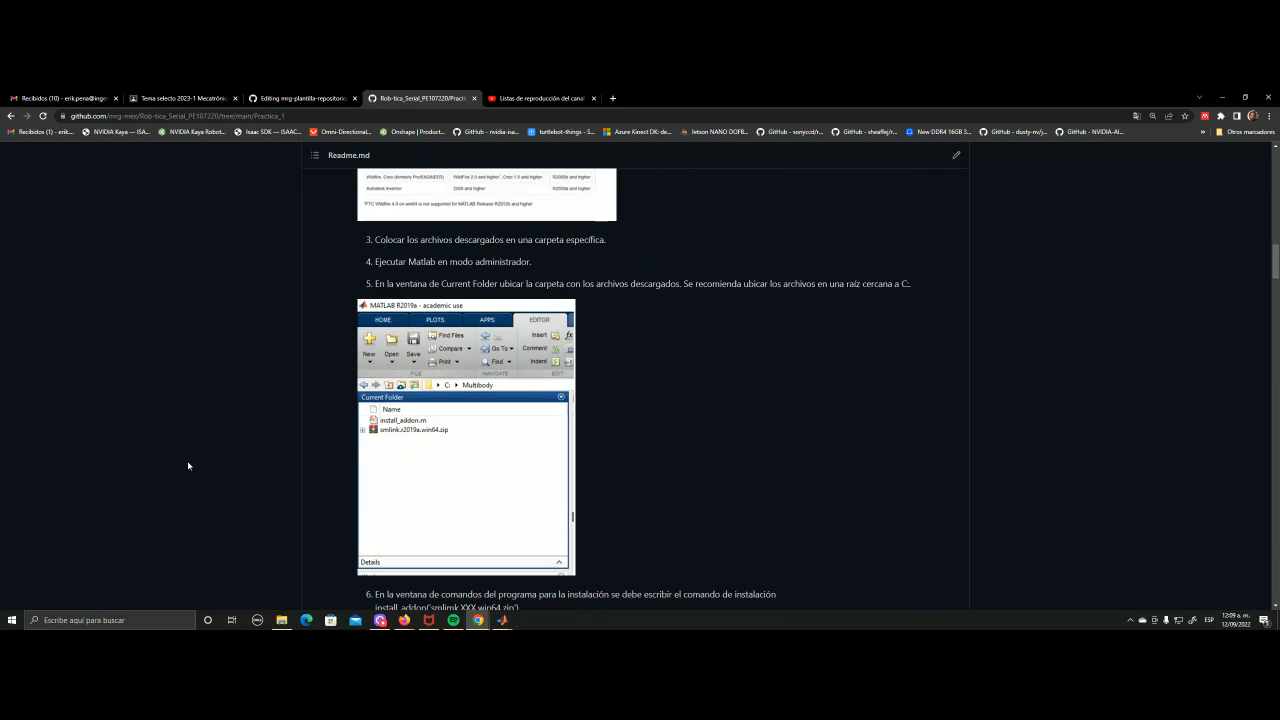
scroll(188, 466, down, 15)
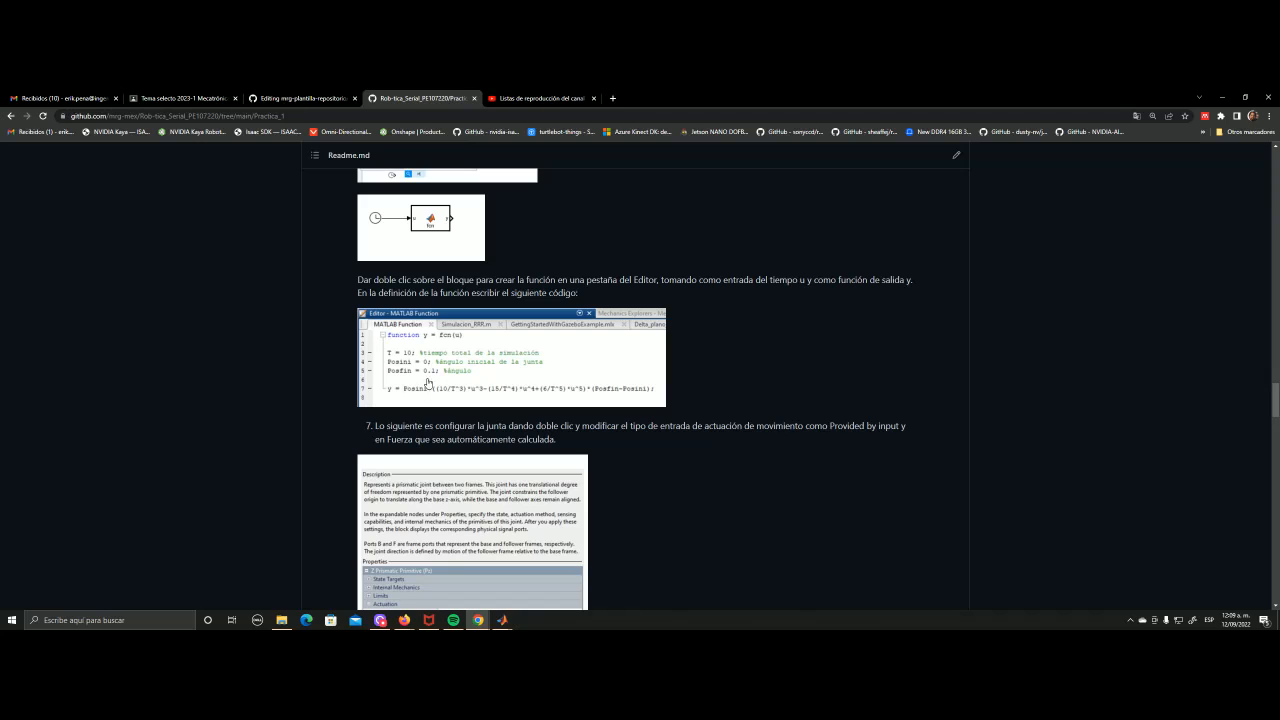
key(alt+Tab)
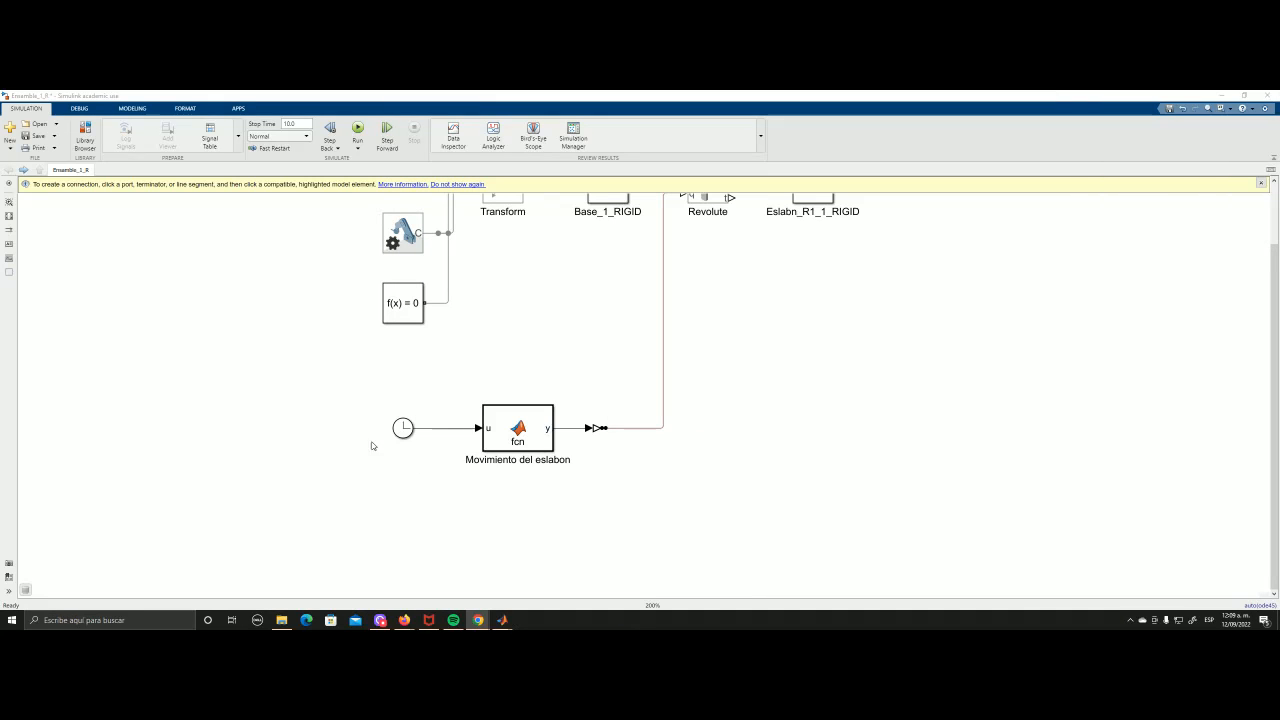
- Open the code of the Movimiento del eslabon function block
click(530, 437)
double_click(530, 437)
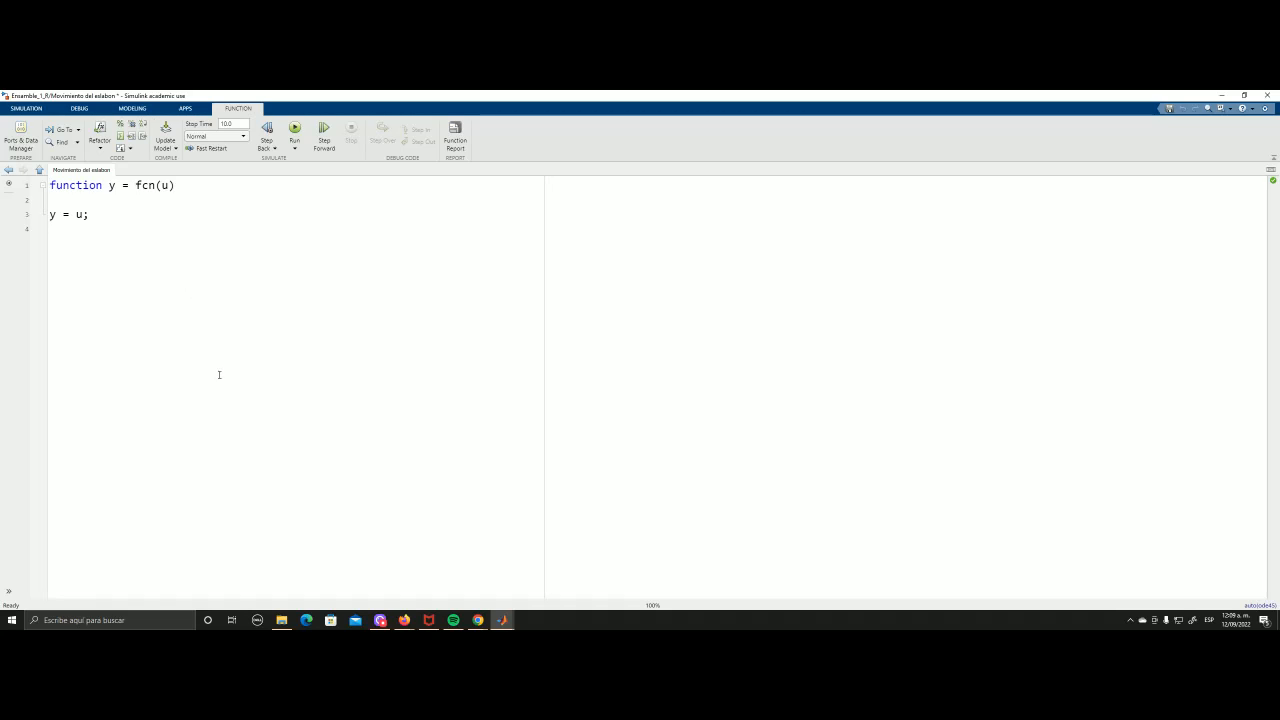
- Switch to the main MATLAB window, look over its Mechanics Explorer and docked panes, and return to the function's code
mouse_move(502, 620)
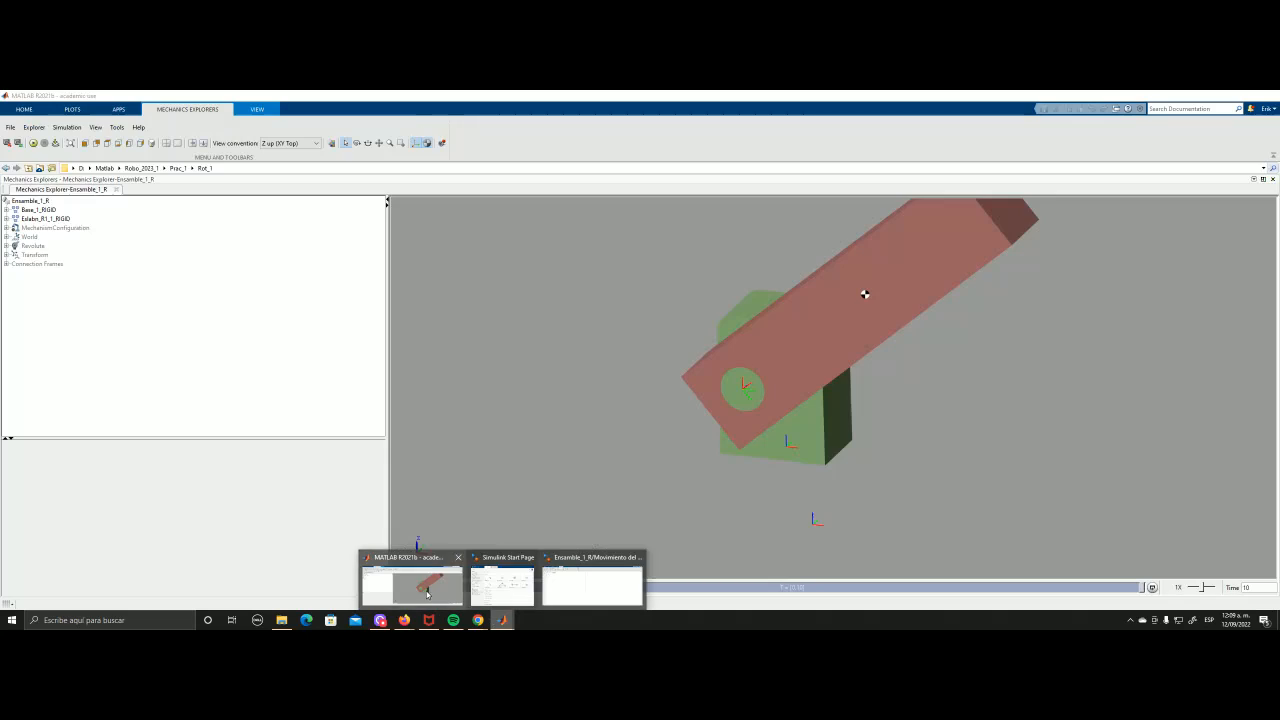
click(413, 572)
double_click(386, 182)
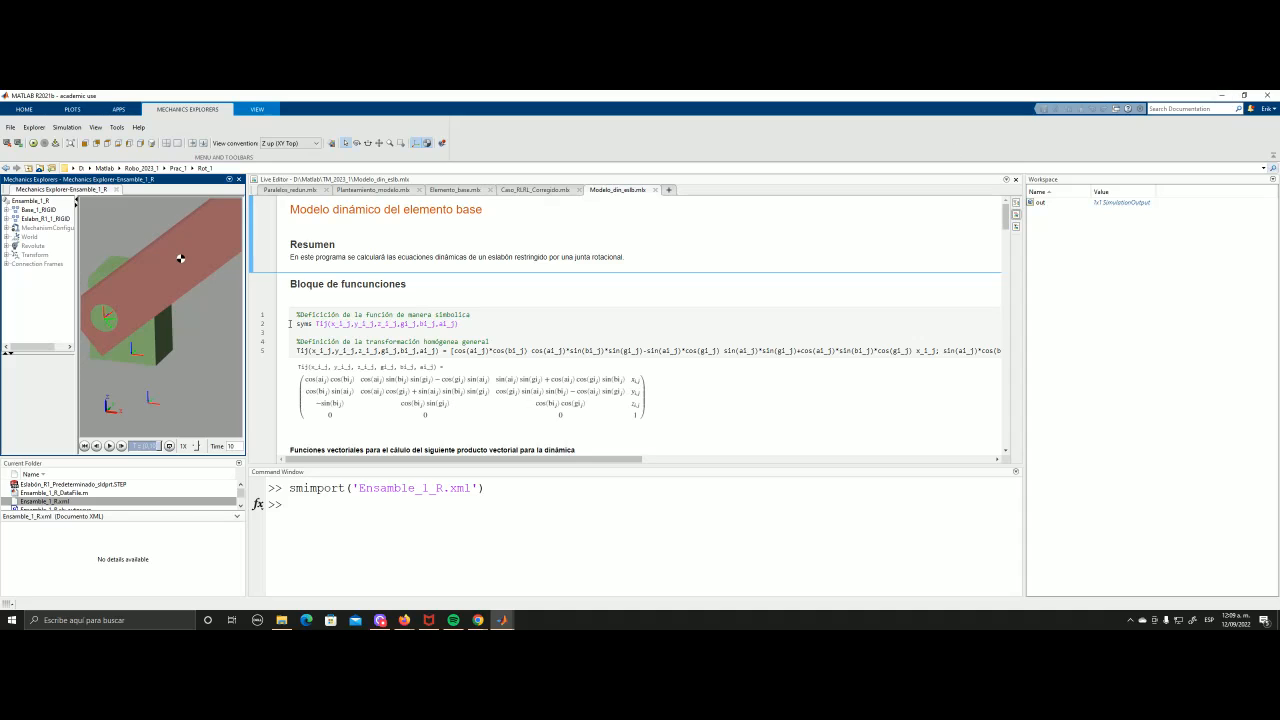
double_click(196, 179)
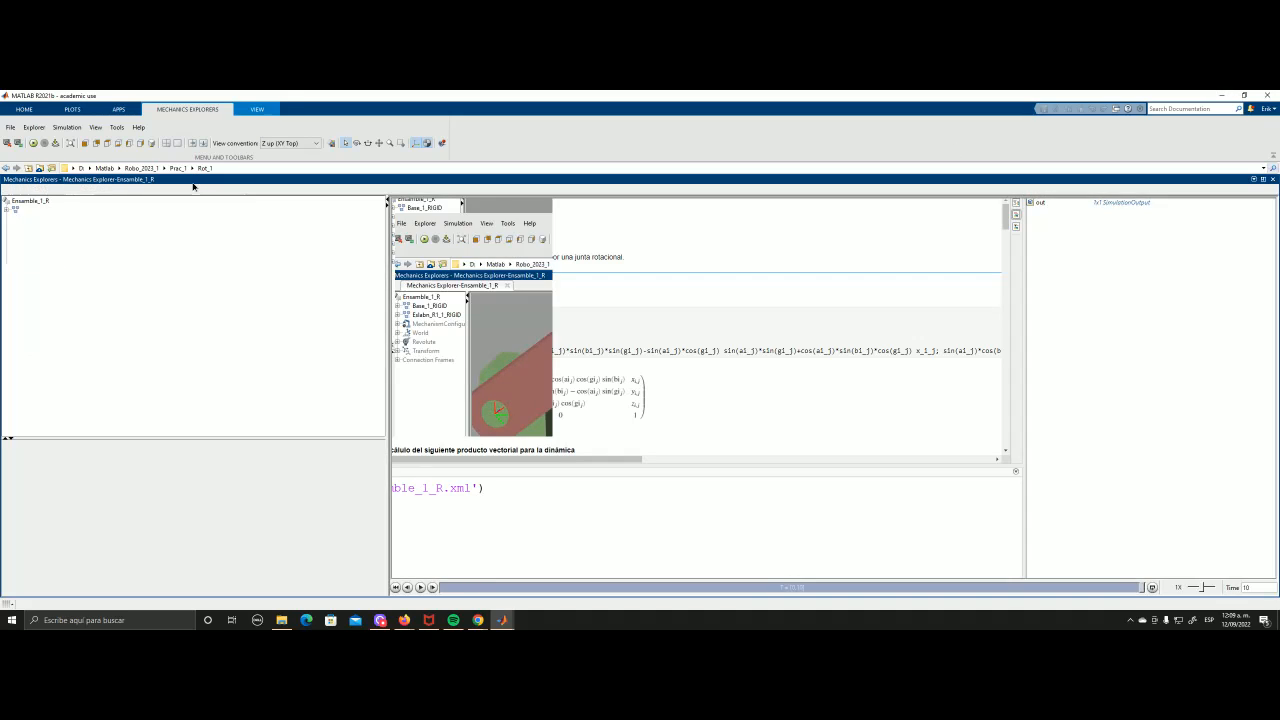
mouse_move(502, 620)
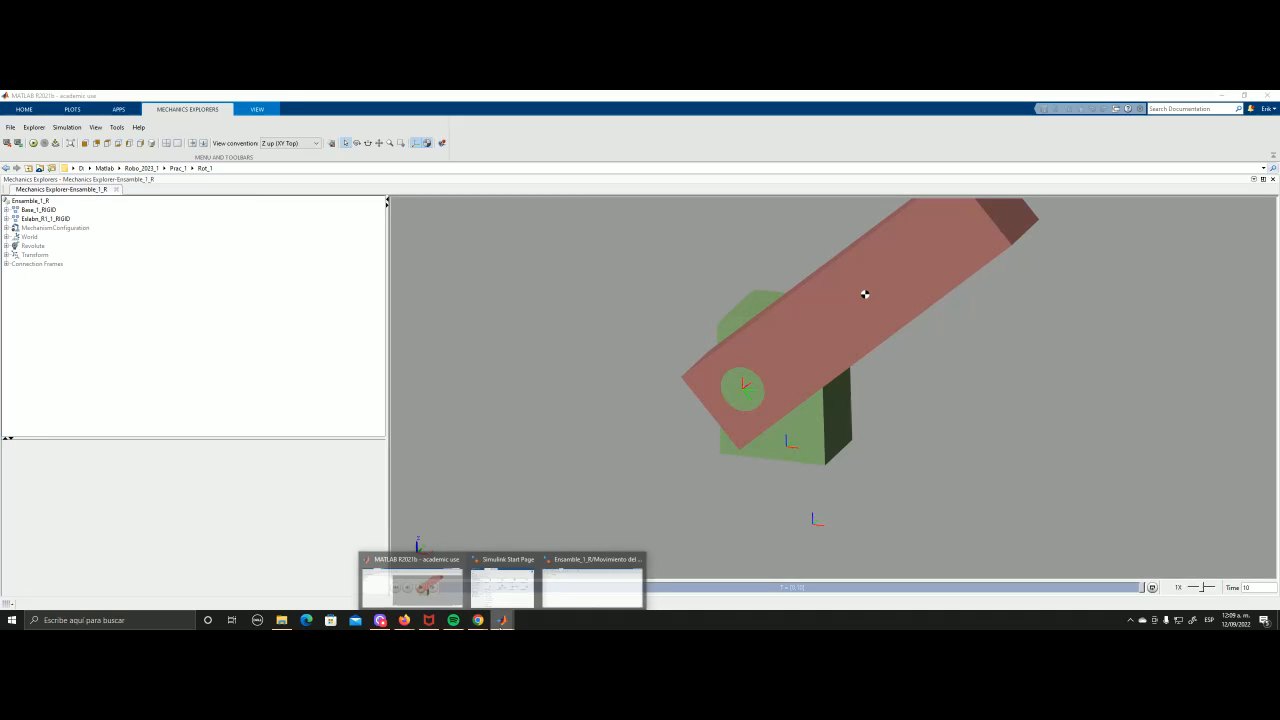
click(588, 585)
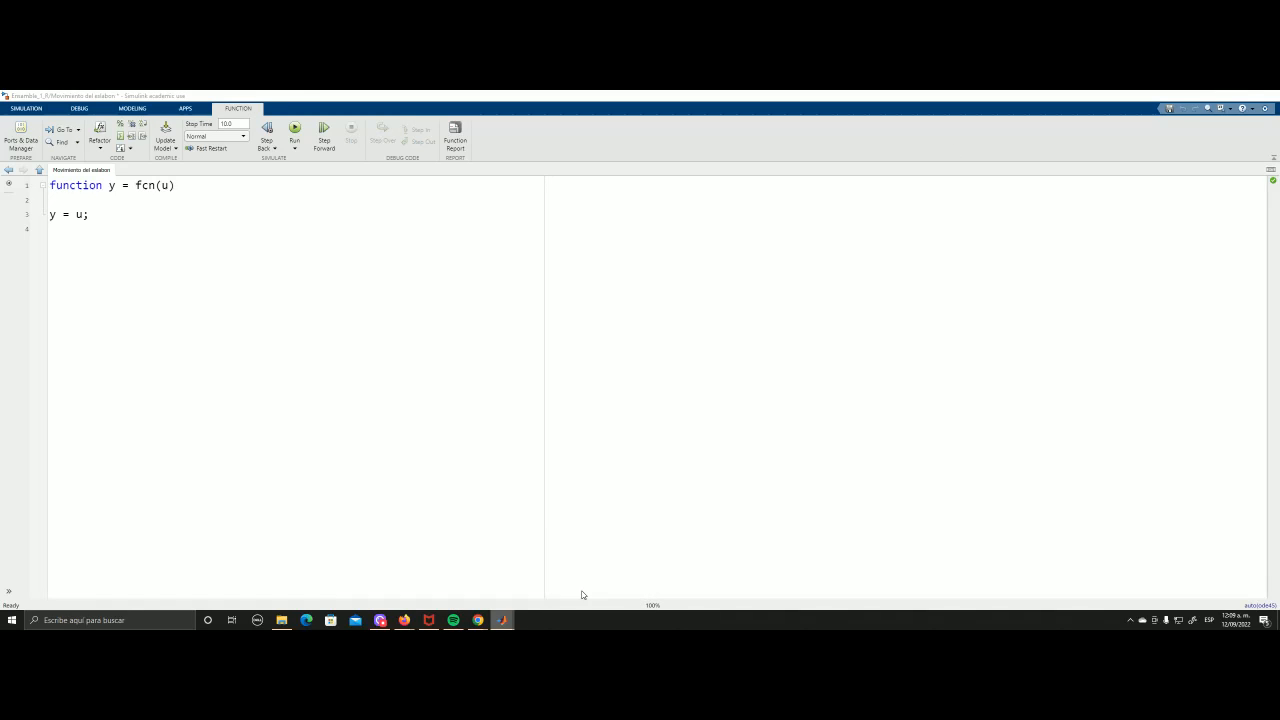
- Insert the simulation time line "T = 10; %seg" above the function's y = u; line, with blank lines for more code
click(90, 193)
key(Return)
key(Return)
key(Return)
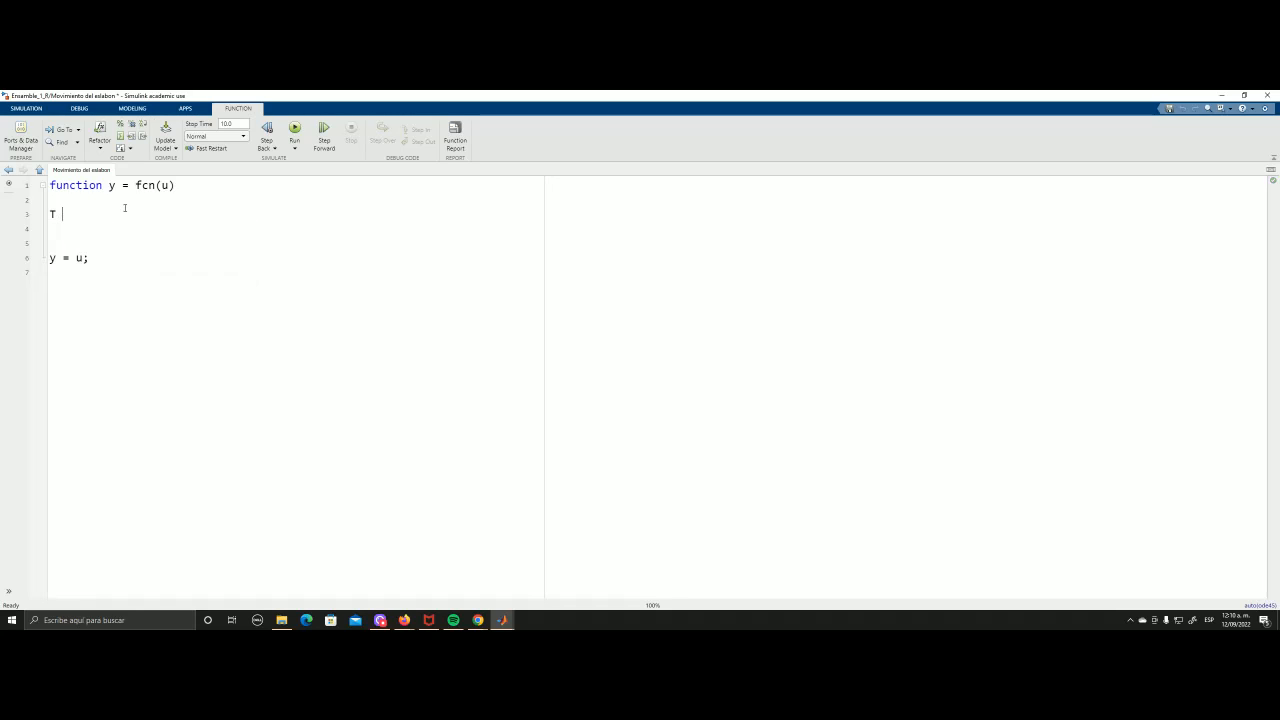
text(= 10)
text(; 5)
- Add the initial position line "Pos_in = 0; %rad" below the simulation time line in the function code
text(Pos)
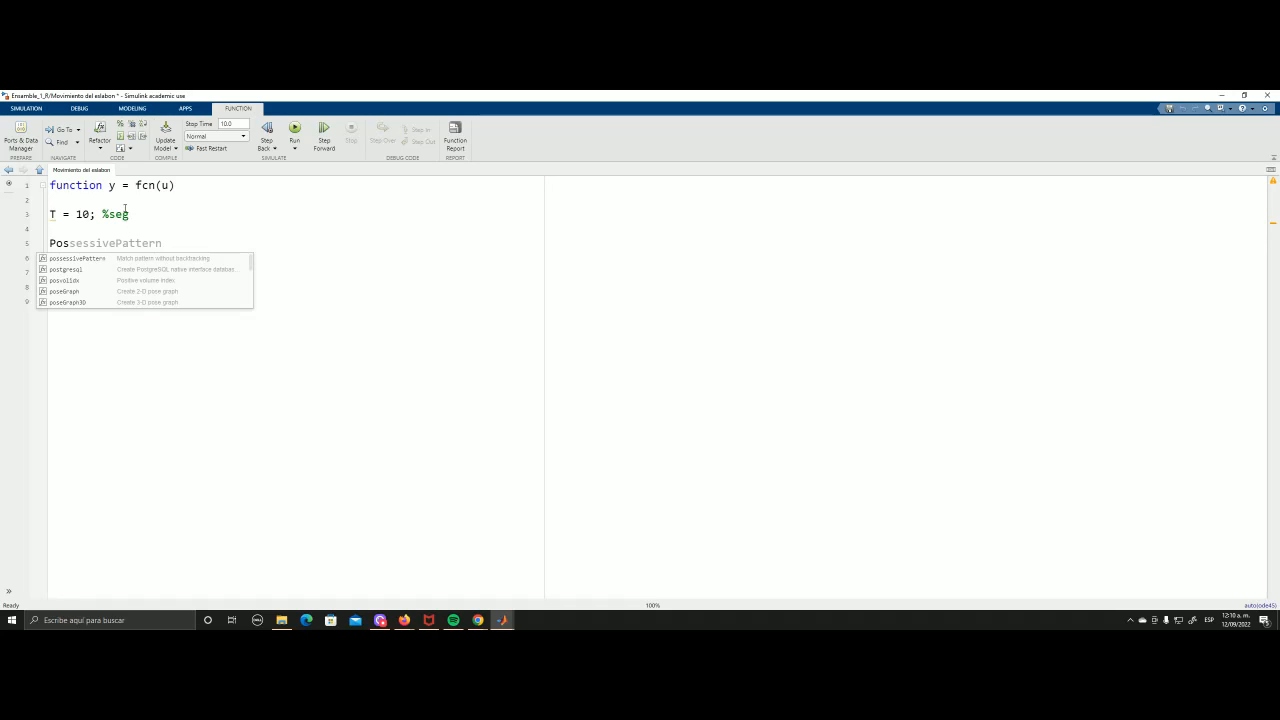
text(_)
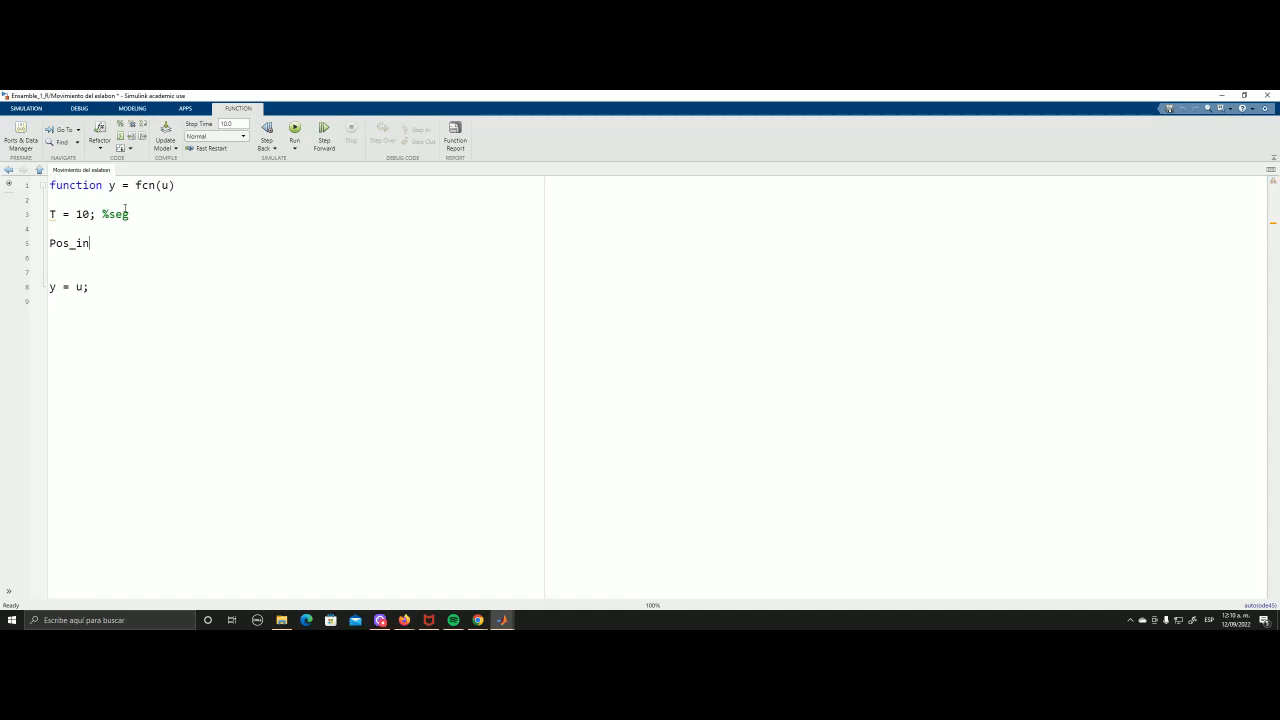
text(in = 0; &)
key(BackSpace)
text(%rad)
key(Return)
- Duplicate the initial position line below itself and edit the copy to read "Pos_fin = pi/2; %rad"
drag(50, 243, 157, 248)
key(ctrl+c)
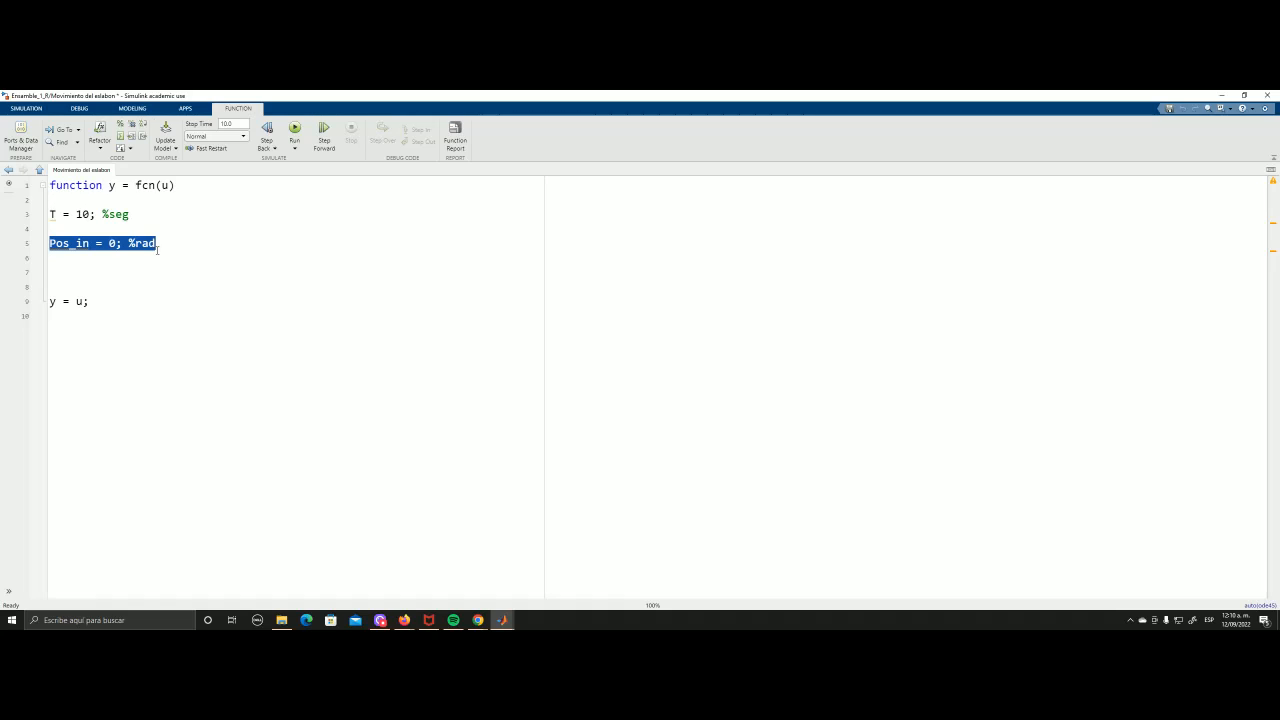
click(110, 268)
key(ctrl+v)
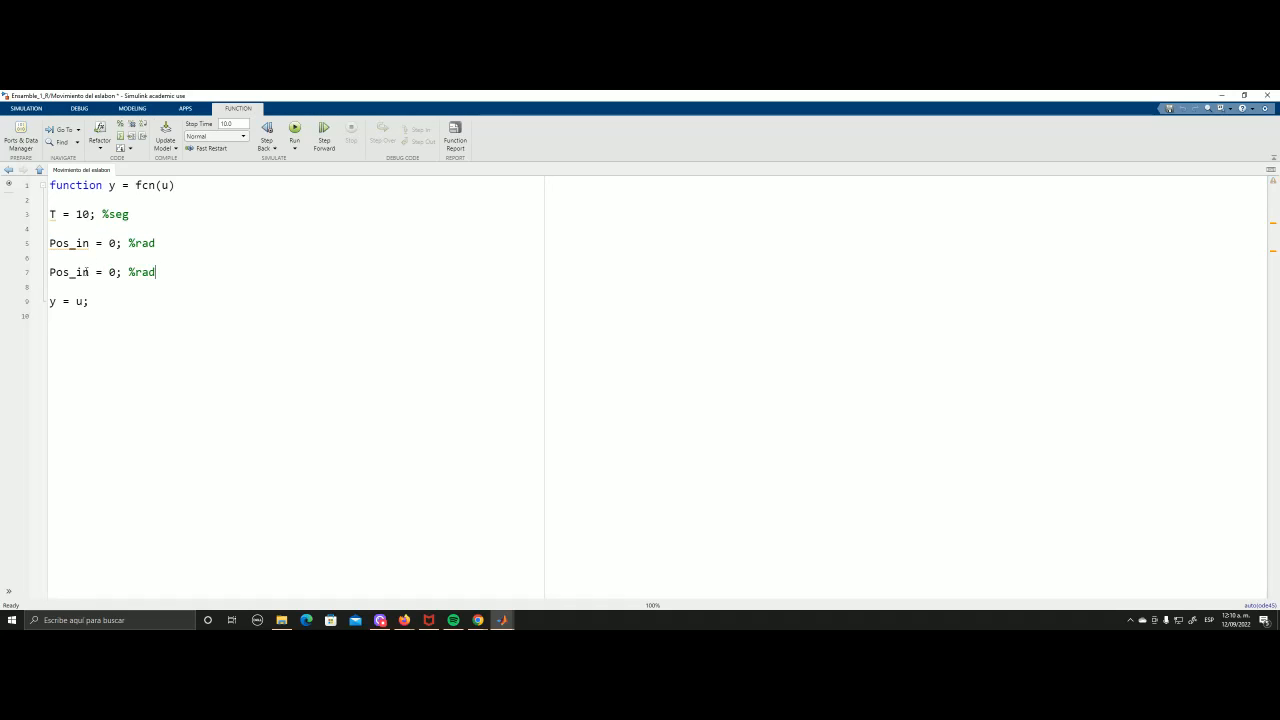
click(74, 272)
text(f)
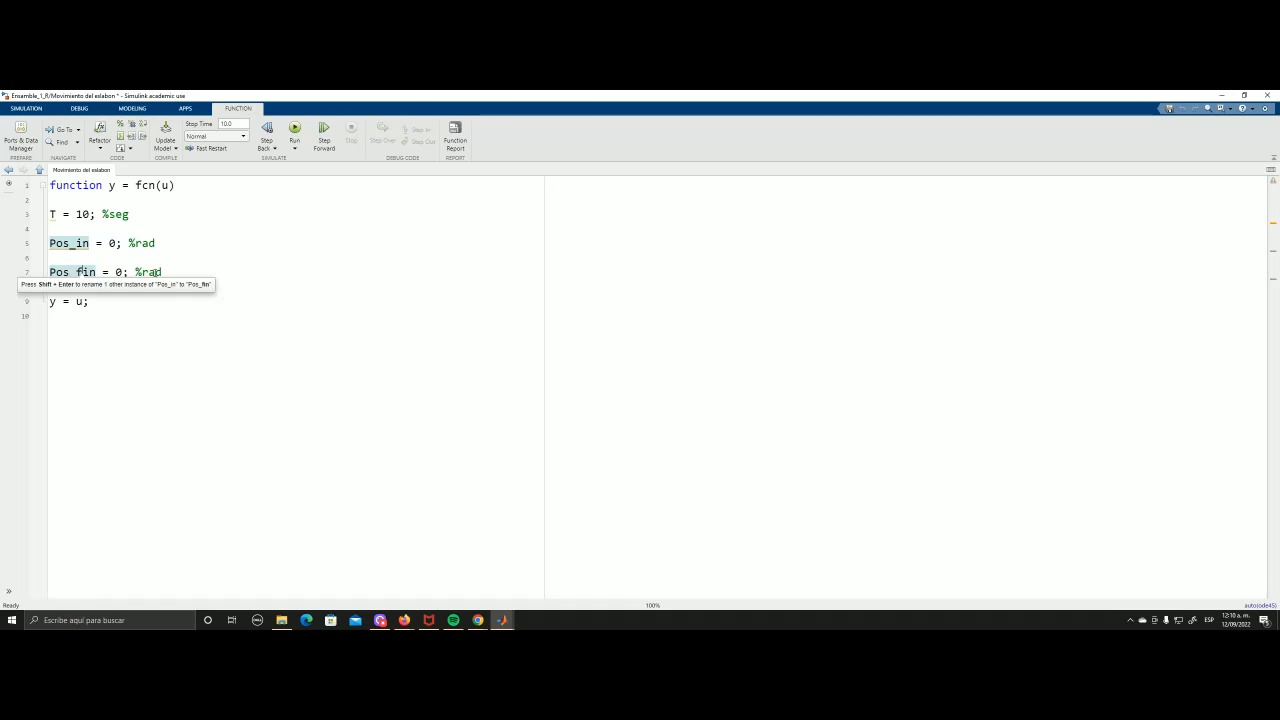
double_click(118, 272)
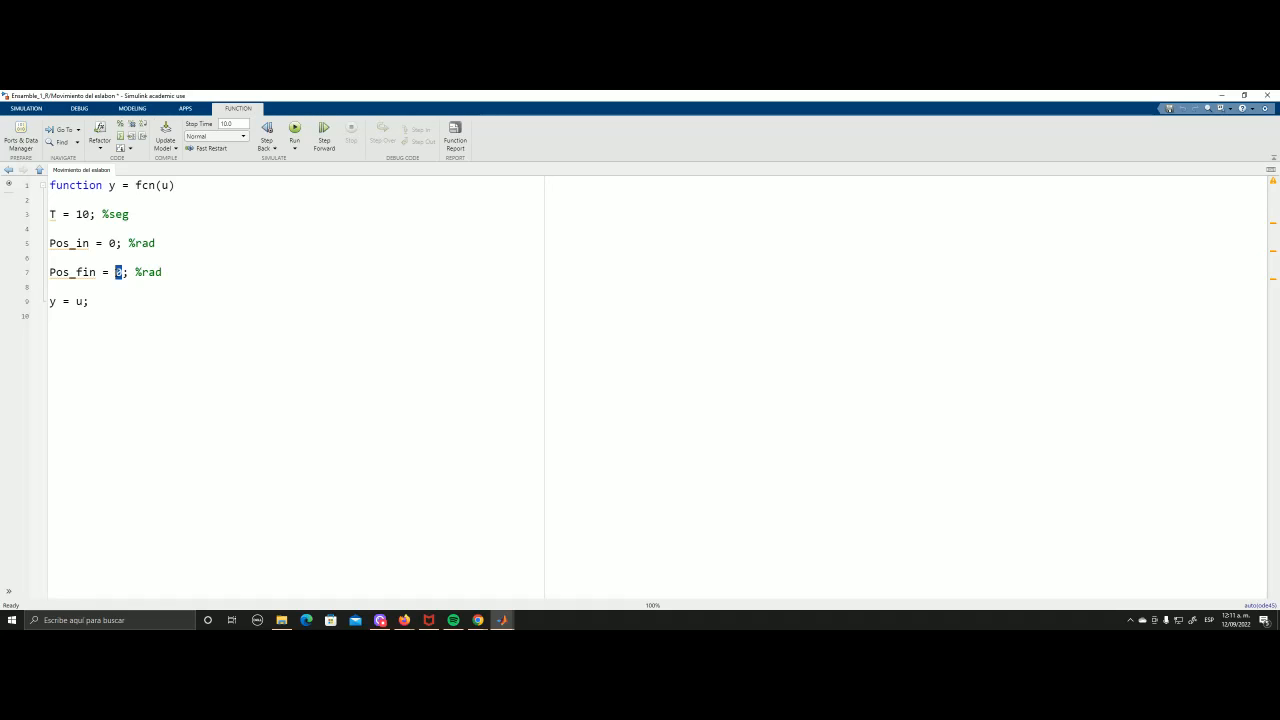
text(pi/2)
scroll(73, 250, up, 1)
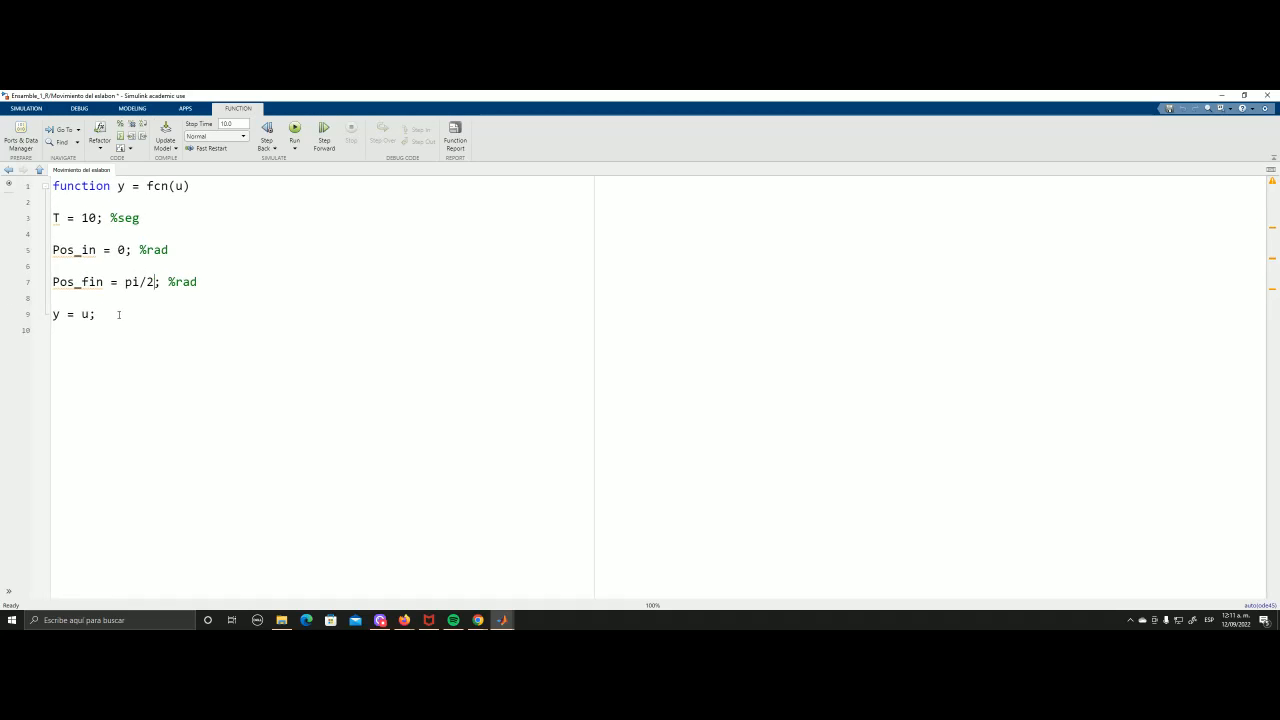
- Replace u in the output line with Pos_in plus a parenthesized polynomial starting with (10/T^3)*u^3 and a minus sign
double_click(83, 250)
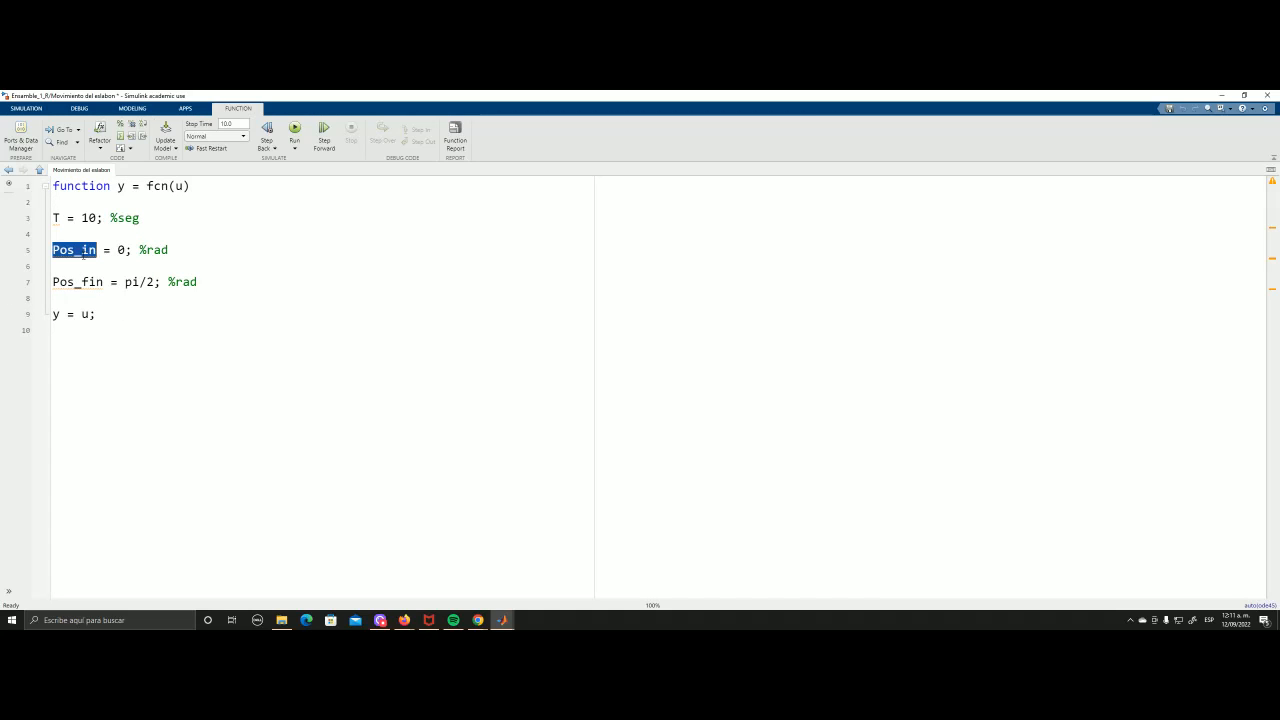
key(ctrl+c)
click(81, 314)
key(ctrl+v)
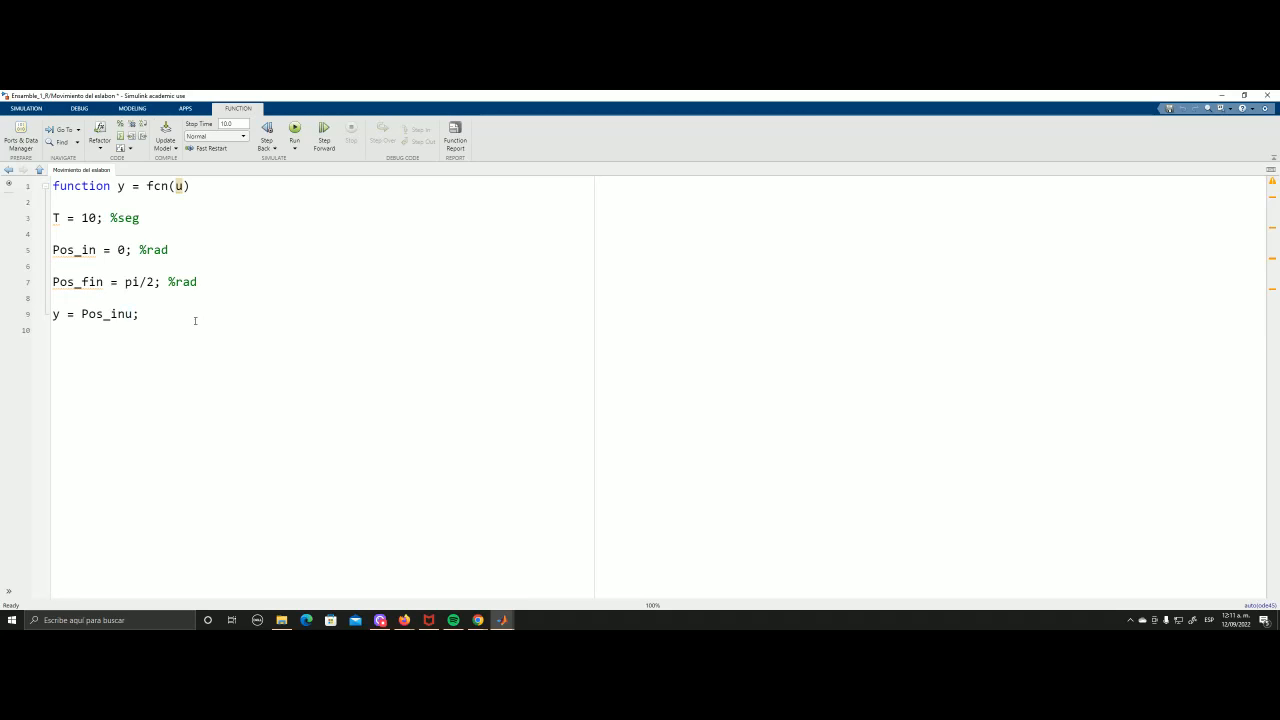
text(+)
text(())
double_click(150, 314)
key(Delete)
key(Left)
text((10/T^3)*u^3-)
- Paste a copy of the (10/T^3)*u^3 term after the minus sign in the output expression
drag(140, 314, 227, 314)
key(Right)
key(ctrl+v)
drag(247, 314, 255, 314)
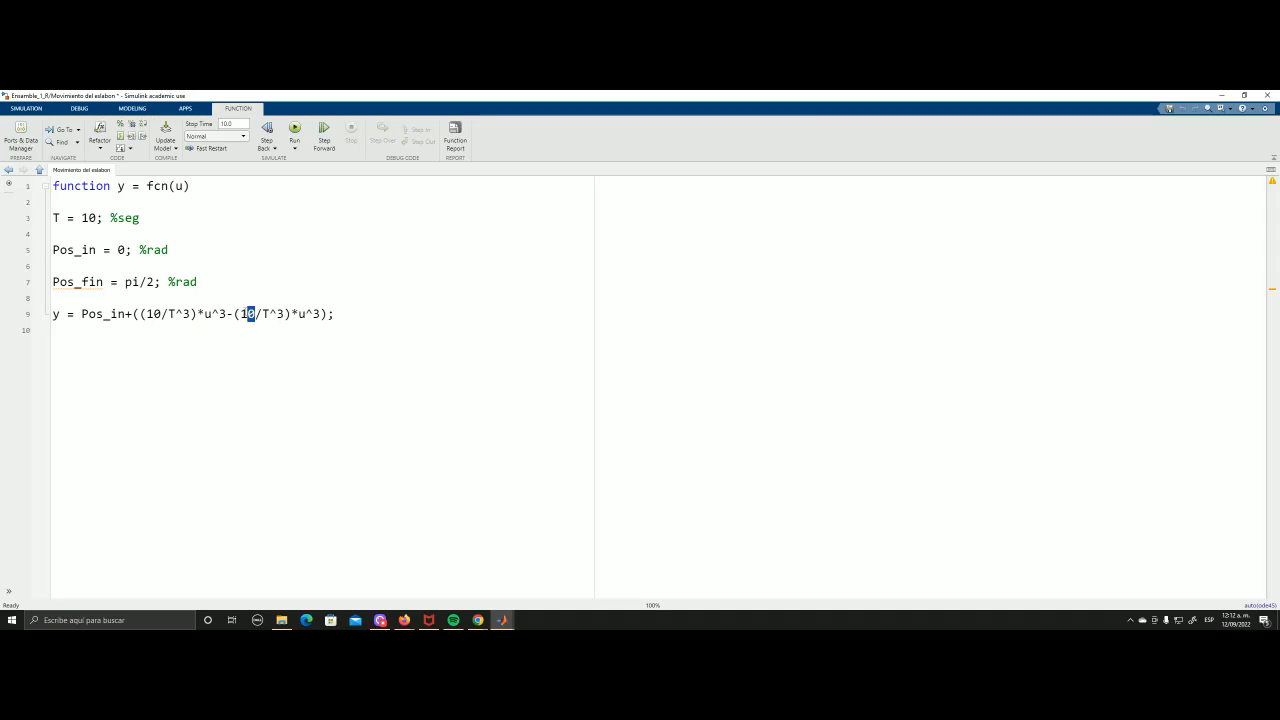
key(shift+Left)
key(shift+Up)
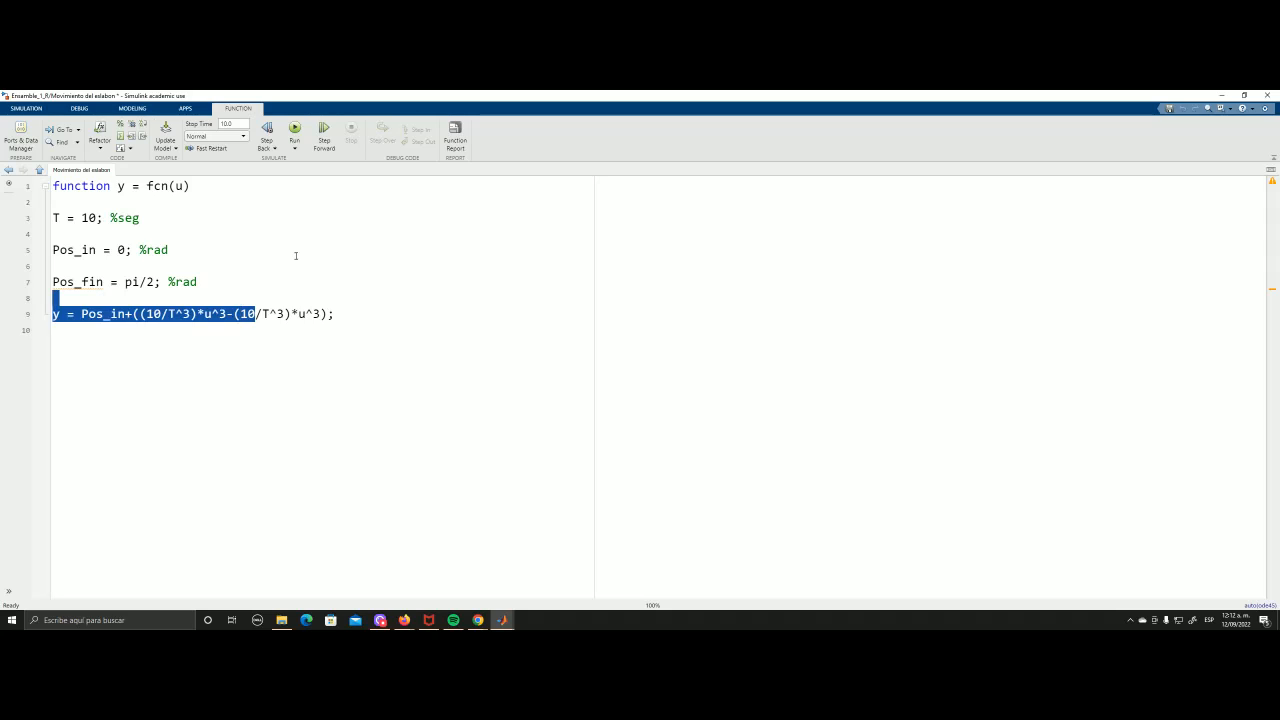
text(15)
key(ctrl+z)
- Change the copied second term to (15/T^4)*u^4 and append a plus sign after it
click(257, 314)
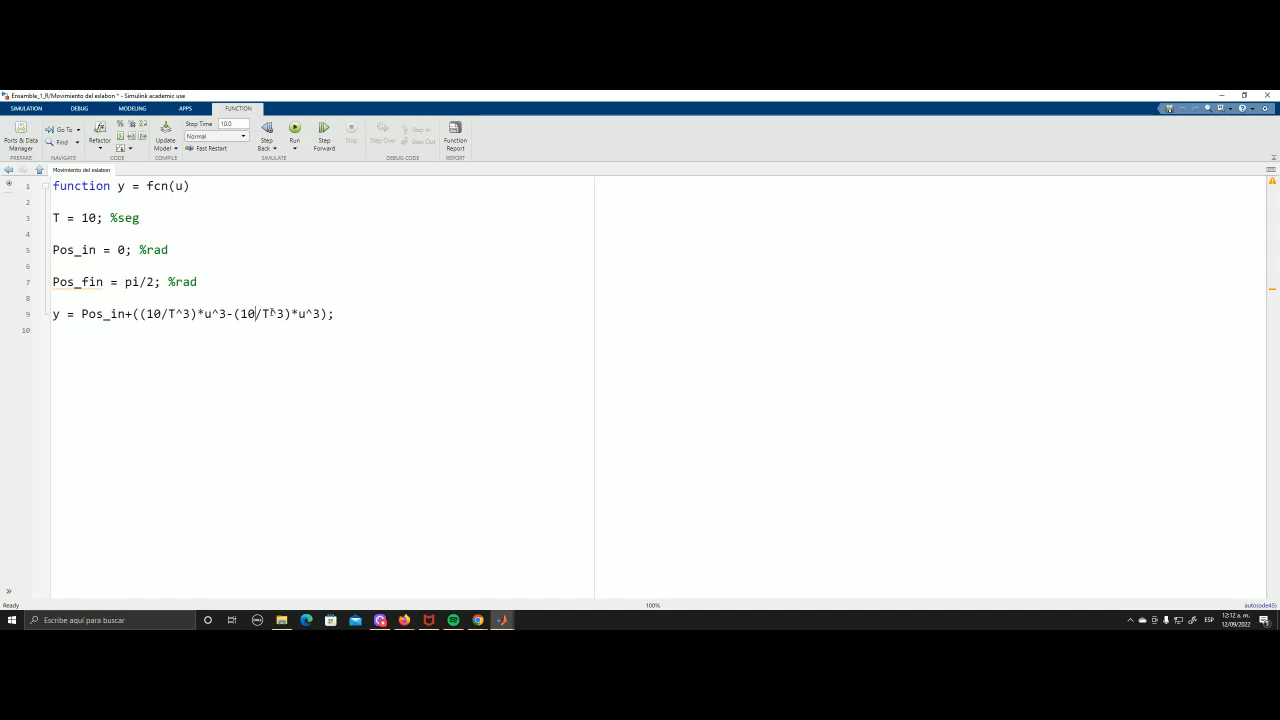
key(BackSpace)
text(5)
double_click(280, 314)
text(4)
click(321, 314)
key(BackSpace)
text(4+)
- Copy the first polynomial term after the plus sign and edit the copy to (6/T^5)*u^5
drag(140, 313, 231, 313)
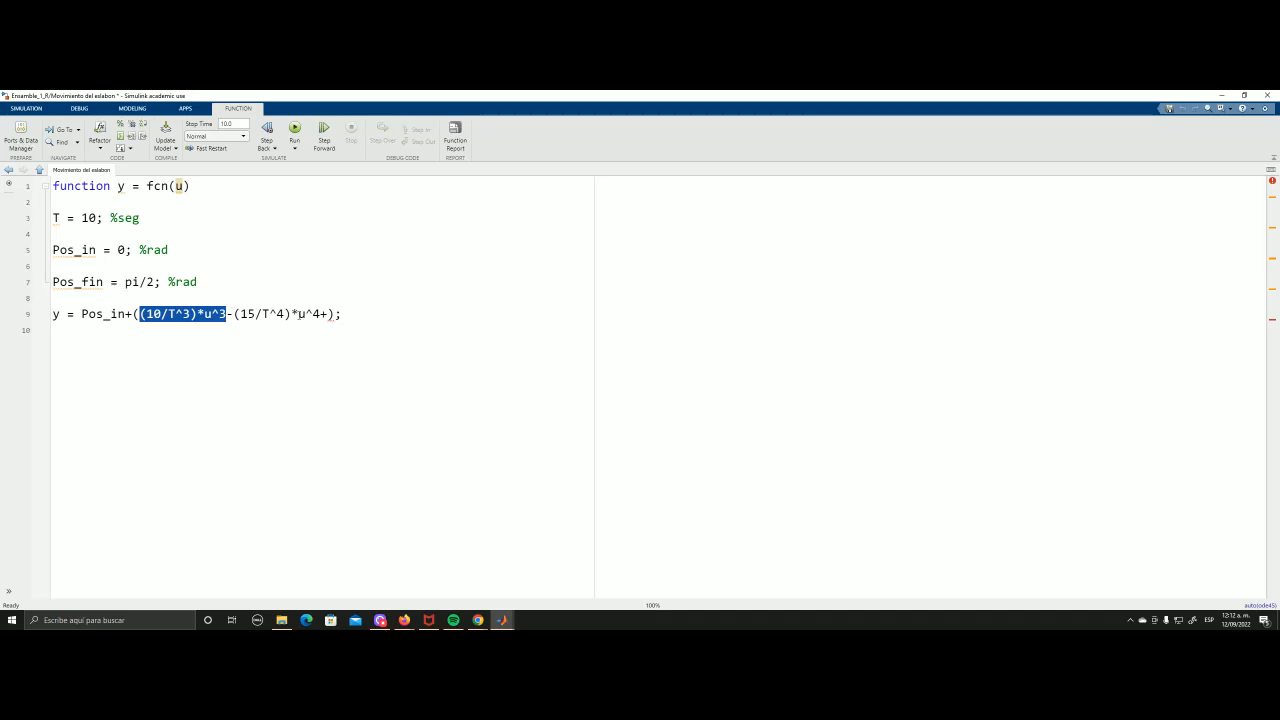
click(329, 314)
key(ctrl+v)
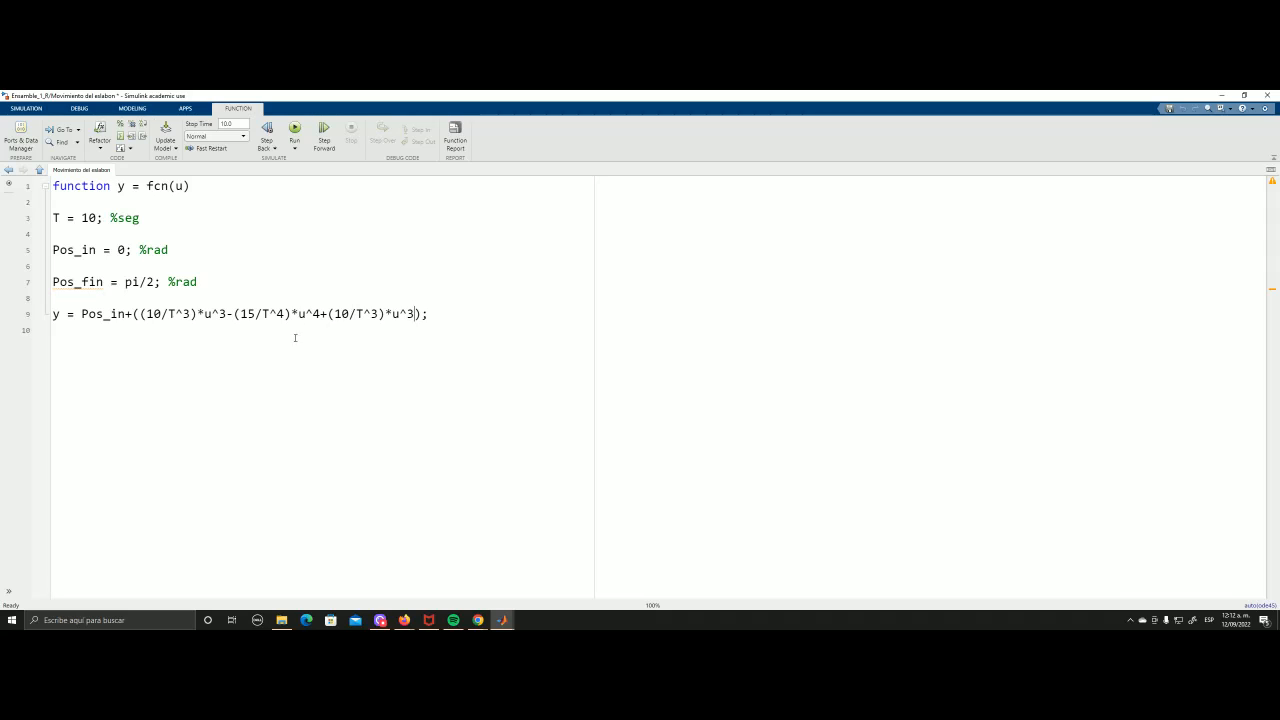
double_click(340, 314)
text(6)
double_click(366, 314)
text(5)
double_click(401, 314)
text(5)
- Multiply the parenthesized polynomial by (Pos_fin-Pos_in) at the end of the output line
key(Right)
text(*()
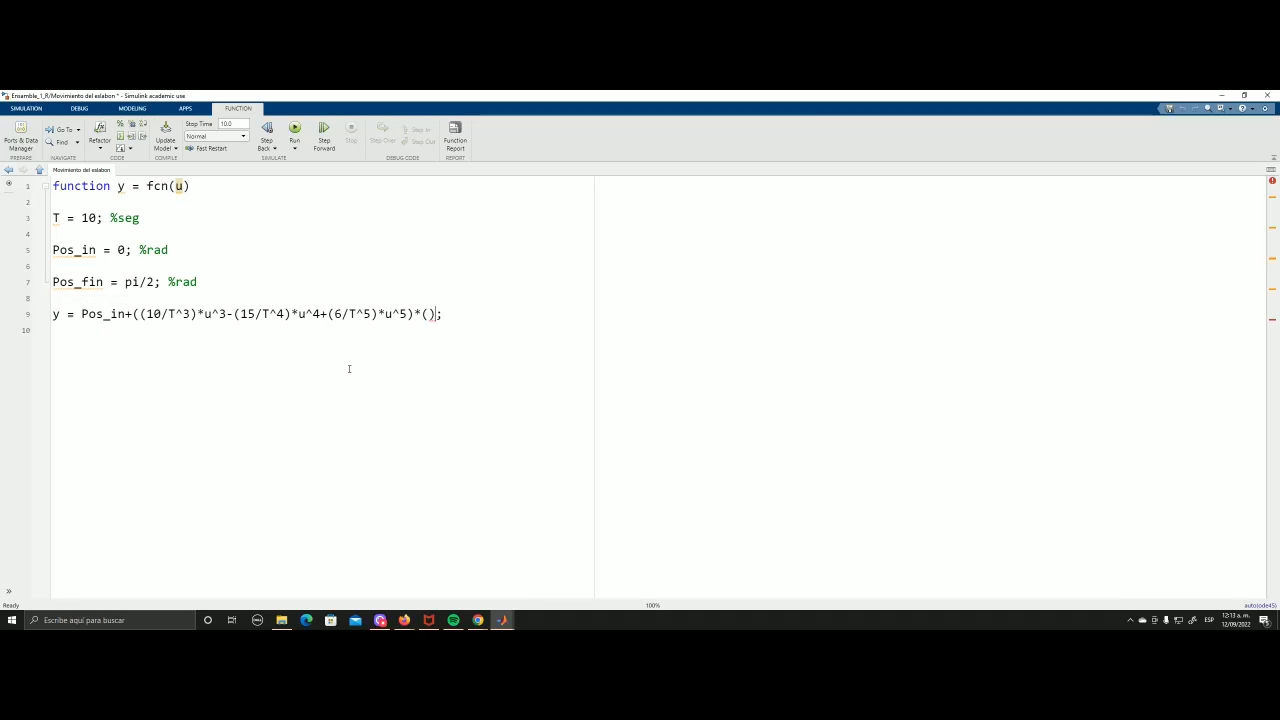
double_click(88, 251)
double_click(82, 282)
click(427, 315)
key(ctrl+v)
text(-)
key(ctrl+v)
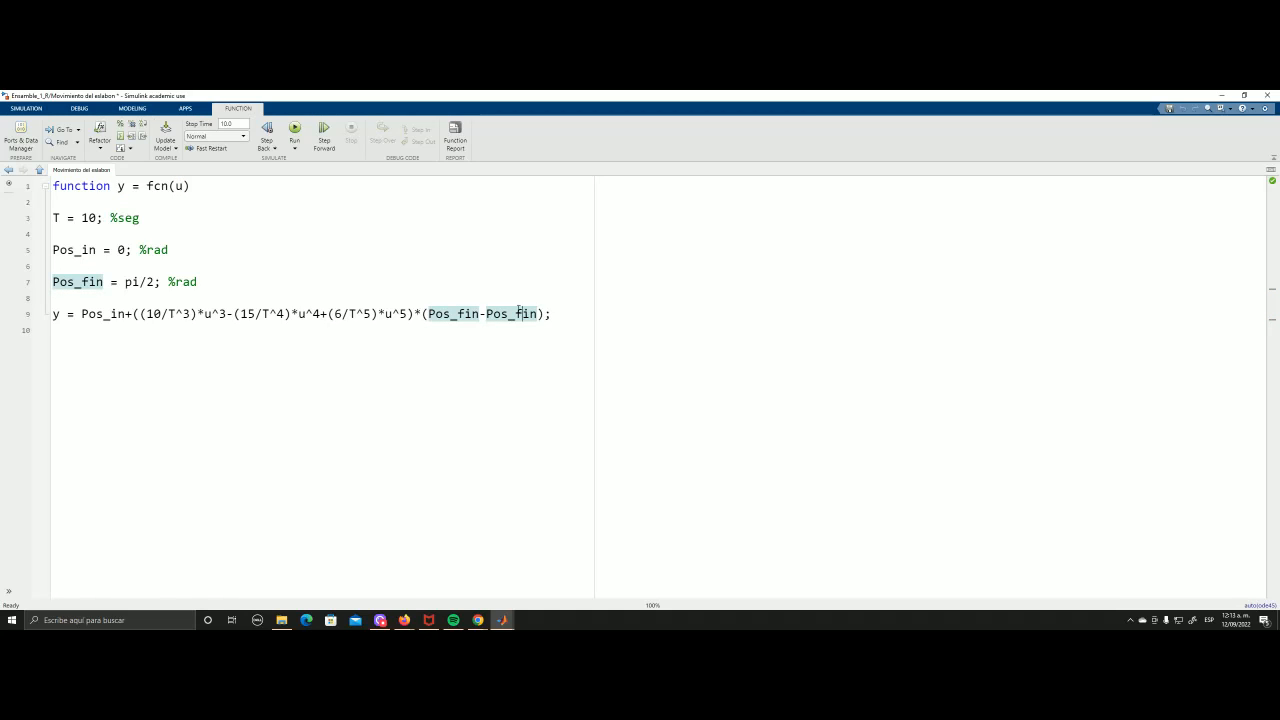
click(518, 313)
key(Delete)
click(335, 378)
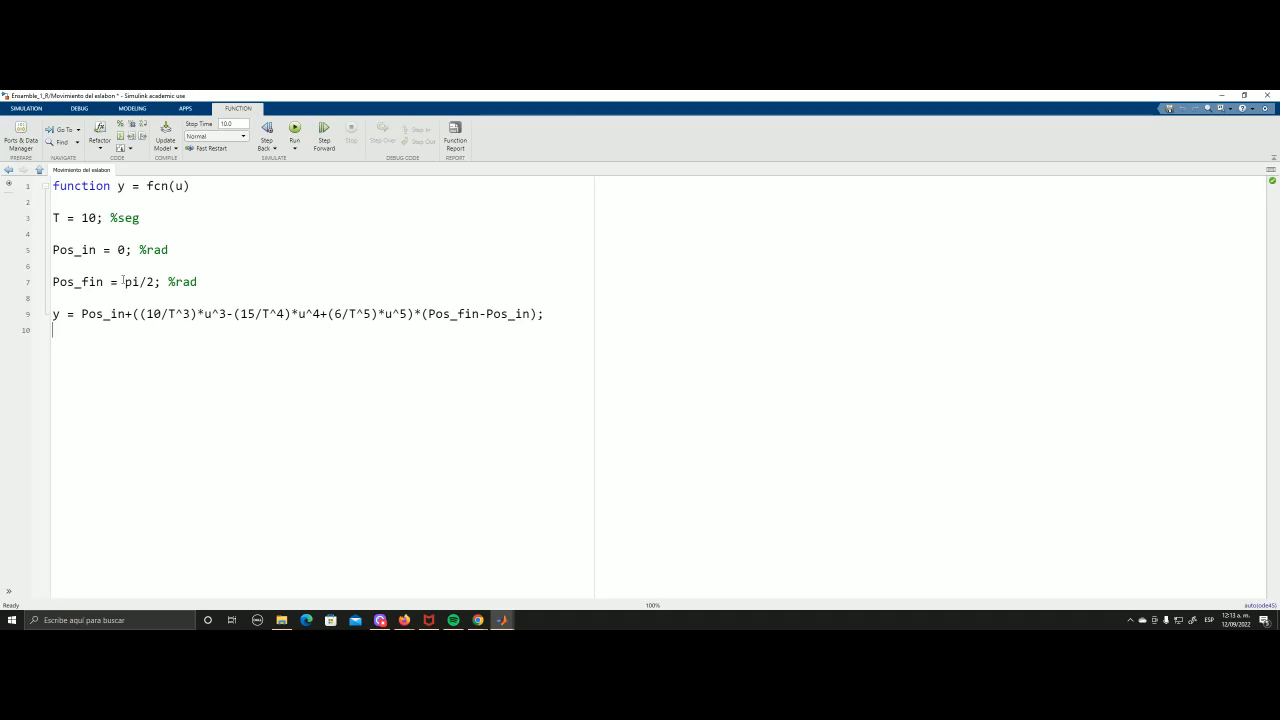
- Return to the top-level block diagram, check the enlarged Current Folder in the main MATLAB window, and go back to Simulink
click(39, 171)
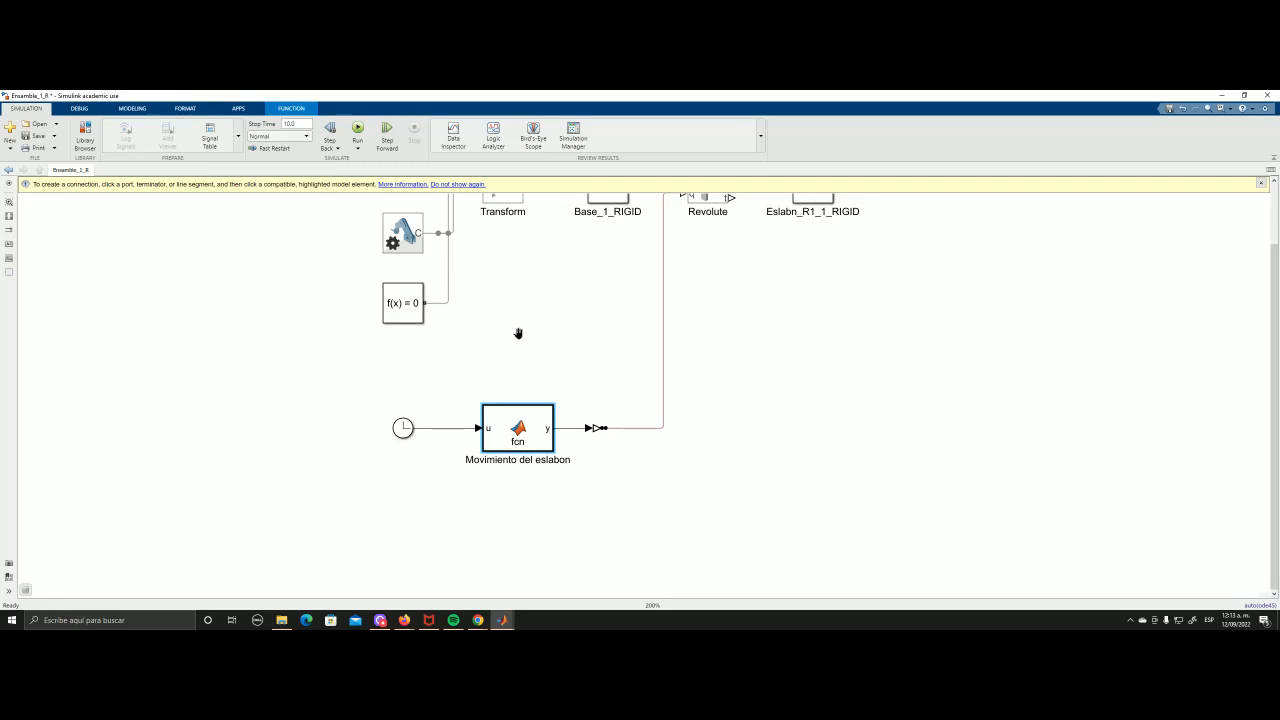
drag(518, 333, 344, 423)
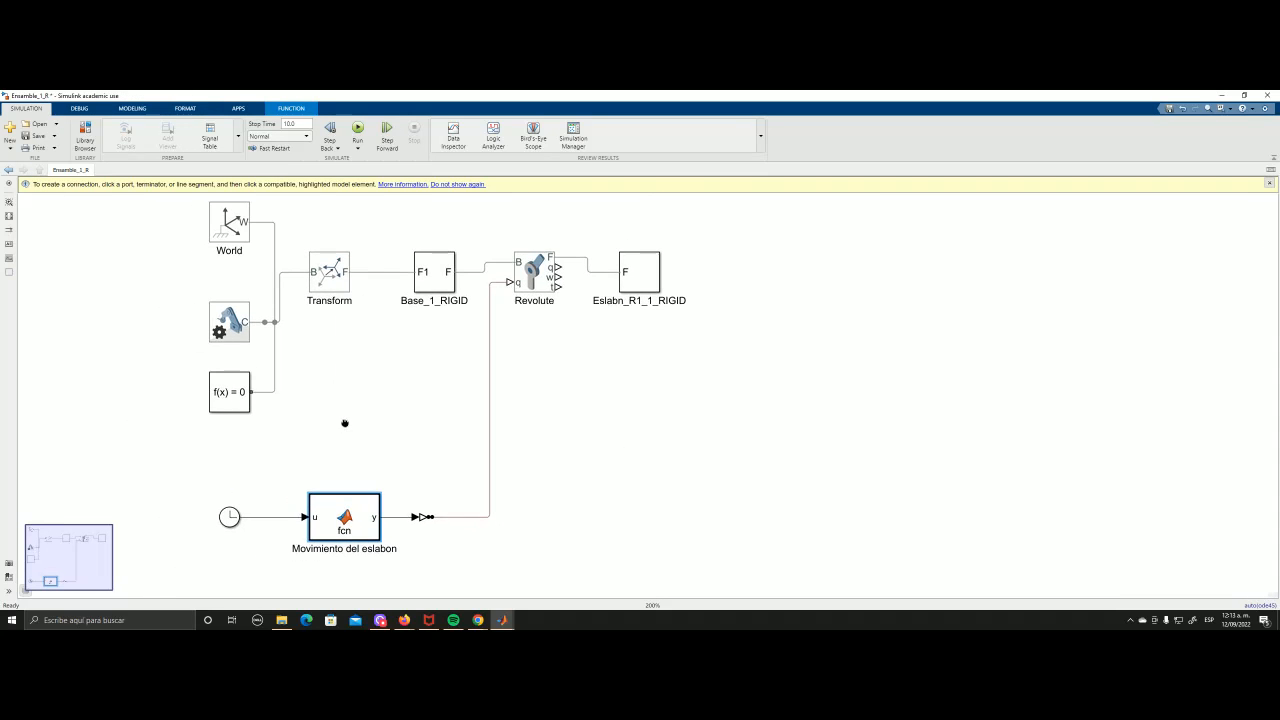
drag(257, 449, 434, 401)
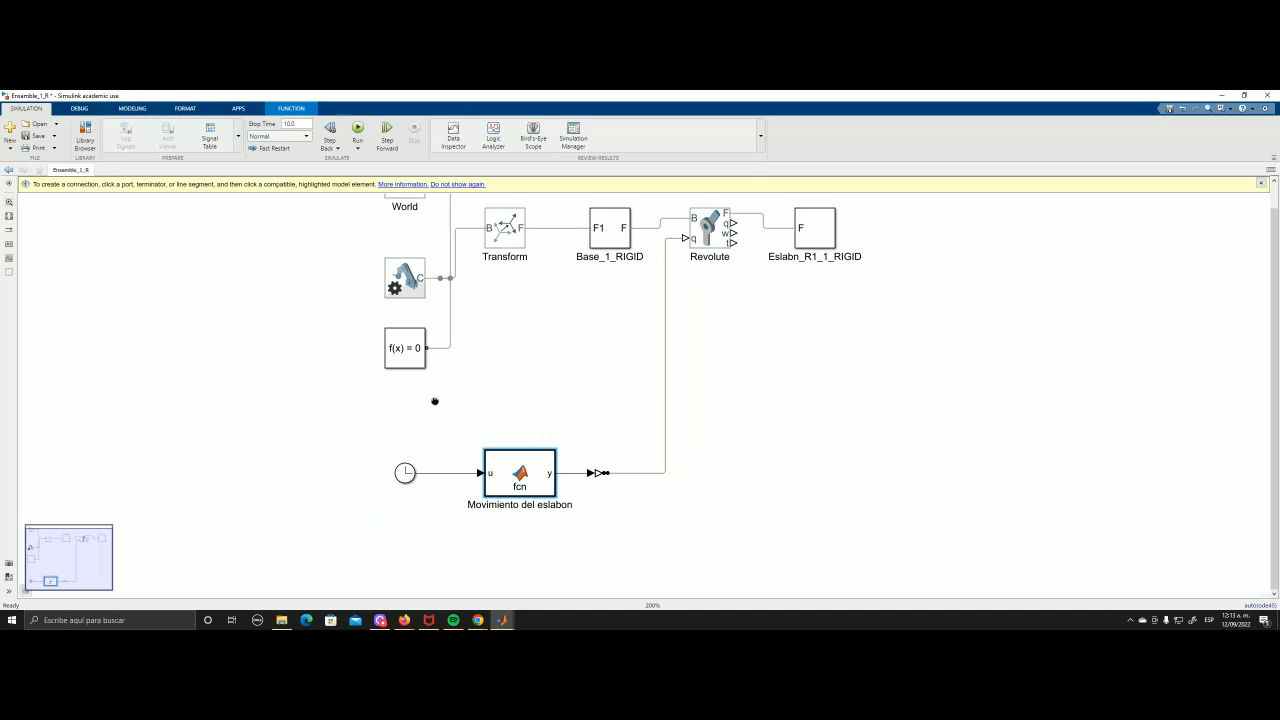
scroll(437, 405, up, 1)
scroll(437, 406, down, 1)
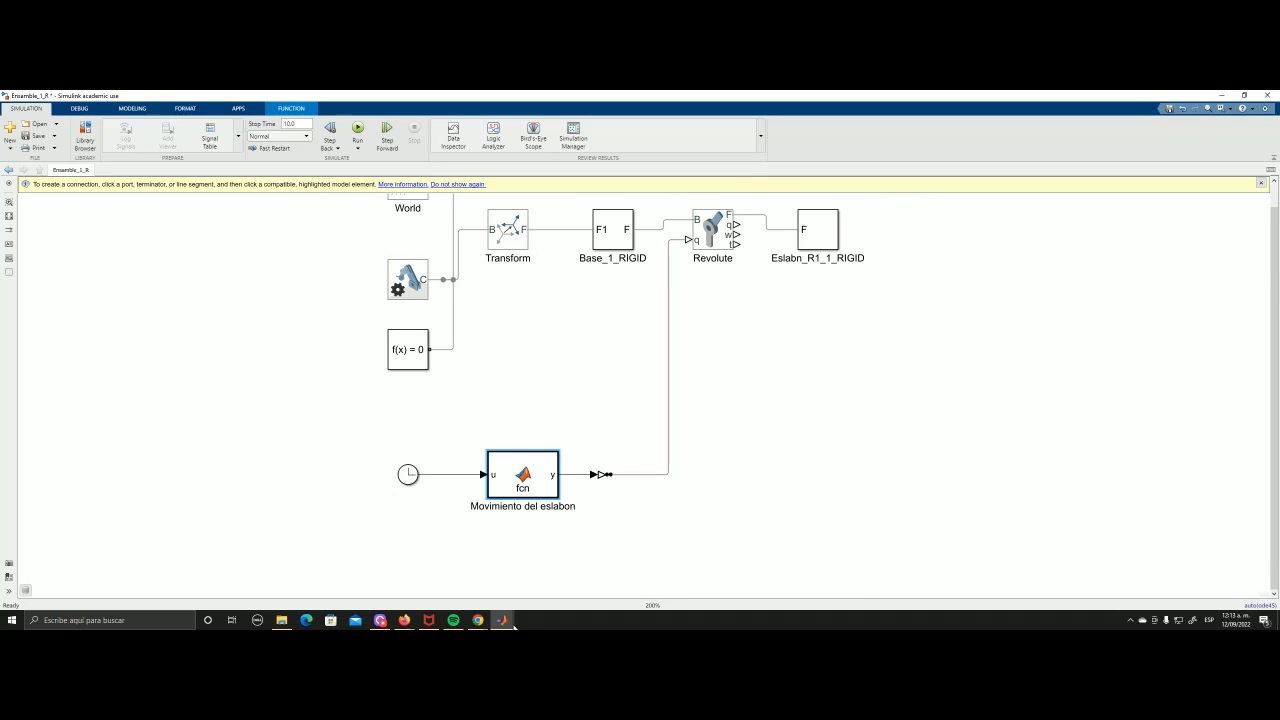
mouse_move(513, 626)
click(461, 590)
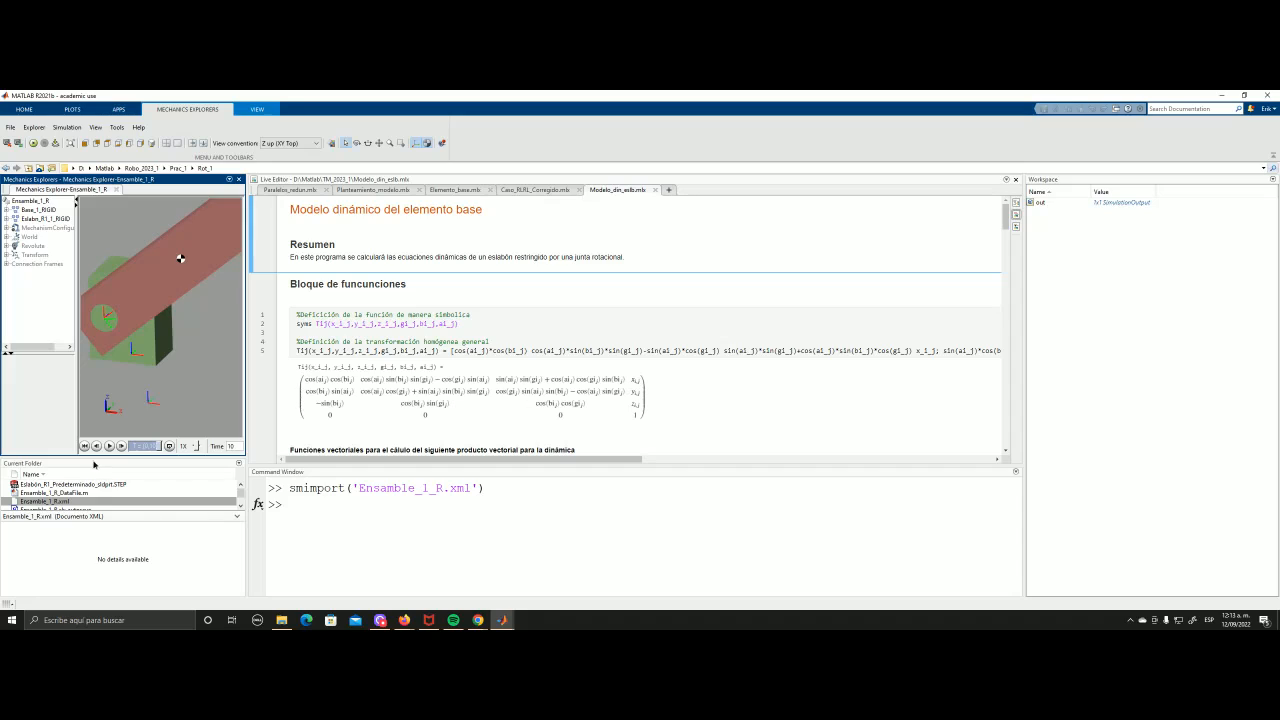
double_click(94, 464)
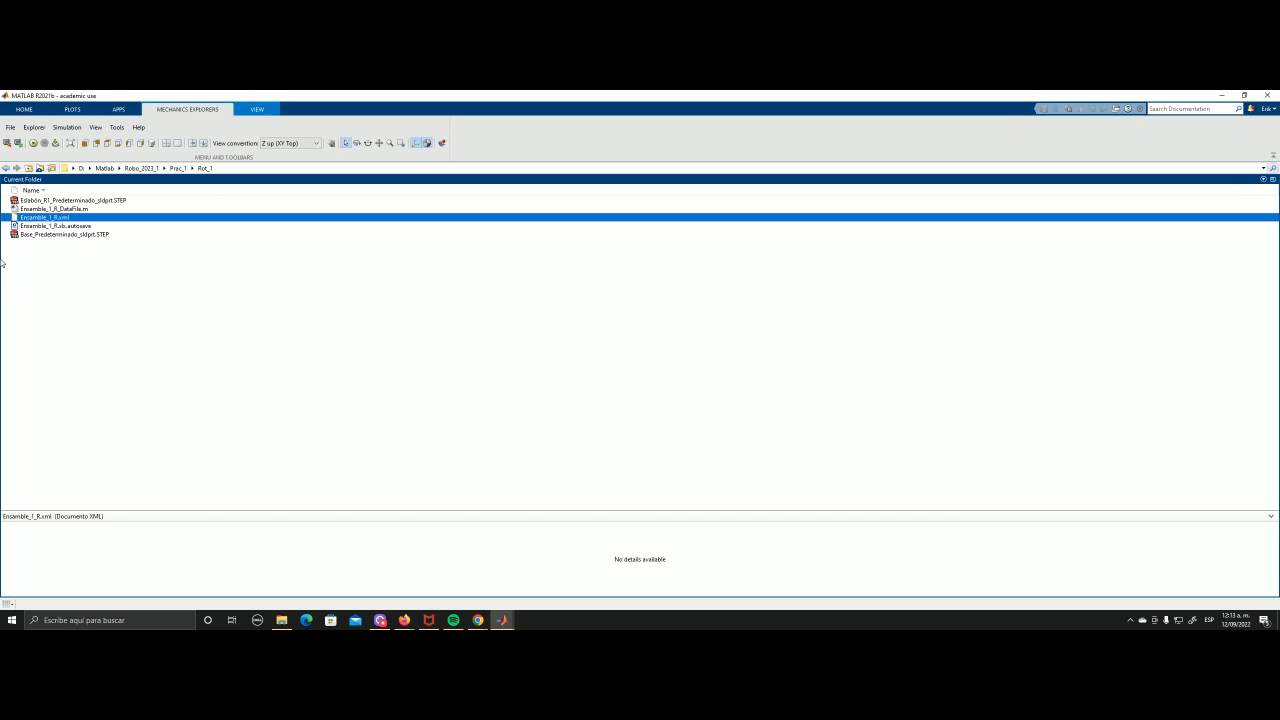
click(502, 620)
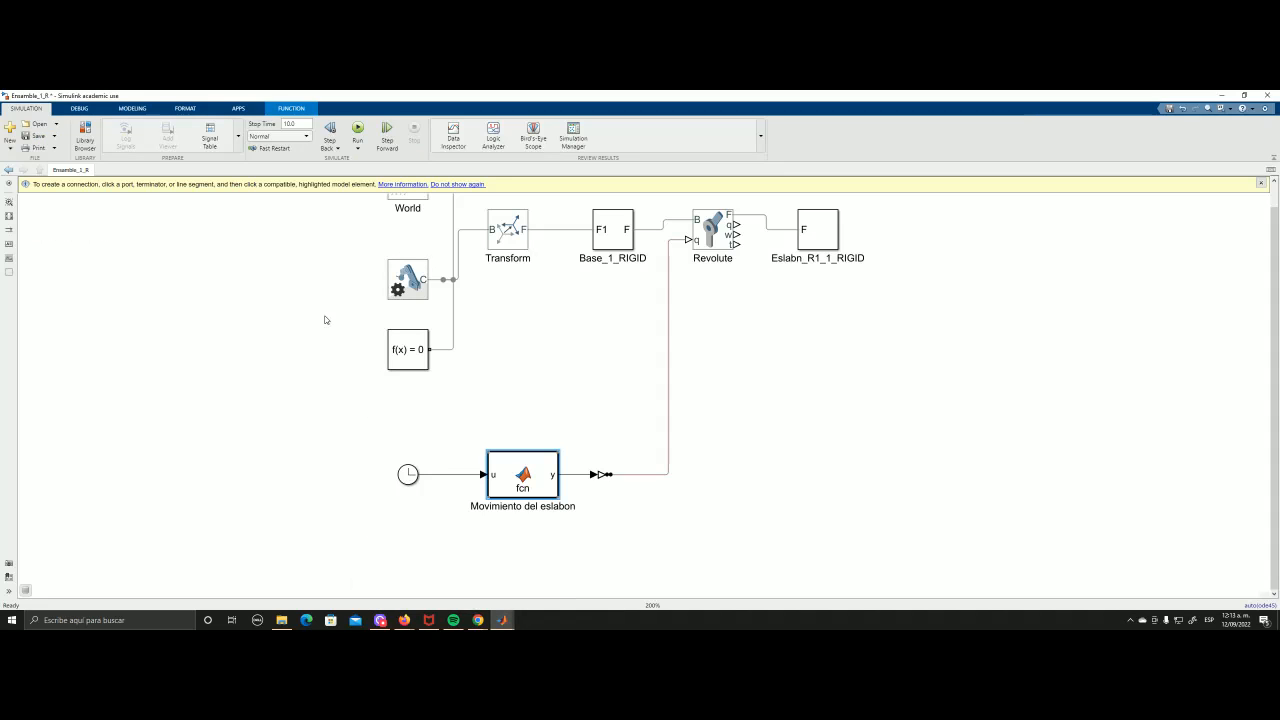
click(592, 585)
- Save the model as Ensamble_1_R in the Rot_1 folder and check MATLAB's Current Folder, restoring the docked layout
click(30, 136)
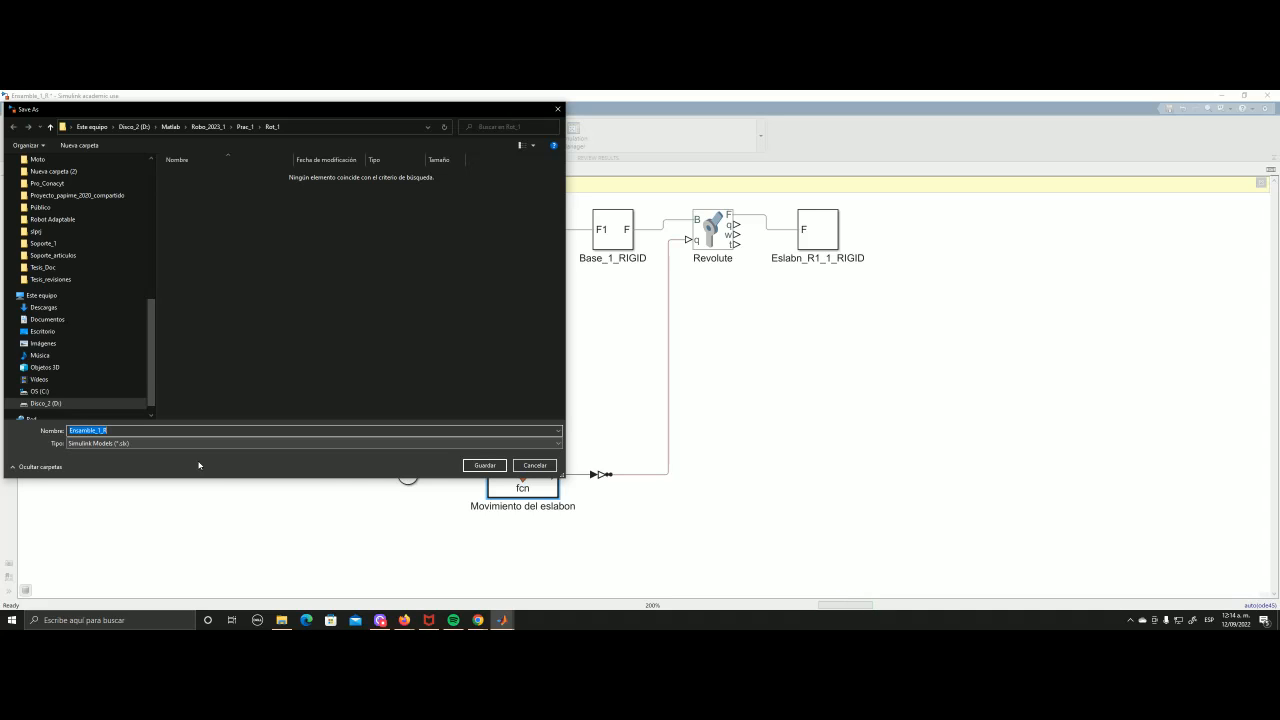
click(485, 465)
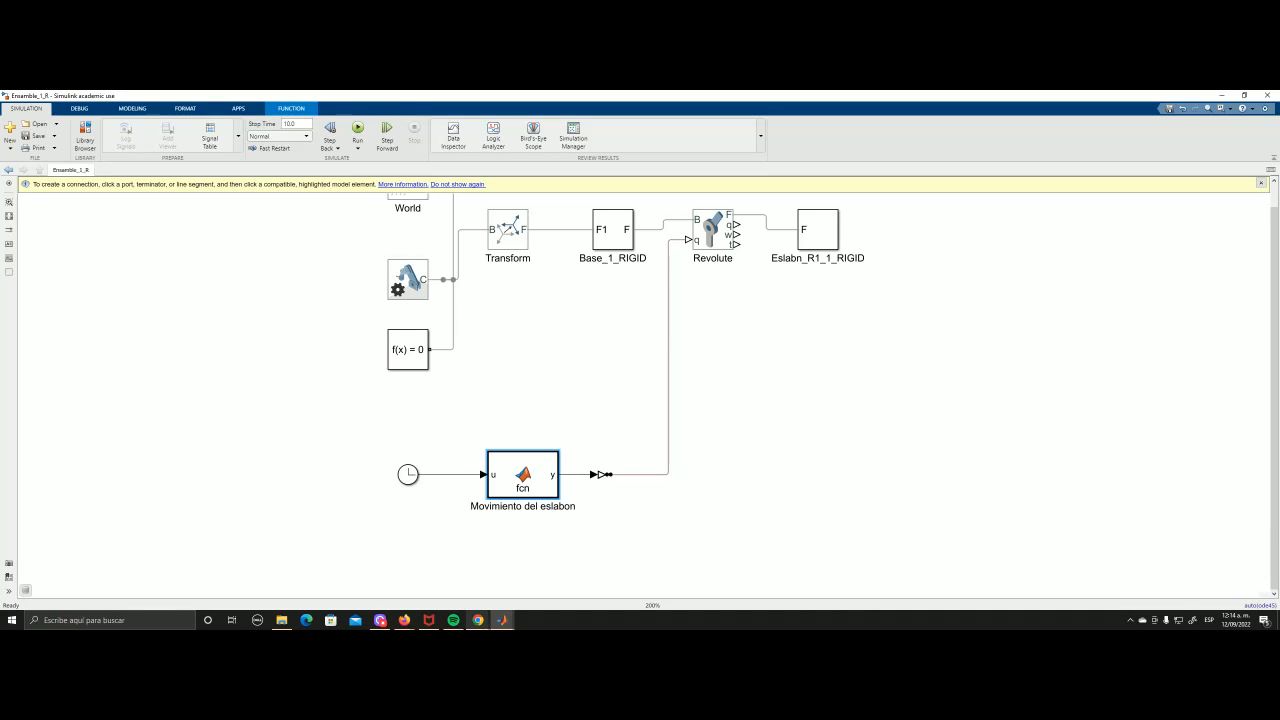
mouse_move(494, 624)
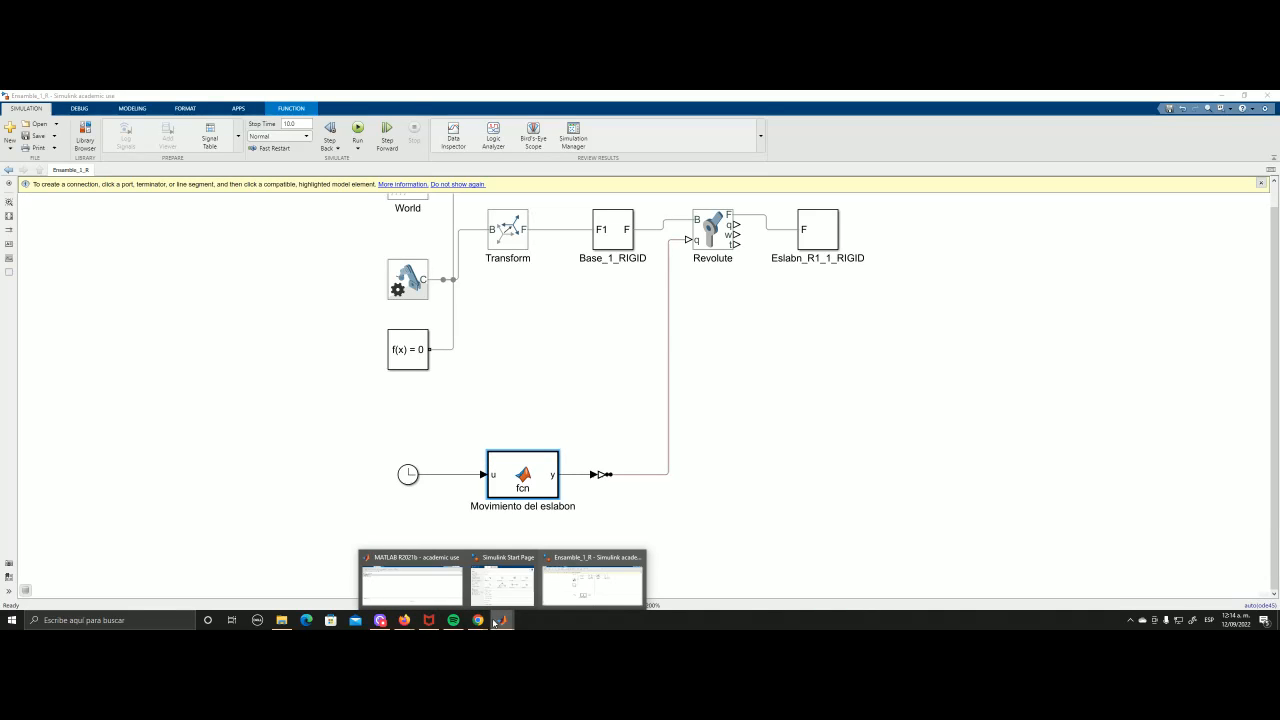
click(434, 591)
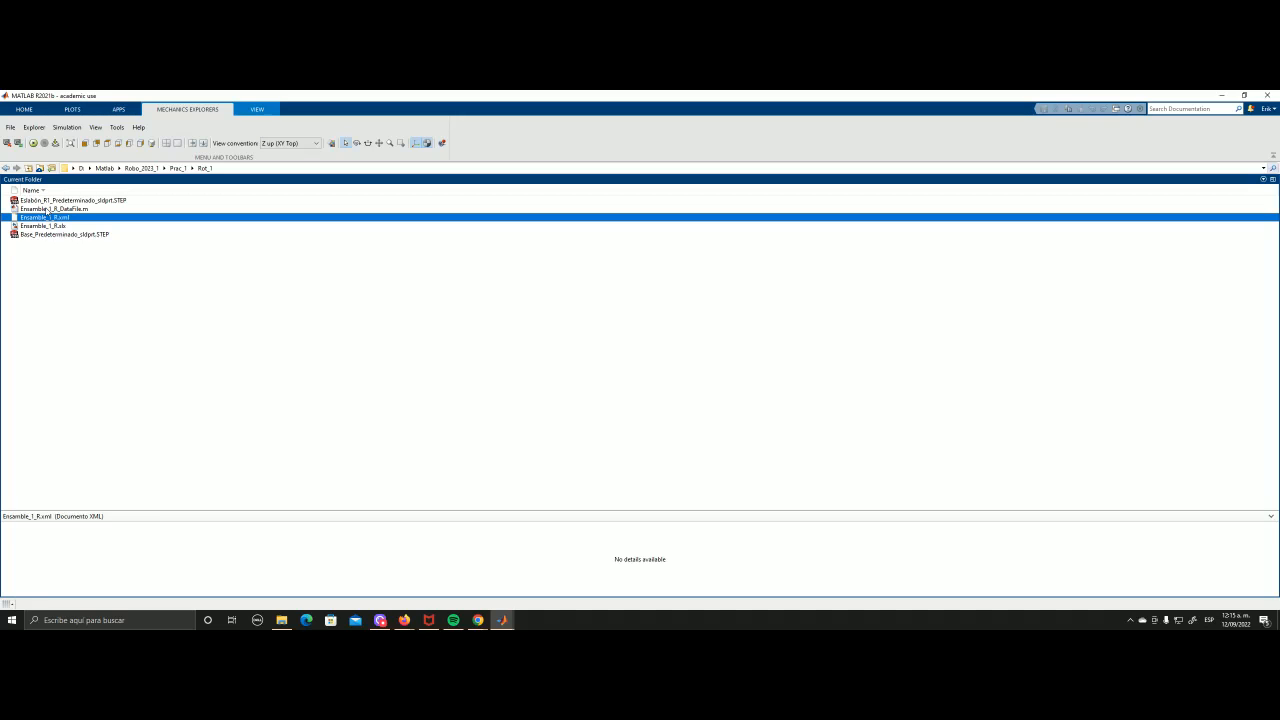
double_click(609, 180)
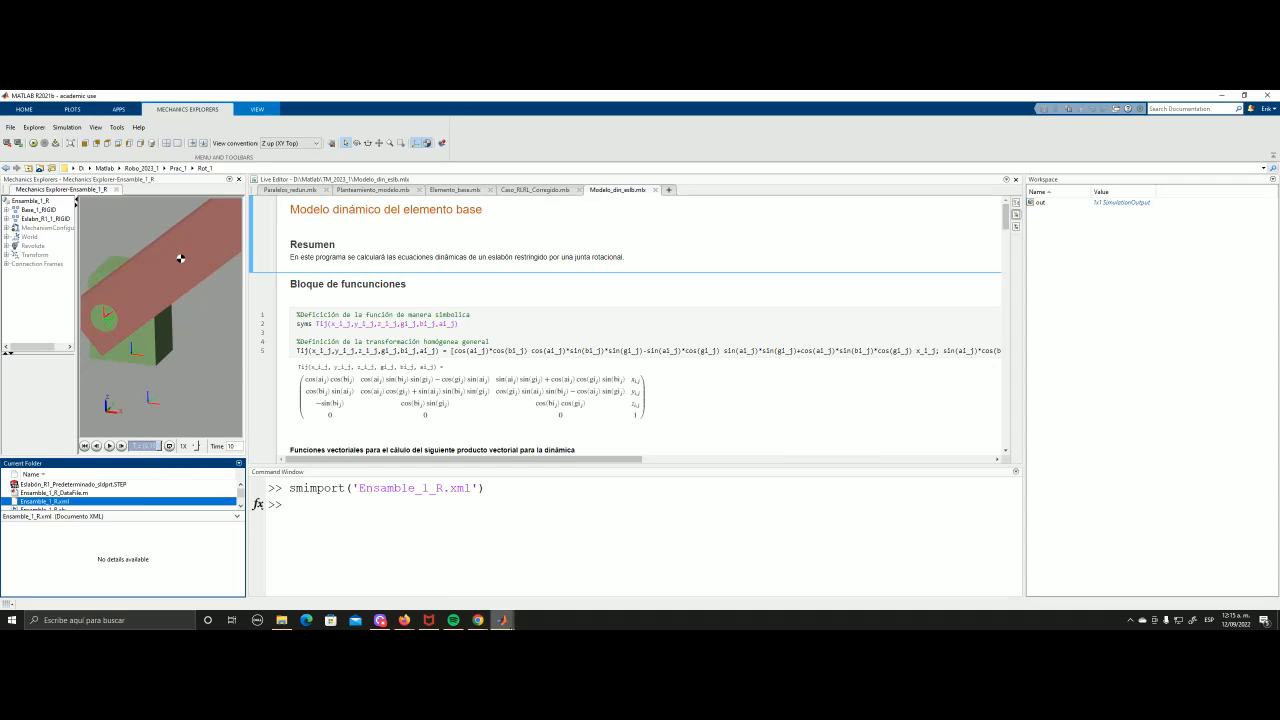
- Maximize the Mechanics Explorer and run the simulation to animate the link with the new trajectory
click(413, 585)
double_click(106, 179)
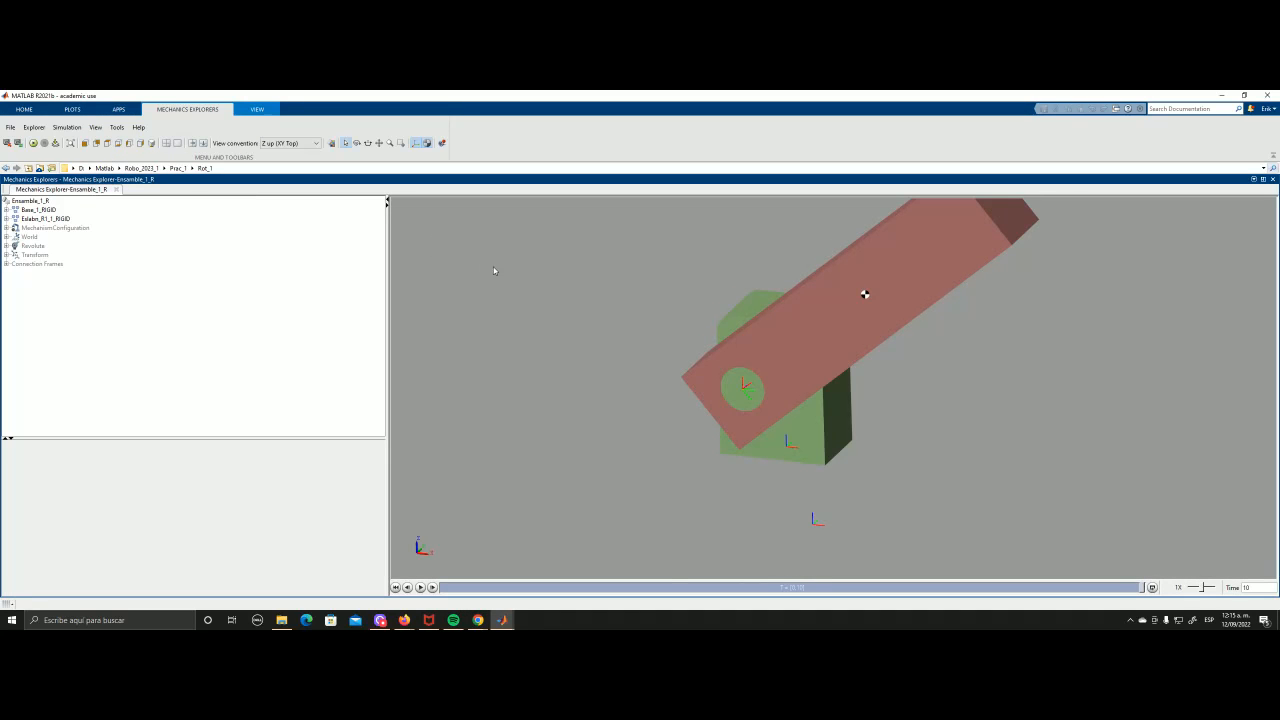
click(35, 143)
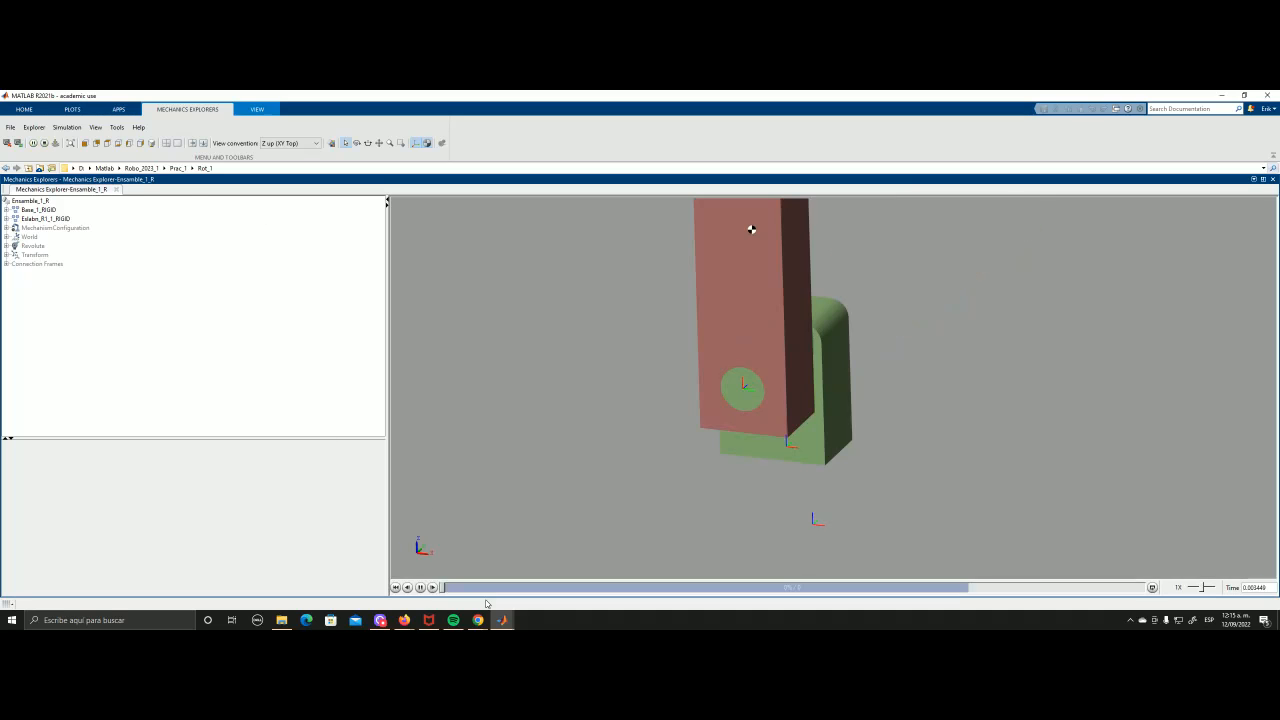
scroll(654, 345, down, 6)
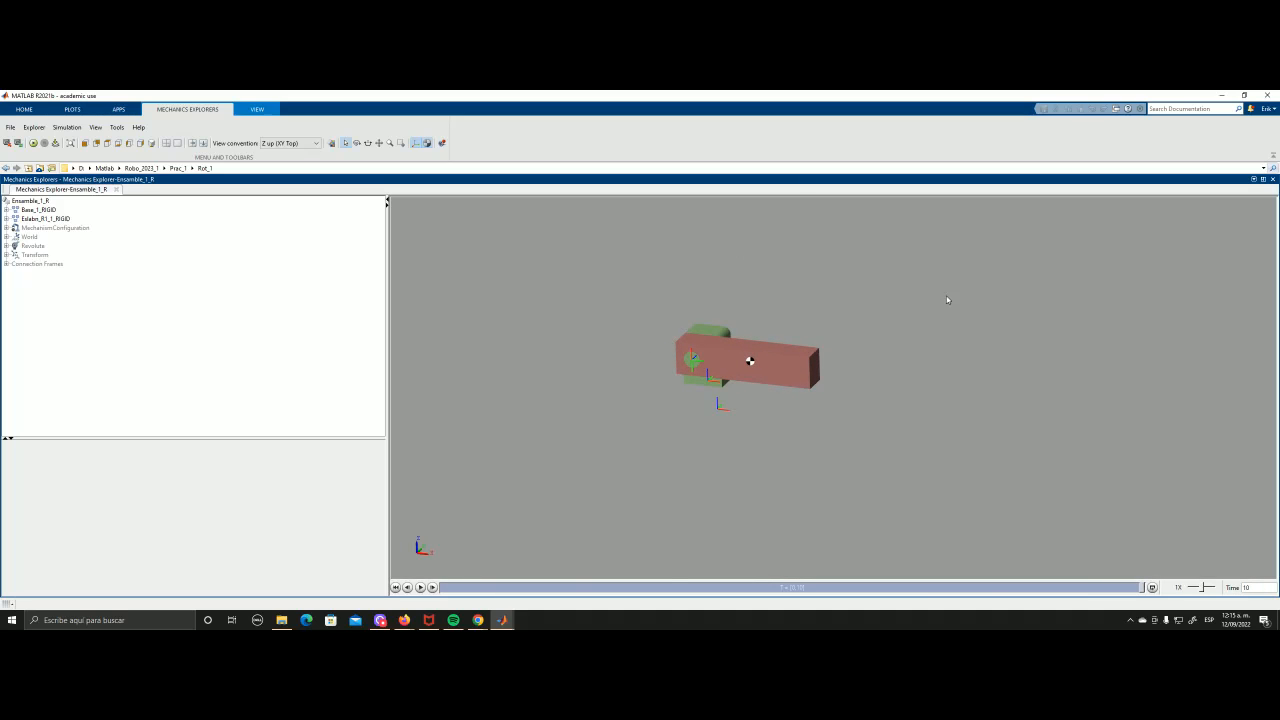
- Replay the link animation from its start, and move the playback back to about 5.1 s
click(937, 587)
drag(937, 587, 427, 588)
click(428, 587)
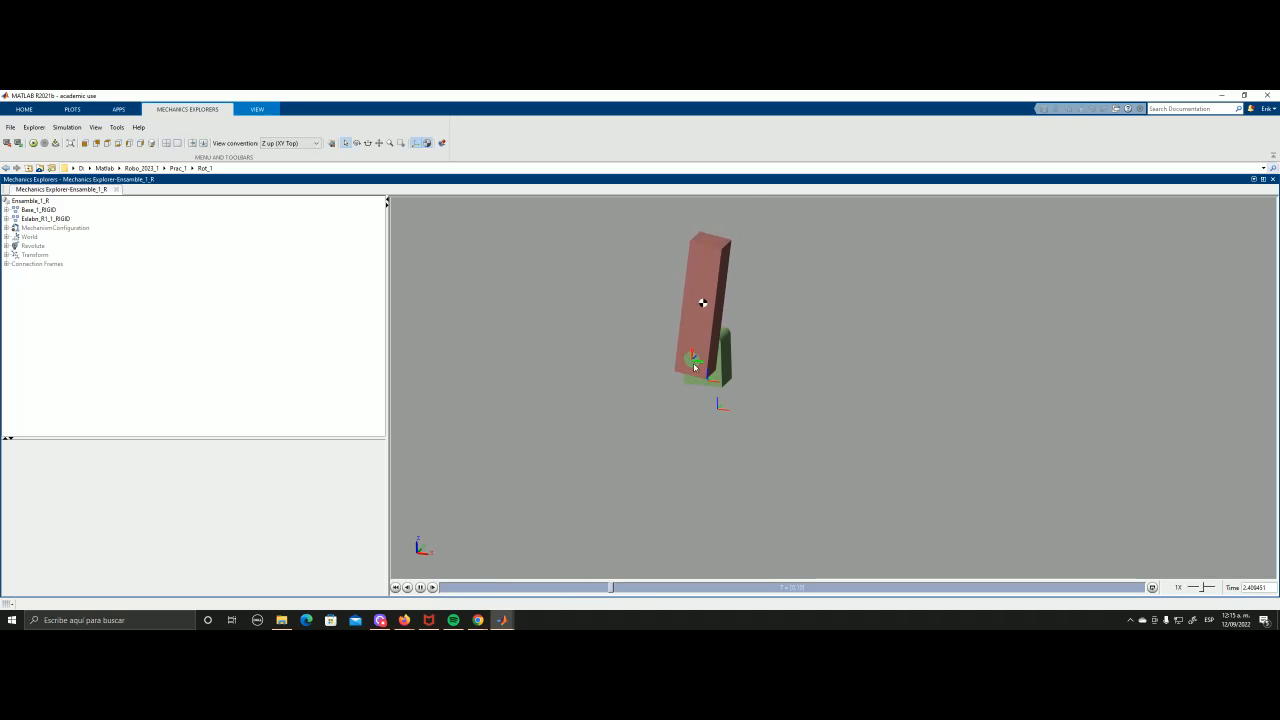
scroll(690, 372, up, 5)
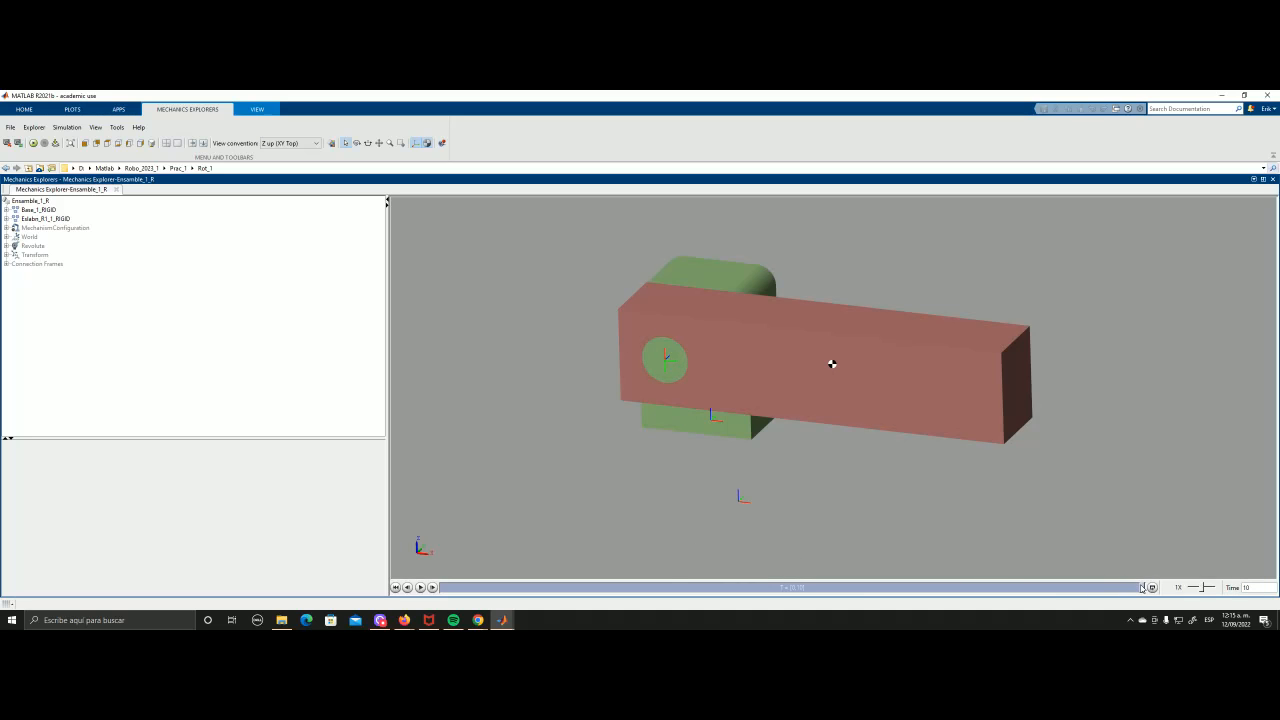
drag(1141, 587, 802, 573)
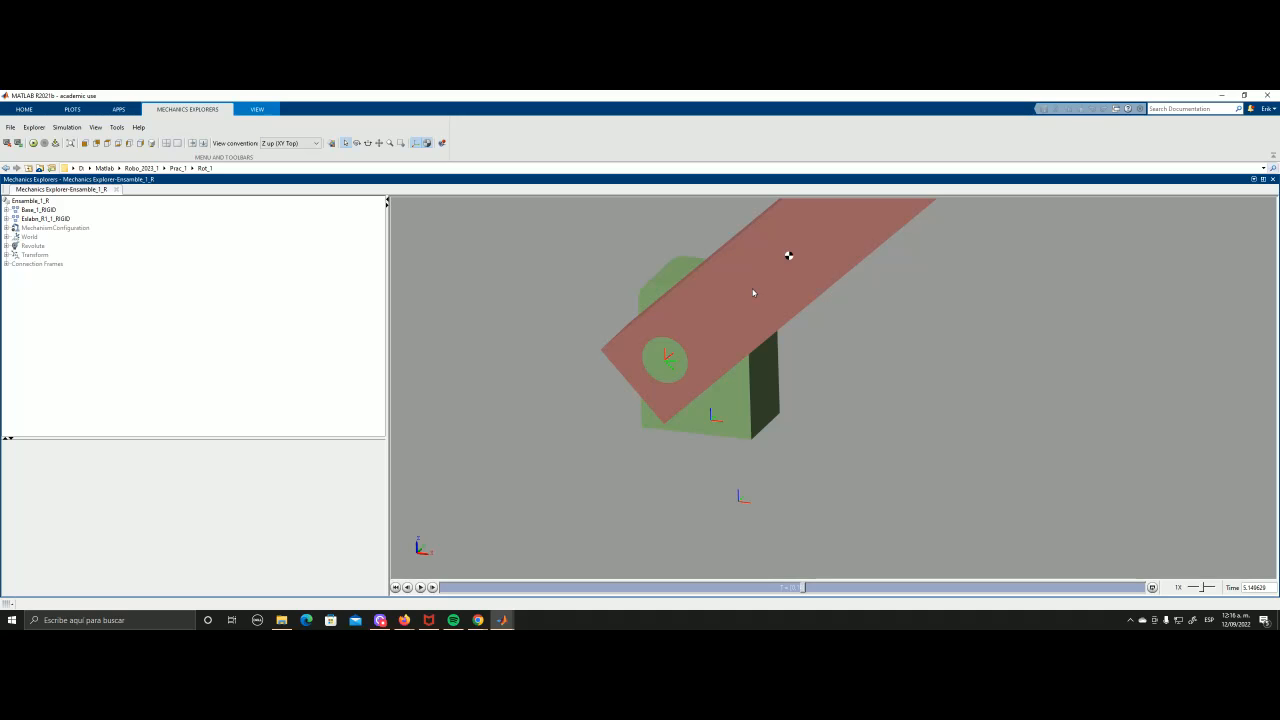
- Switch from the Mechanics Explorer to the Ensamble_1_R block diagram and add a Scope block above and beyond the Eslabn_R1_1_RIGID block
mouse_move(502, 620)
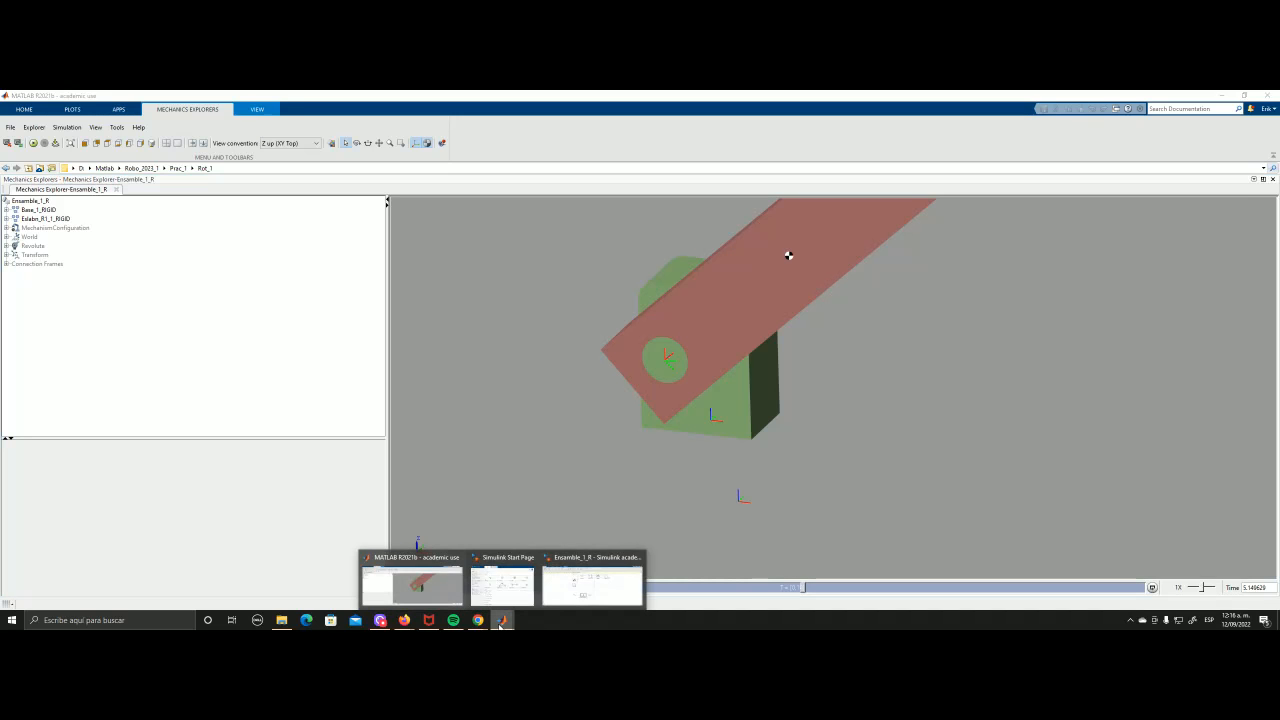
click(593, 580)
scroll(701, 312, down, 3)
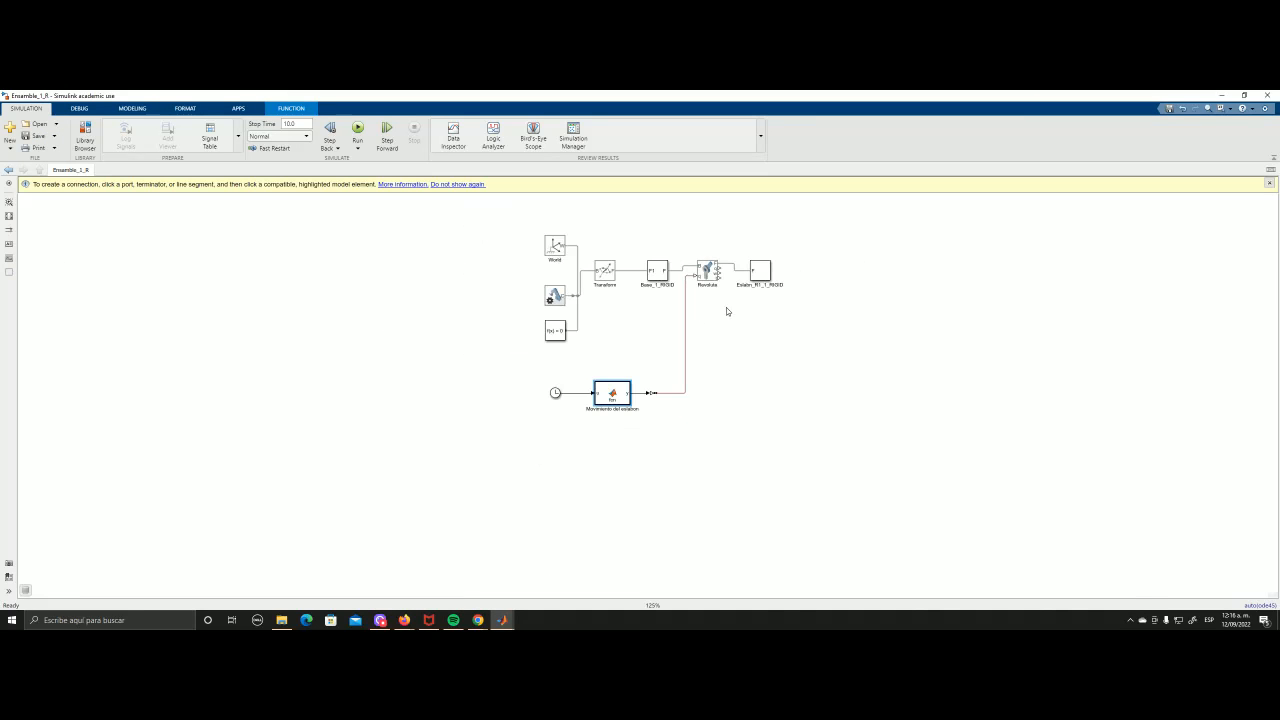
drag(726, 307, 490, 378)
scroll(477, 308, up, 3)
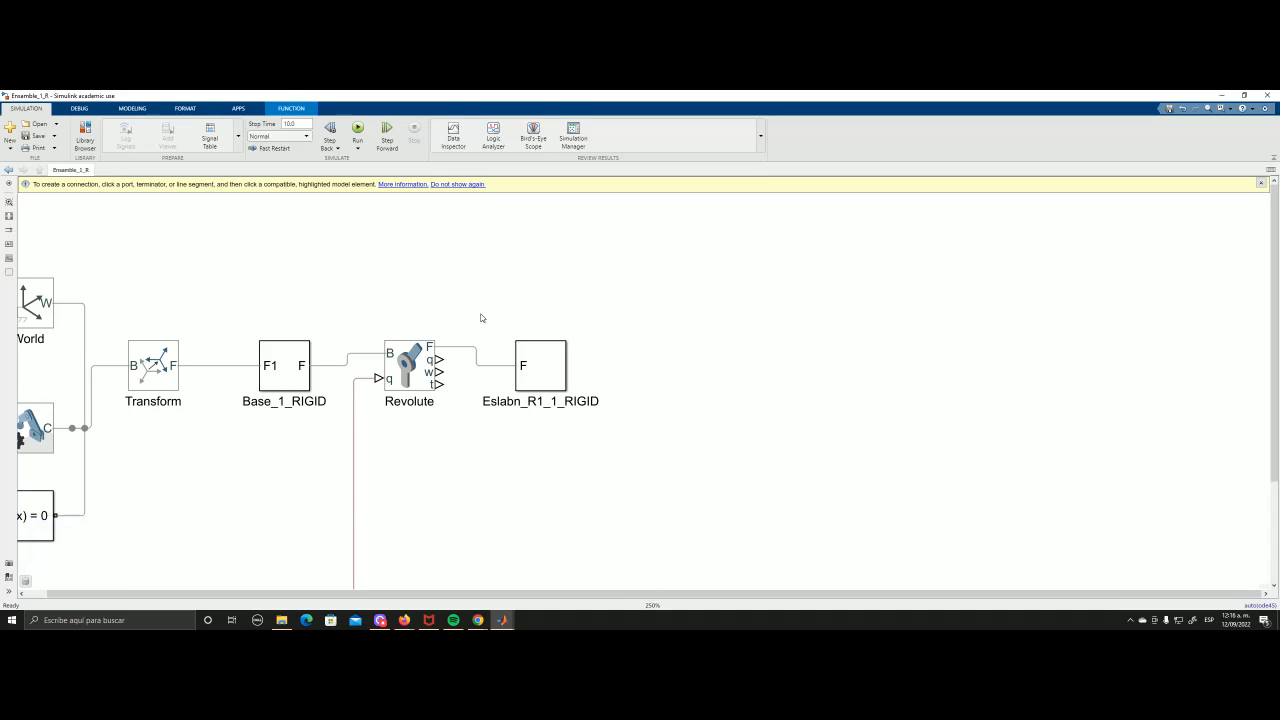
double_click(743, 219)
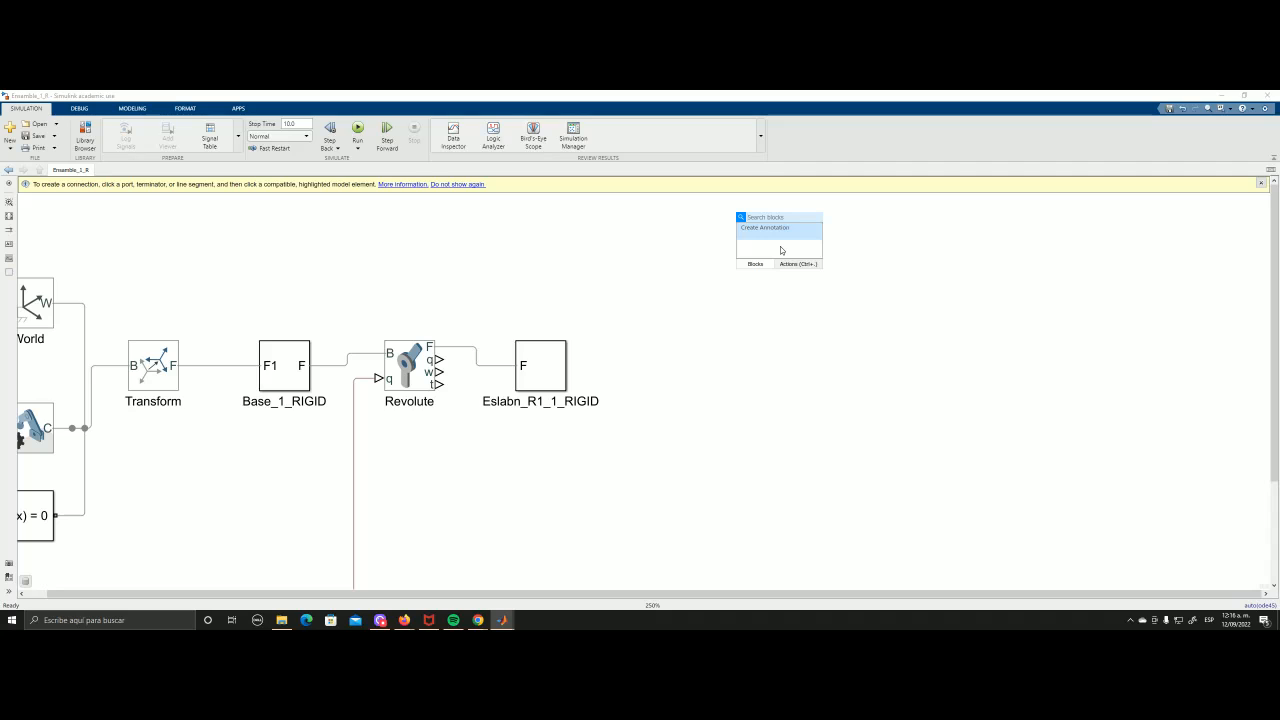
text(scop)
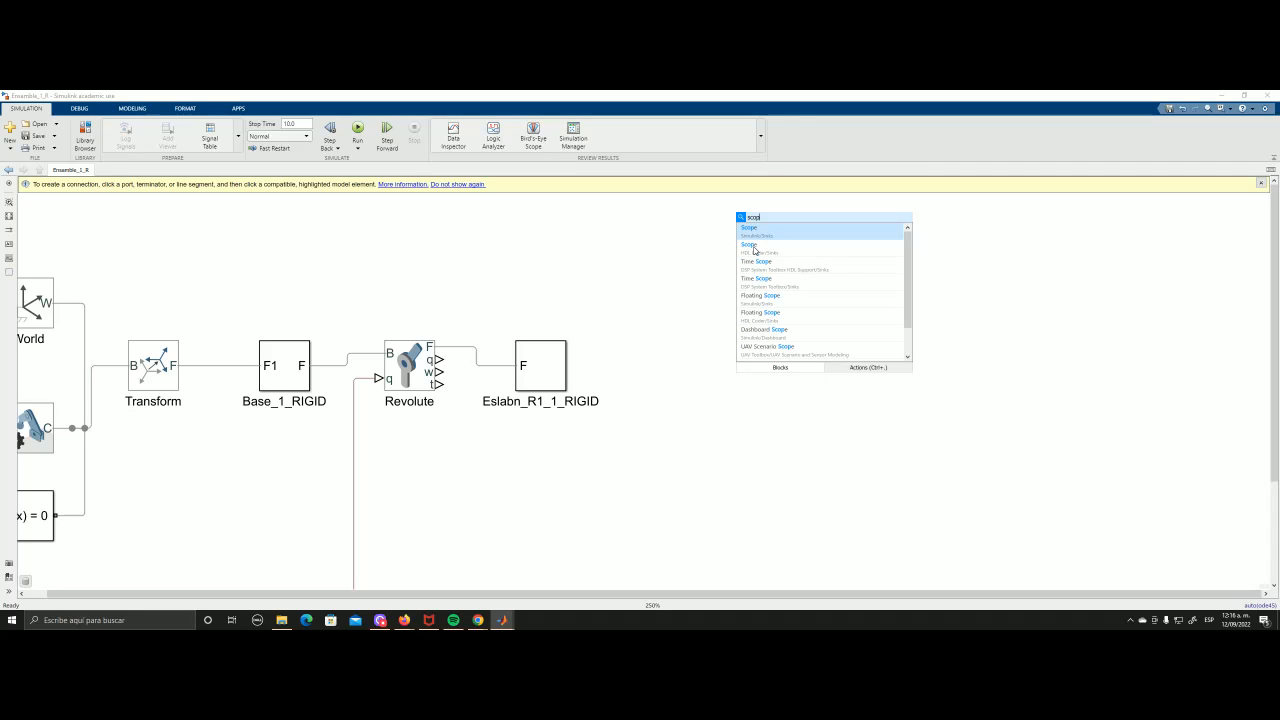
key(Escape)
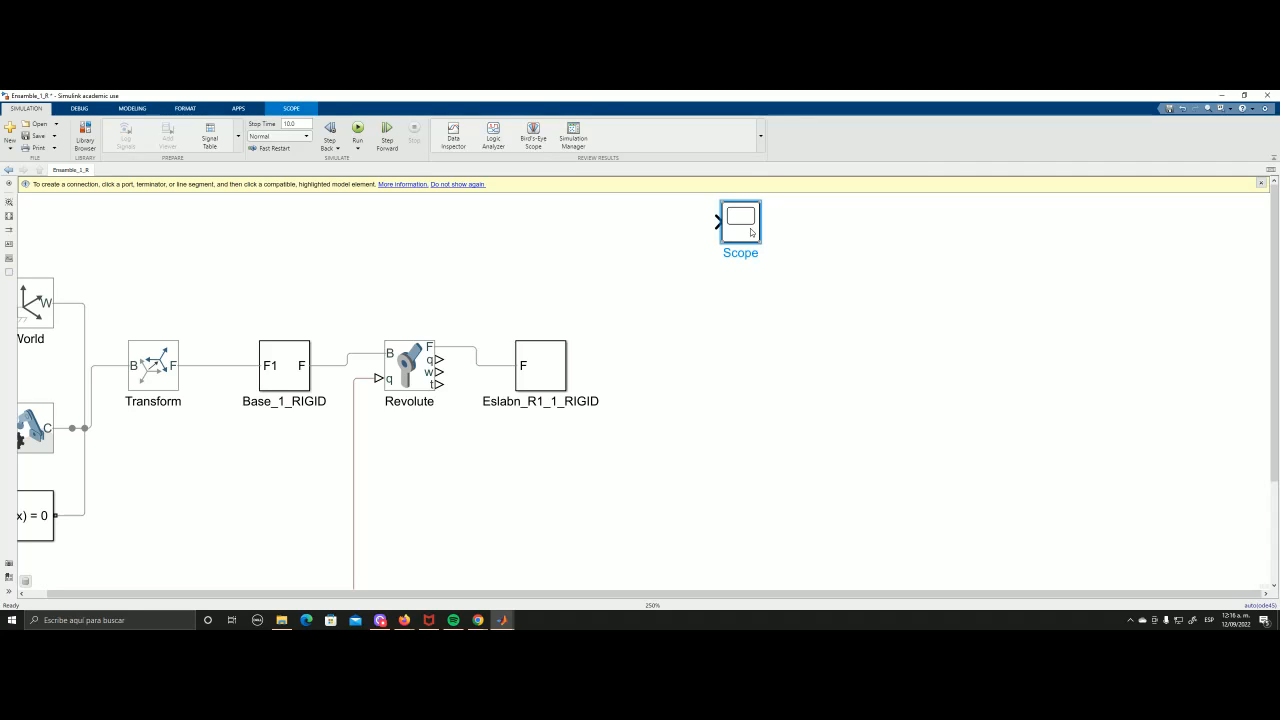
- Create two copies of the Scope block and arrange all three scopes in an evenly spaced vertical column
key(ctrl+c)
click(738, 314)
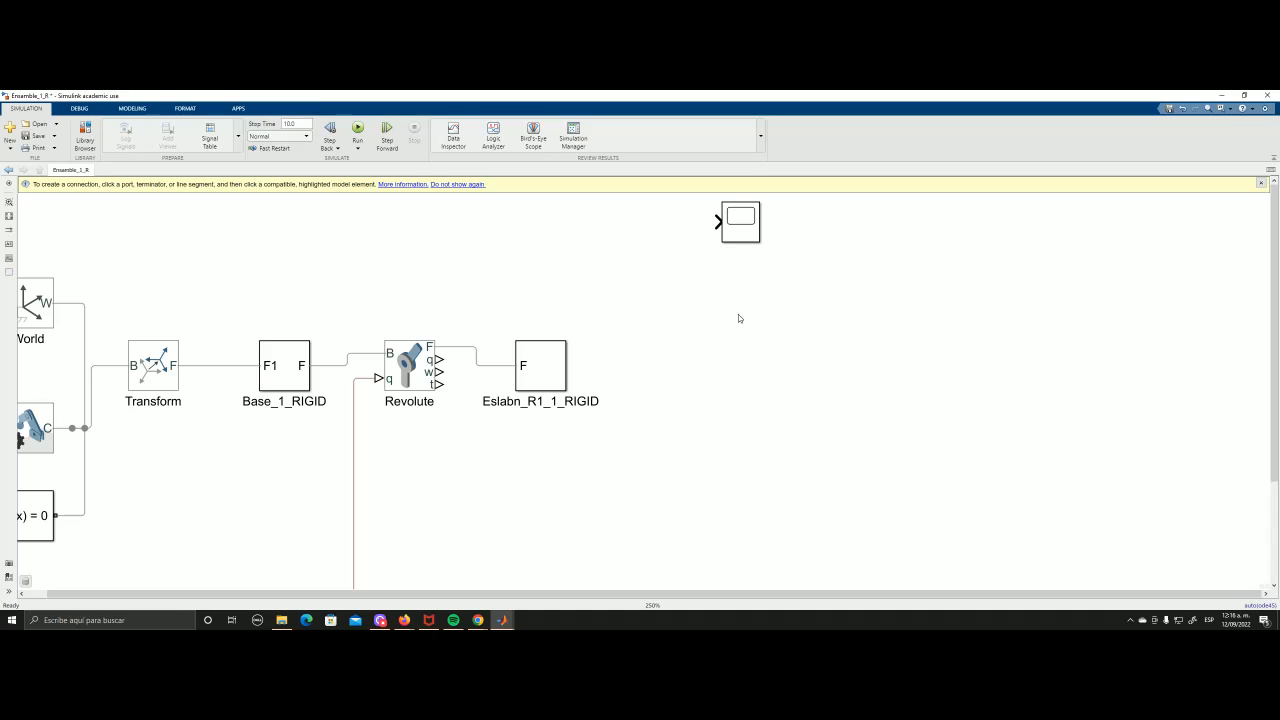
key(ctrl+v)
drag(758, 330, 745, 299)
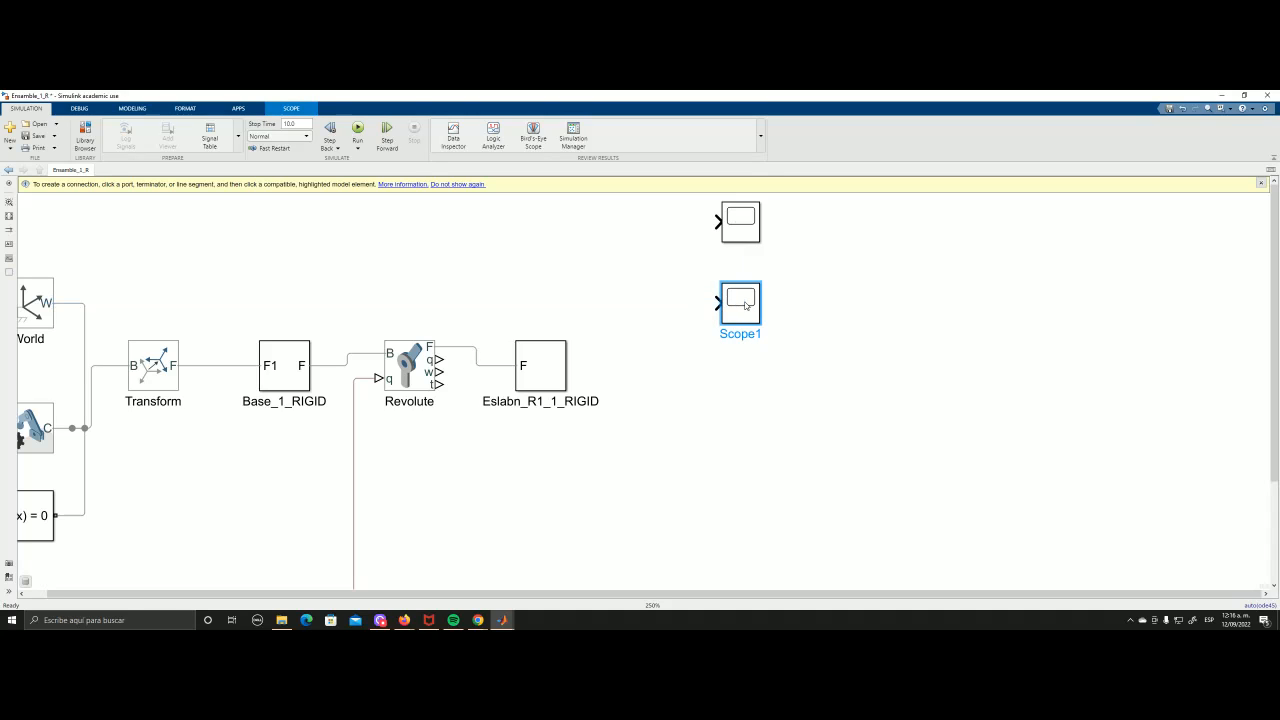
click(737, 372)
key(ctrl+v)
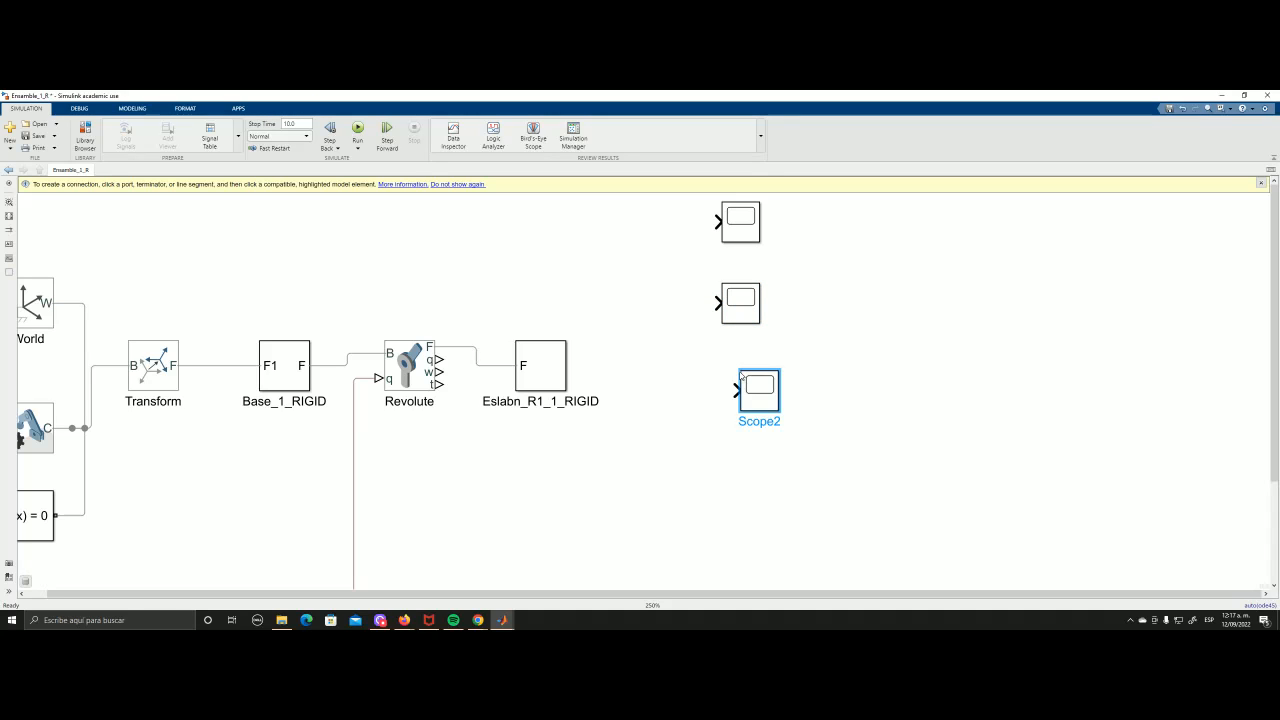
drag(757, 390, 742, 376)
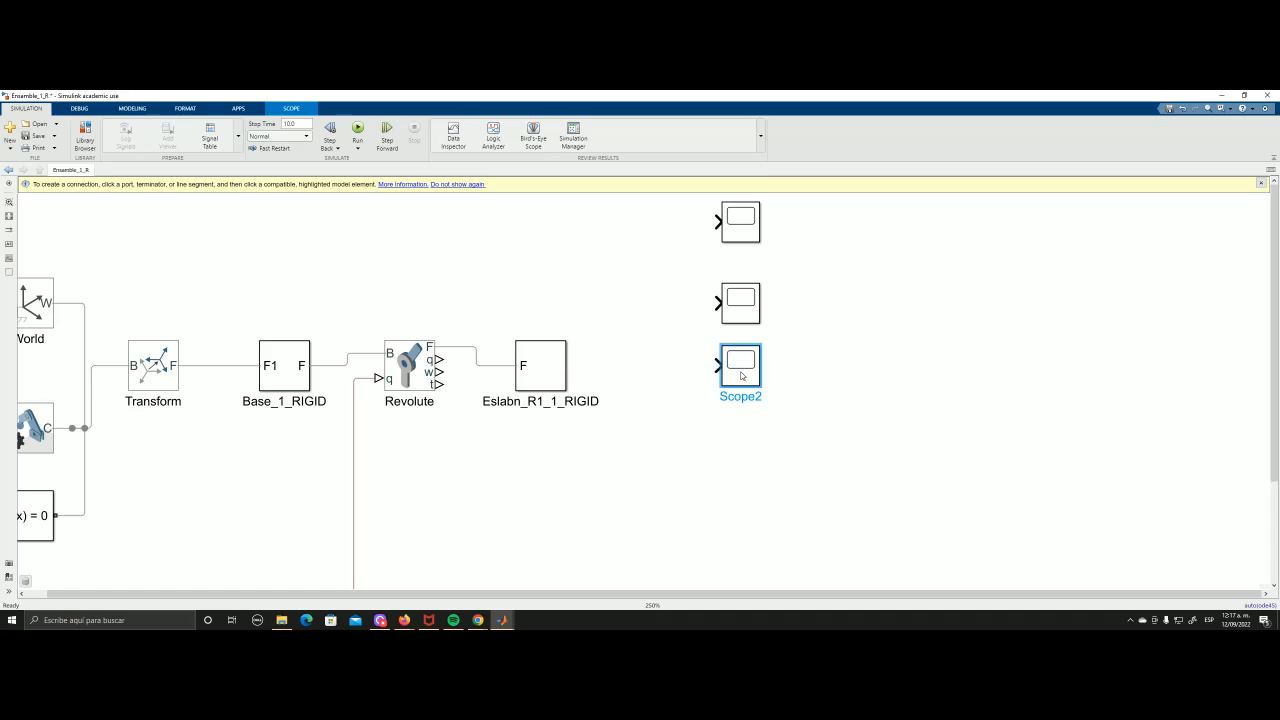
drag(748, 292, 748, 286)
- Open the first Scope and review its main configuration properties, accepting them as they are and closing the scope window
double_click(734, 218)
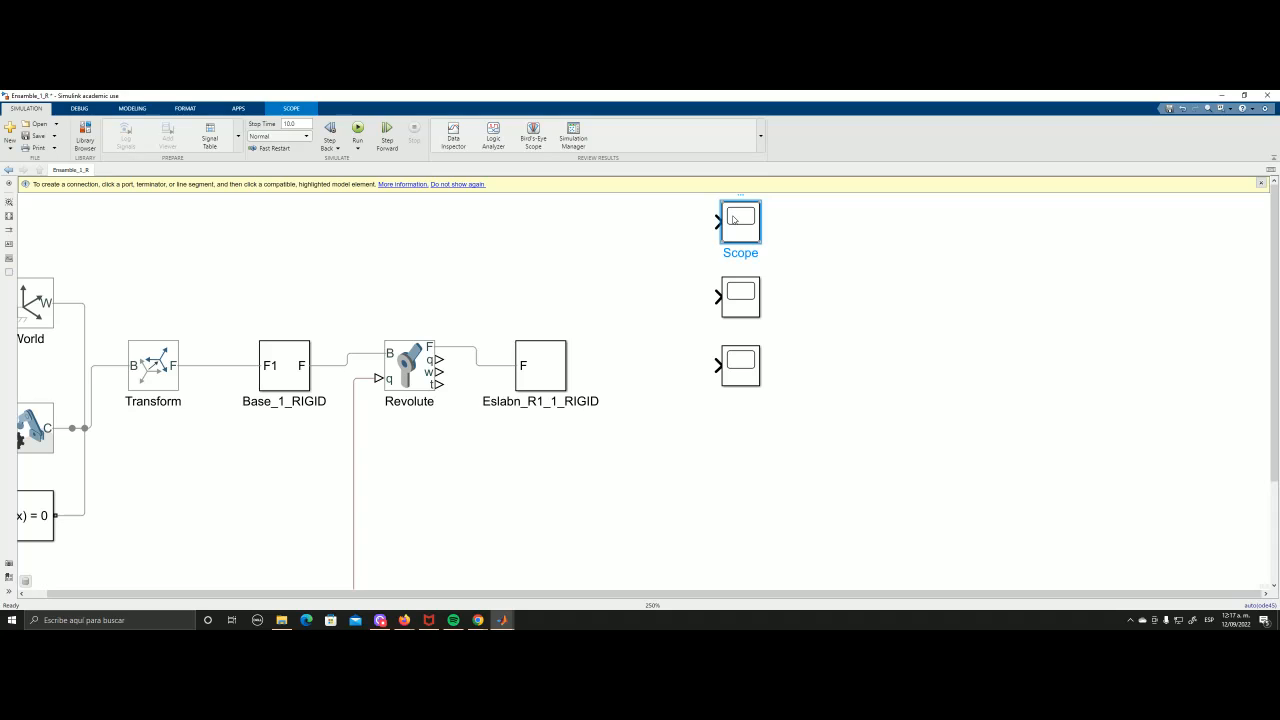
click(733, 219)
mouse_move(502, 620)
click(648, 580)
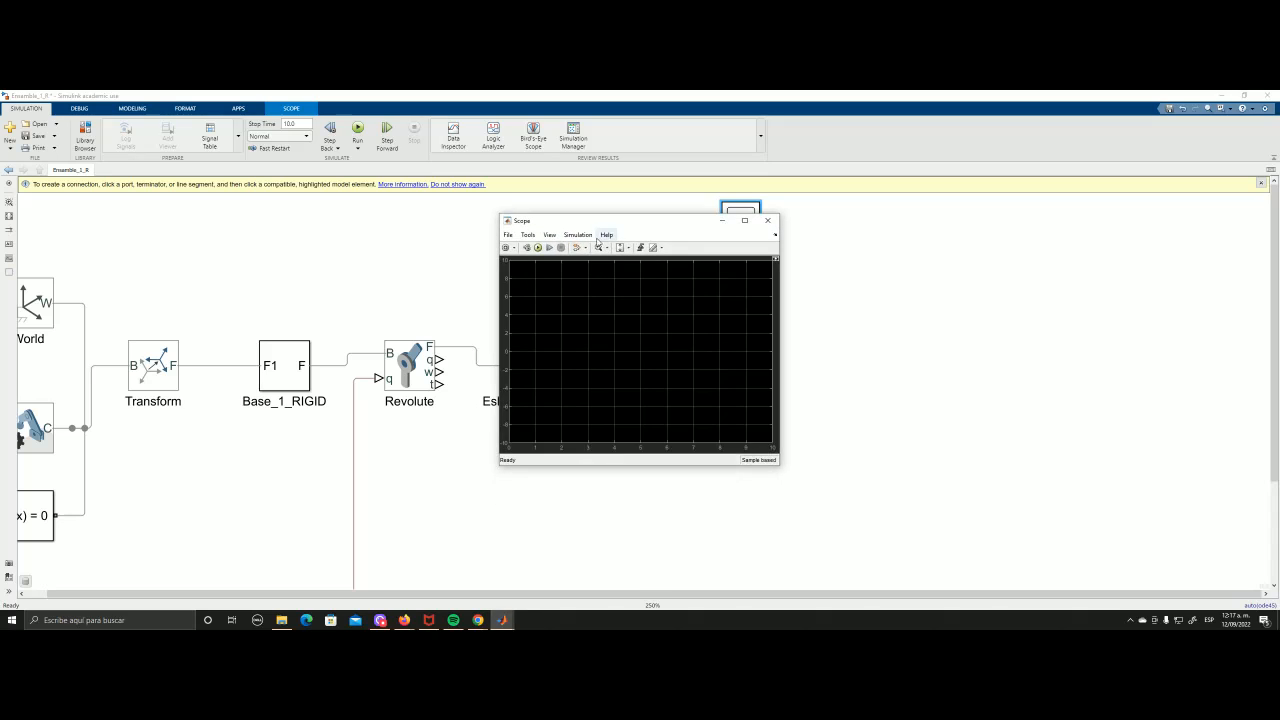
mouse_move(507, 265)
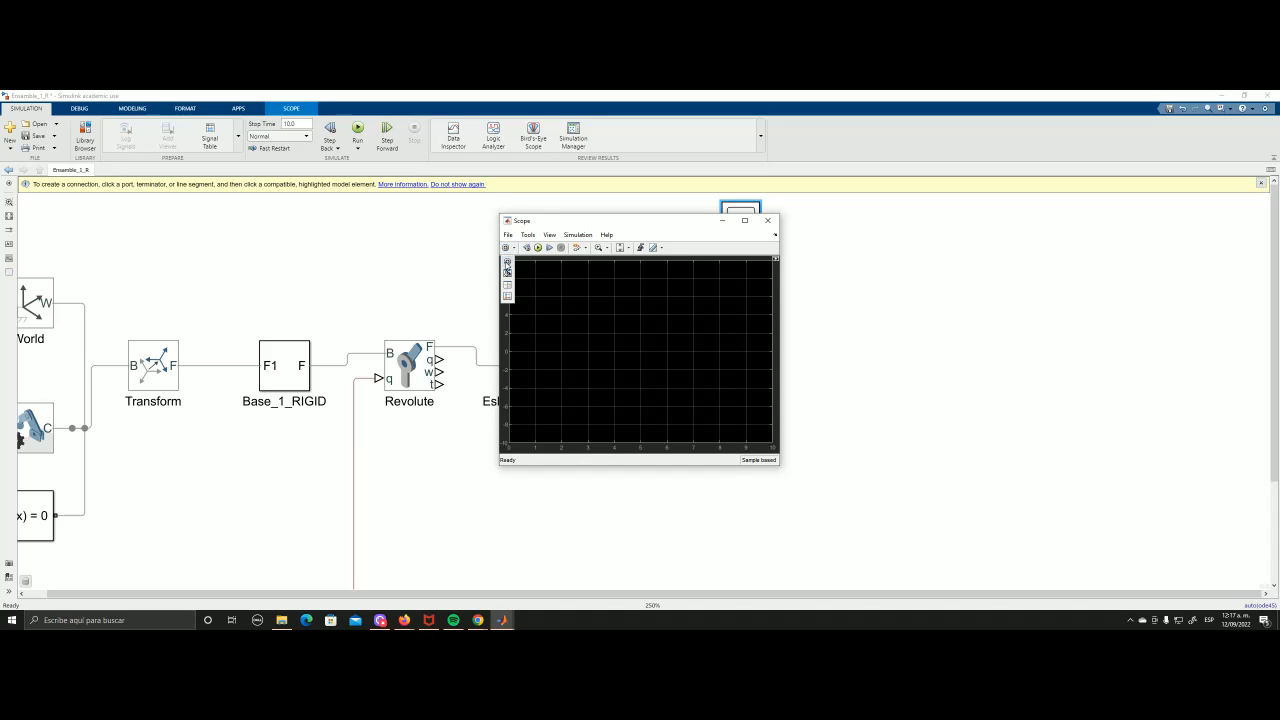
click(505, 247)
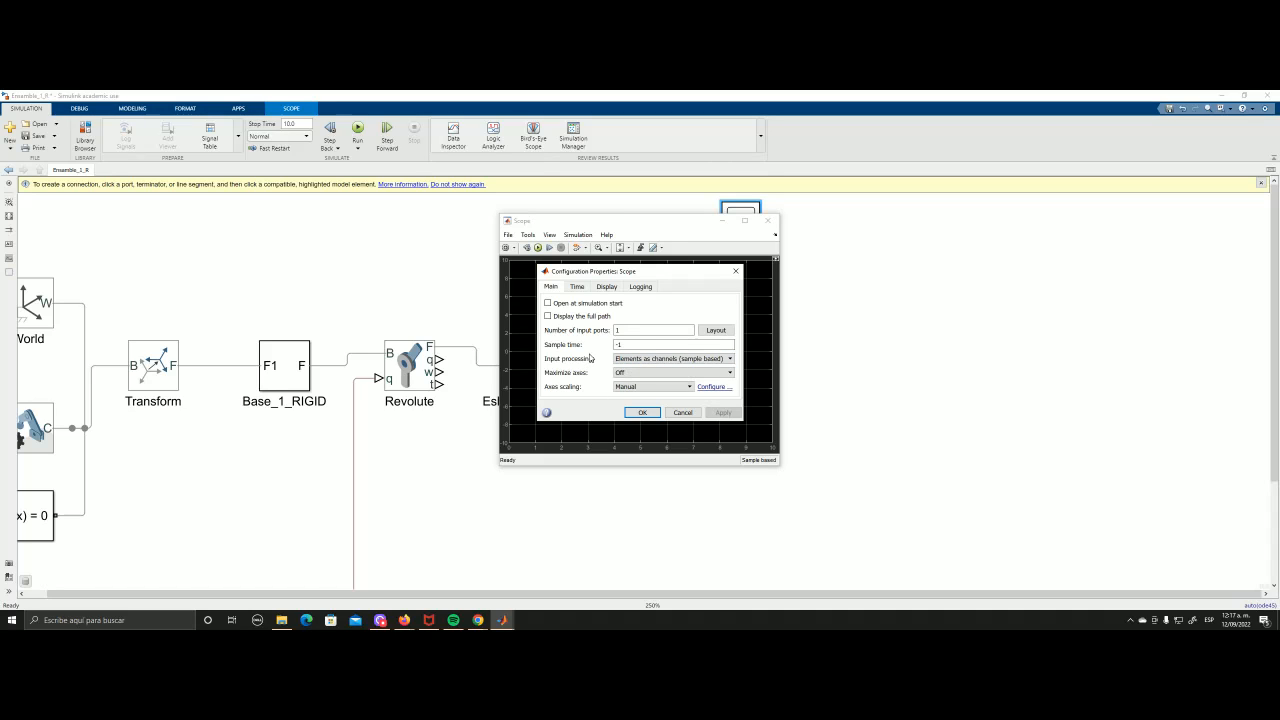
click(644, 413)
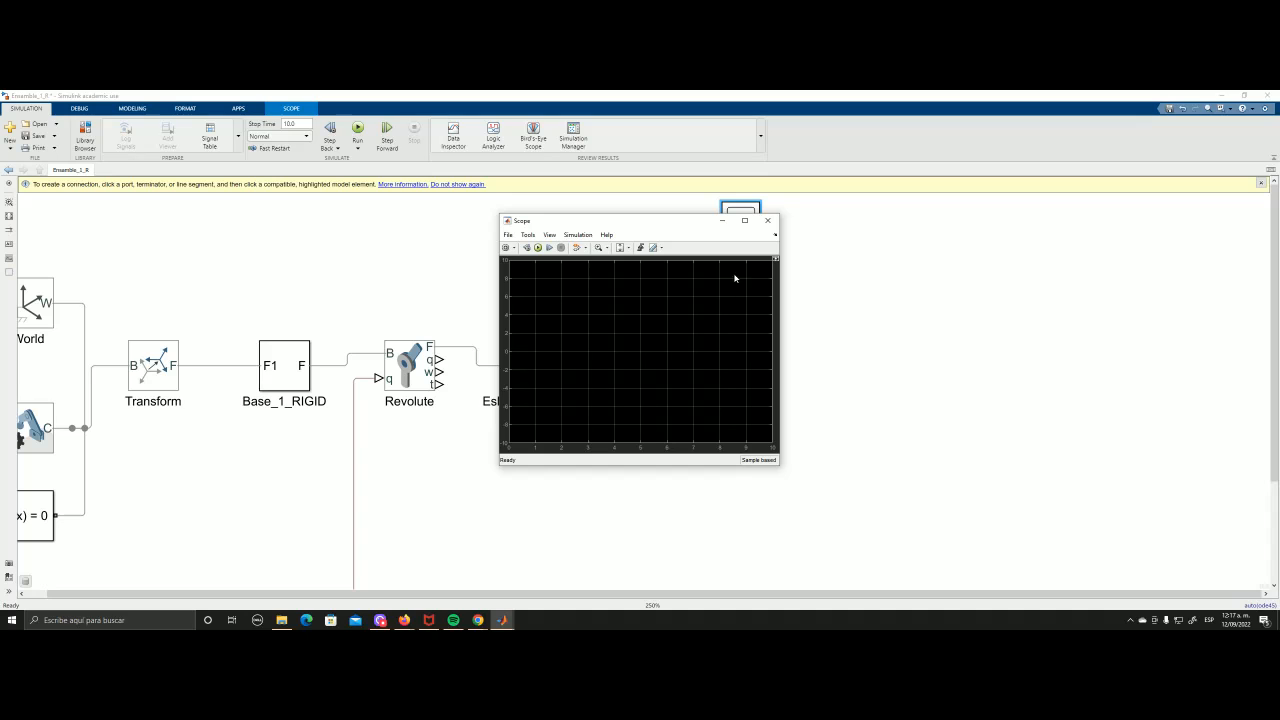
click(767, 220)
- Run a line from the Revolute joint's q output to the first scope and detach its end, leaving it open above the joint
scroll(550, 325, down, 5)
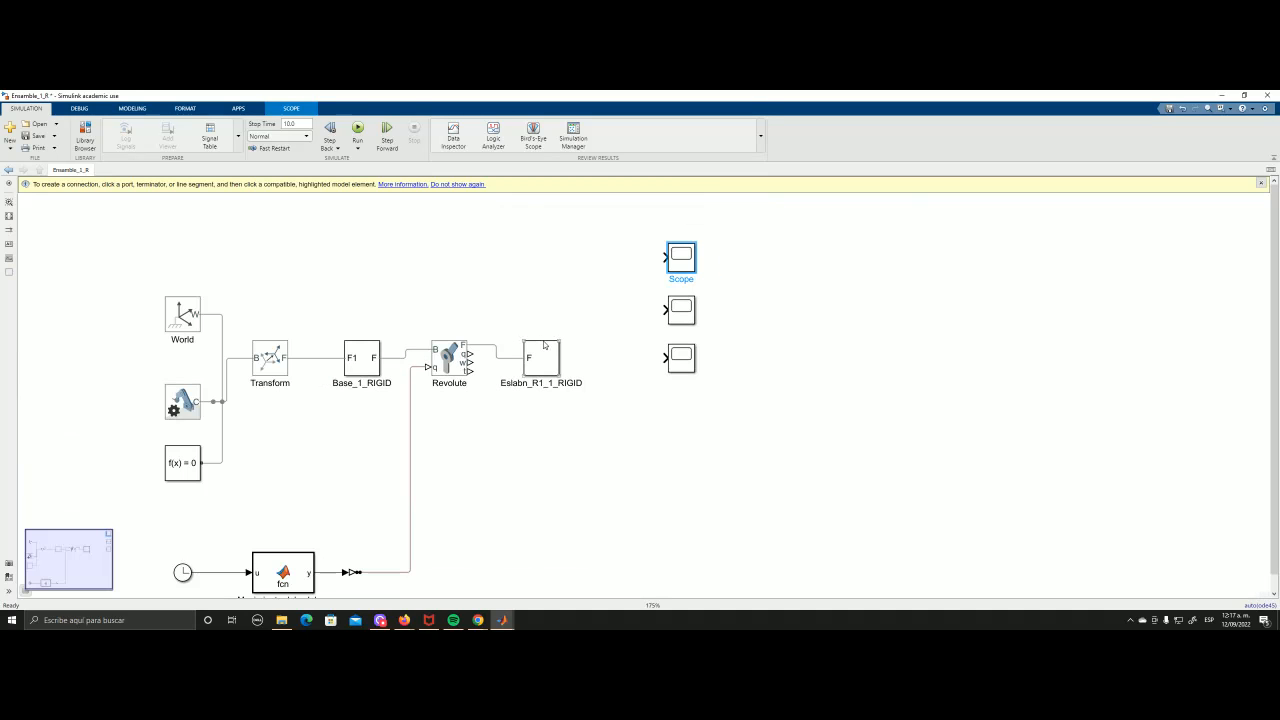
scroll(820, 314, up, 3)
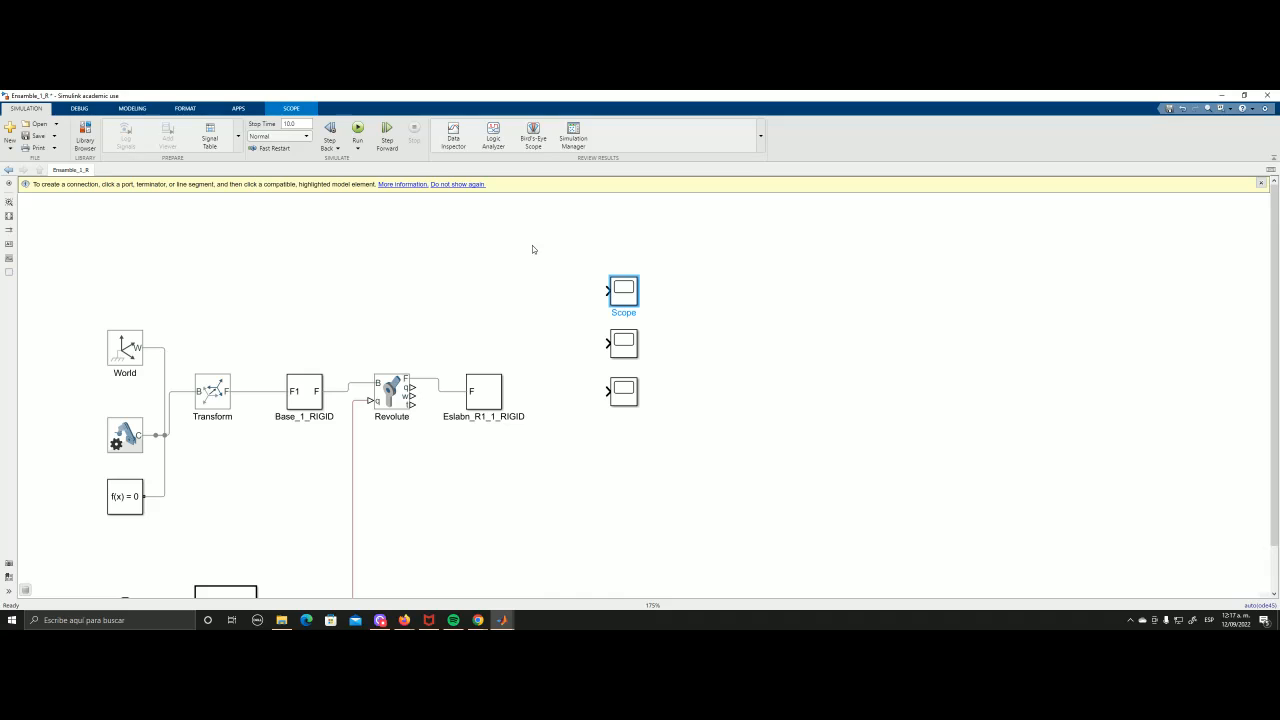
drag(411, 387, 606, 291)
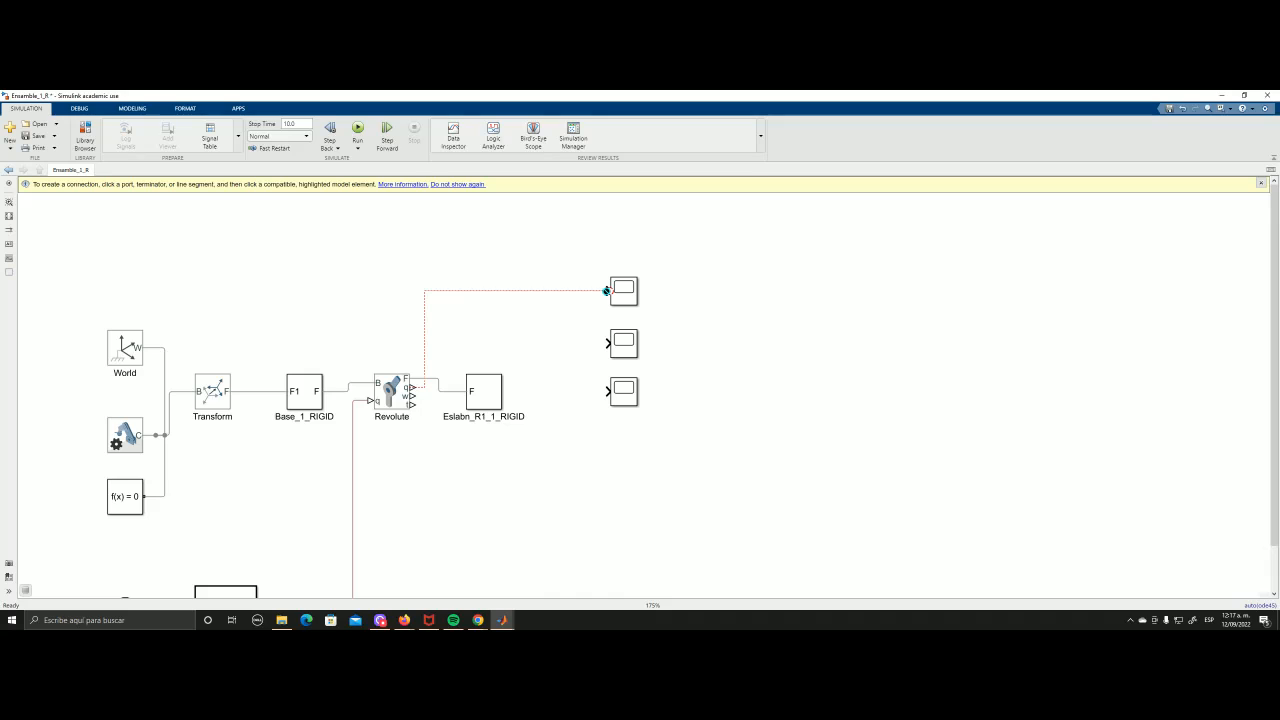
drag(606, 290, 412, 300)
- Move the three scopes farther away from the link block and space them apart to make room for converters
drag(628, 289, 690, 250)
drag(628, 343, 690, 313)
drag(624, 399, 686, 383)
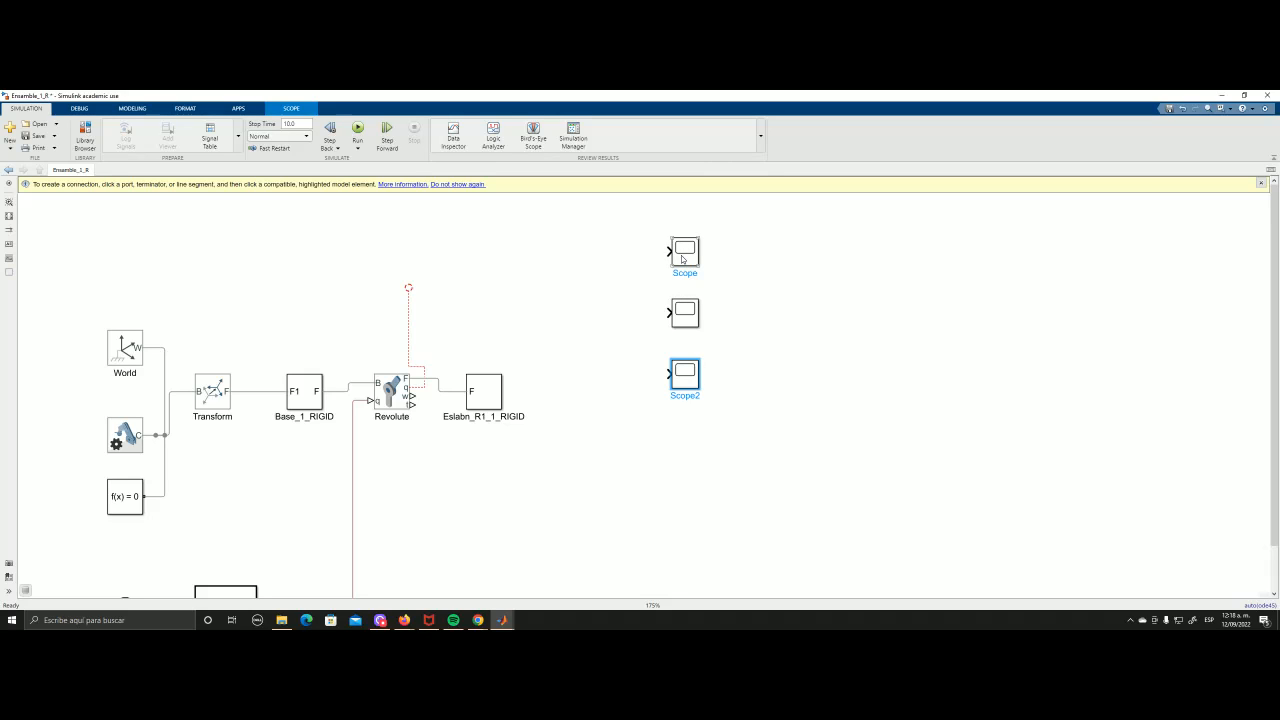
- Add a PS-Simulink Converter block between the Revolute joint and the first scope, level with the scope's input
click(484, 262)
double_click(484, 262)
text(p)
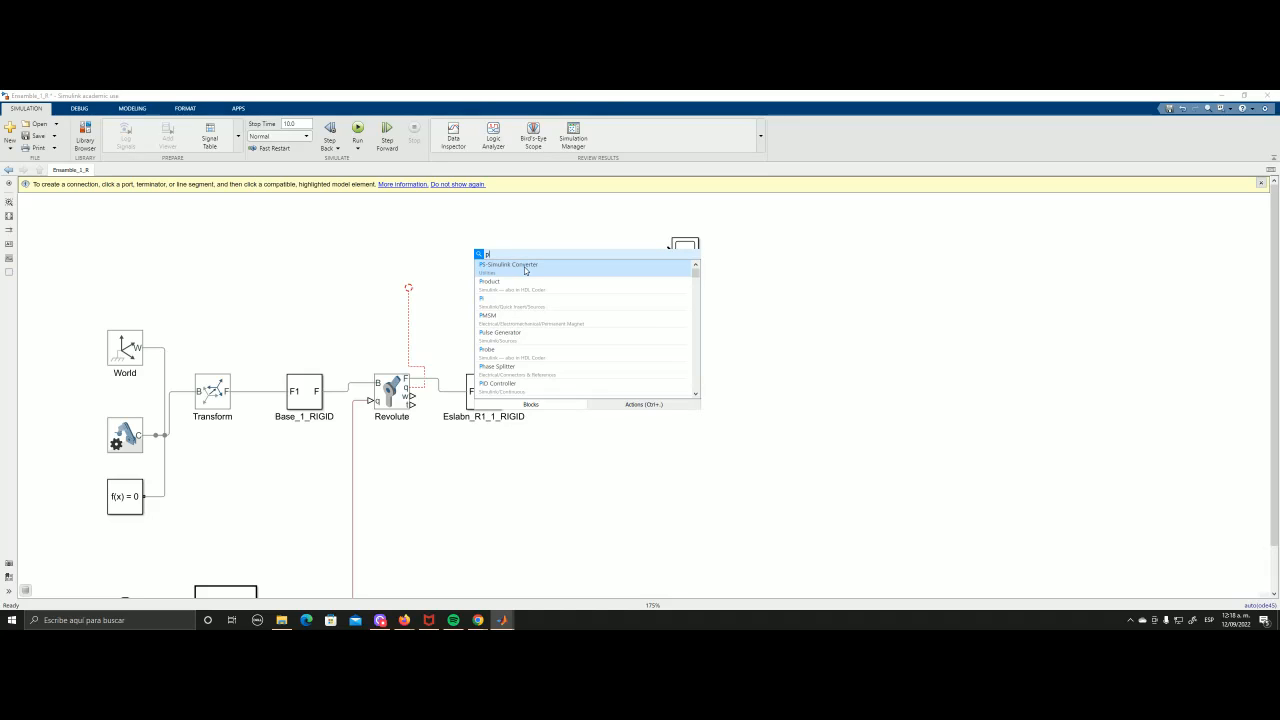
click(484, 270)
drag(491, 269, 503, 260)
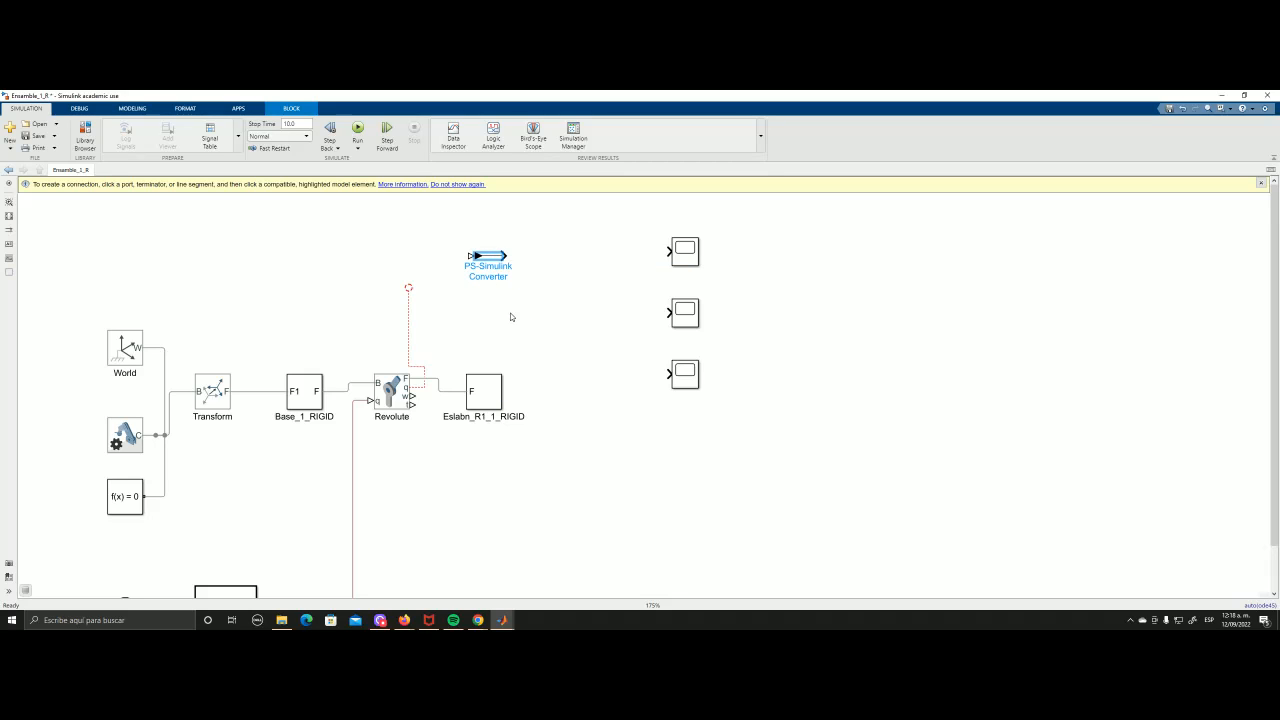
click(496, 293)
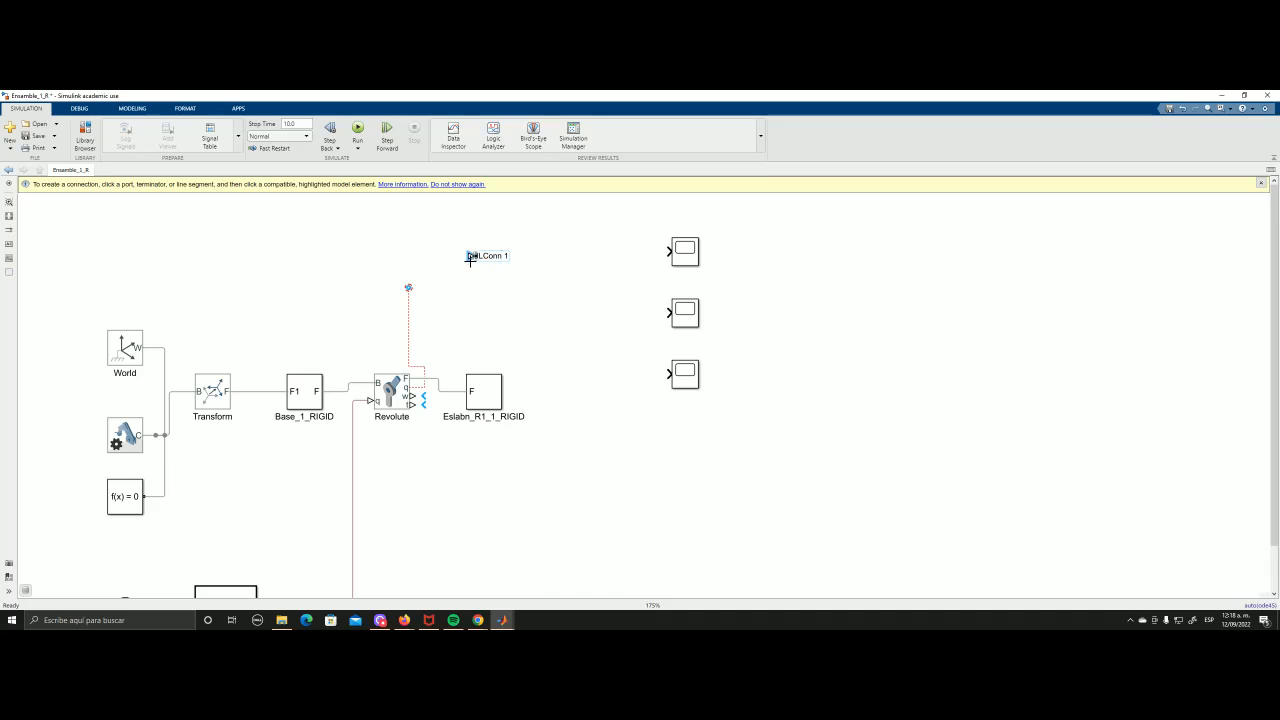
- Set the PS-Simulink Converter's output signal unit to rad and apply it
double_click(465, 267)
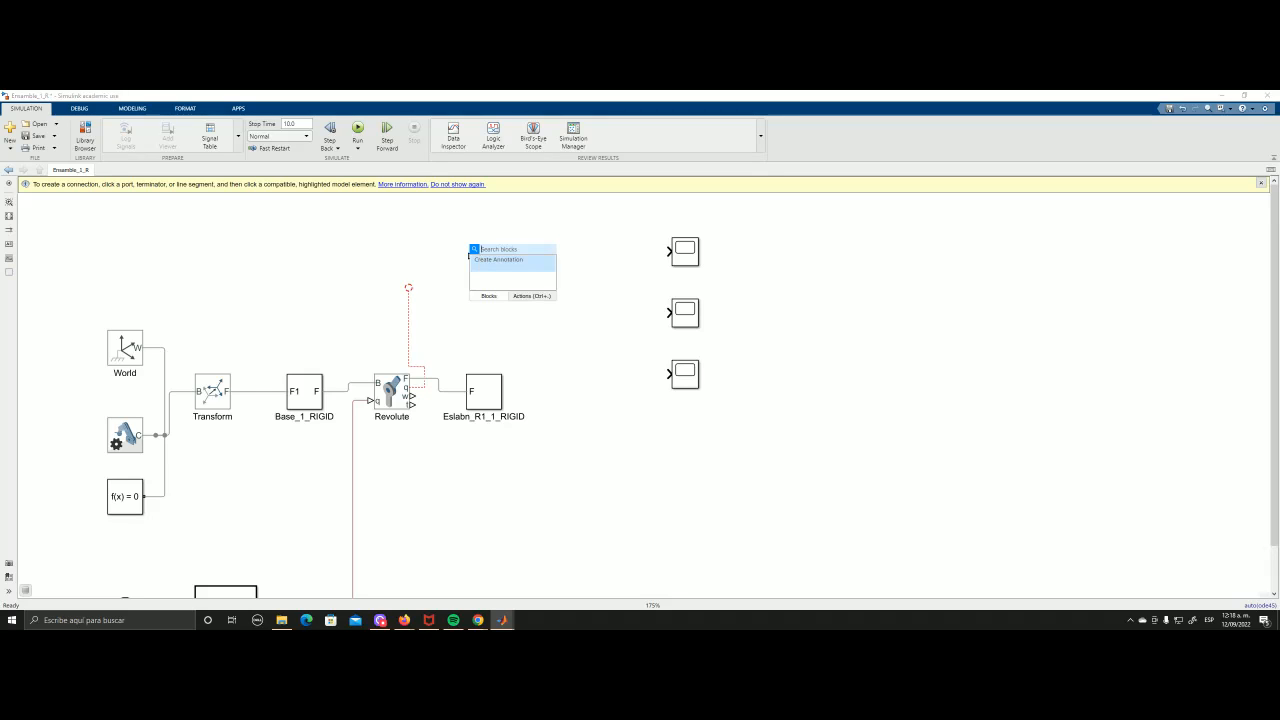
click(465, 267)
click(470, 256)
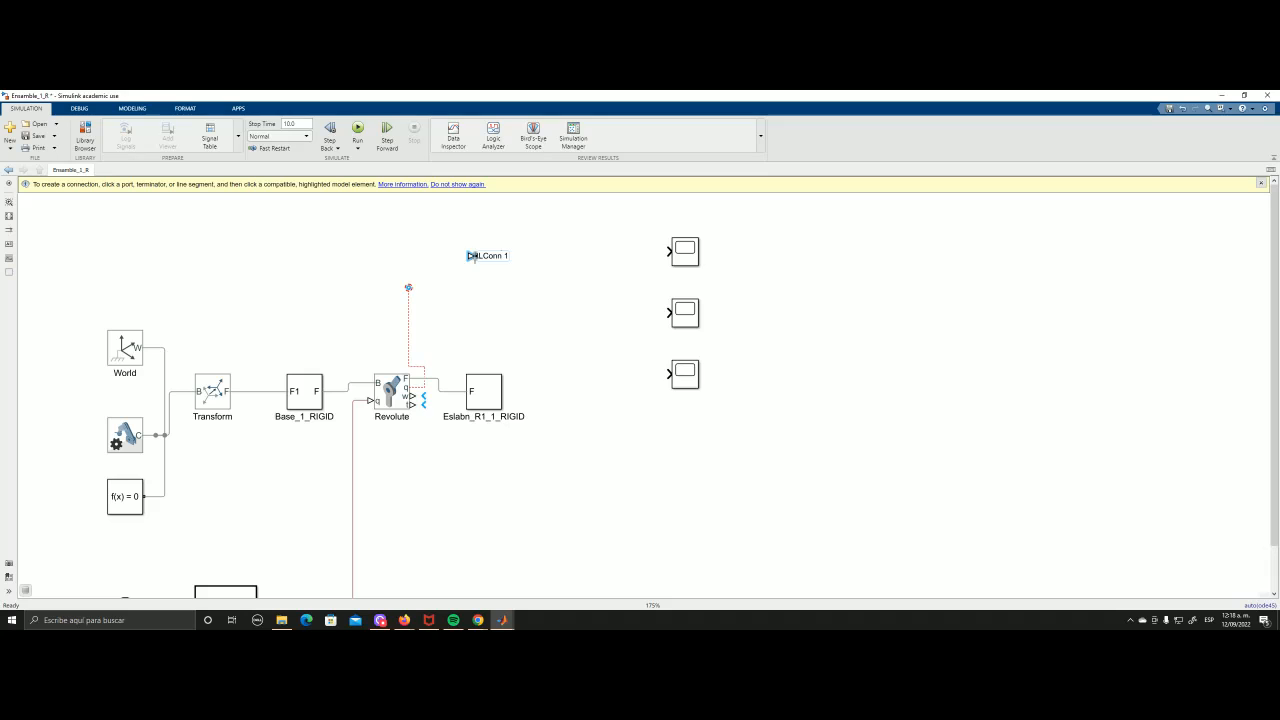
double_click(472, 256)
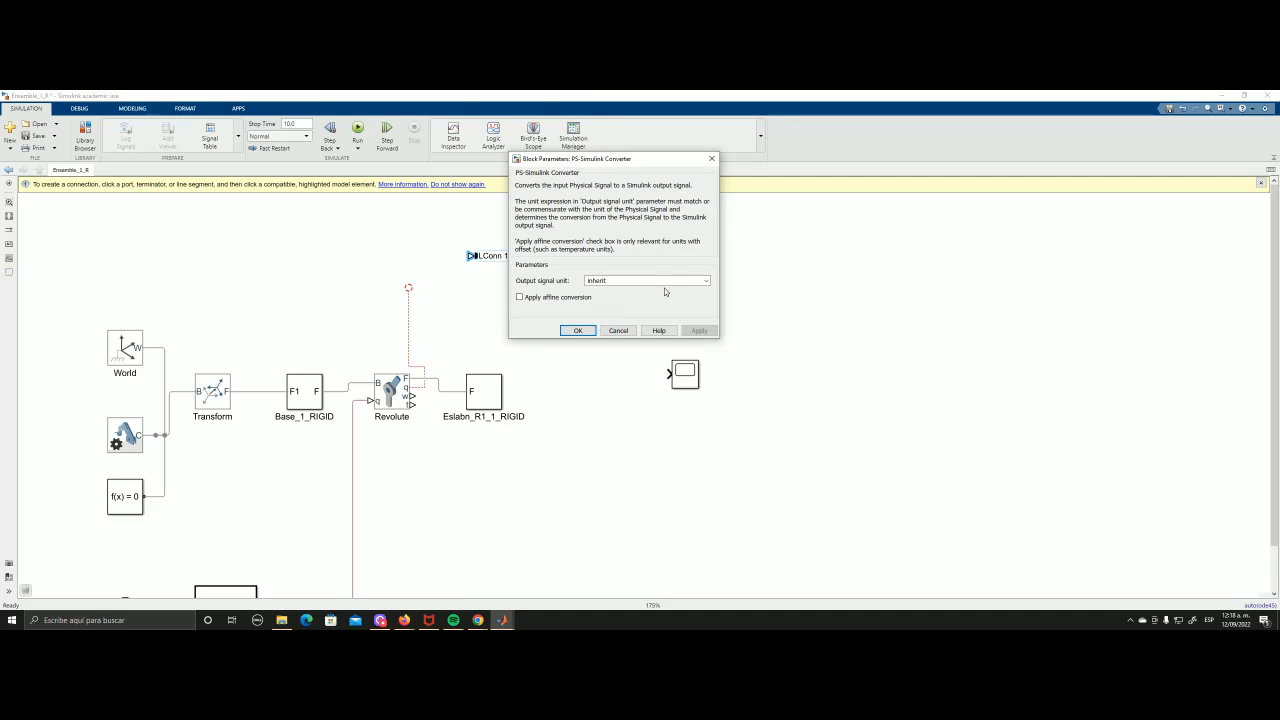
click(700, 281)
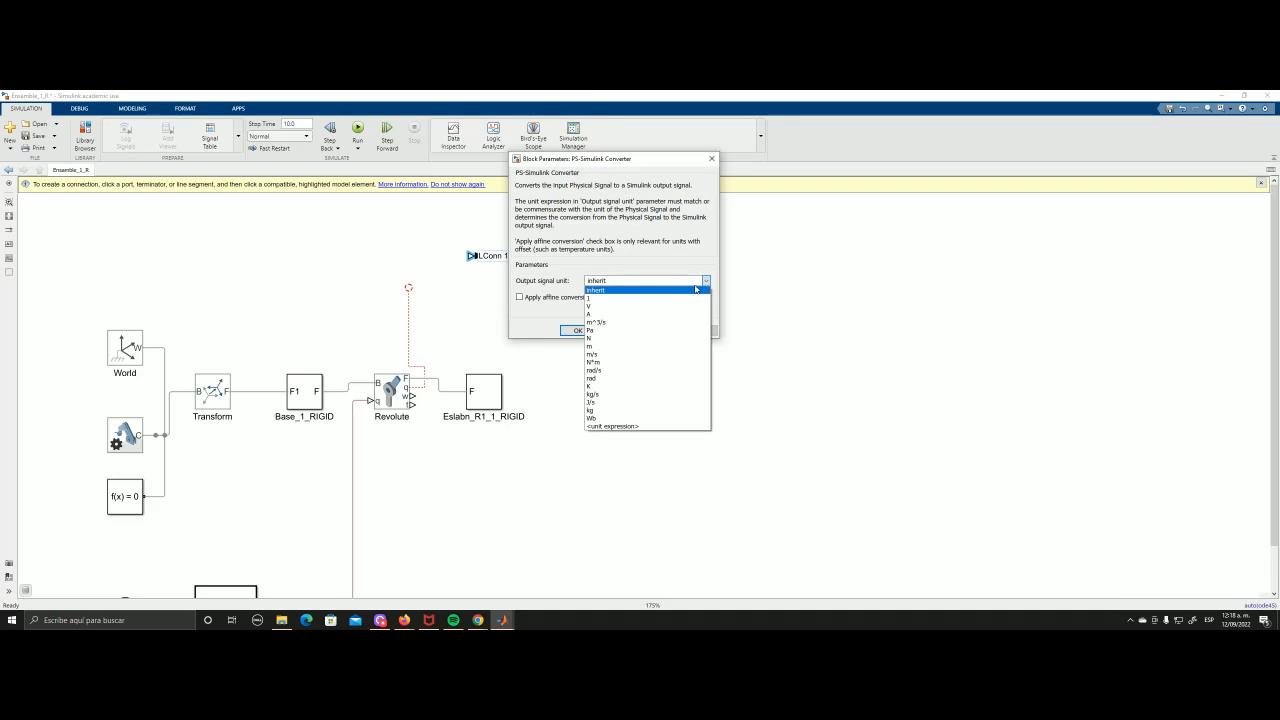
click(629, 380)
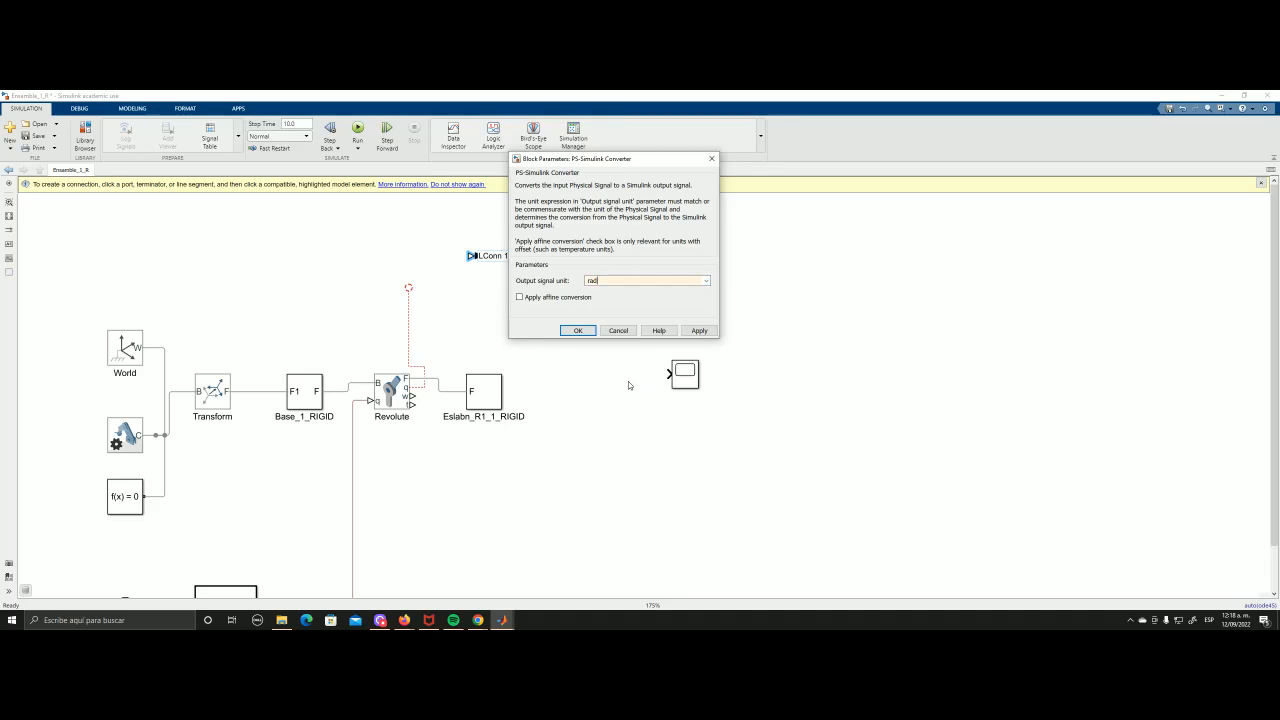
click(699, 331)
click(577, 330)
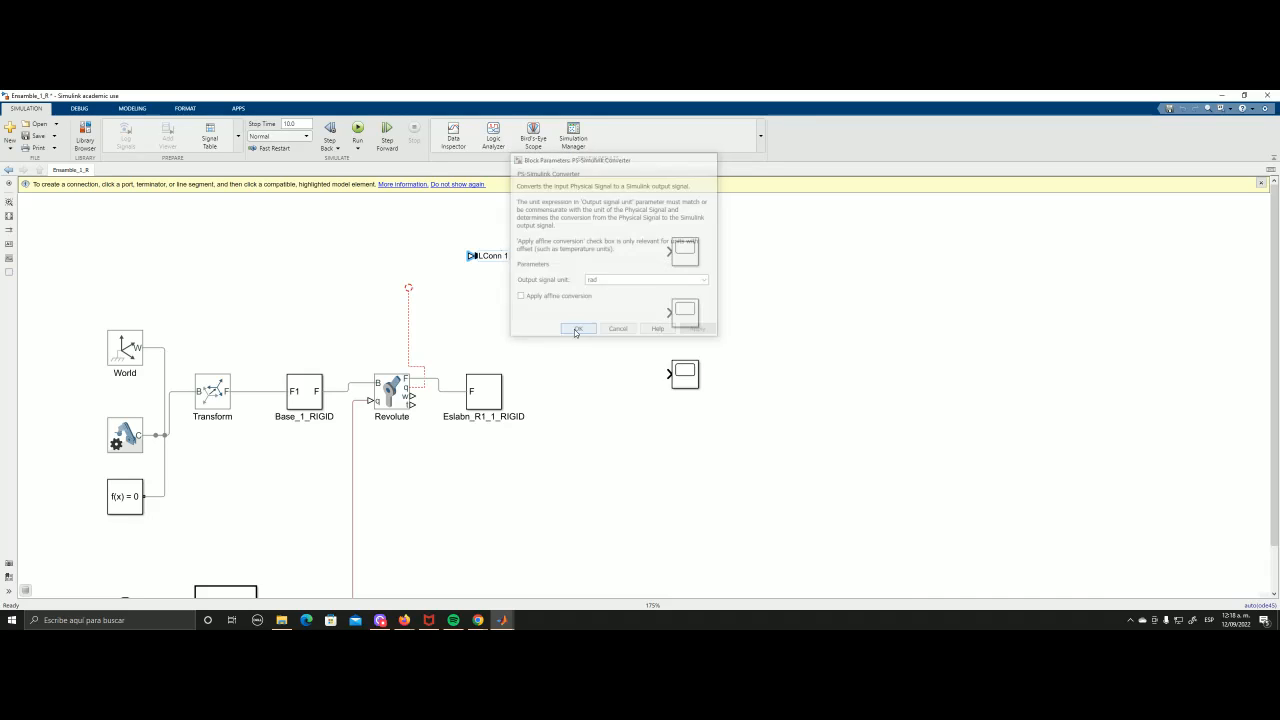
- Connect the Revolute joint's q output through the converter to the first scope and align the scope with the signal line
click(476, 256)
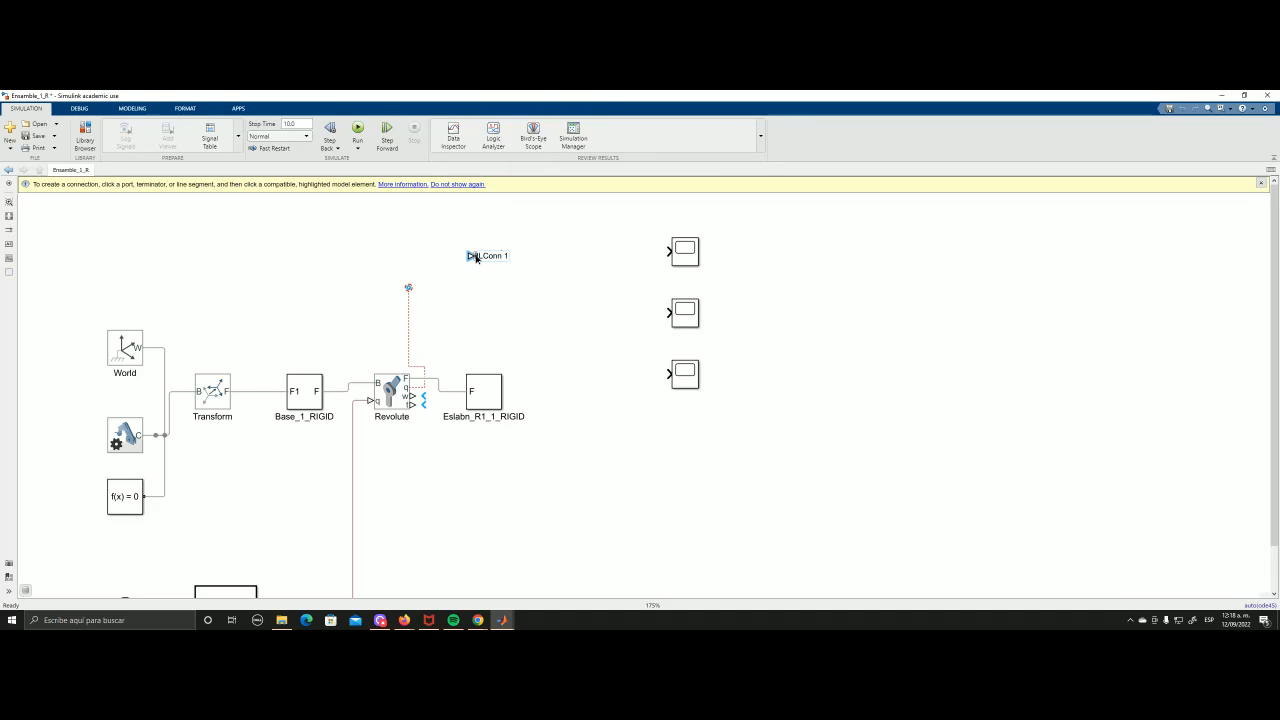
click(491, 299)
drag(408, 287, 691, 256)
click(689, 254)
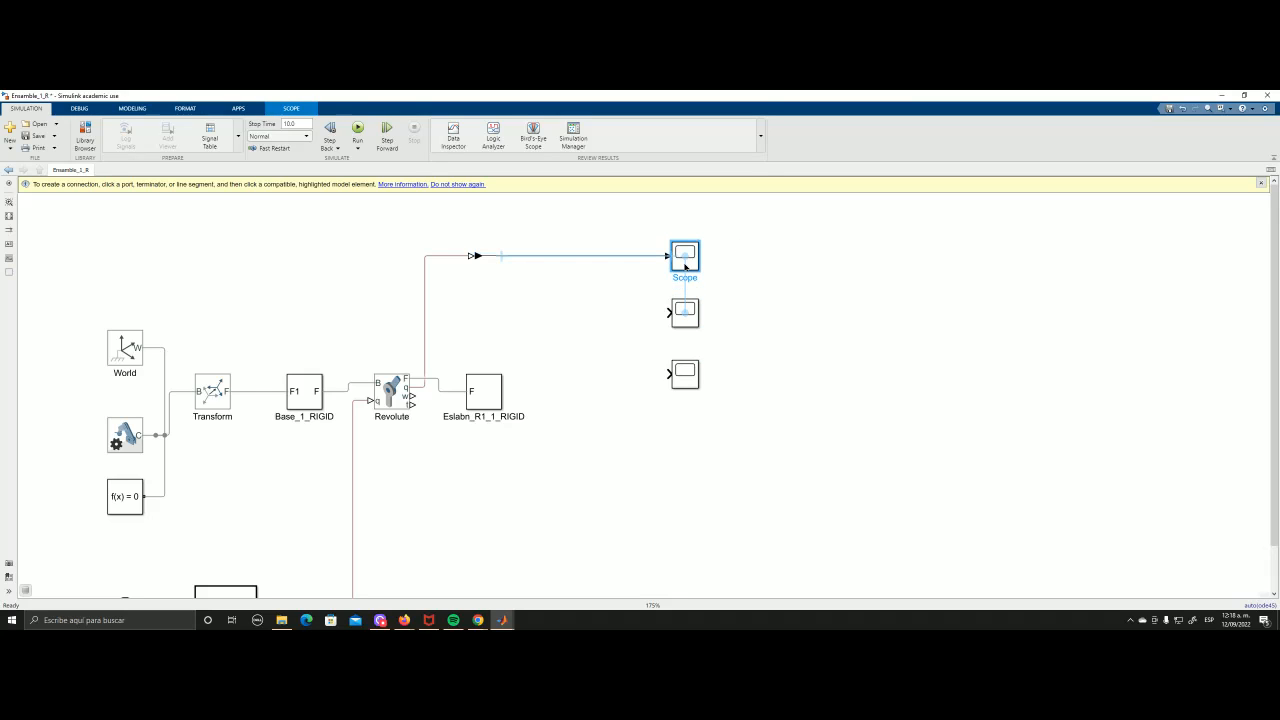
click(564, 310)
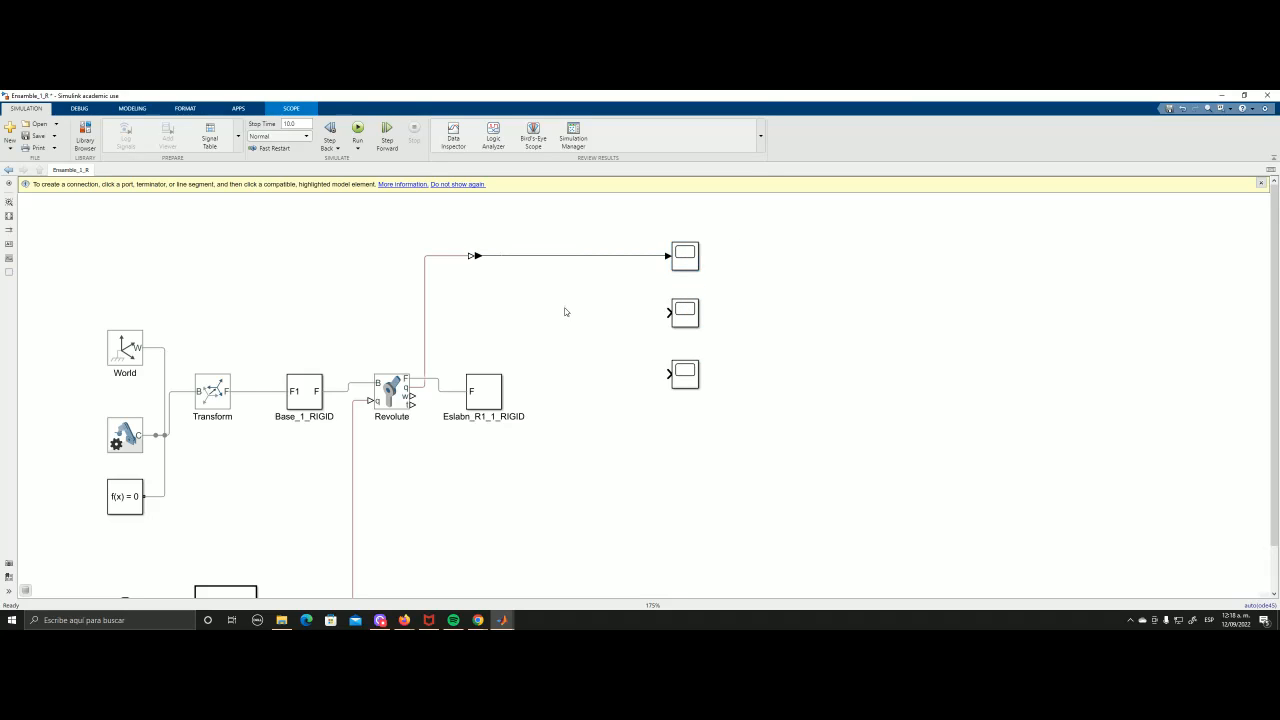
- Add two more PS-Simulink Converter blocks below the first one for the remaining scopes
double_click(490, 311)
text(ps)
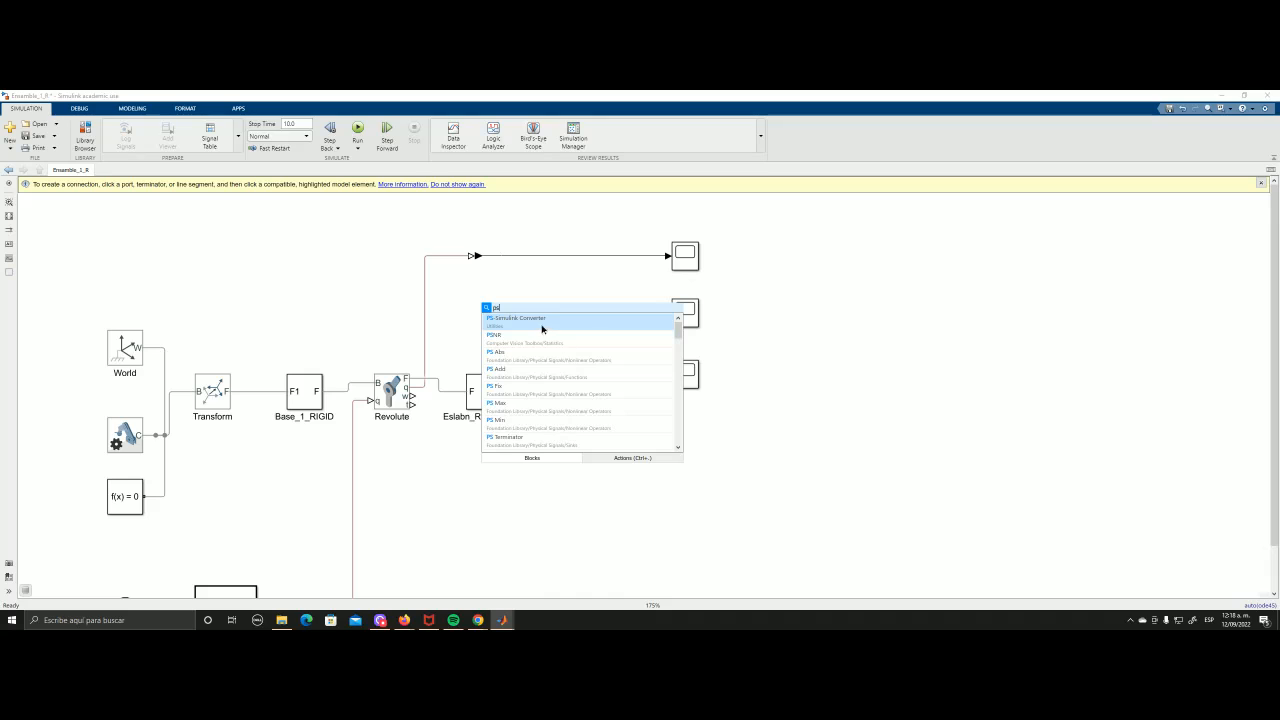
click(542, 329)
click(554, 347)
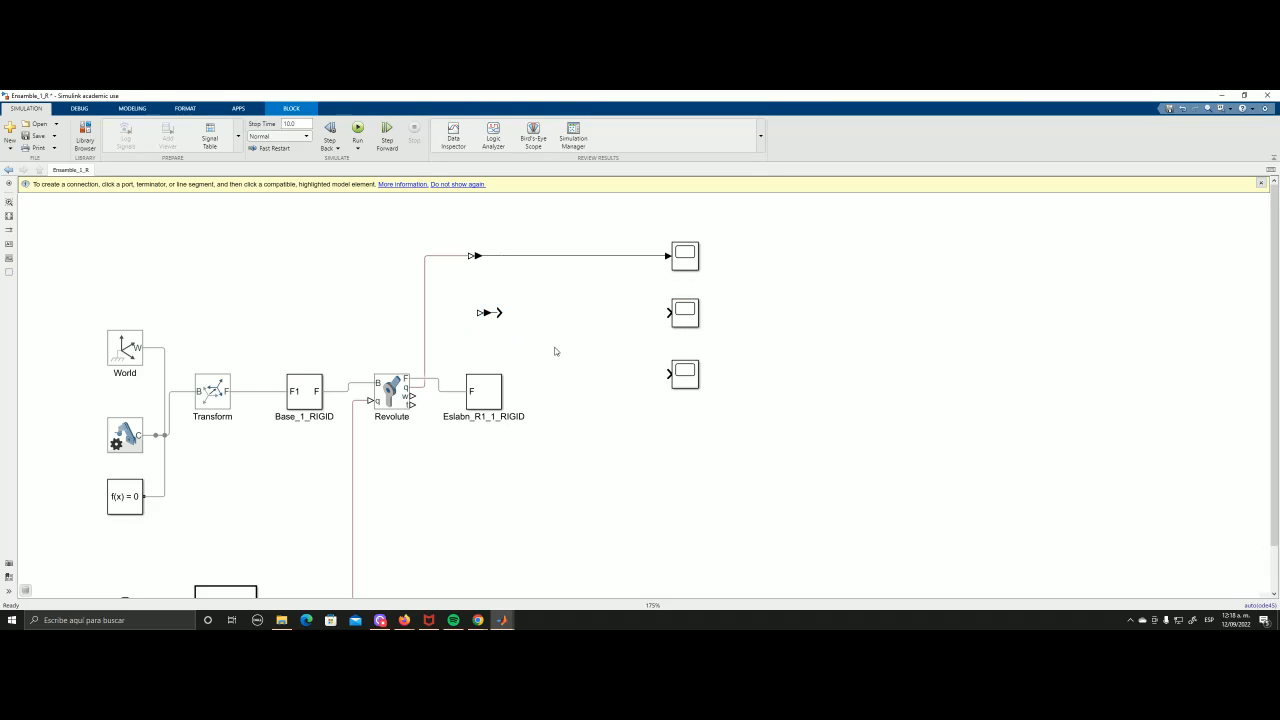
key(ctrl+v)
- Wire the Revolute joint's w and t outputs through their converters to the second and third scopes respectively
drag(412, 396, 670, 312)
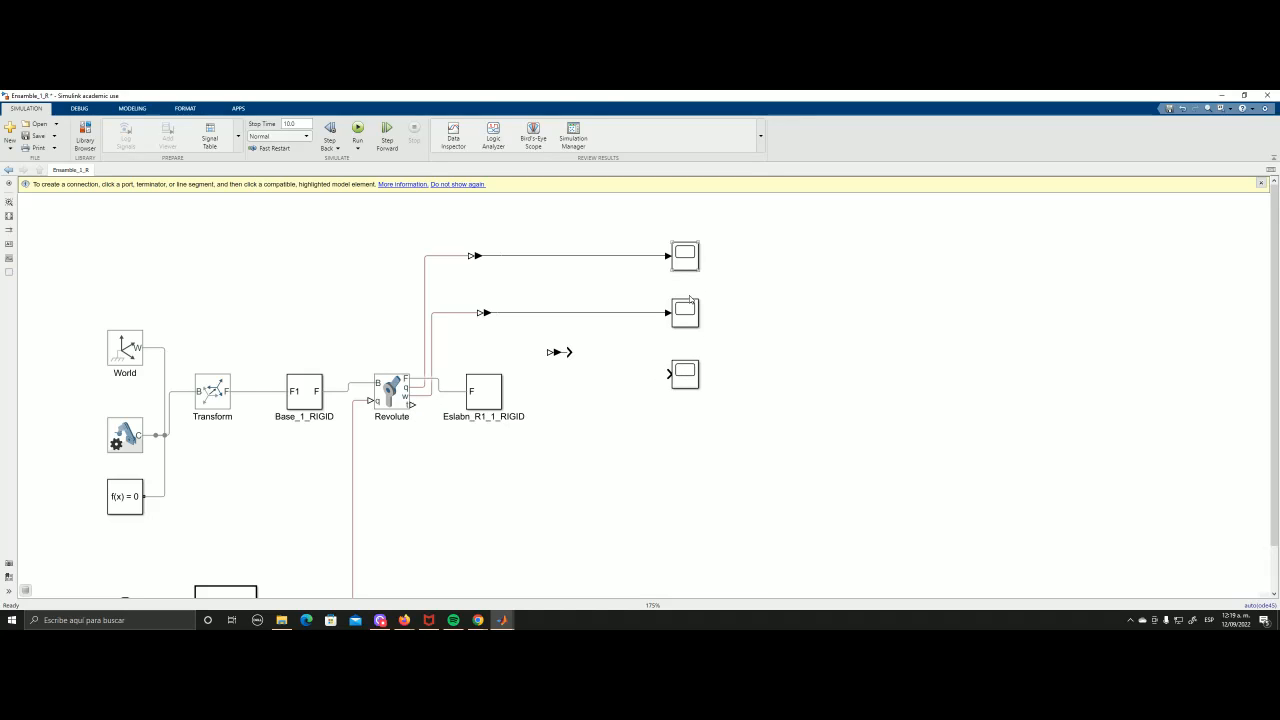
drag(411, 405, 542, 352)
drag(567, 352, 664, 373)
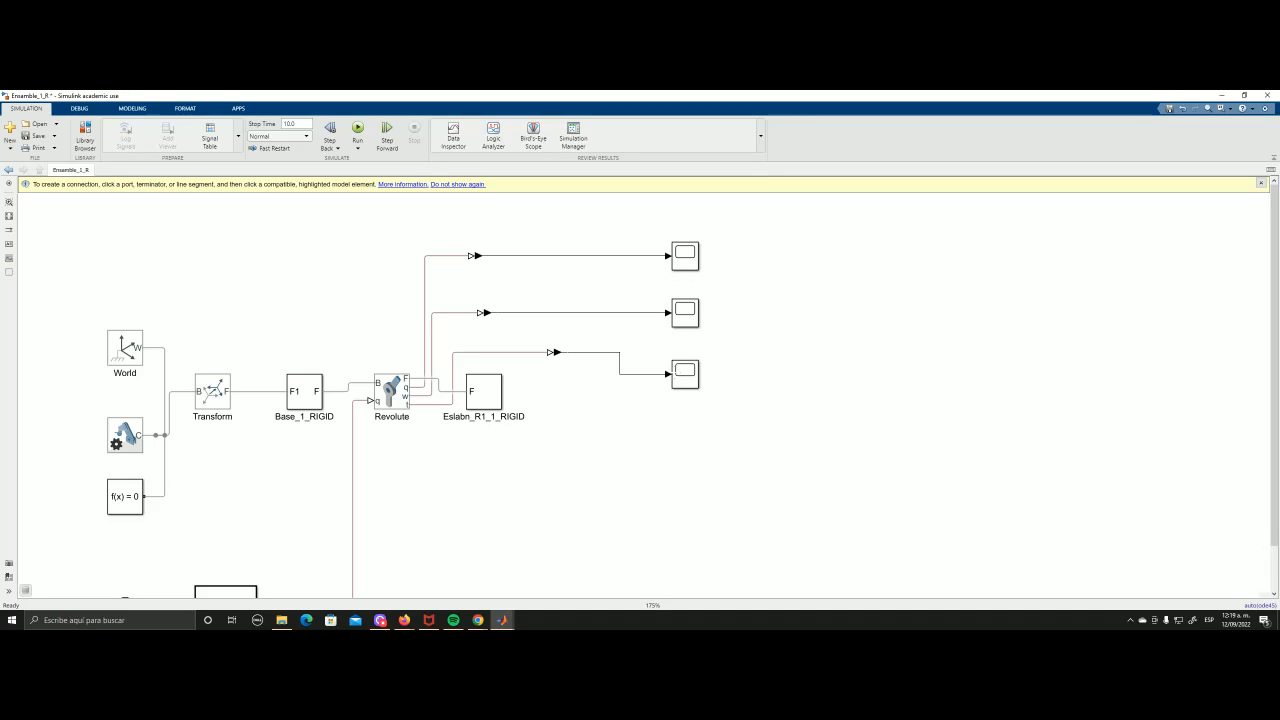
- Label the three converter-to-scope signal lines Posicion, Velocidad and Par, in order from the first scope to the third
double_click(581, 256)
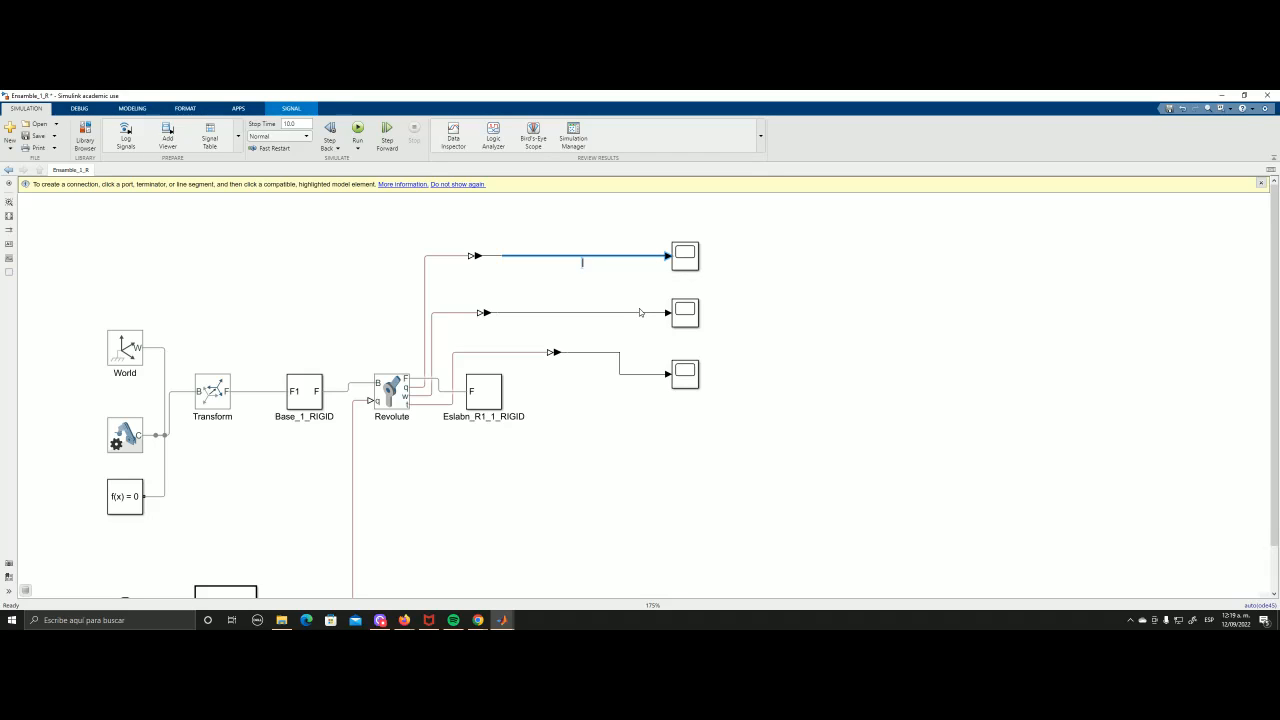
text(Posicion)
double_click(564, 320)
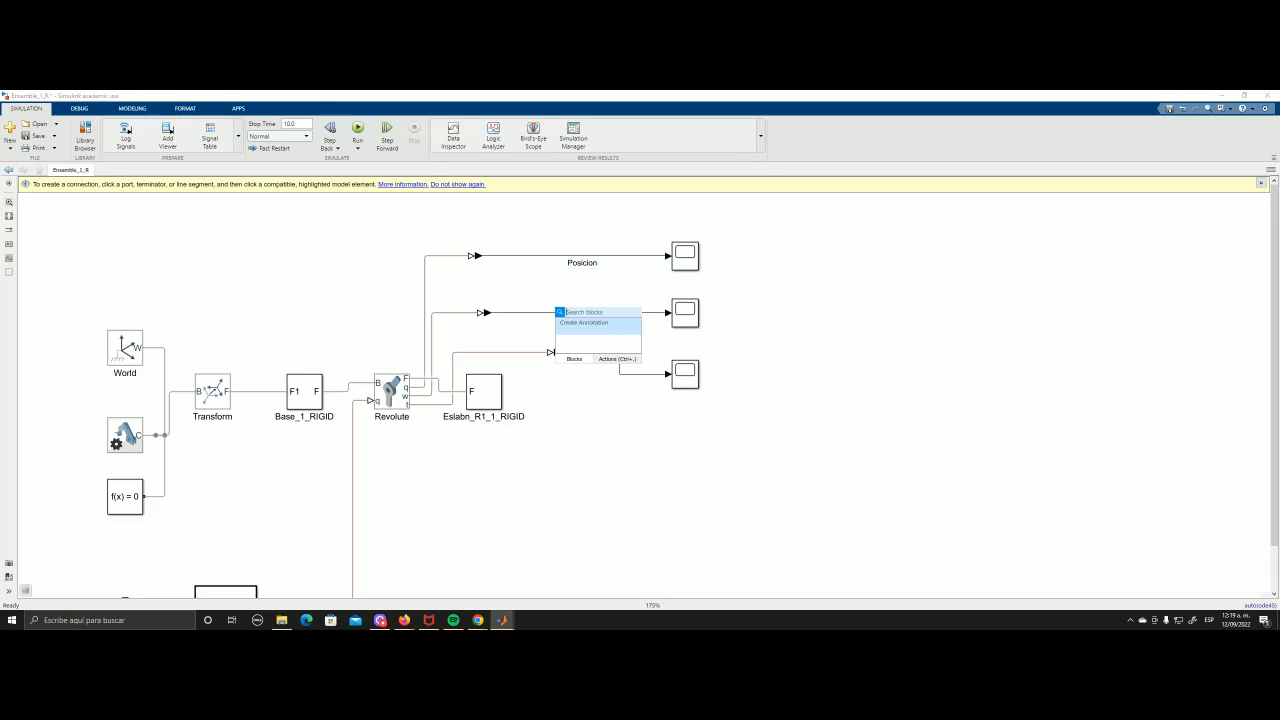
click(571, 313)
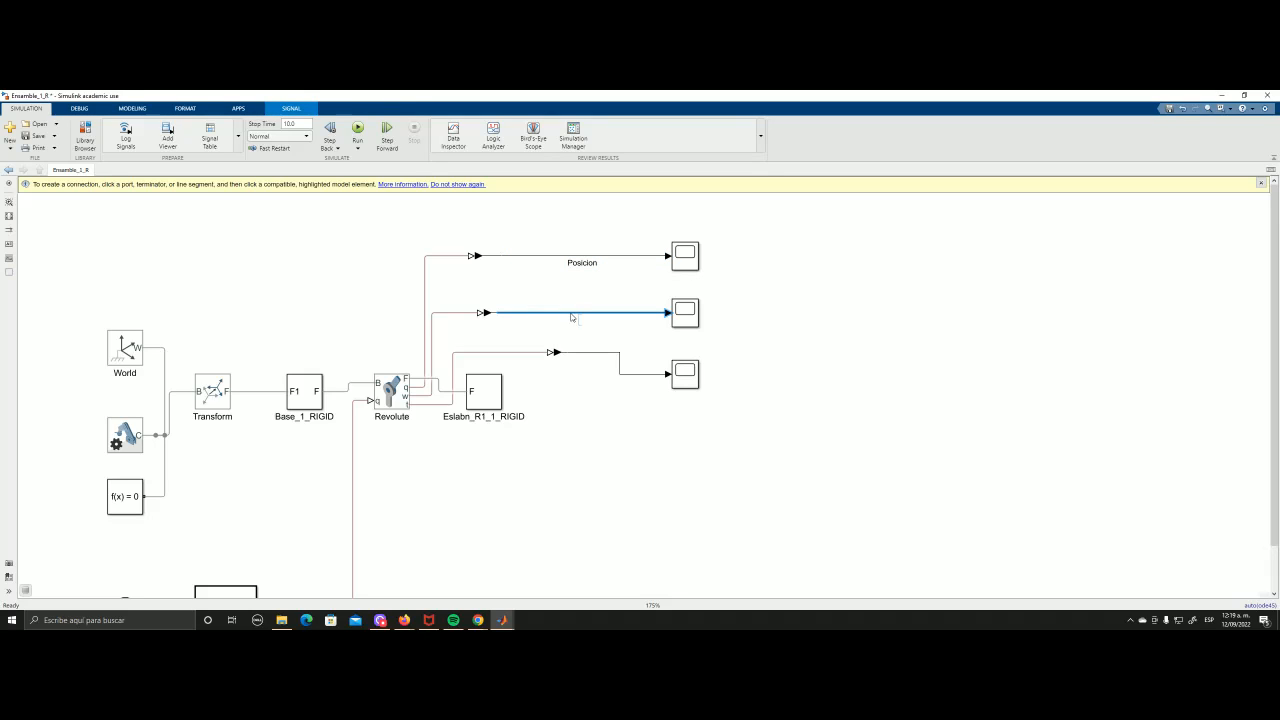
double_click(572, 317)
text(Velocidad)
click(617, 354)
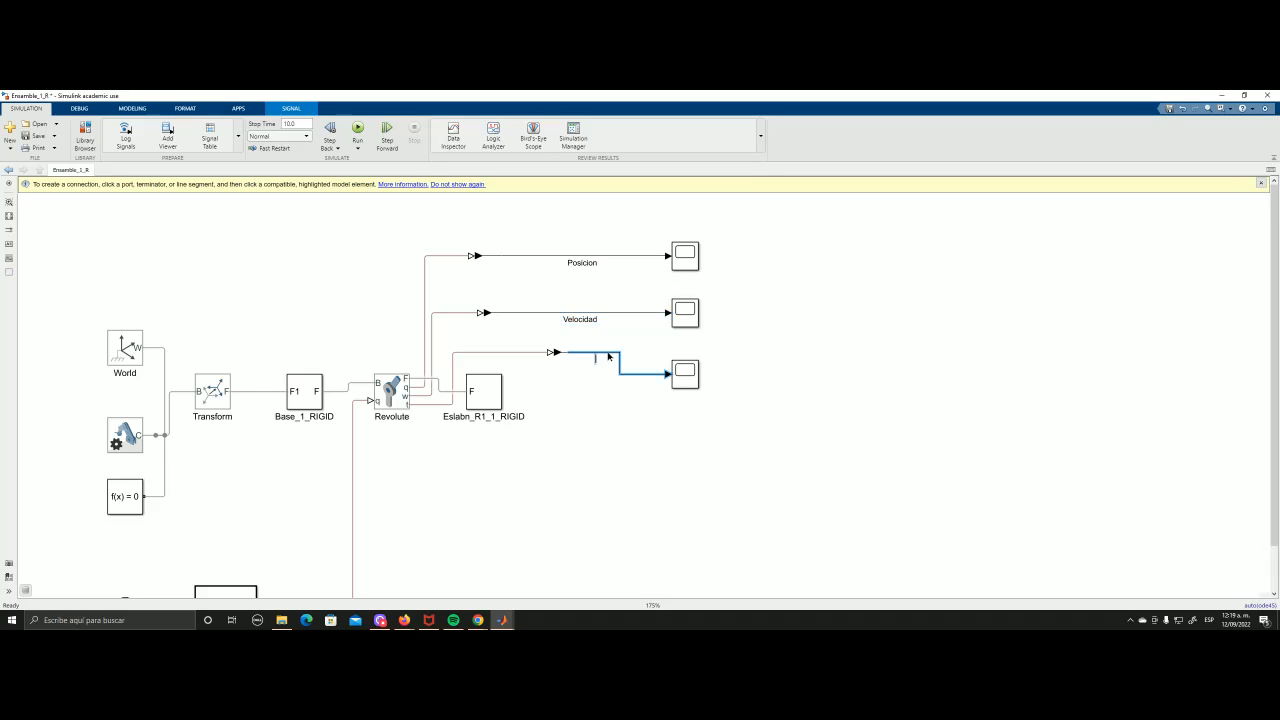
double_click(608, 356)
text(Par)
click(591, 491)
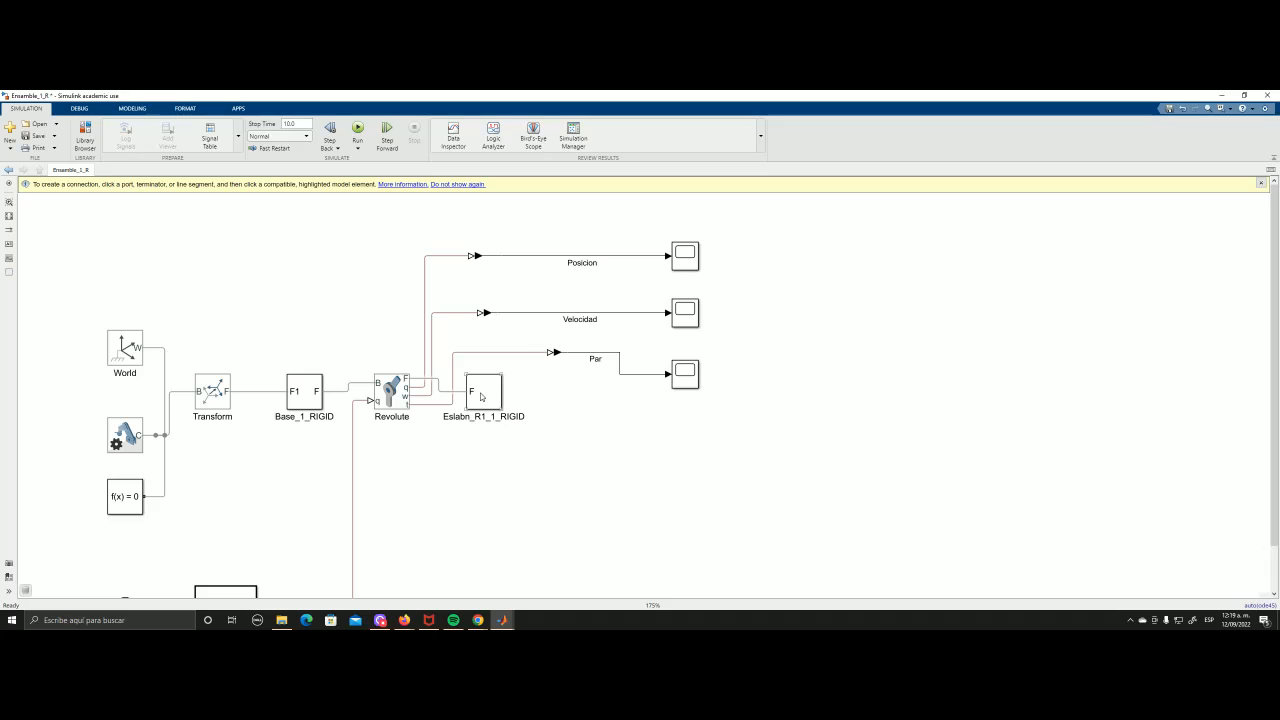
- Set the output signal unit of the Velocidad line's PS-Simulink Converter to rad/s and apply it
double_click(483, 313)
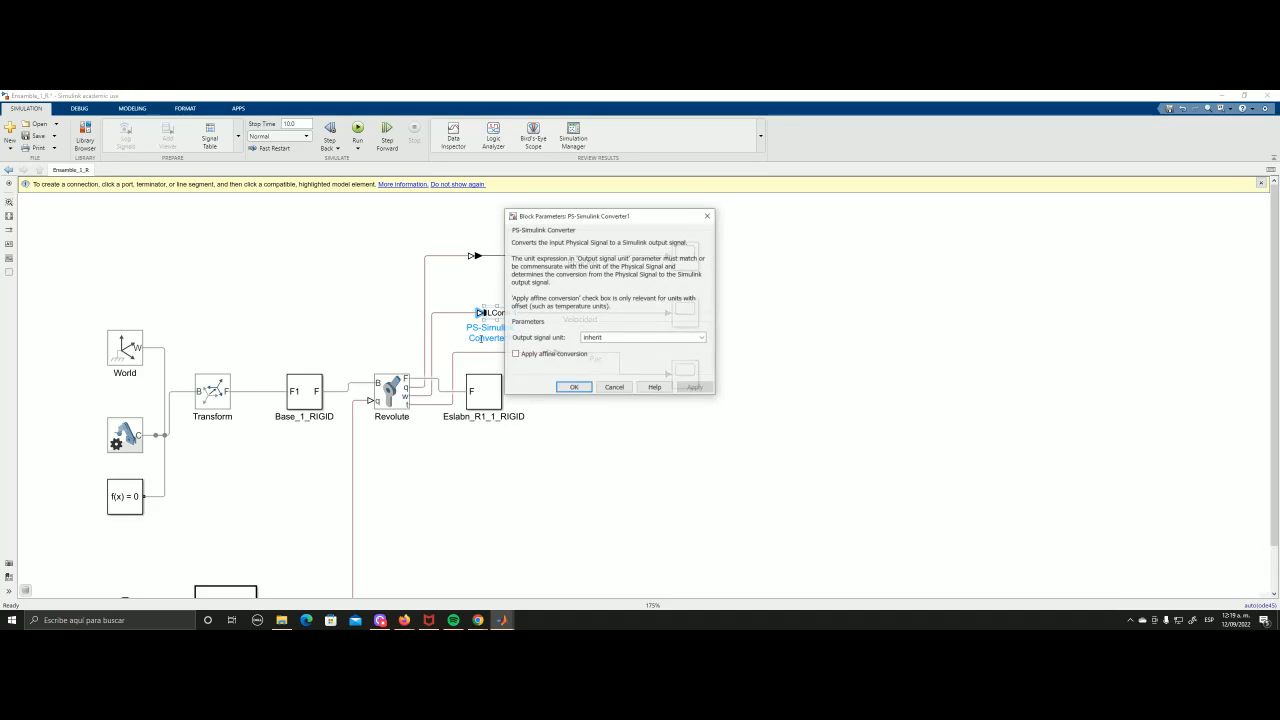
click(610, 337)
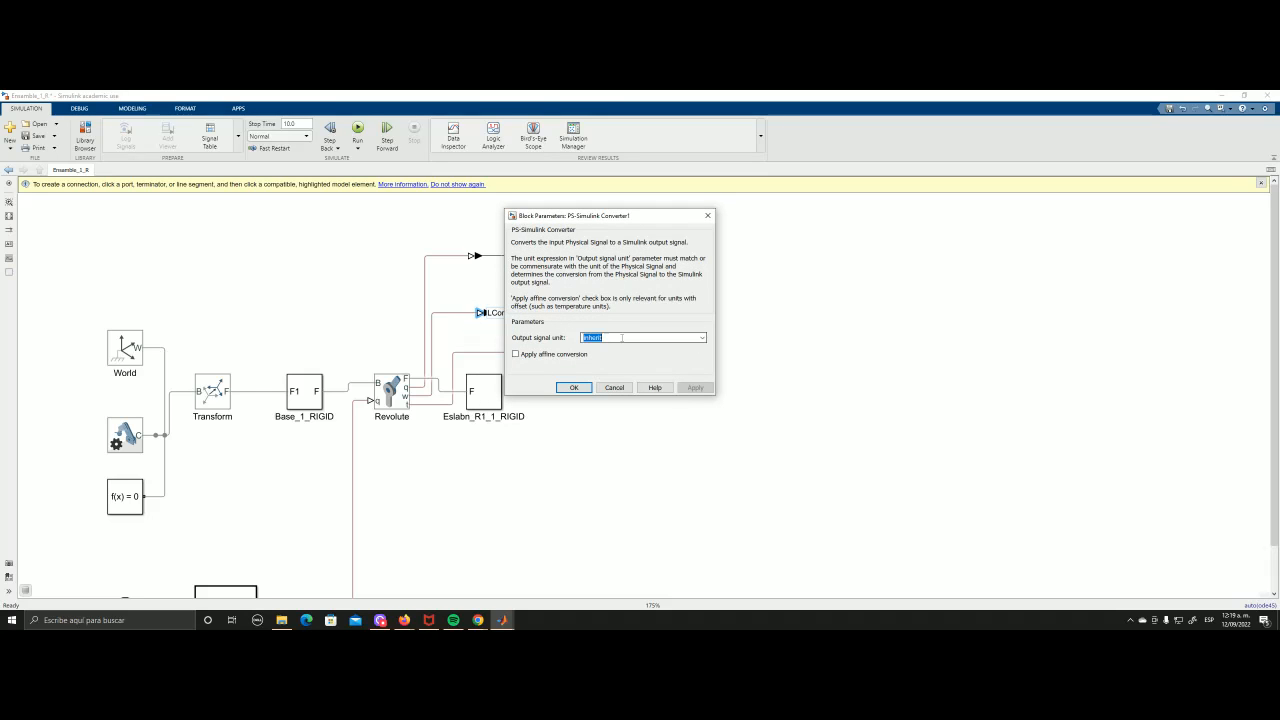
click(703, 338)
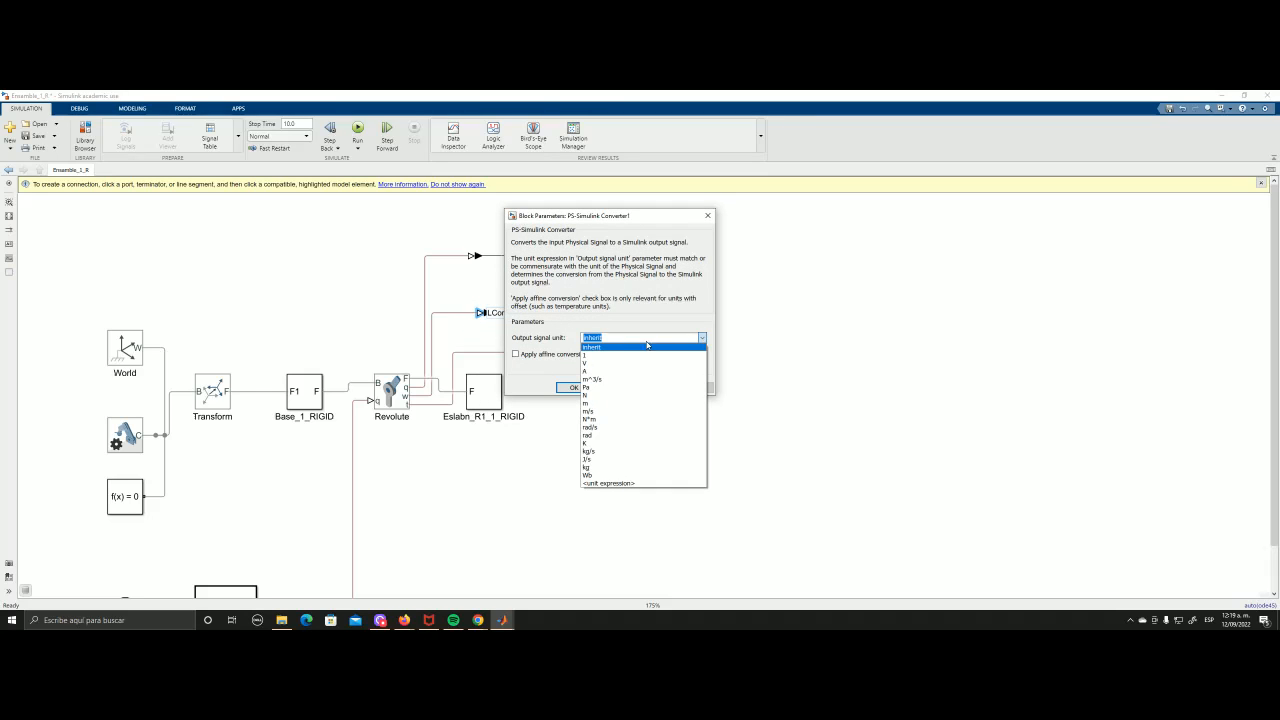
click(627, 428)
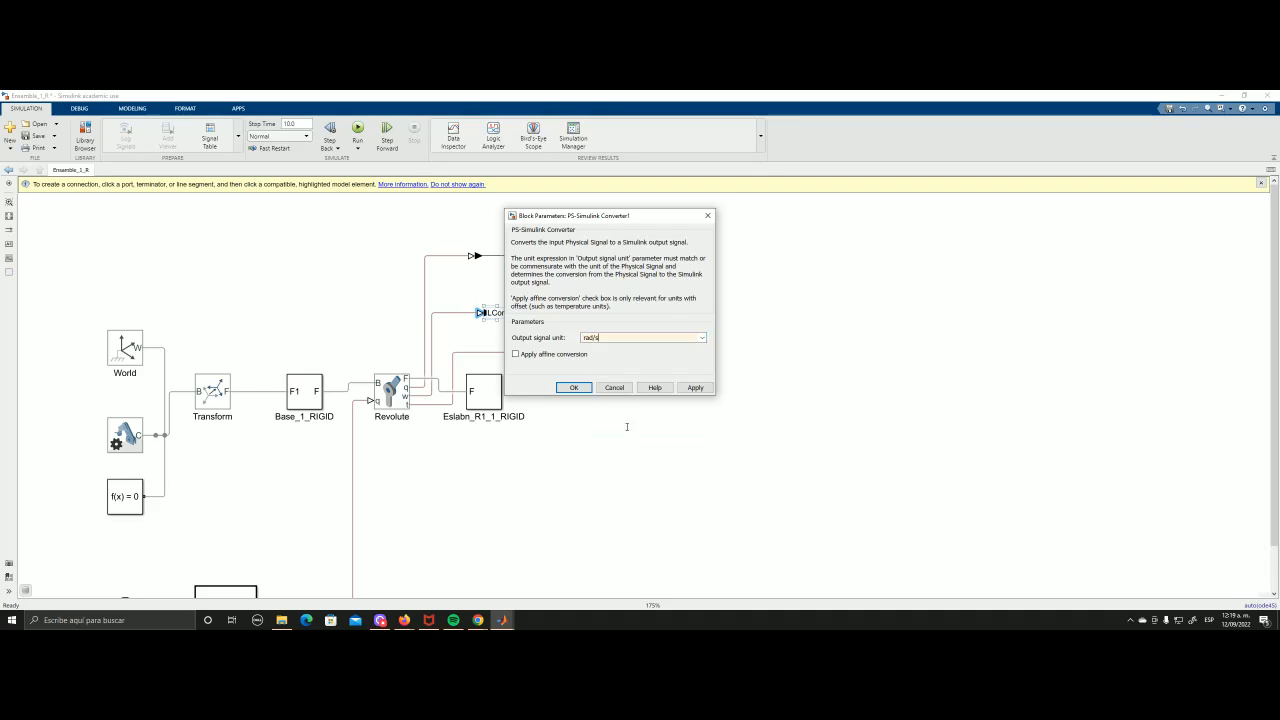
click(696, 388)
click(574, 387)
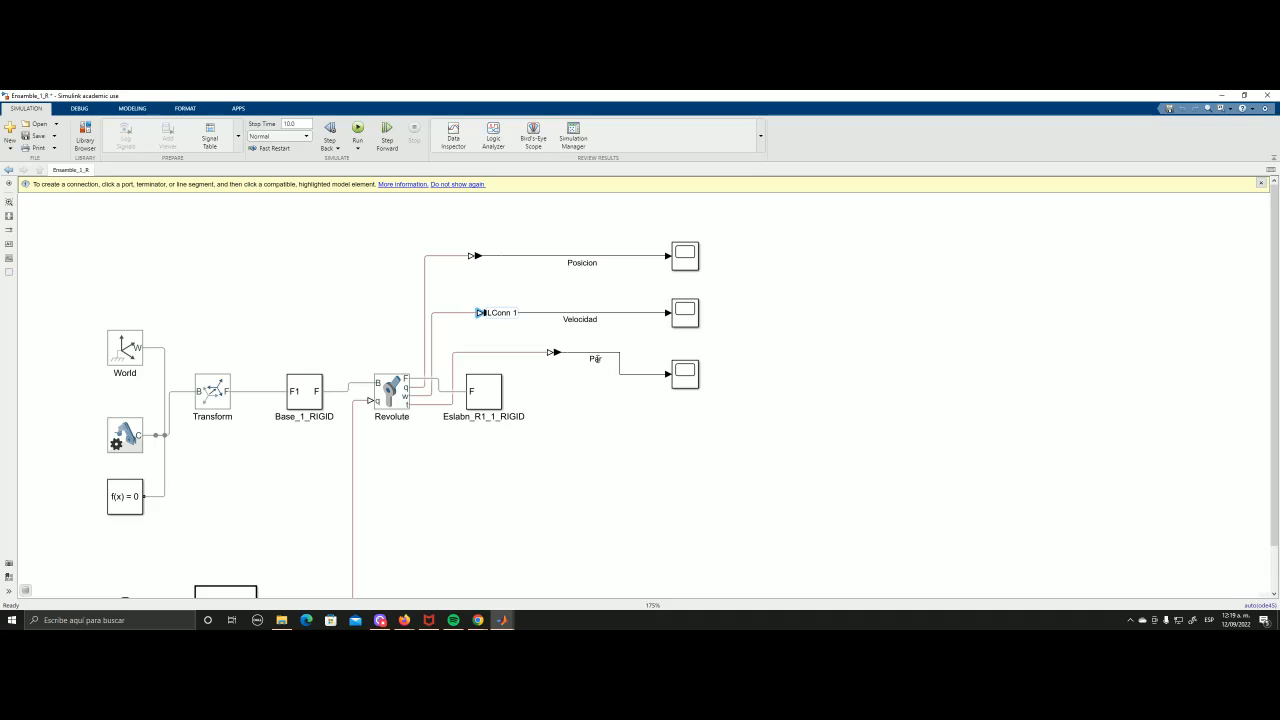
- Set the output signal unit of the Par line's PS-Simulink Converter to N*m and apply it
double_click(595, 358)
double_click(553, 352)
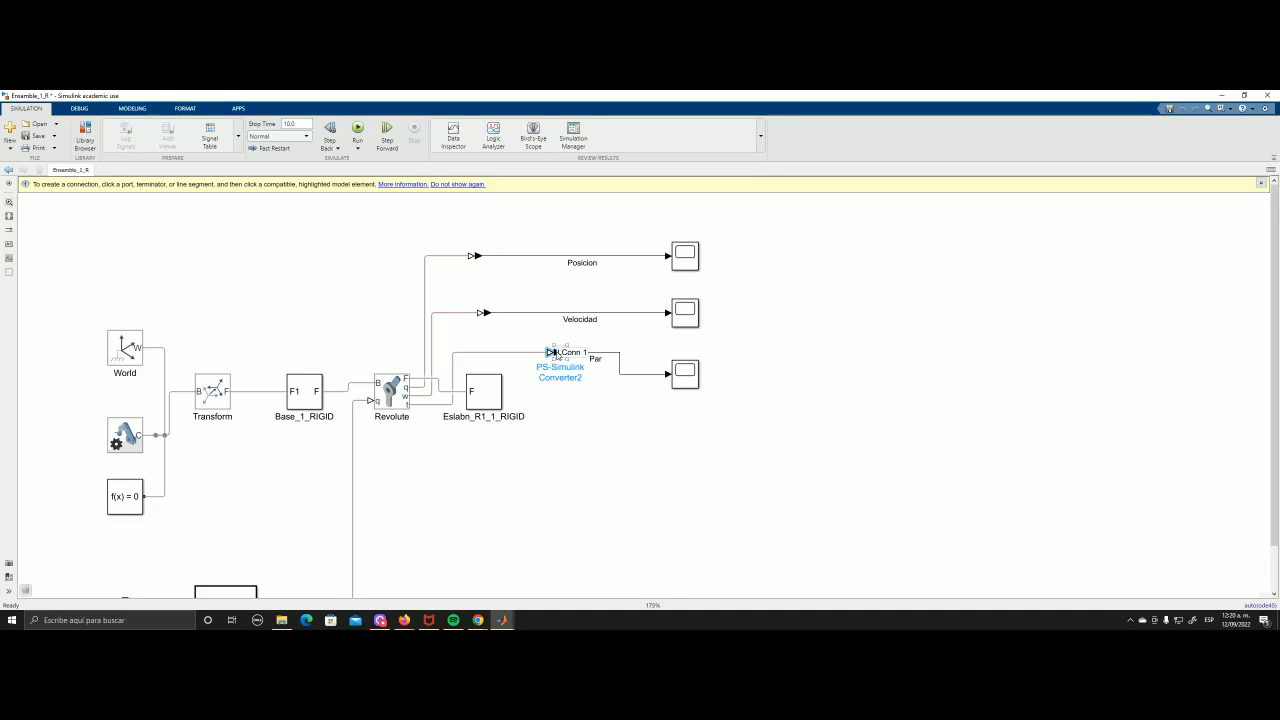
click(770, 378)
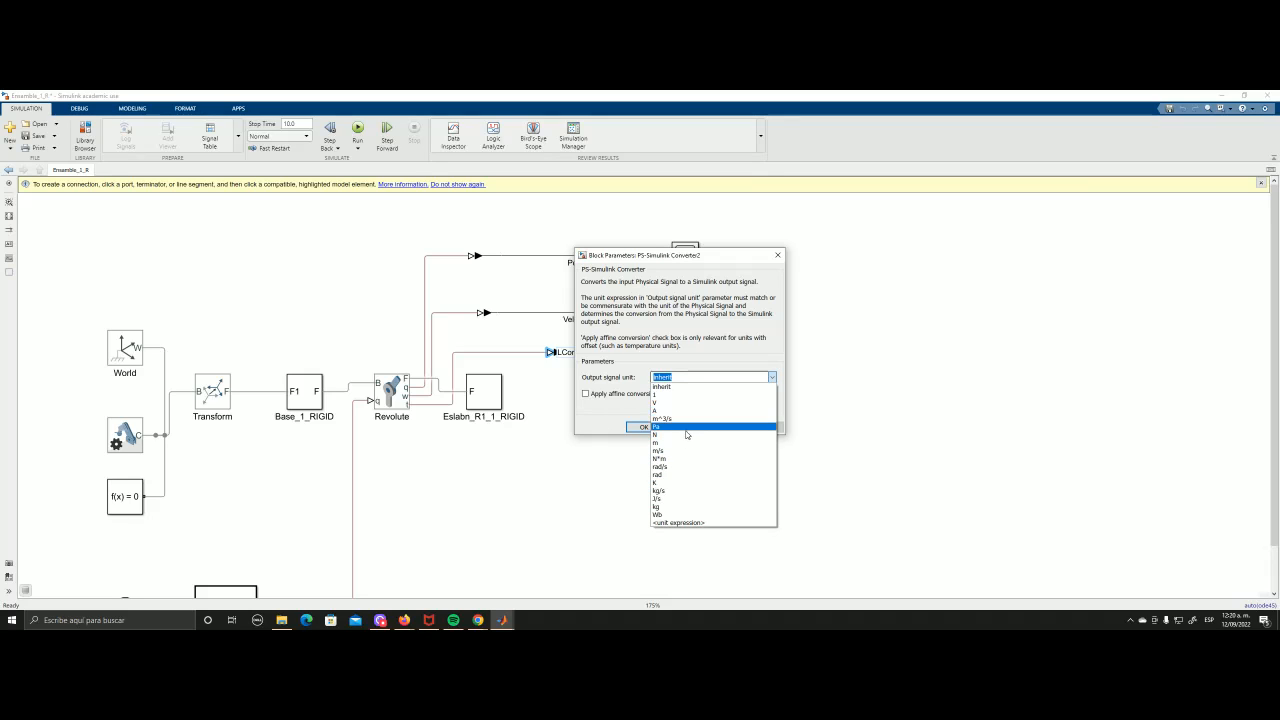
click(660, 460)
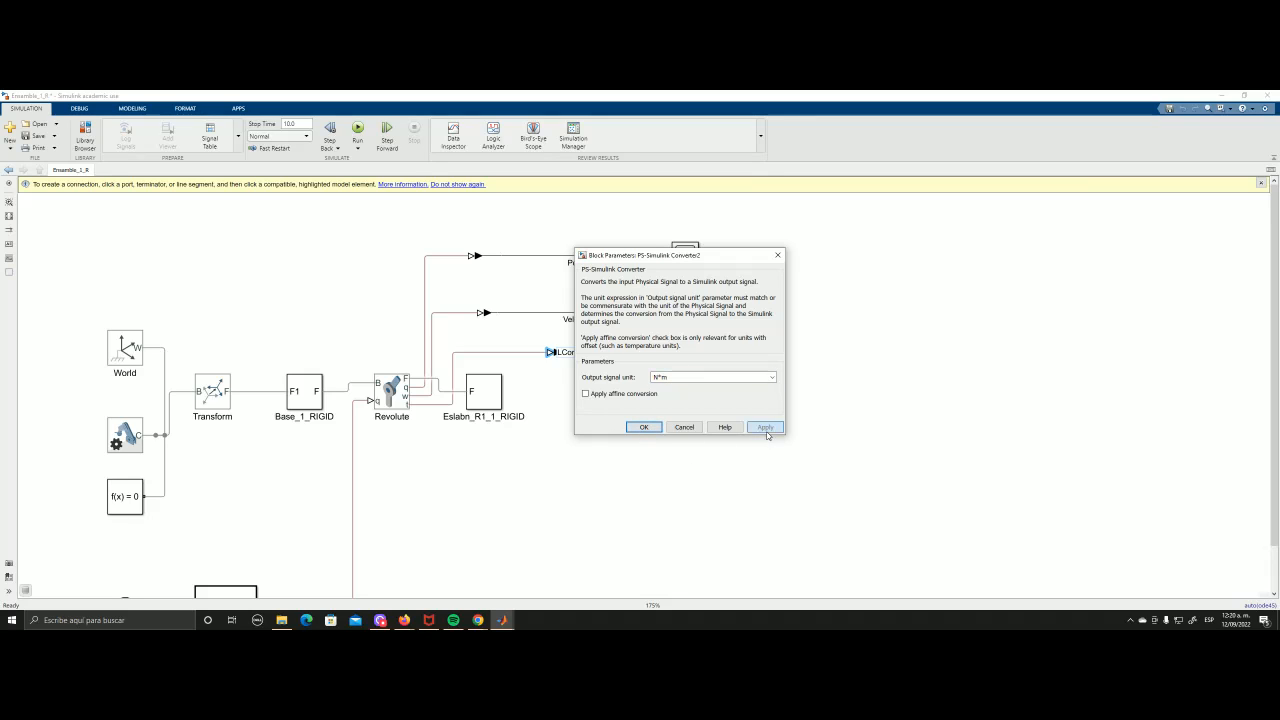
click(643, 428)
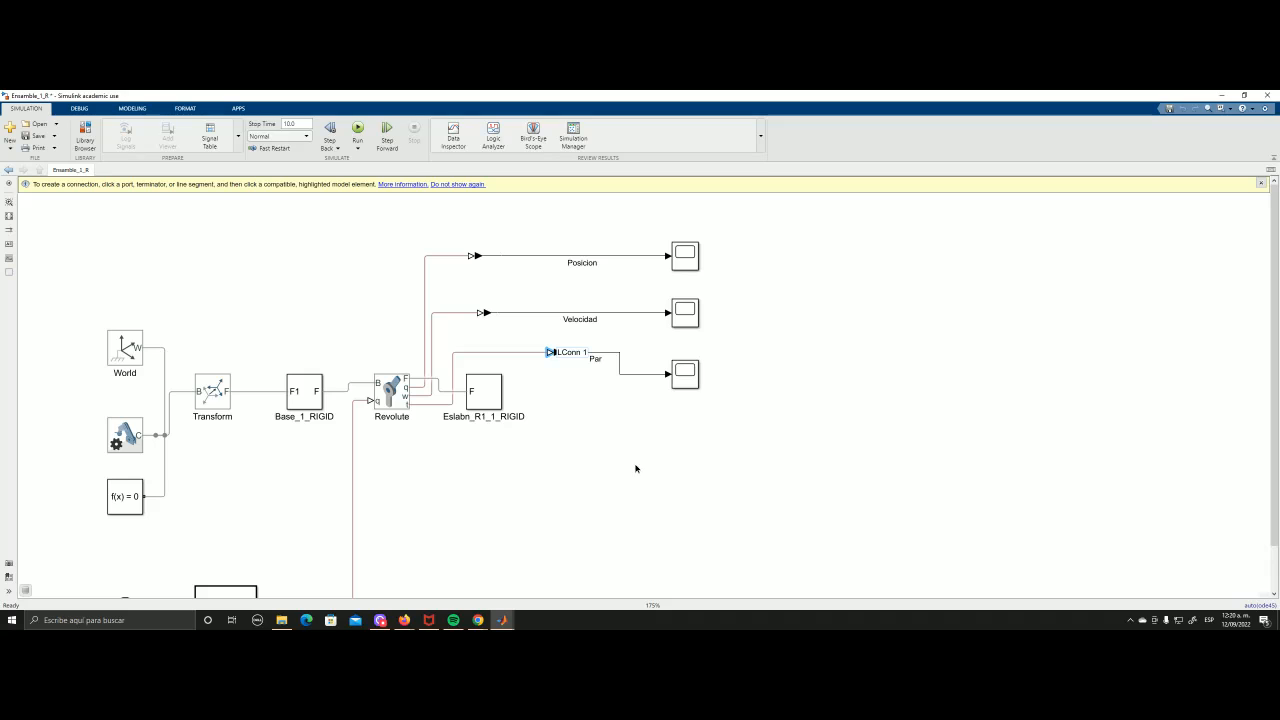
click(636, 467)
- Add a Dashboard Scope block to the canvas beside the three existing scopes
double_click(841, 239)
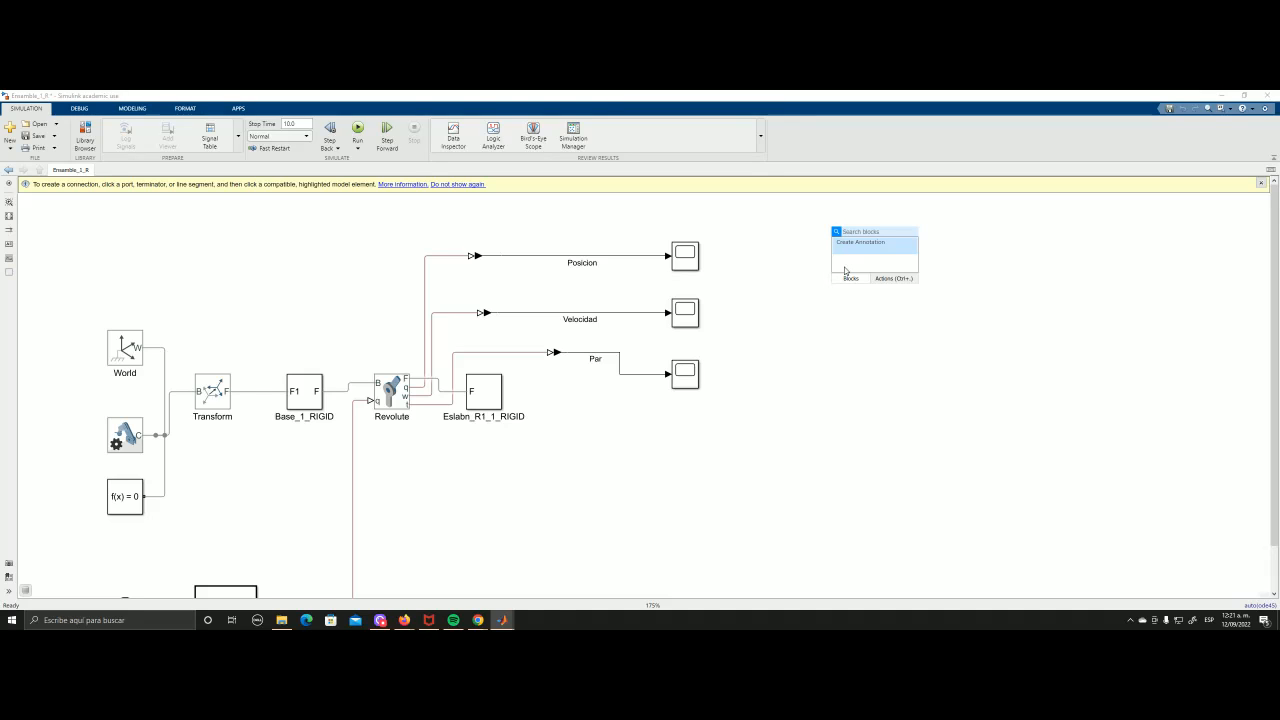
text(das)
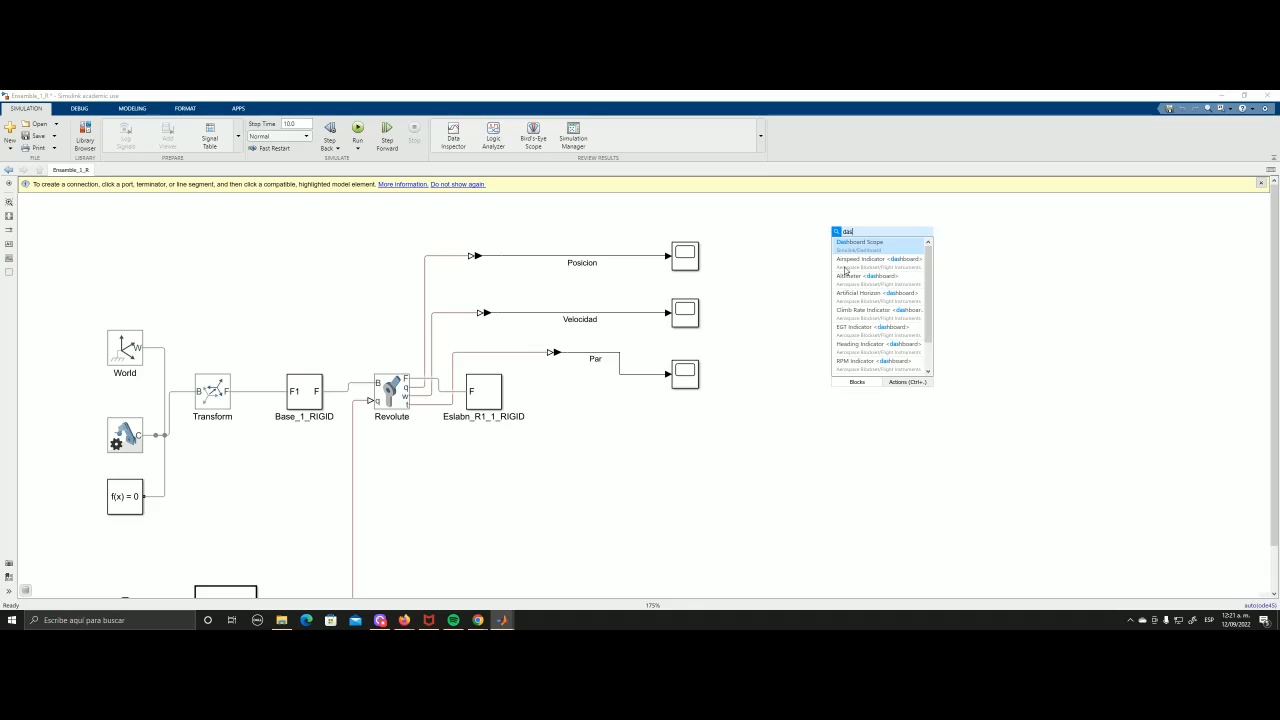
key(Return)
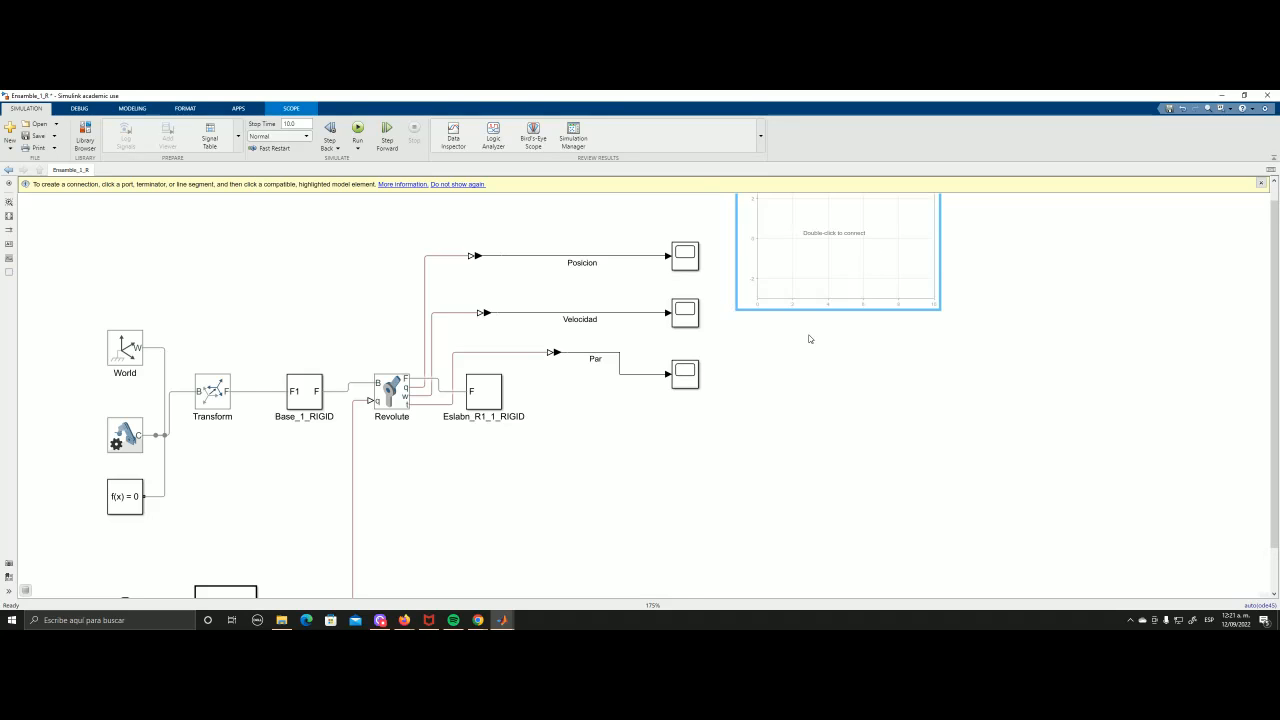
scroll(843, 345, up, 1)
scroll(843, 341, down, 4)
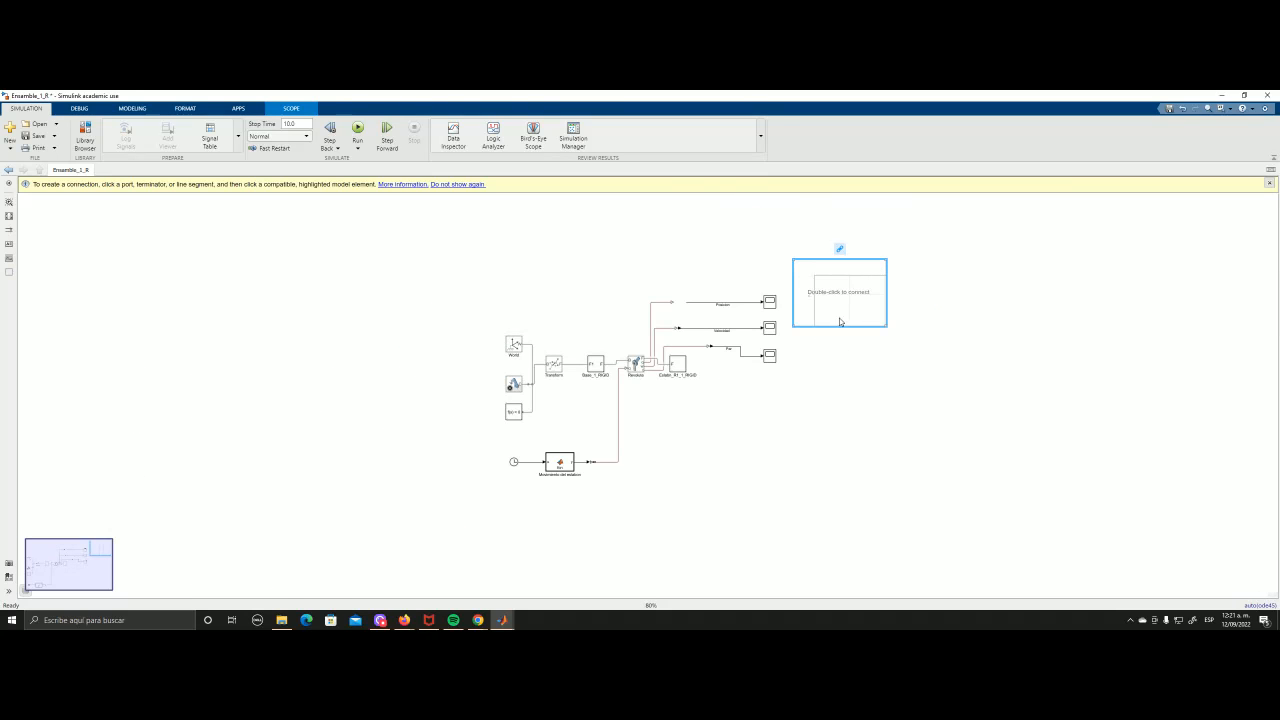
scroll(839, 316, up, 2)
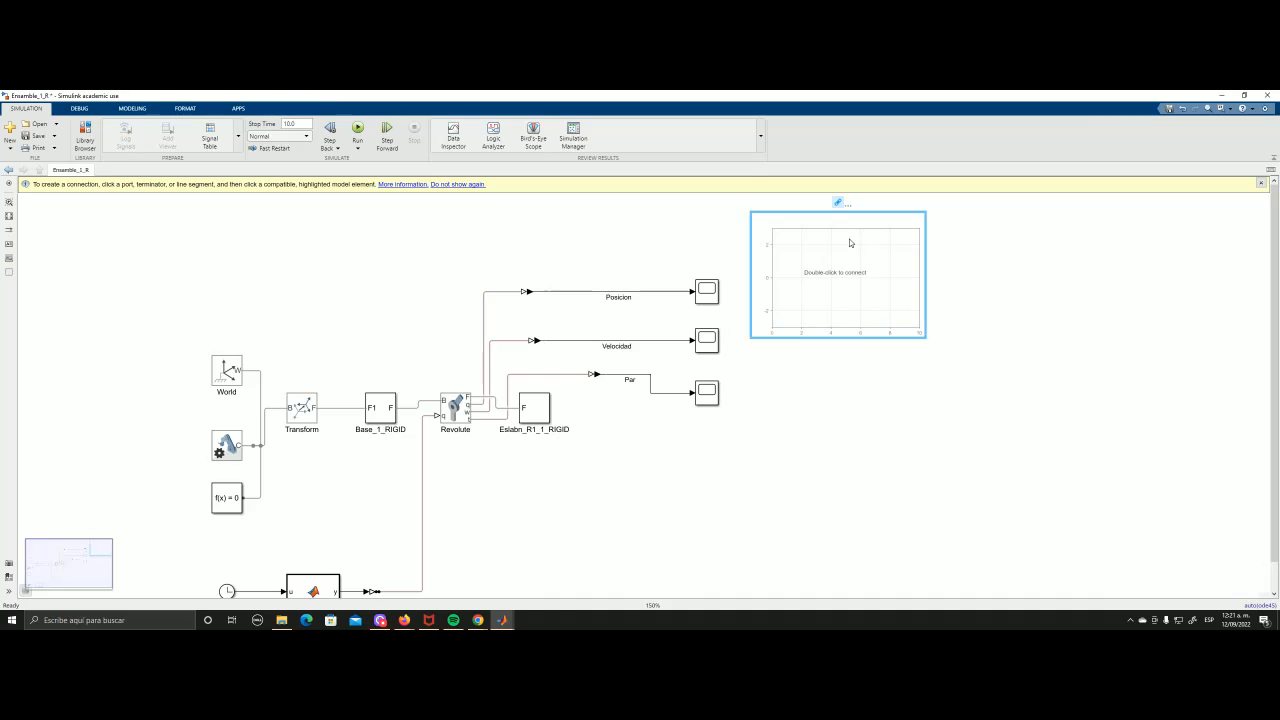
- Paste two more Dashboard Scope copies below the first one and line them up in a column
click(823, 404)
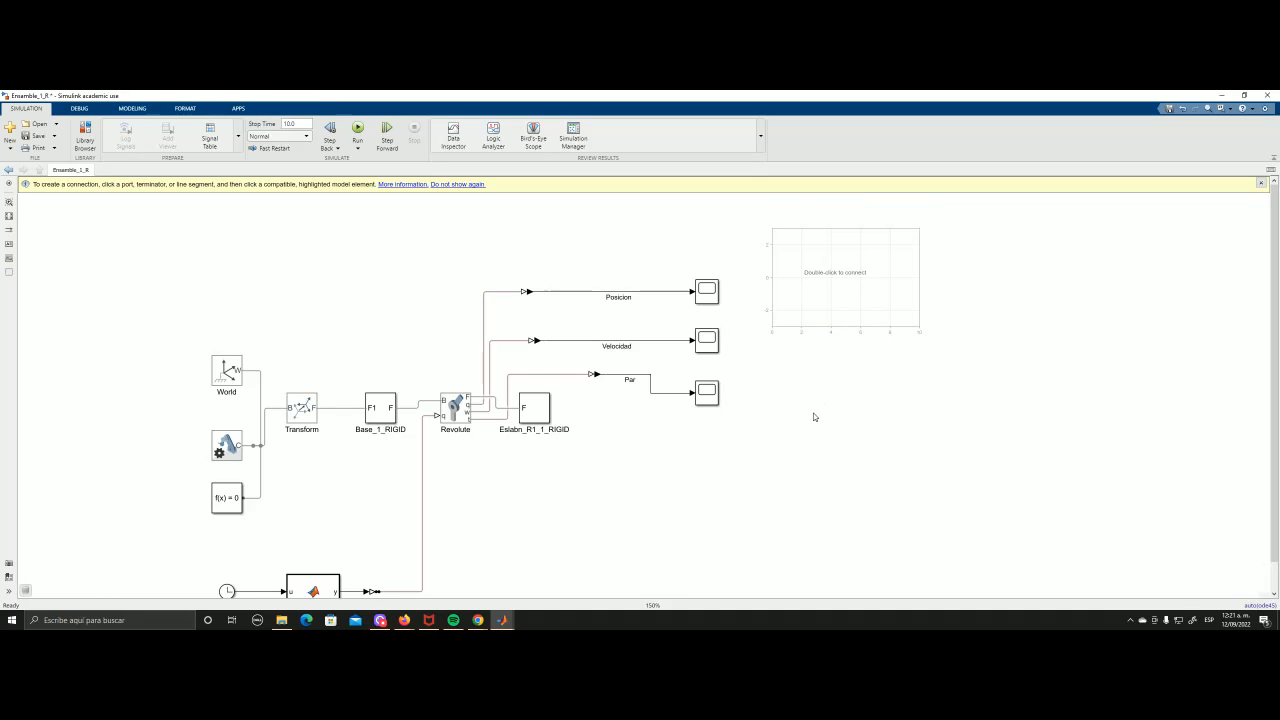
key(ctrl+v)
drag(886, 432, 835, 398)
click(855, 529)
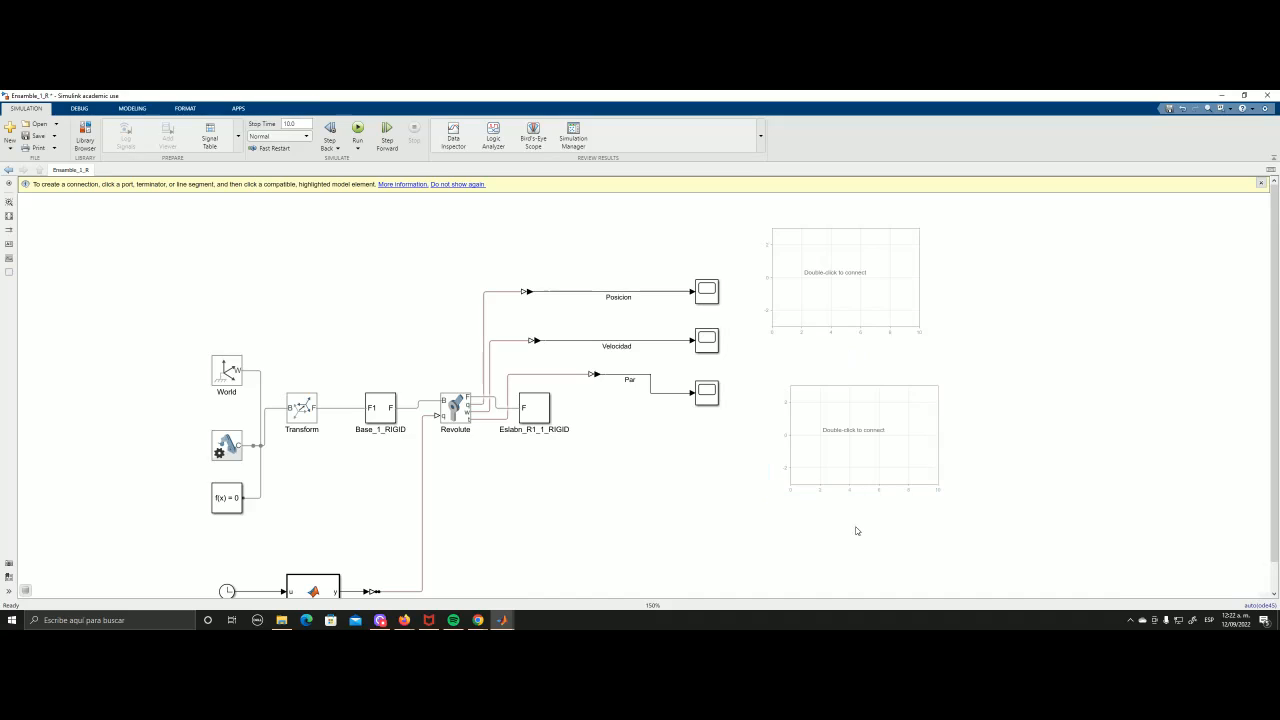
key(ctrl+v)
drag(903, 531, 808, 533)
drag(849, 429, 863, 420)
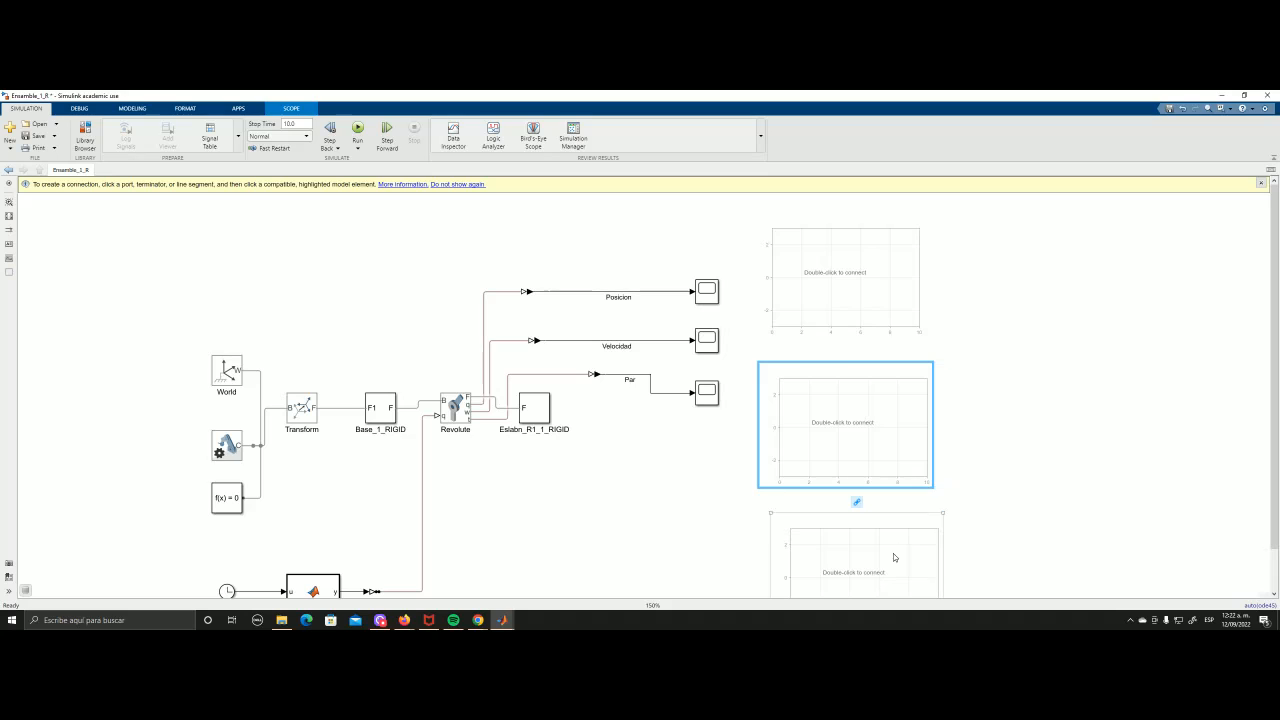
drag(893, 553, 882, 553)
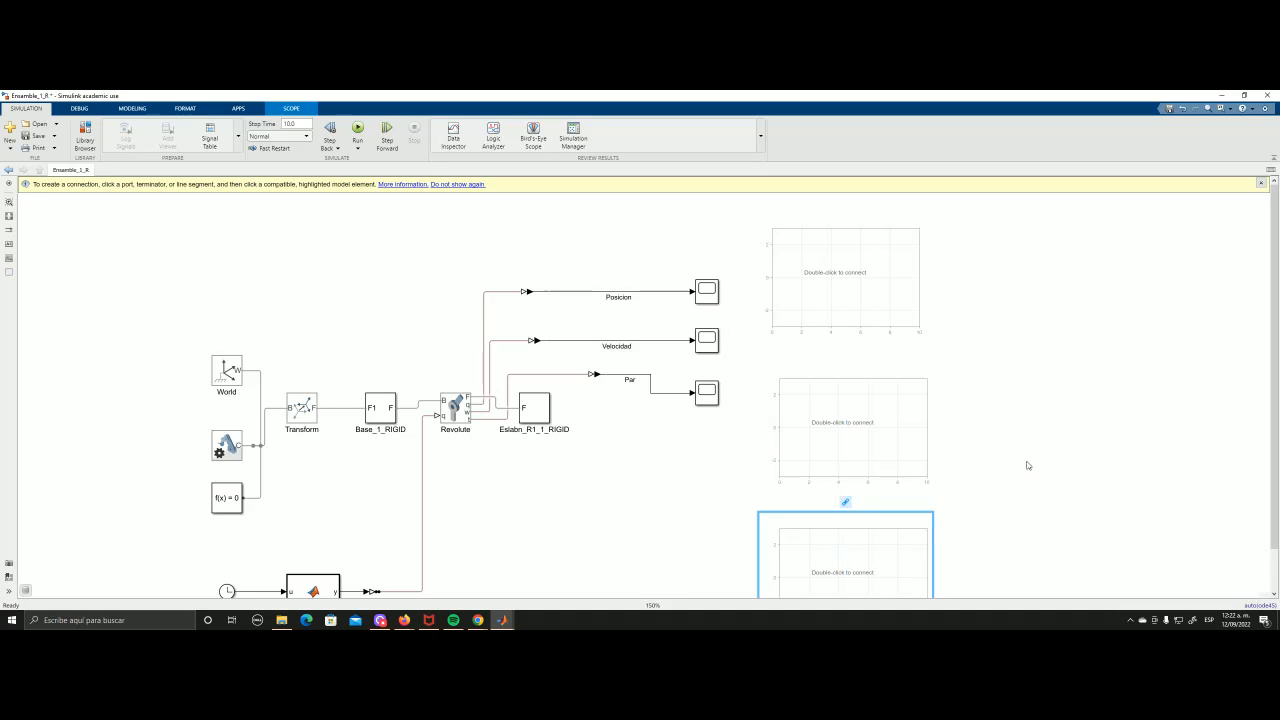
click(976, 284)
- Connect the first Dashboard Scope to the Posicion signal and apply the setting
double_click(906, 259)
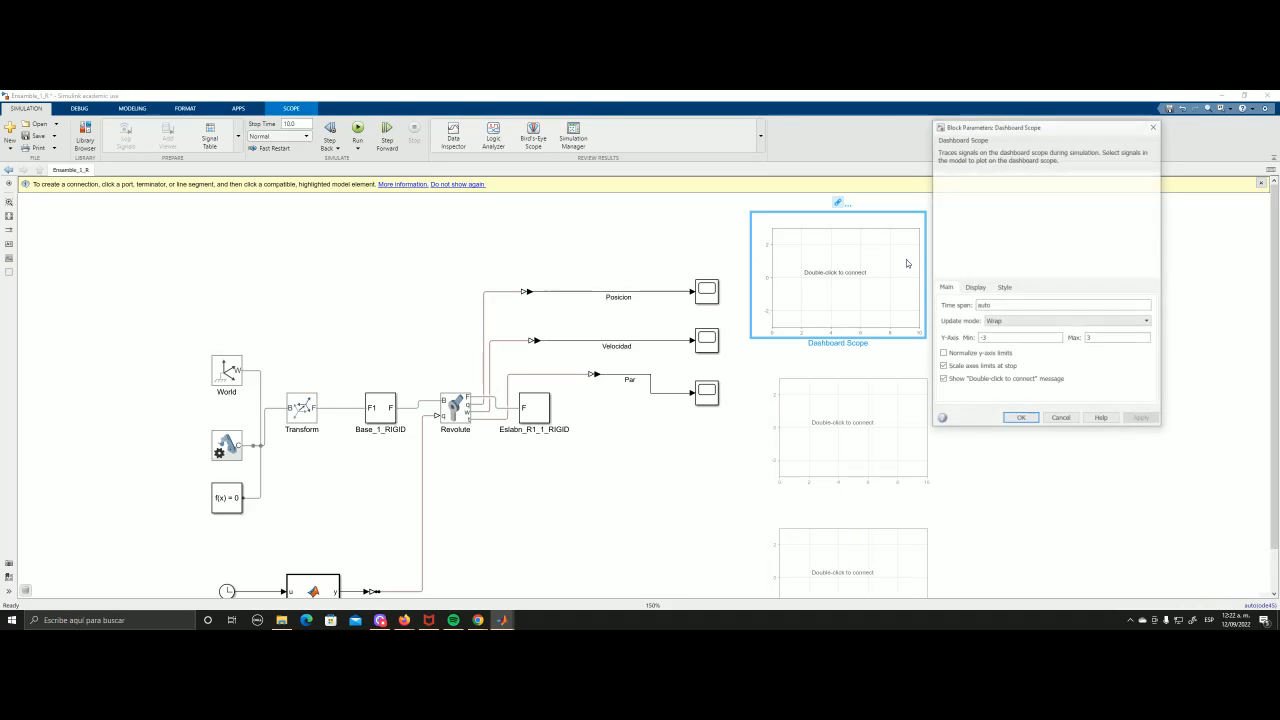
click(577, 292)
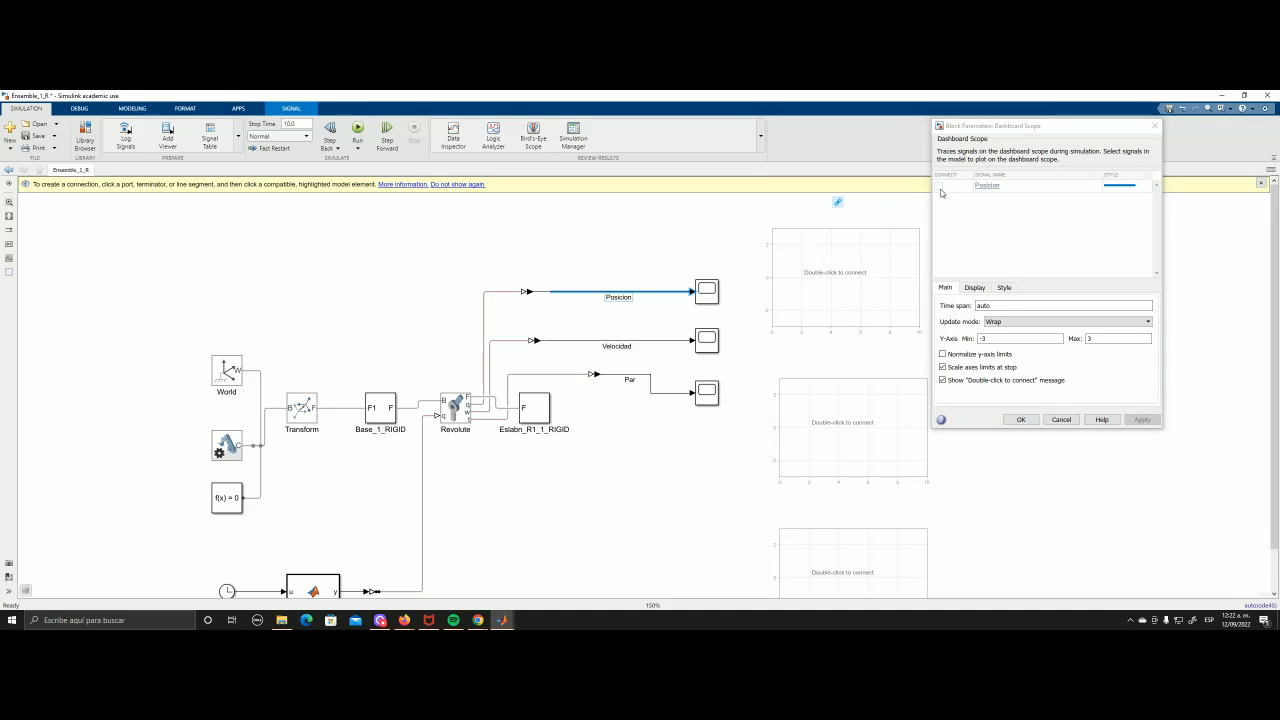
click(938, 188)
click(938, 187)
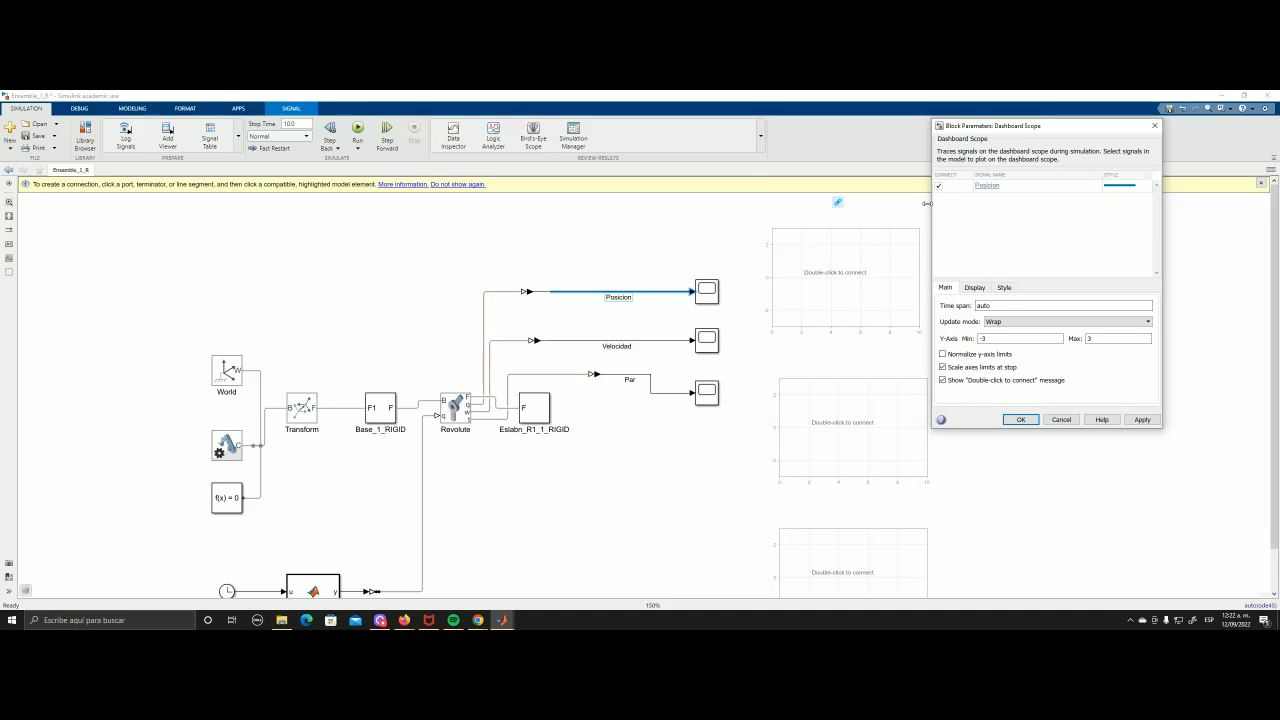
click(1138, 420)
click(1021, 420)
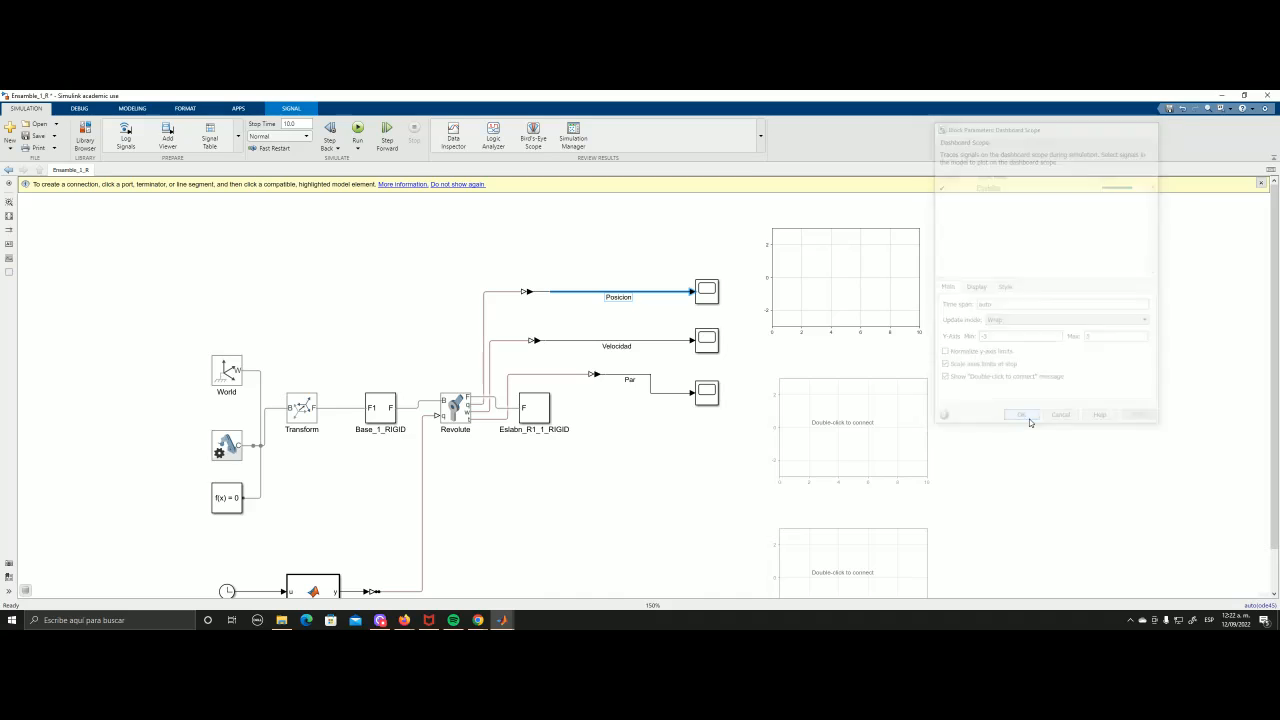
- Connect the second Dashboard Scope to the Velocidad signal and apply the setting
double_click(846, 443)
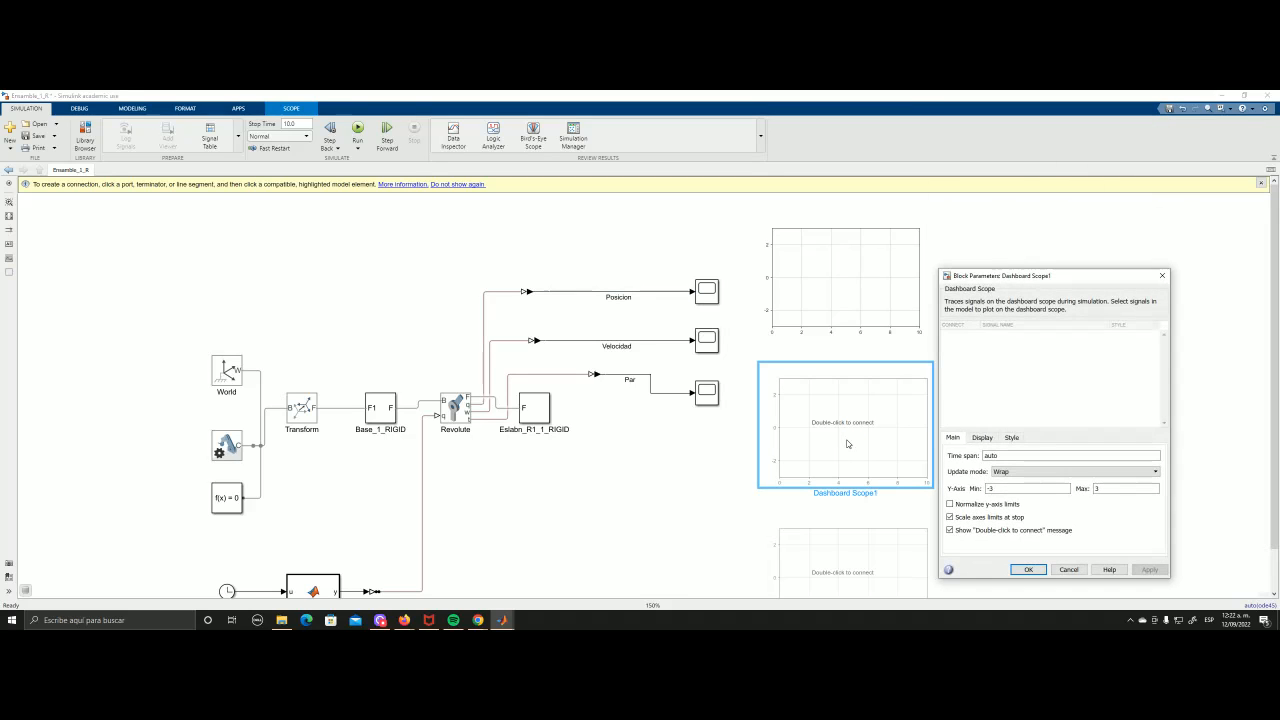
click(664, 341)
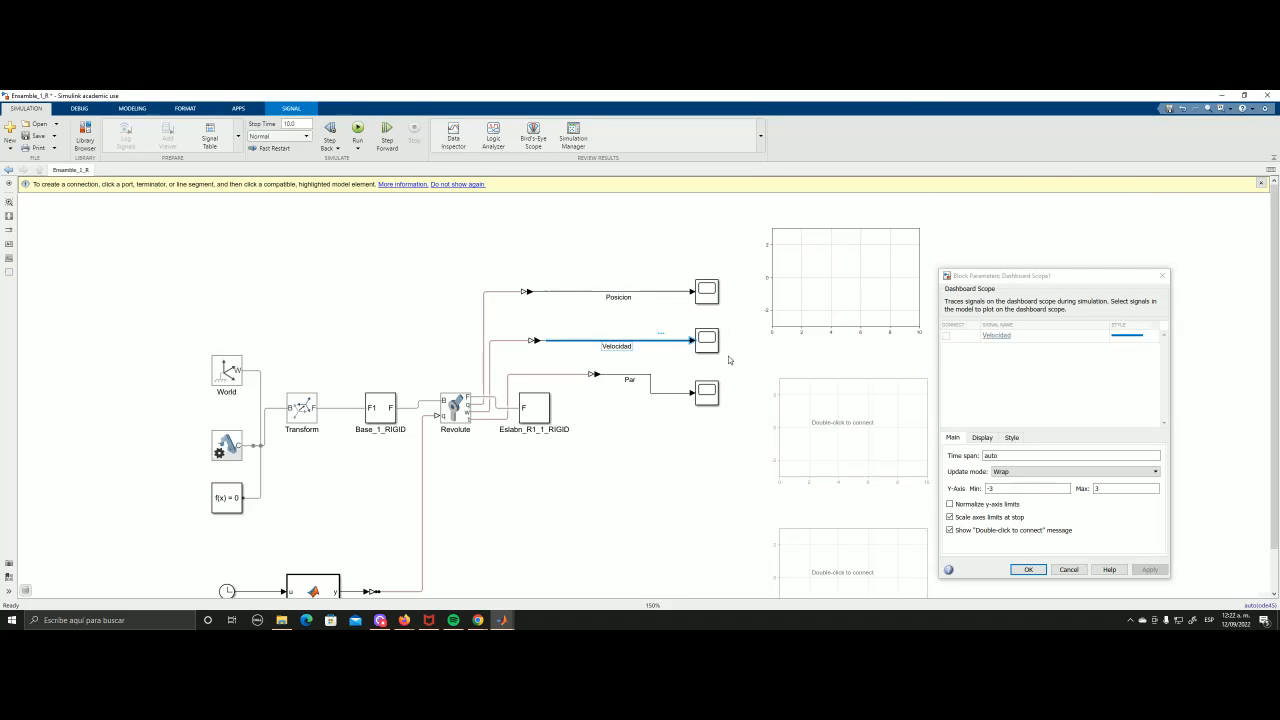
click(946, 336)
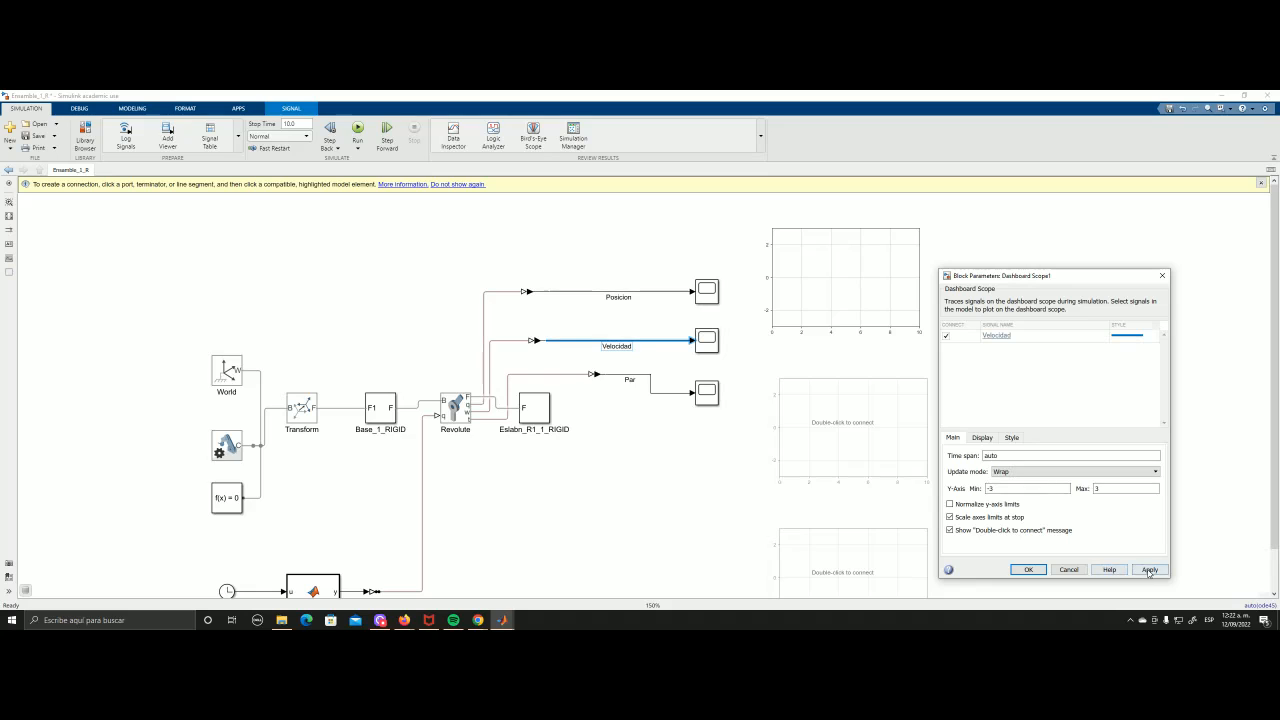
click(1149, 570)
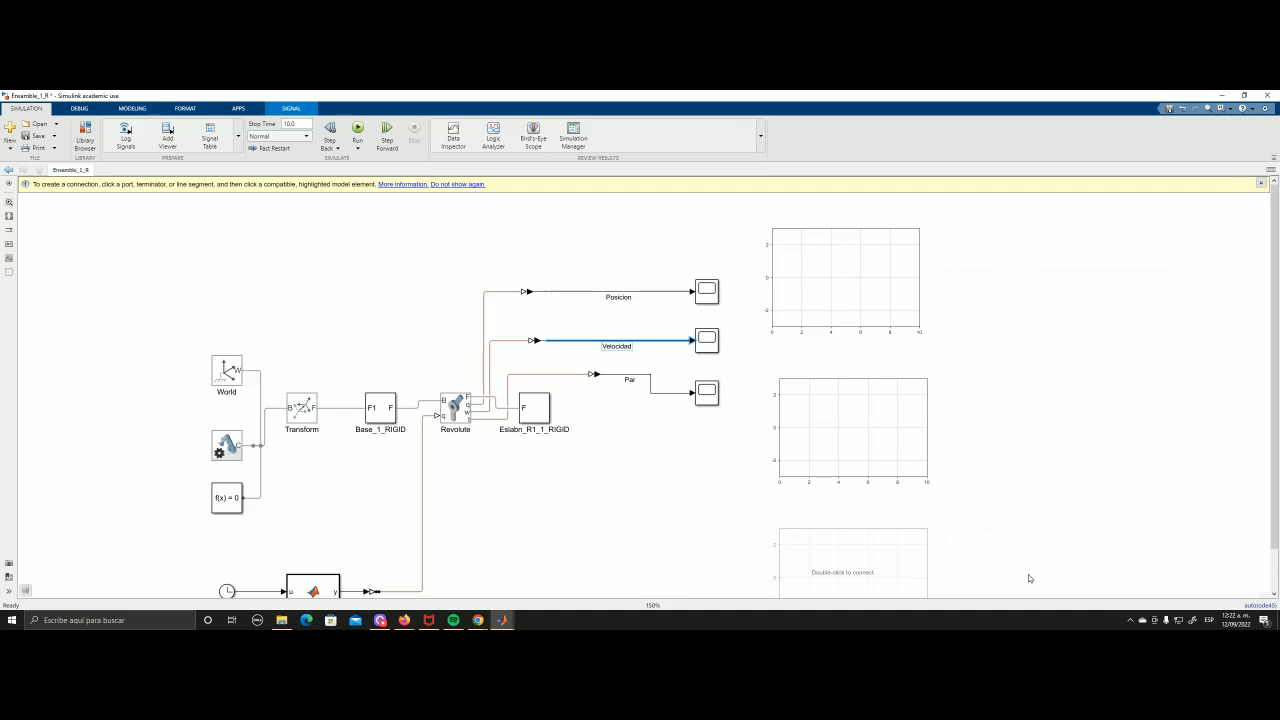
click(1028, 570)
- Connect the third Dashboard Scope to the Par signal and apply the setting
scroll(750, 545, down, 2)
scroll(836, 547, up, 2)
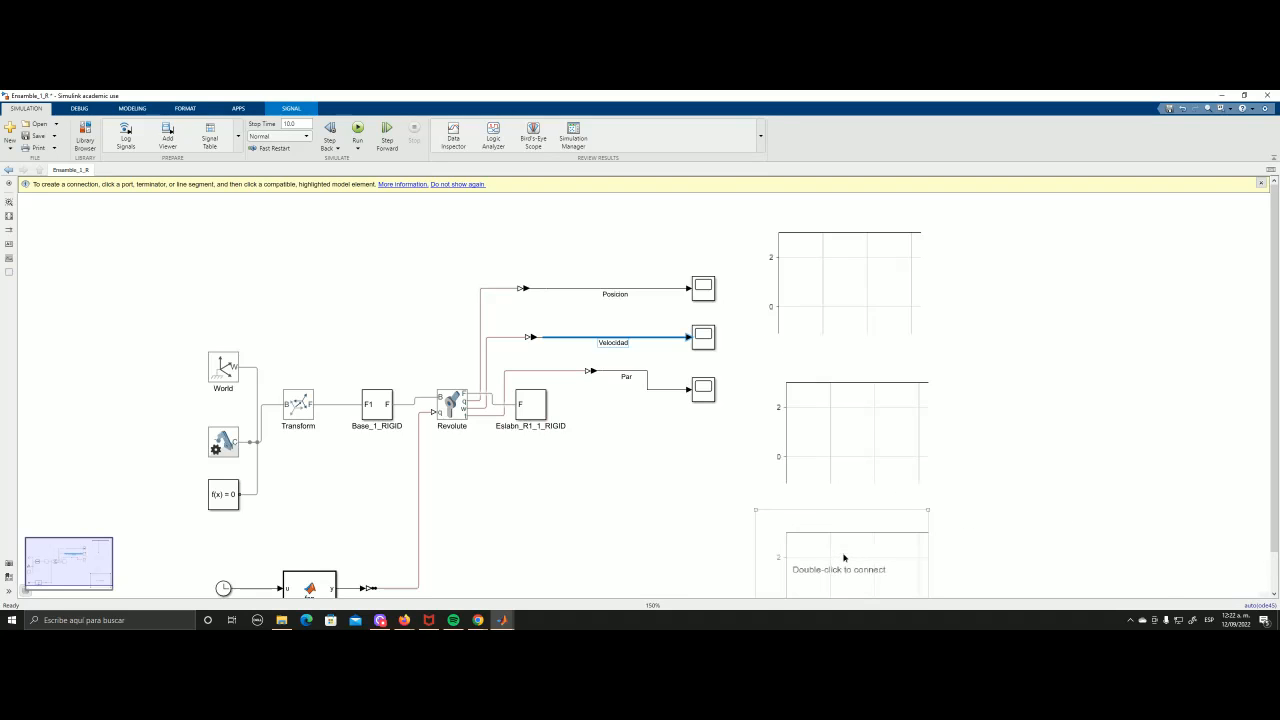
double_click(848, 560)
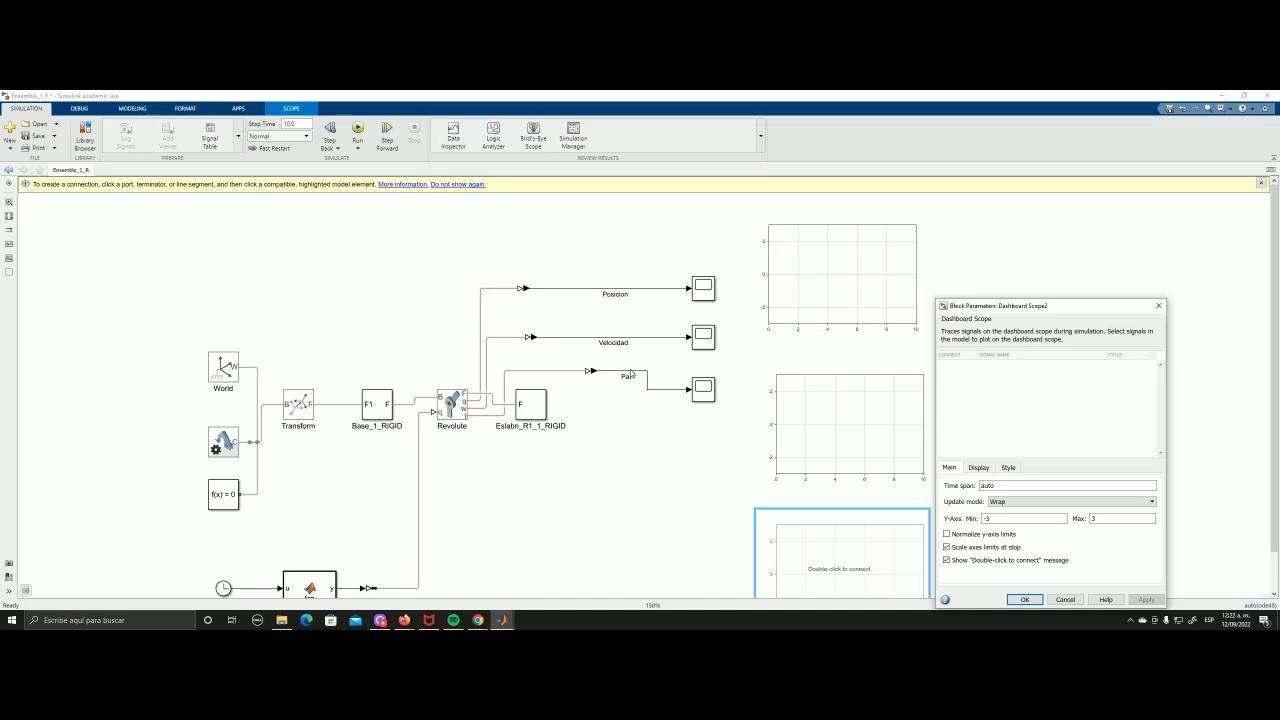
click(632, 375)
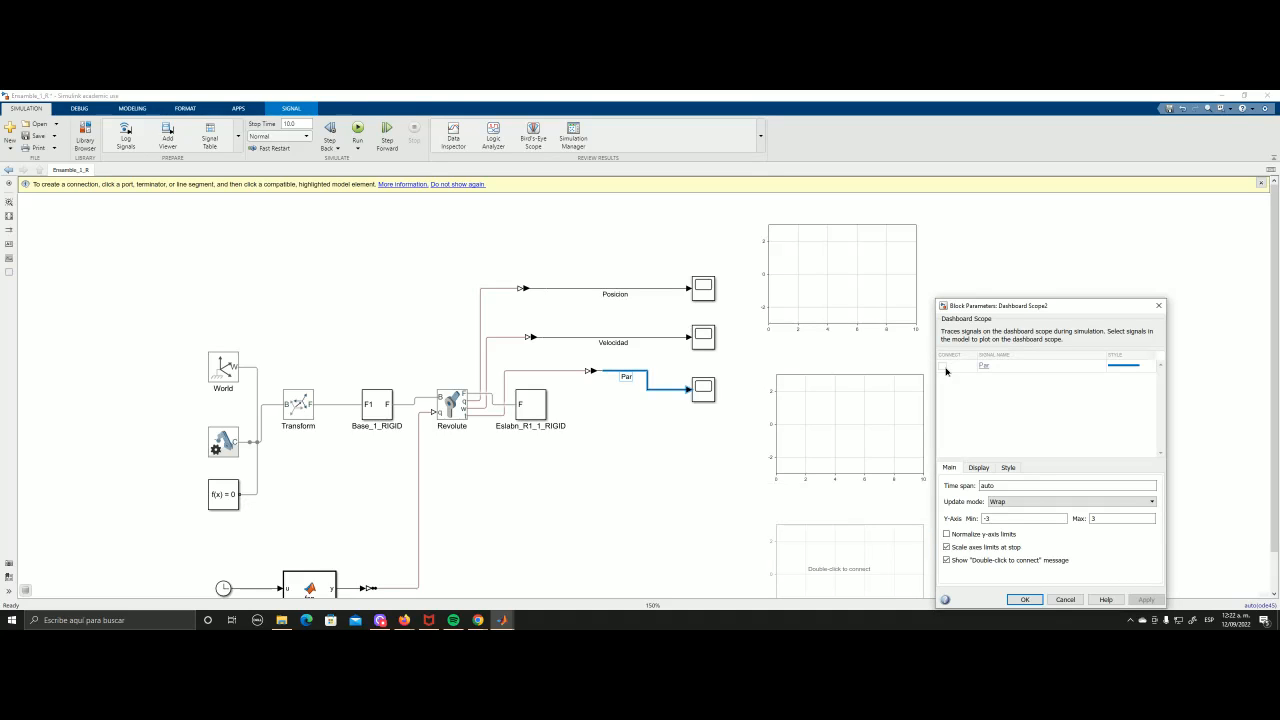
click(1146, 600)
click(1030, 600)
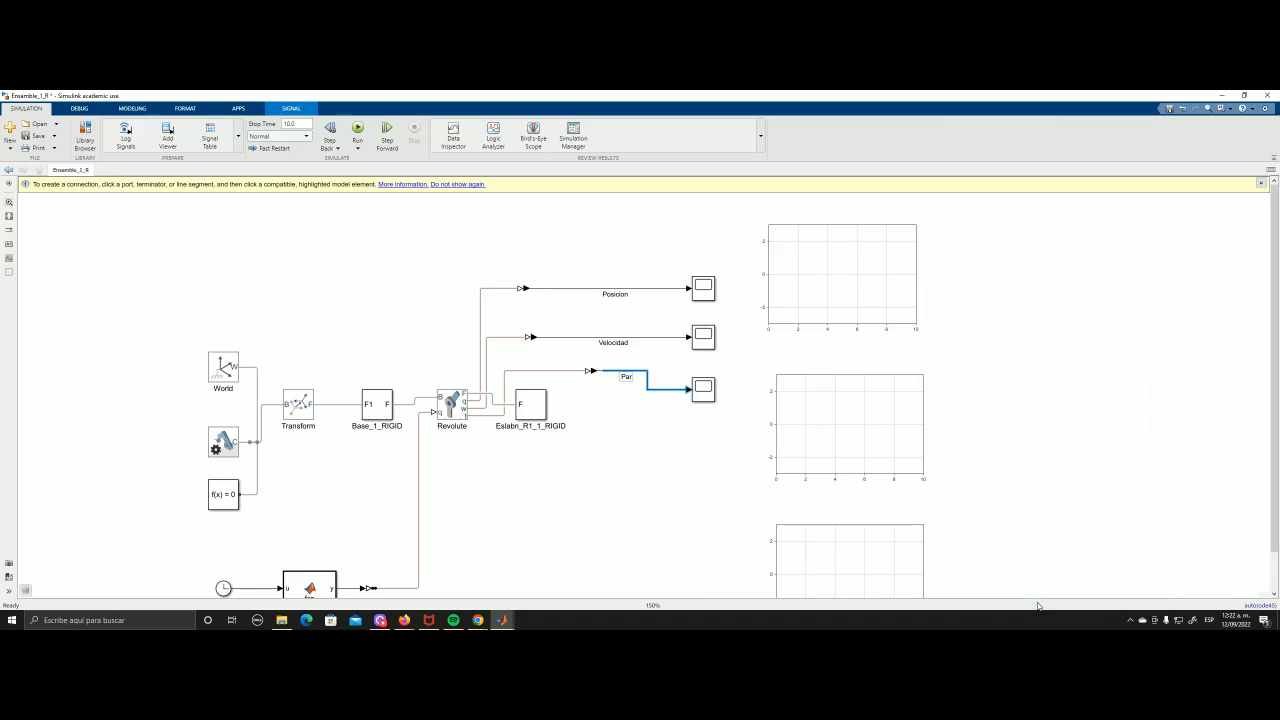
- Save the Ensamble_1_R model and run the 10 s simulation to fill the three Dashboard Scopes
click(33, 134)
scroll(672, 477, down, 1)
drag(673, 485, 583, 430)
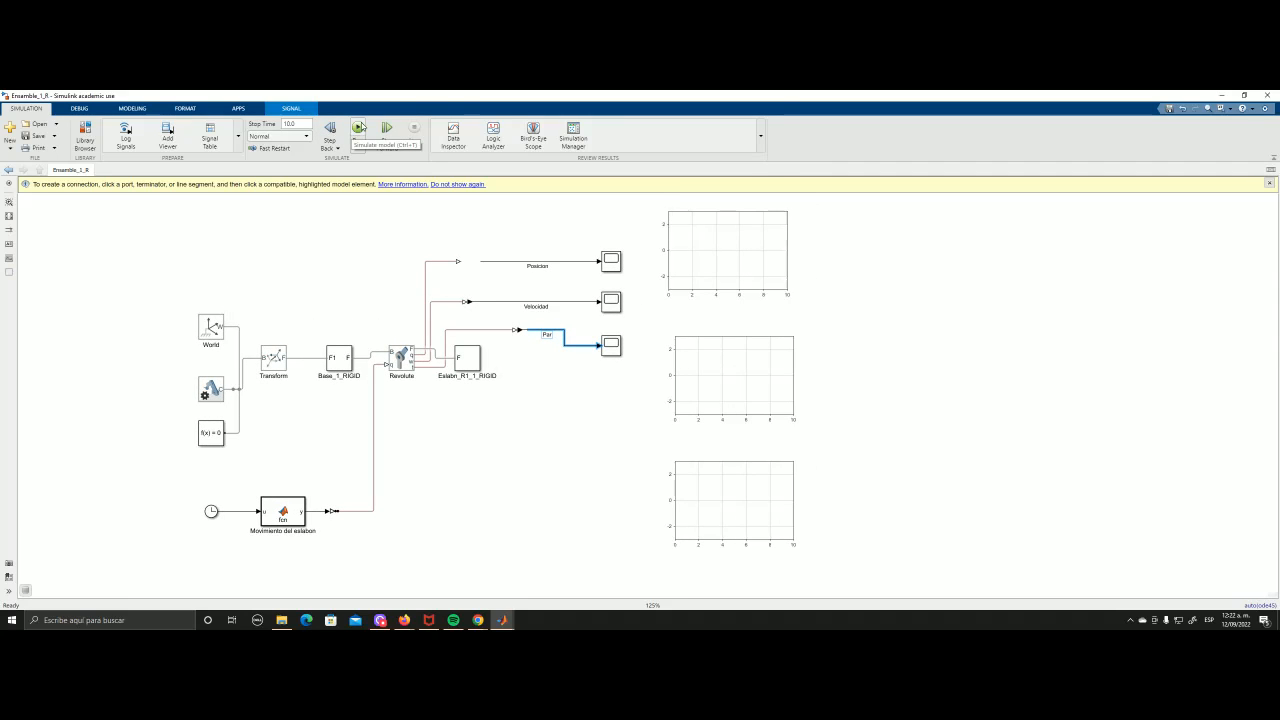
click(357, 128)
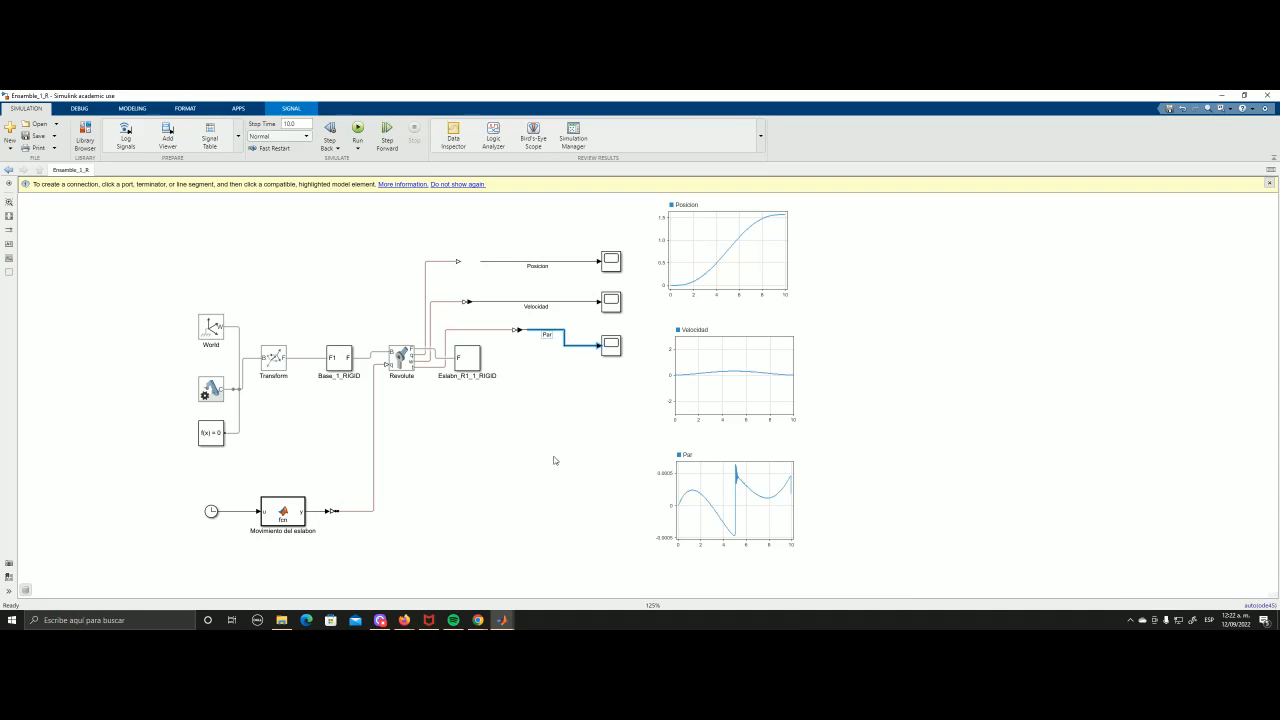
- Examine the Posicion, Velocidad and Par curves on the Dashboard Scopes up close
click(711, 269)
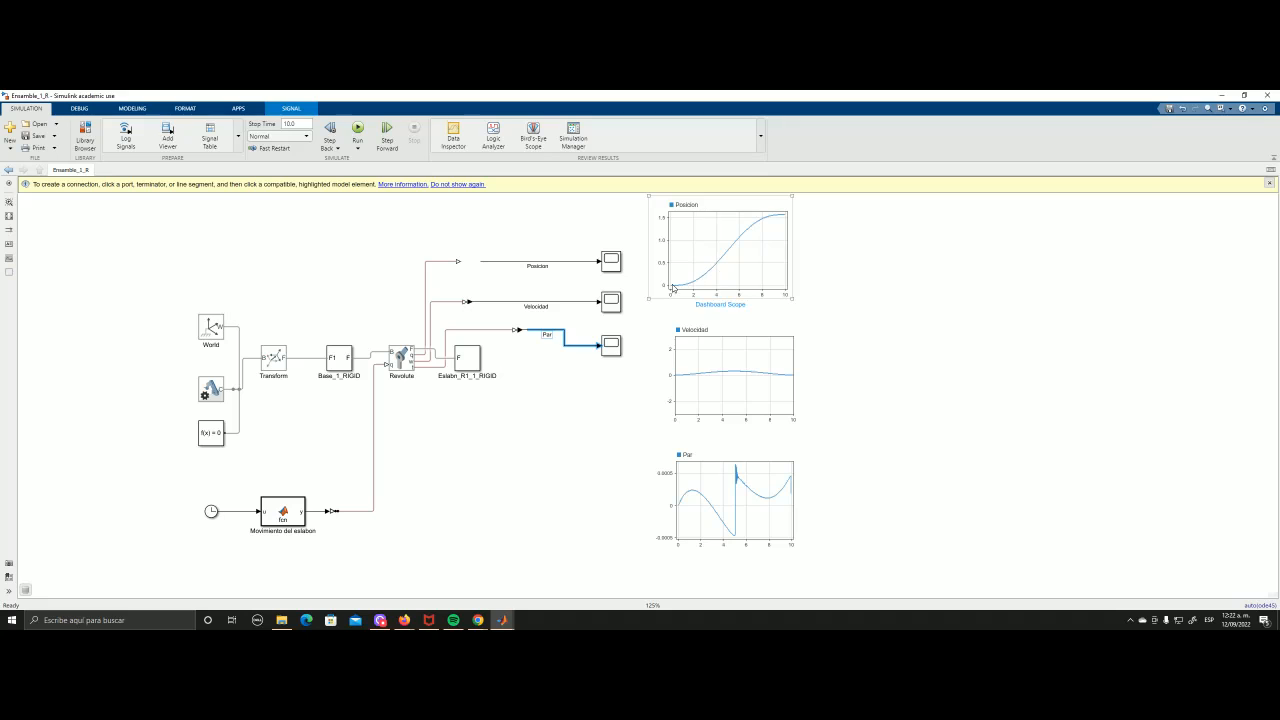
scroll(789, 238, up, 5)
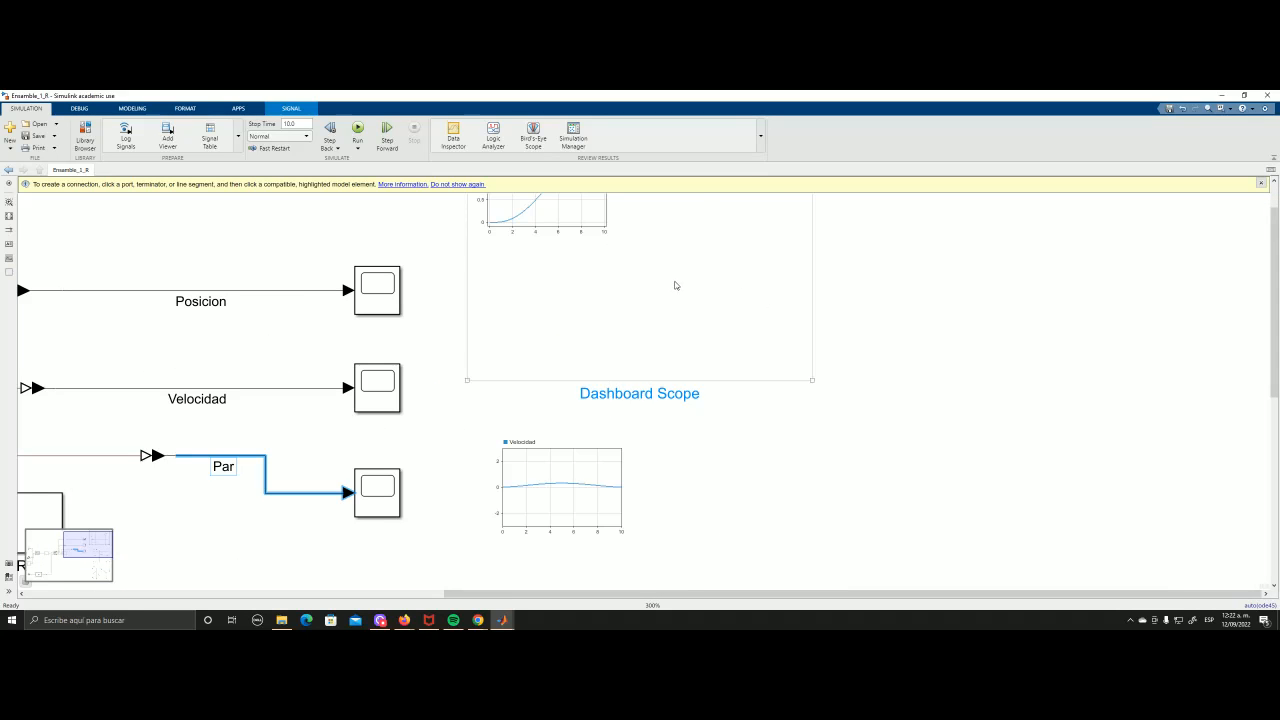
click(620, 569)
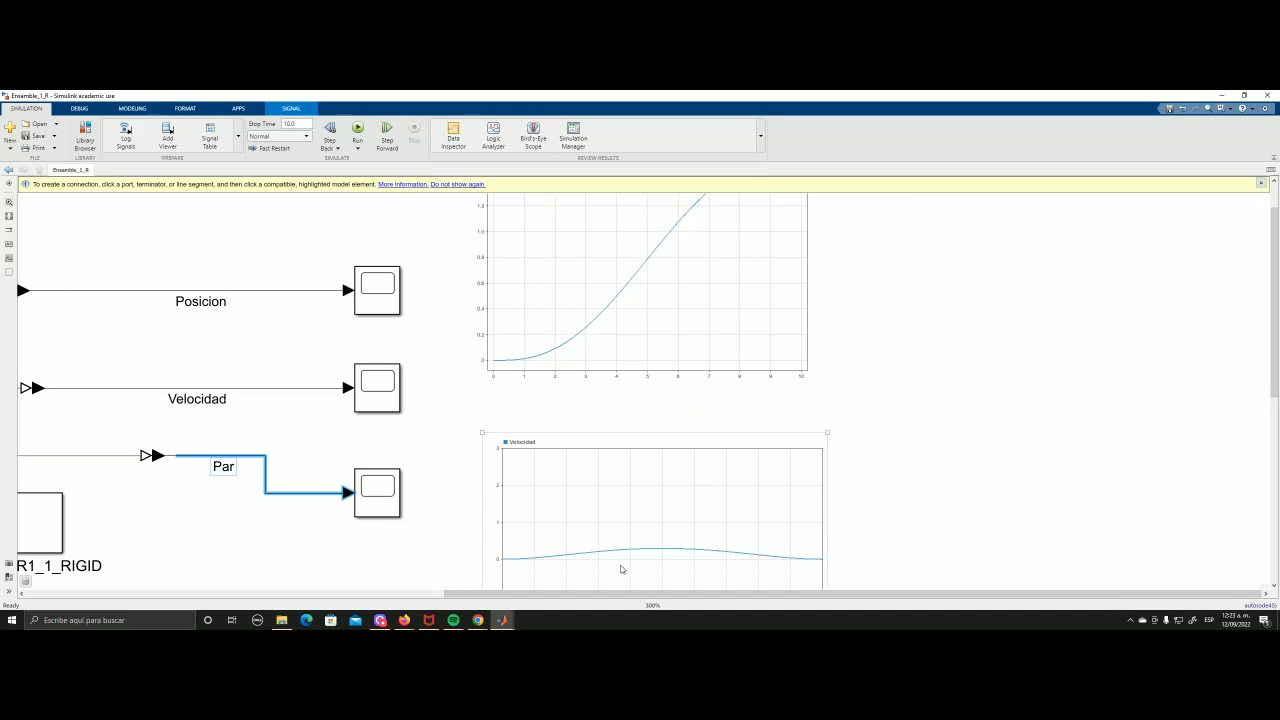
scroll(625, 561, down, 5)
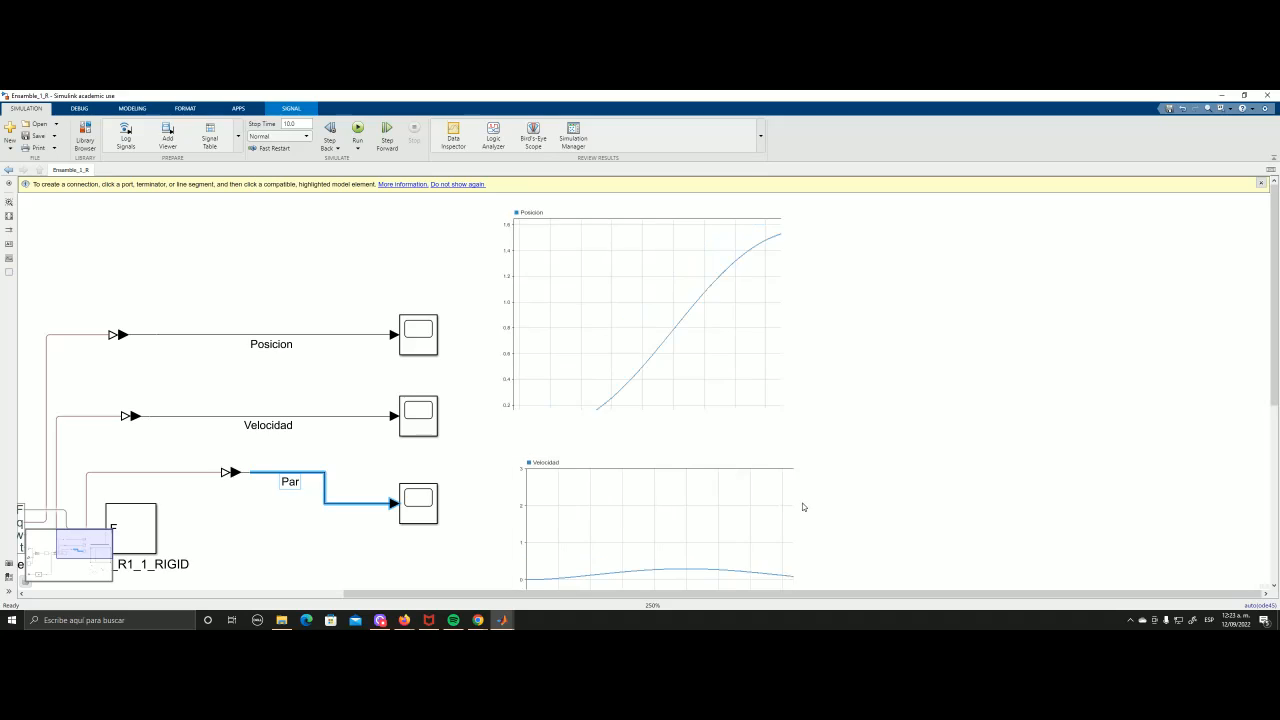
scroll(800, 509, up, 5)
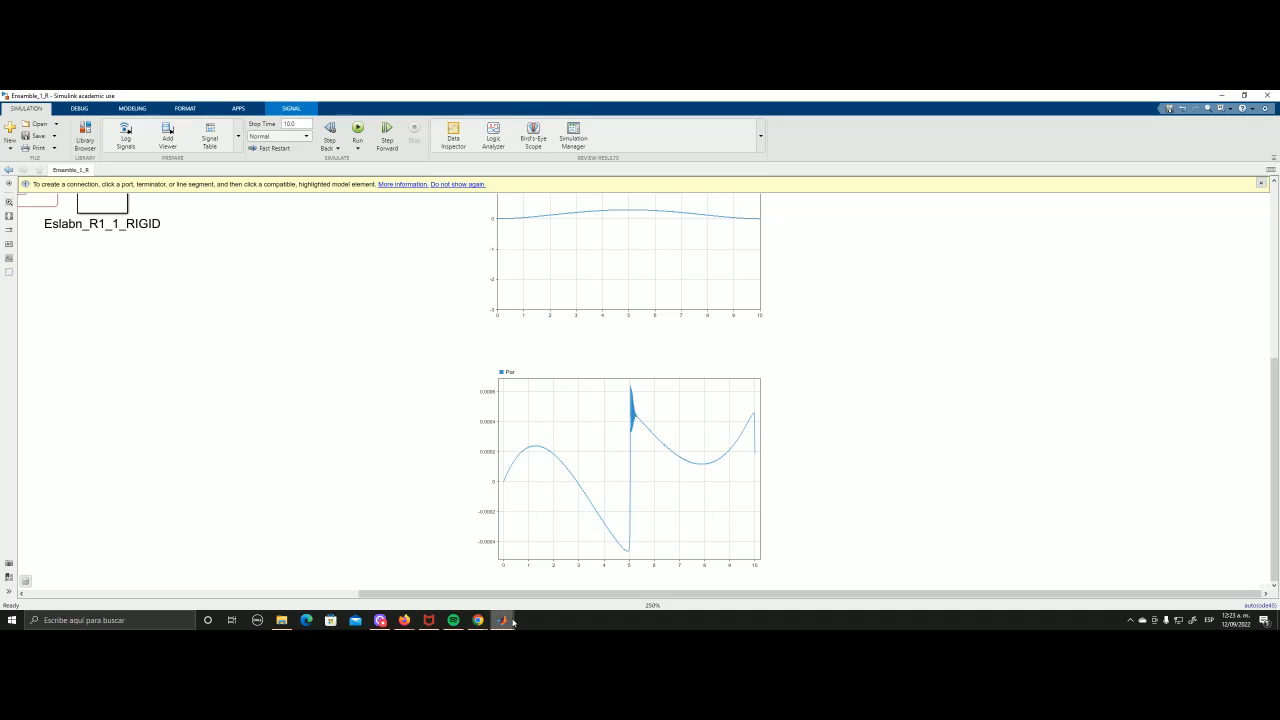
- Switch to Mechanics Explorer and scrub the link animation back to about 5 s, with the whole link in view
mouse_move(513, 622)
click(407, 578)
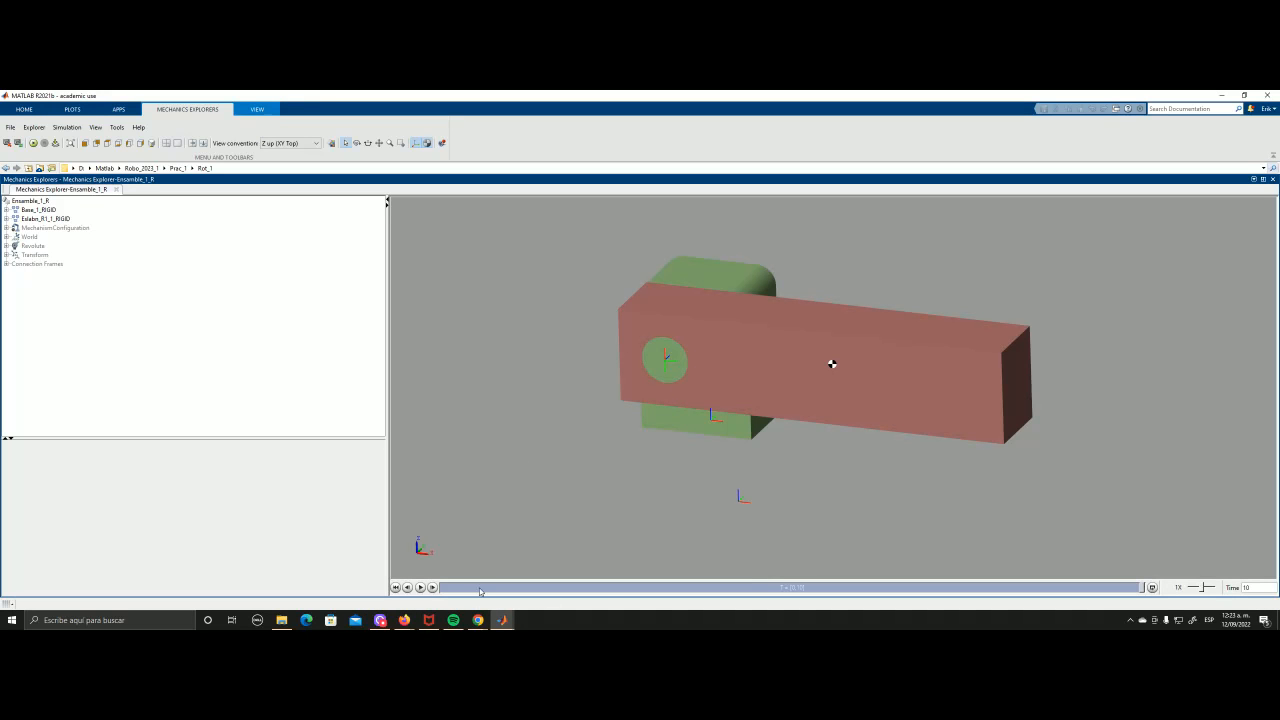
mouse_move(502, 620)
click(560, 585)
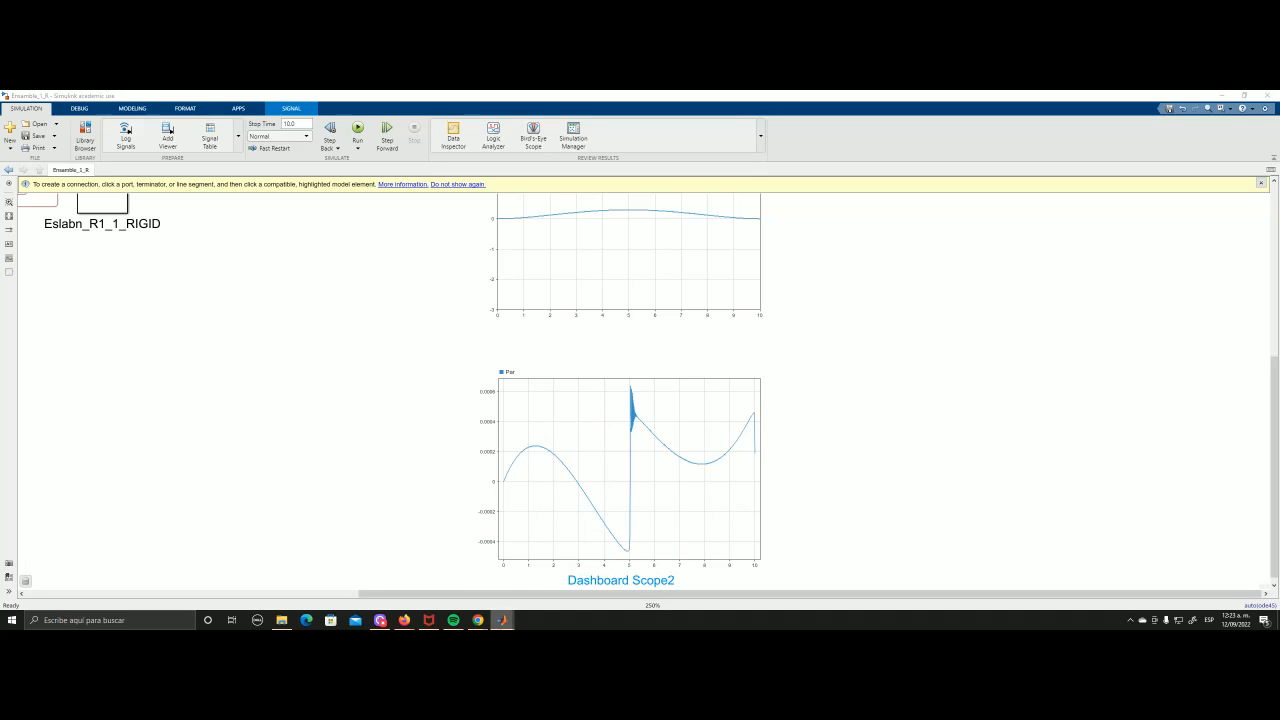
mouse_move(502, 620)
click(412, 585)
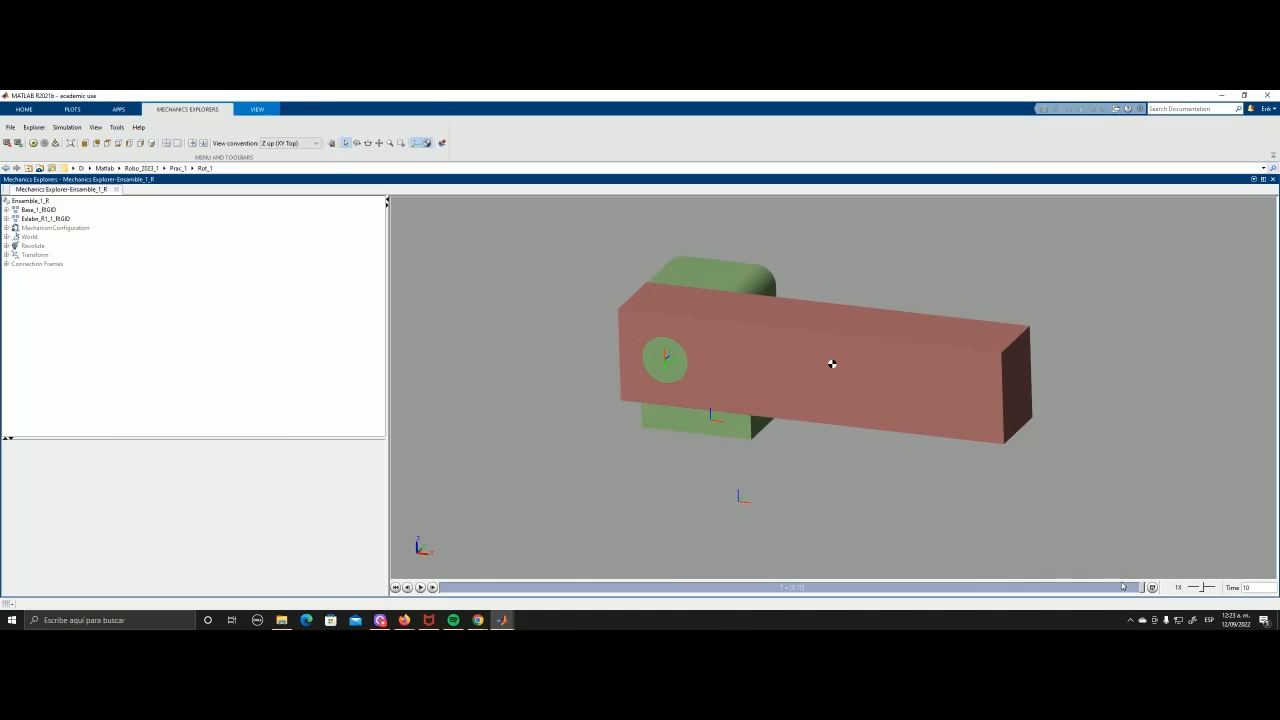
drag(1140, 590, 794, 554)
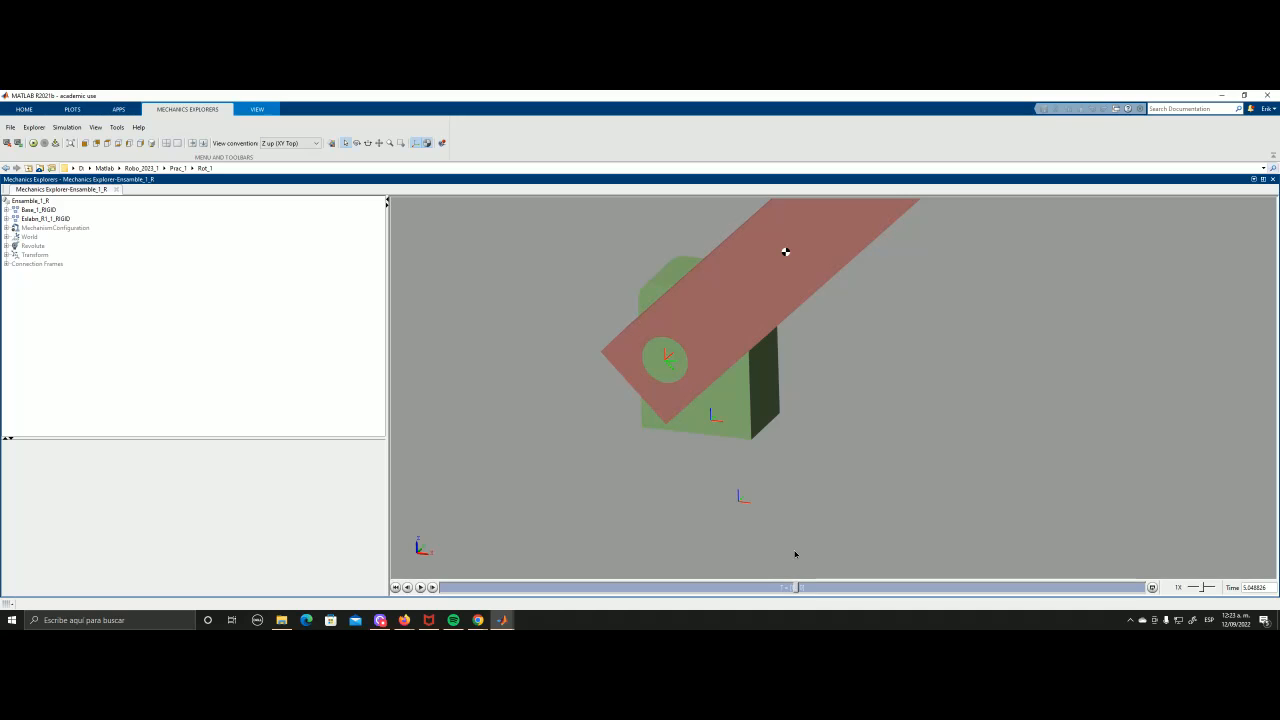
scroll(805, 488, down, 3)
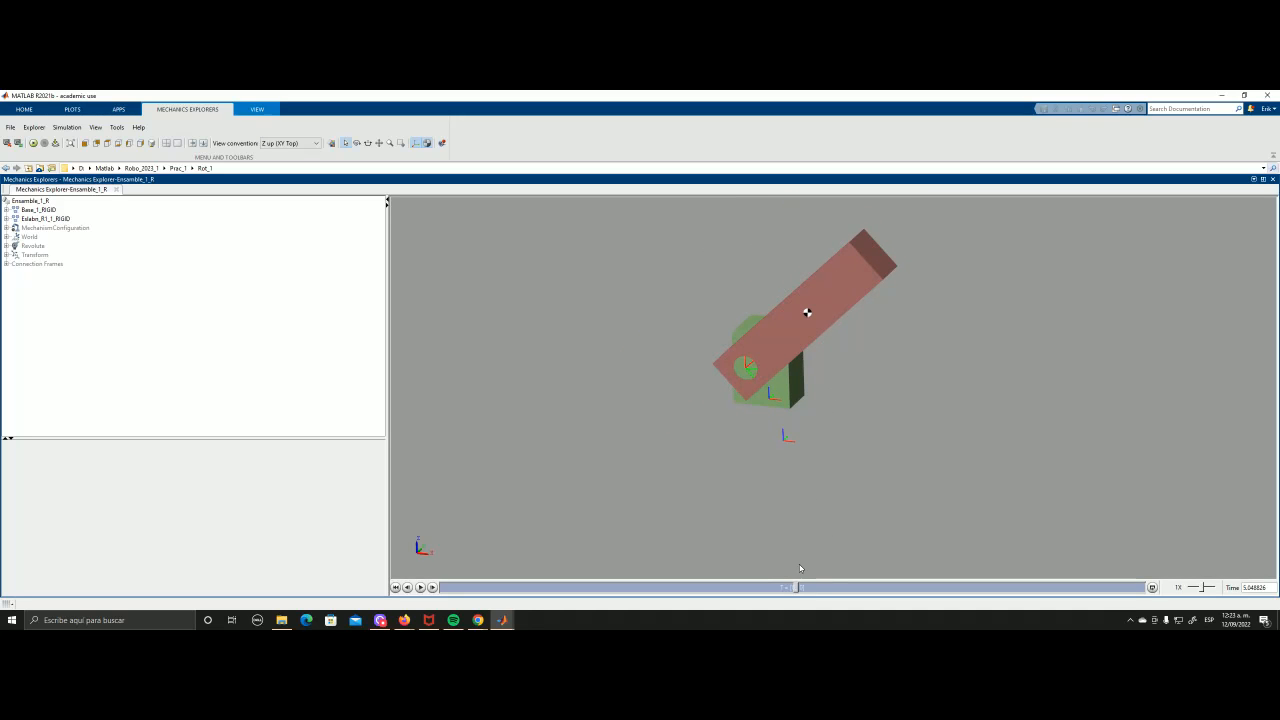
- Return to the Simulink model and examine the Posicion, Velocidad and Par curves against the link's motion
mouse_move(502, 620)
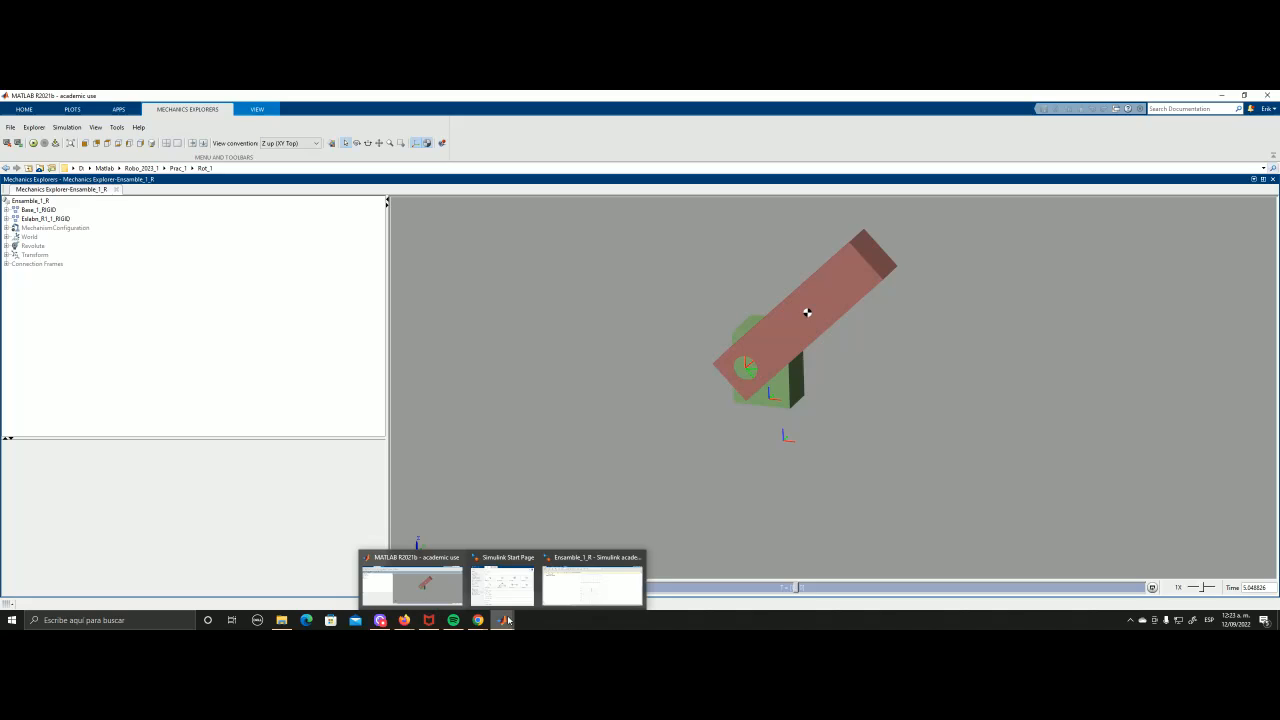
click(592, 578)
scroll(805, 450, up, 5)
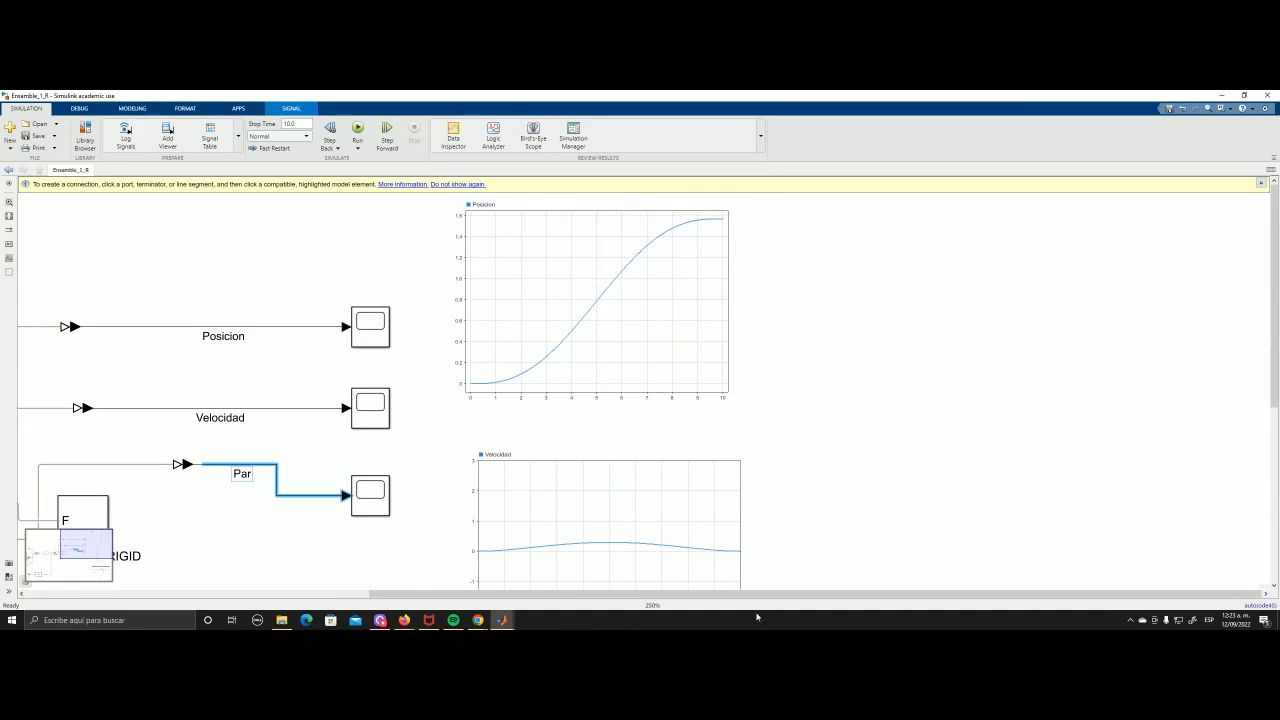
scroll(812, 492, down, 4)
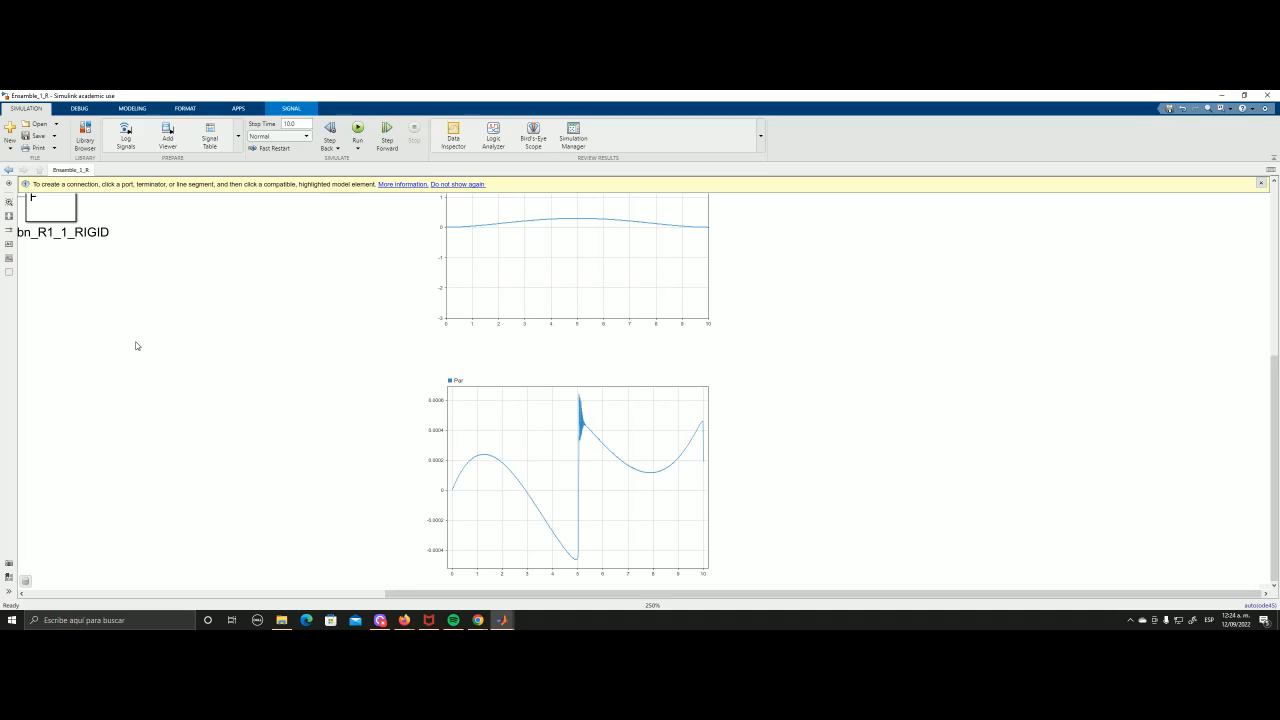
- Set the gravity vector of the Mechanism Configuration block to [0 0 -9.80665] m/s^2 and close its properties
drag(278, 320, 600, 423)
scroll(591, 414, down, 3)
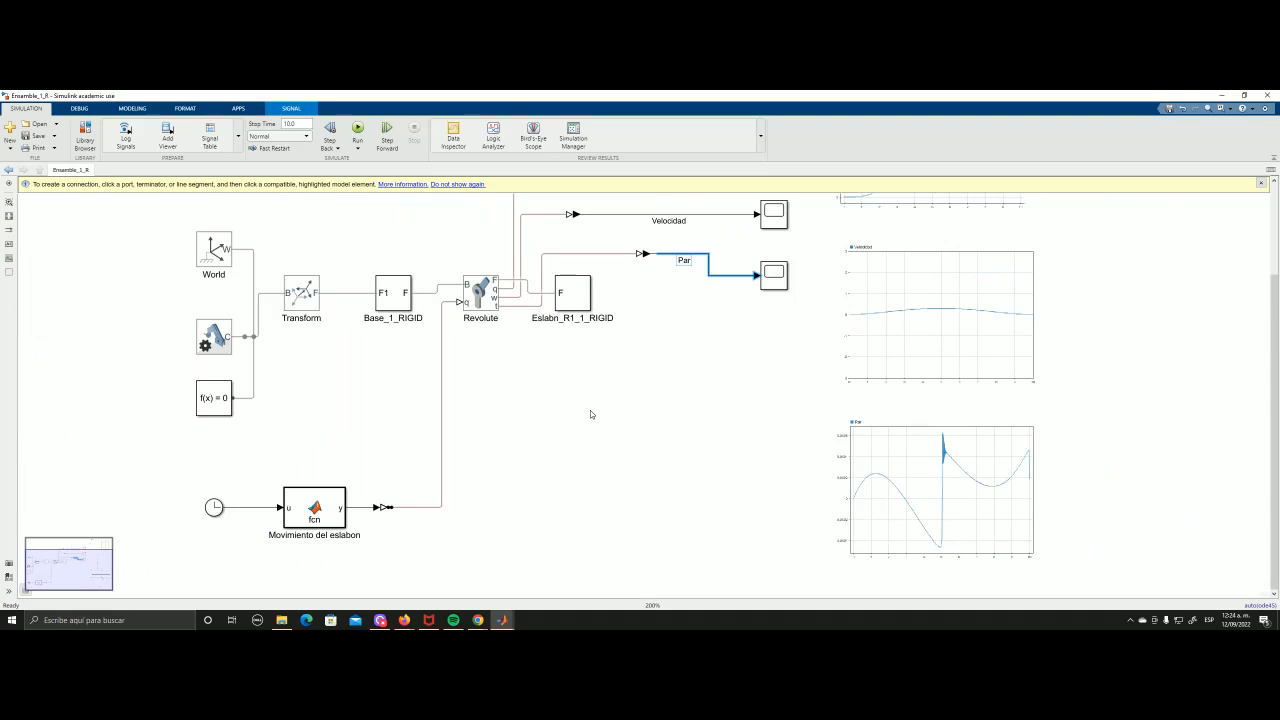
drag(304, 394, 343, 423)
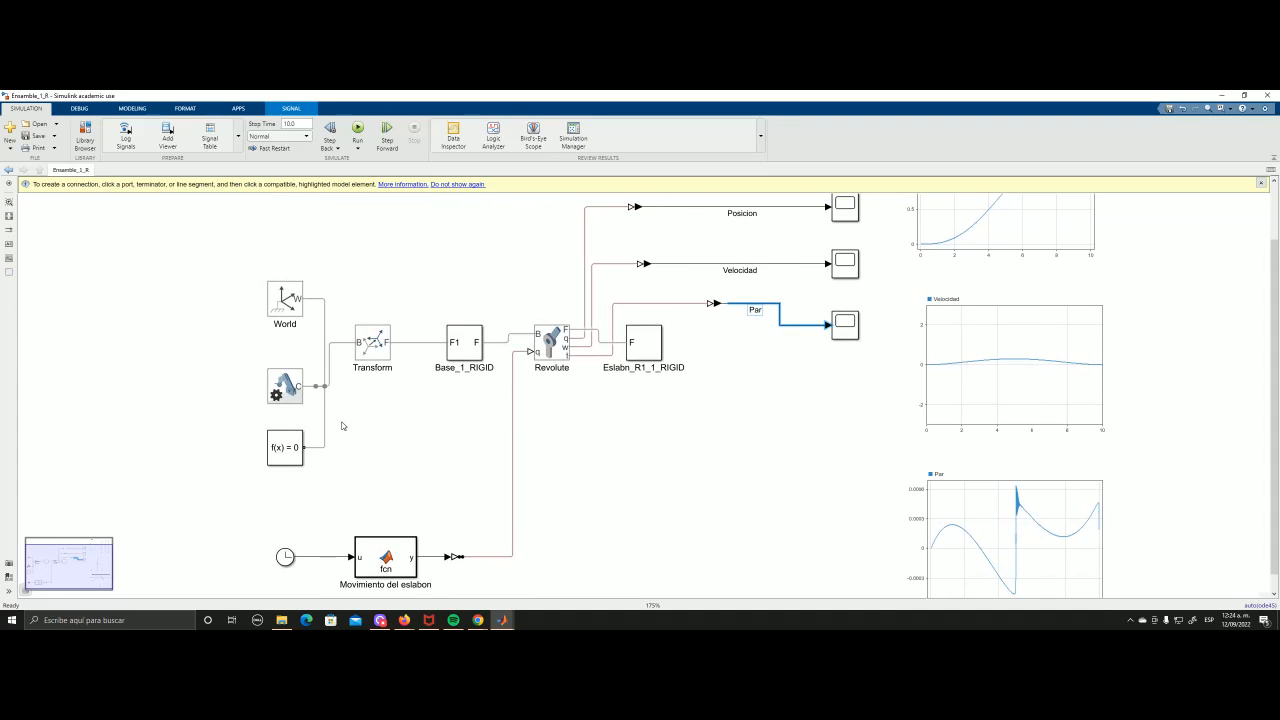
click(287, 396)
double_click(287, 396)
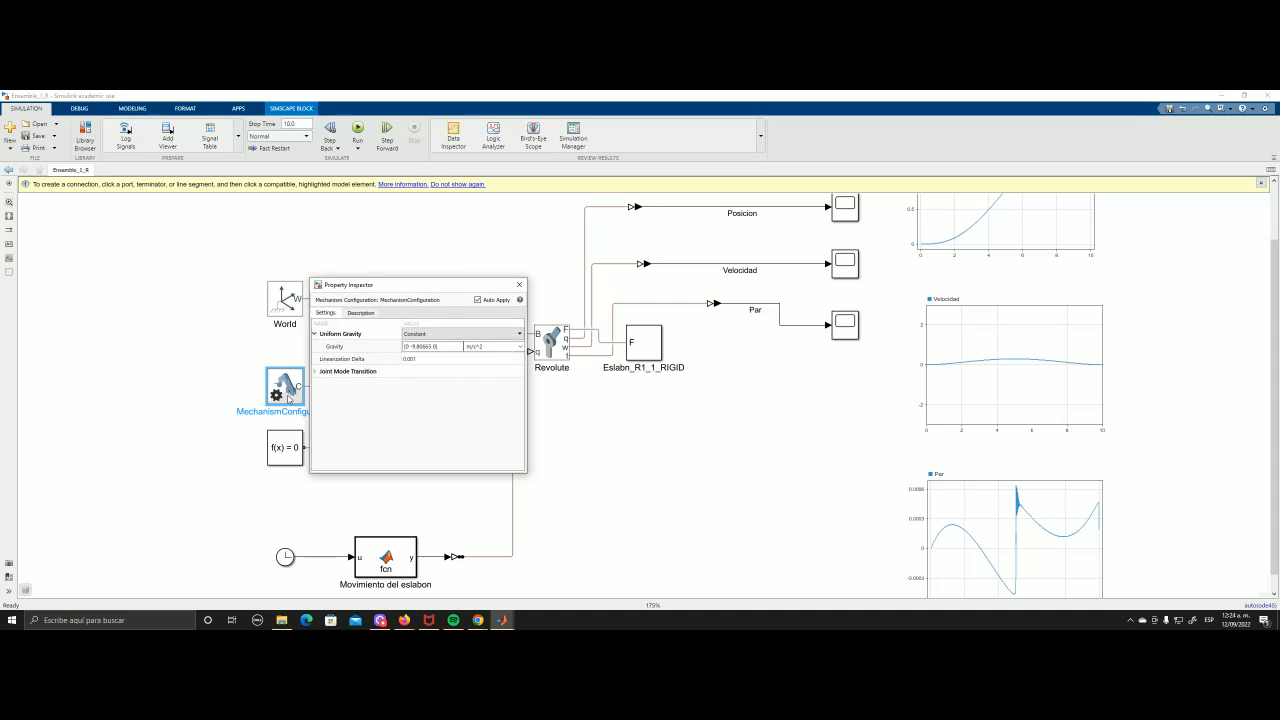
click(423, 347)
click(433, 347)
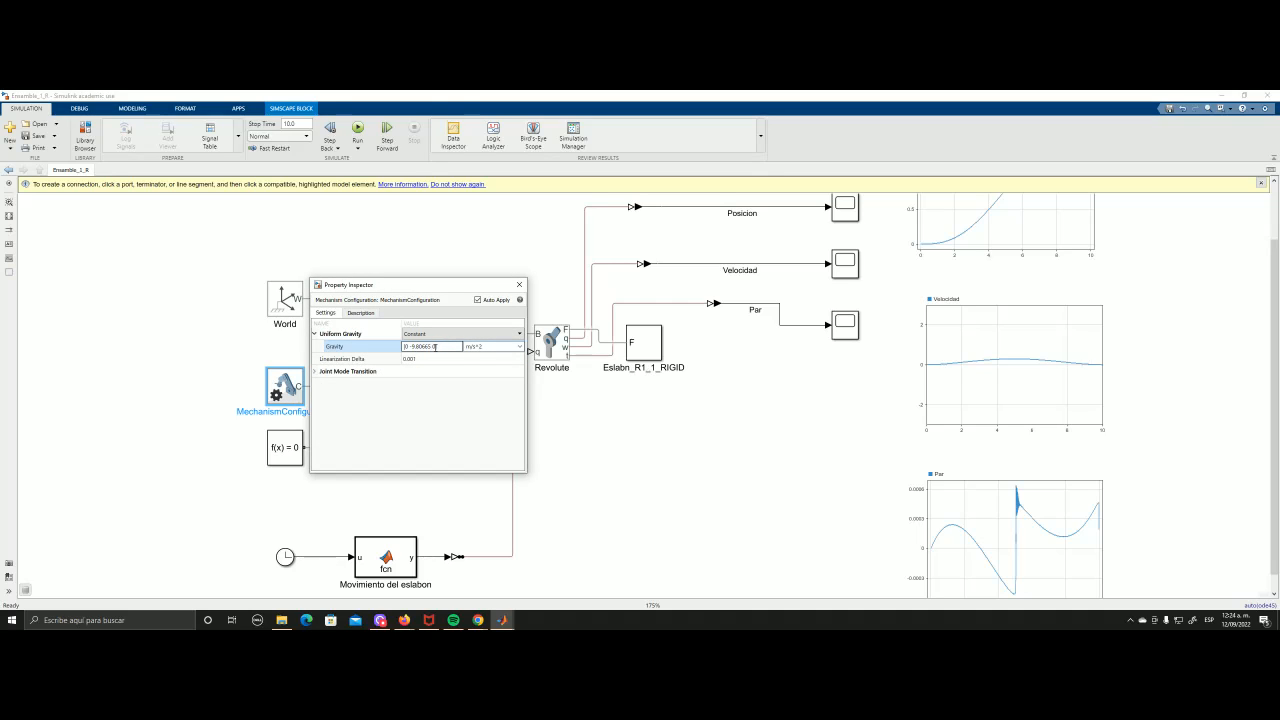
key(Delete)
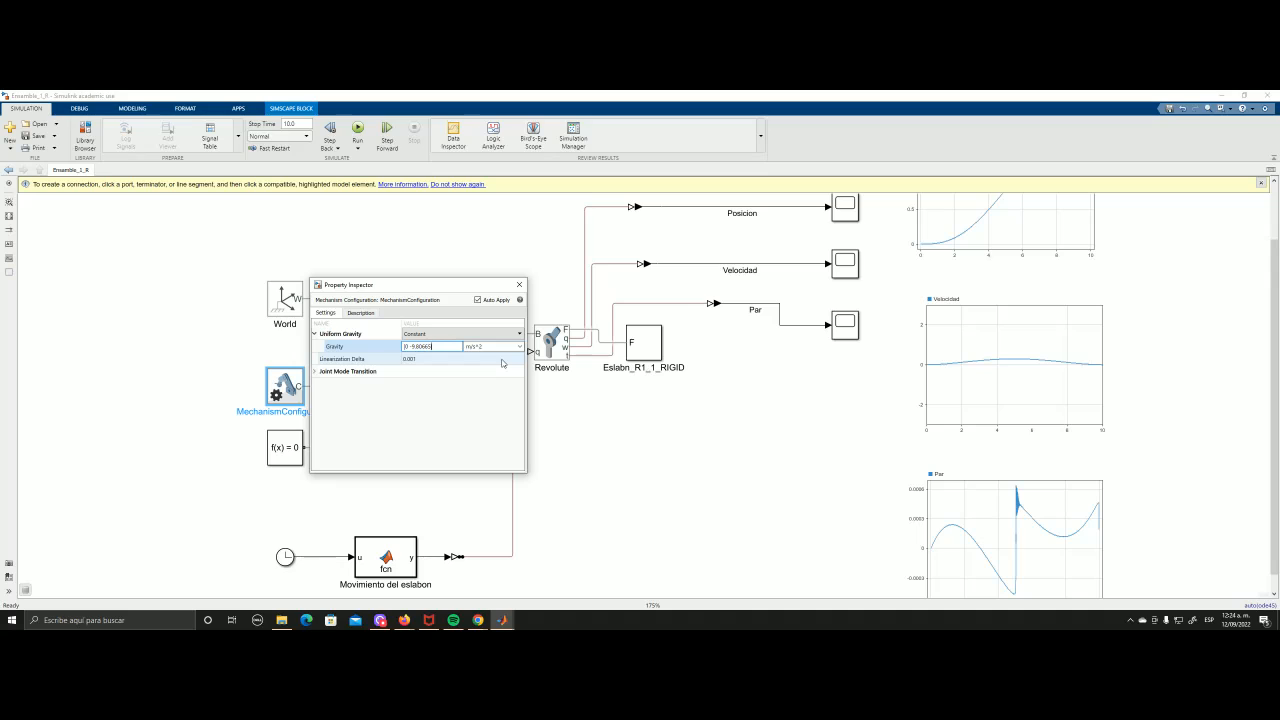
drag(411, 347, 408, 347)
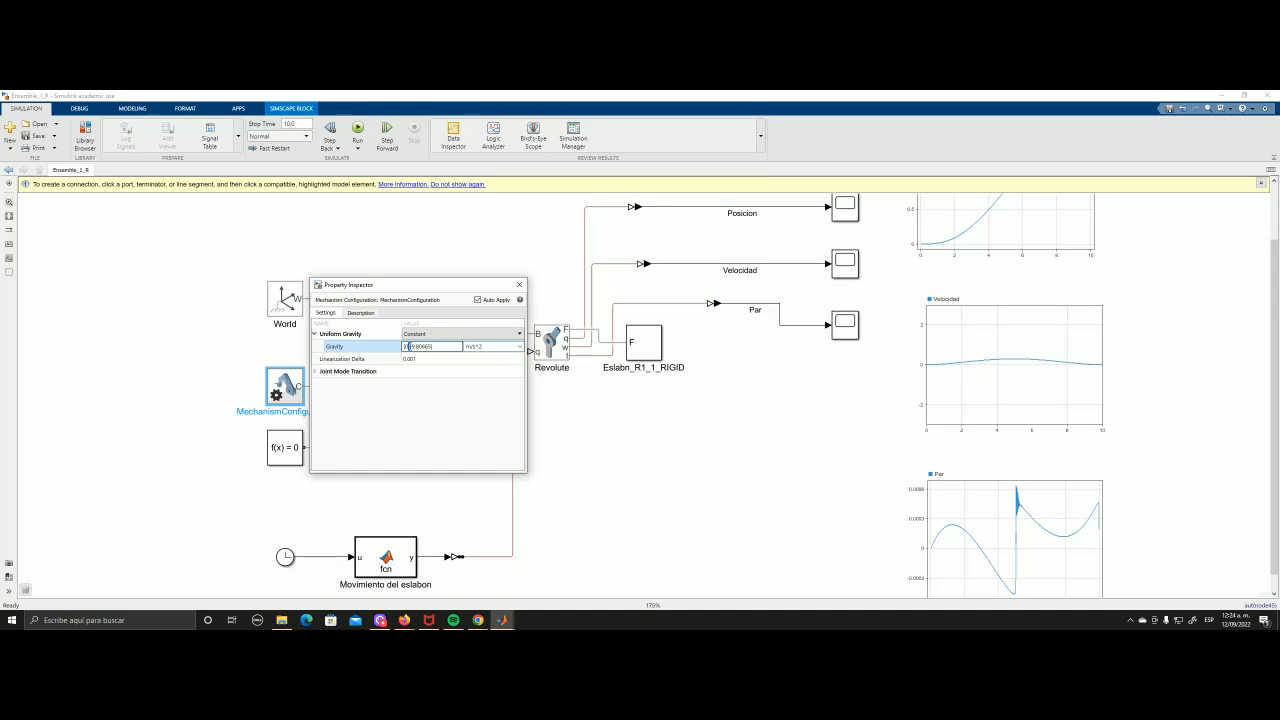
text(0 -)
click(520, 285)
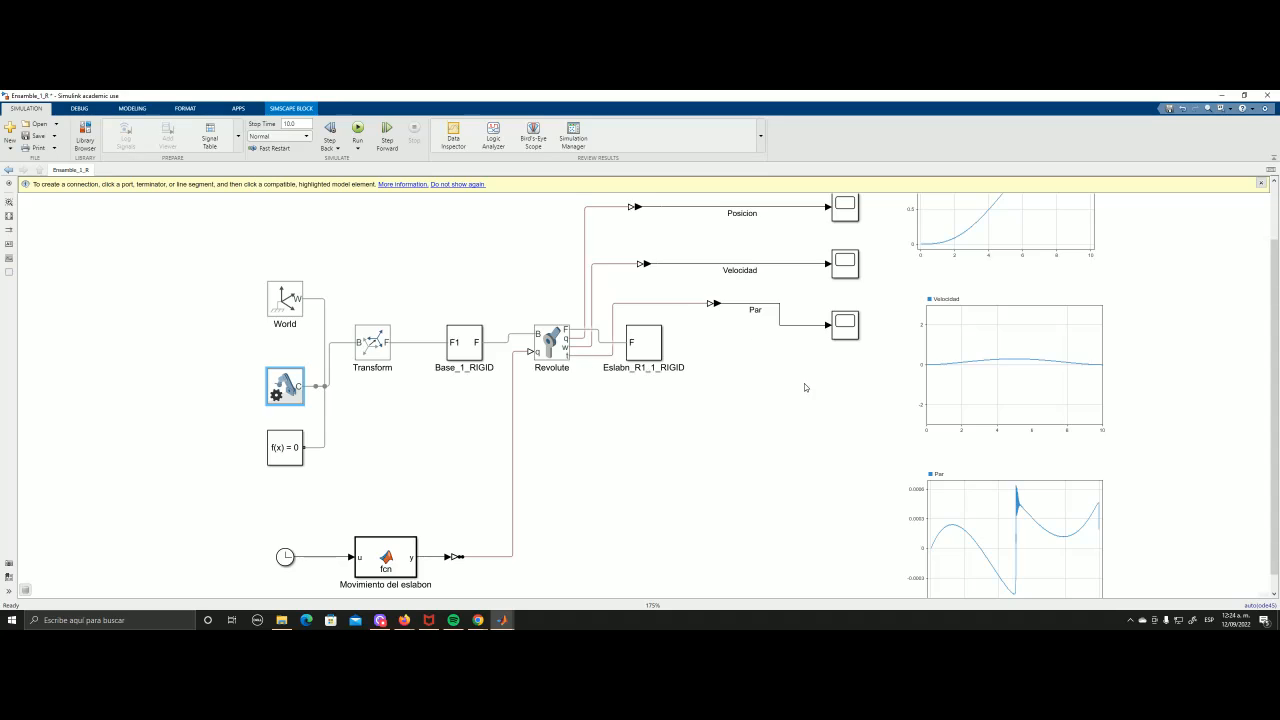
- Run the simulation with the new gravity direction and inspect the Par curve on its Dashboard Scope
scroll(806, 386, down, 3)
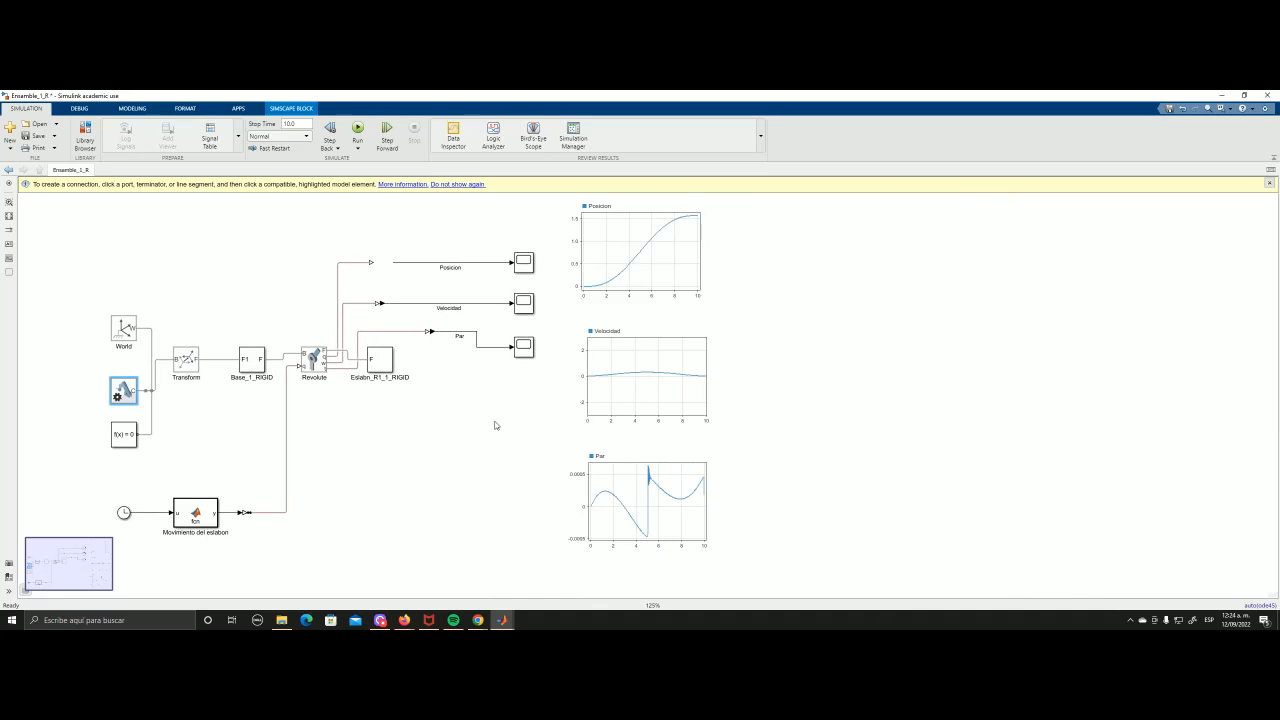
click(357, 130)
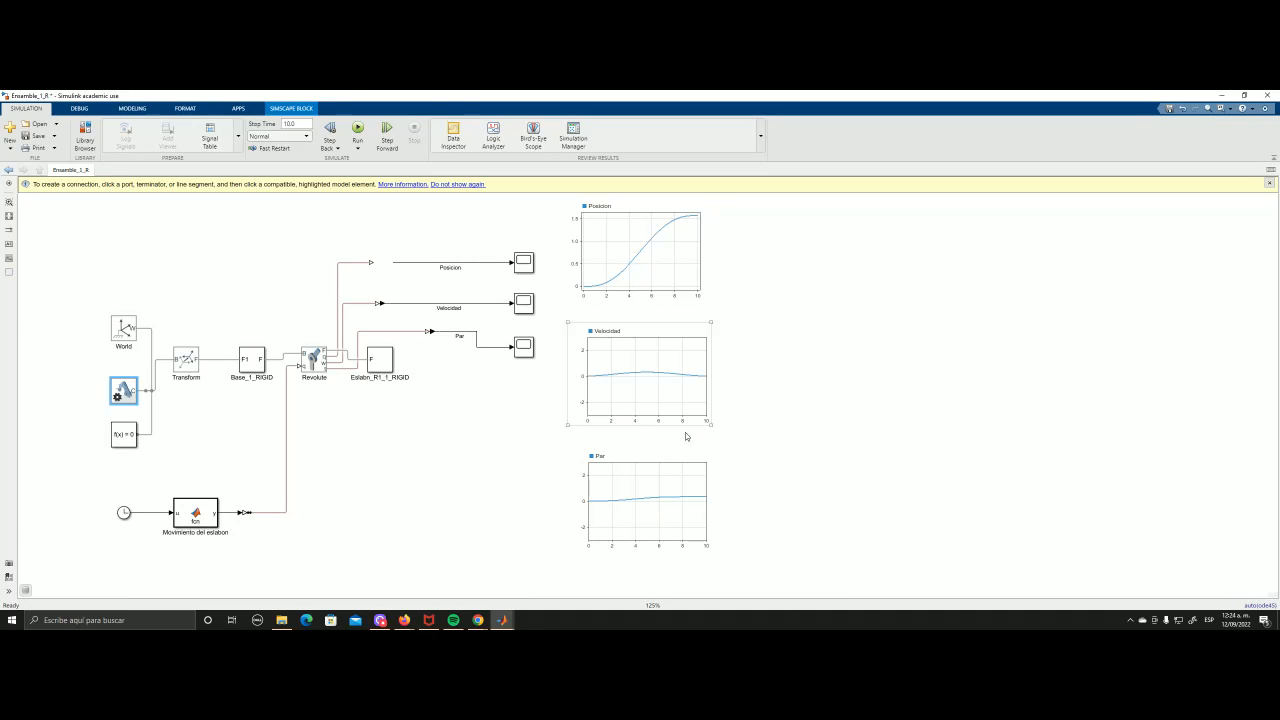
scroll(645, 487, up, 3)
scroll(645, 487, up, 1)
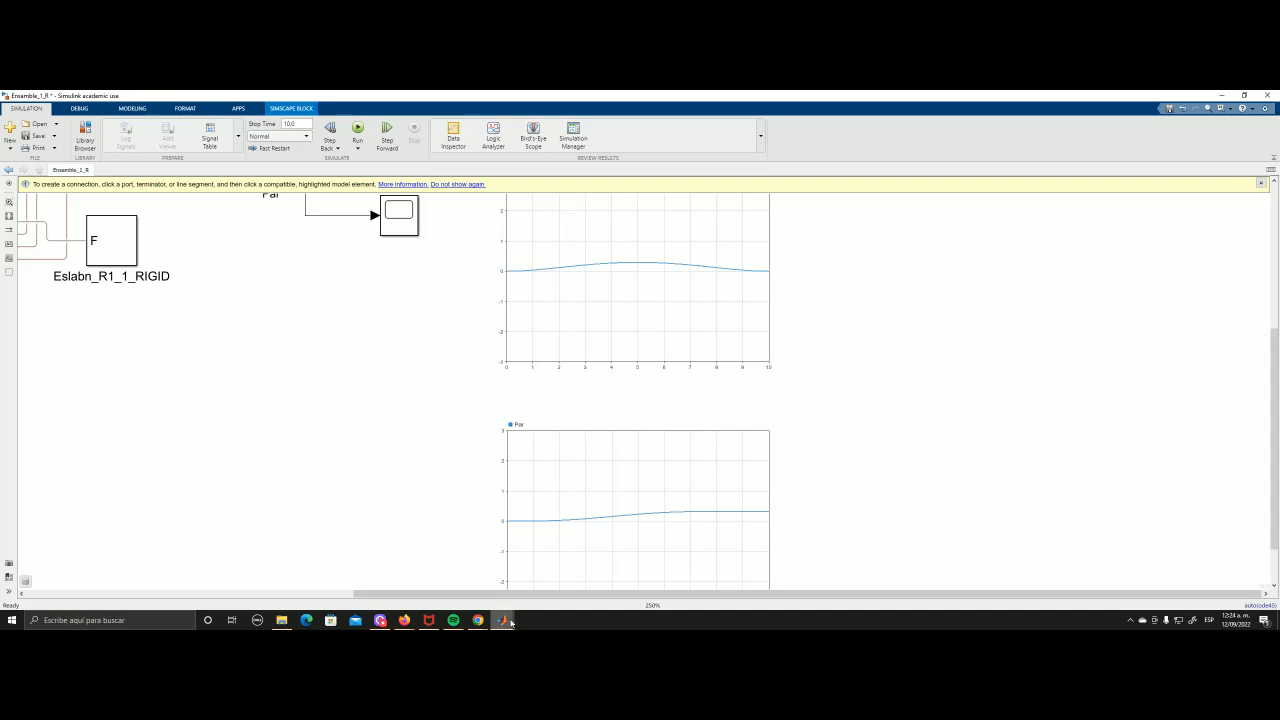
- Switch to Mechanics Explorer and scrub the link animation from 0 to 10 s in a front view
click(409, 583)
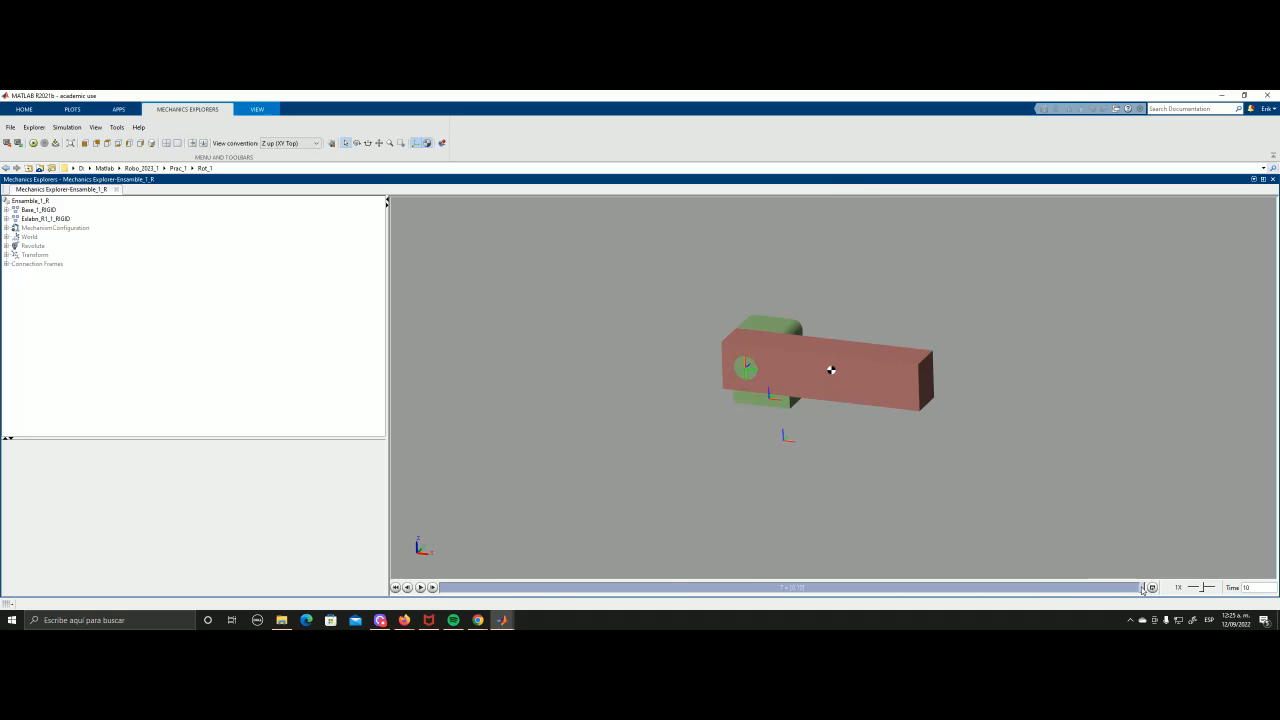
drag(1125, 588, 440, 563)
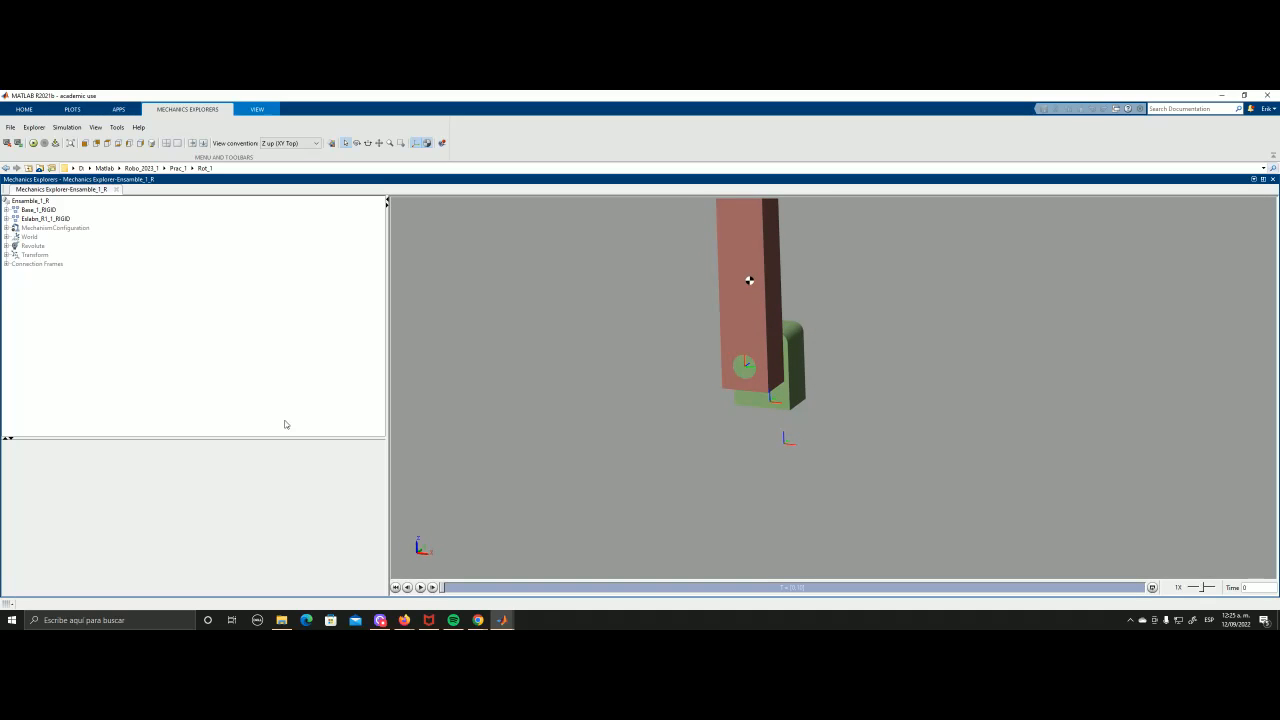
click(84, 142)
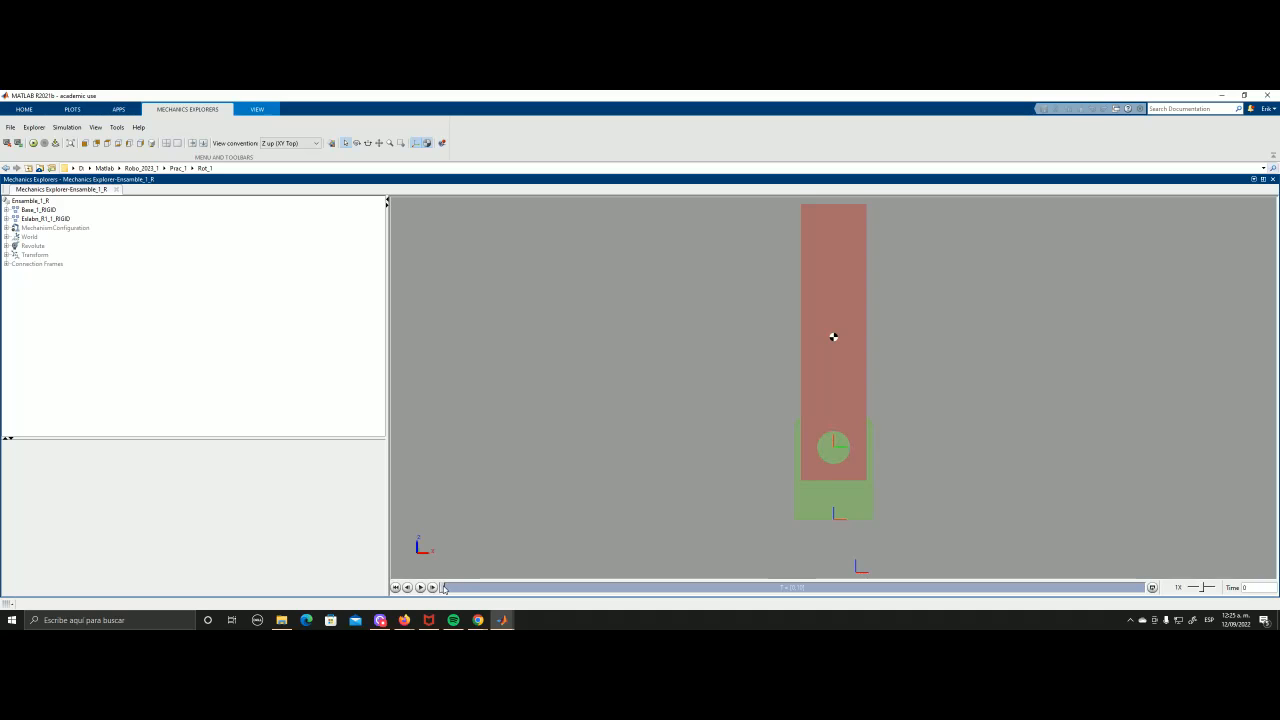
drag(444, 588, 609, 624)
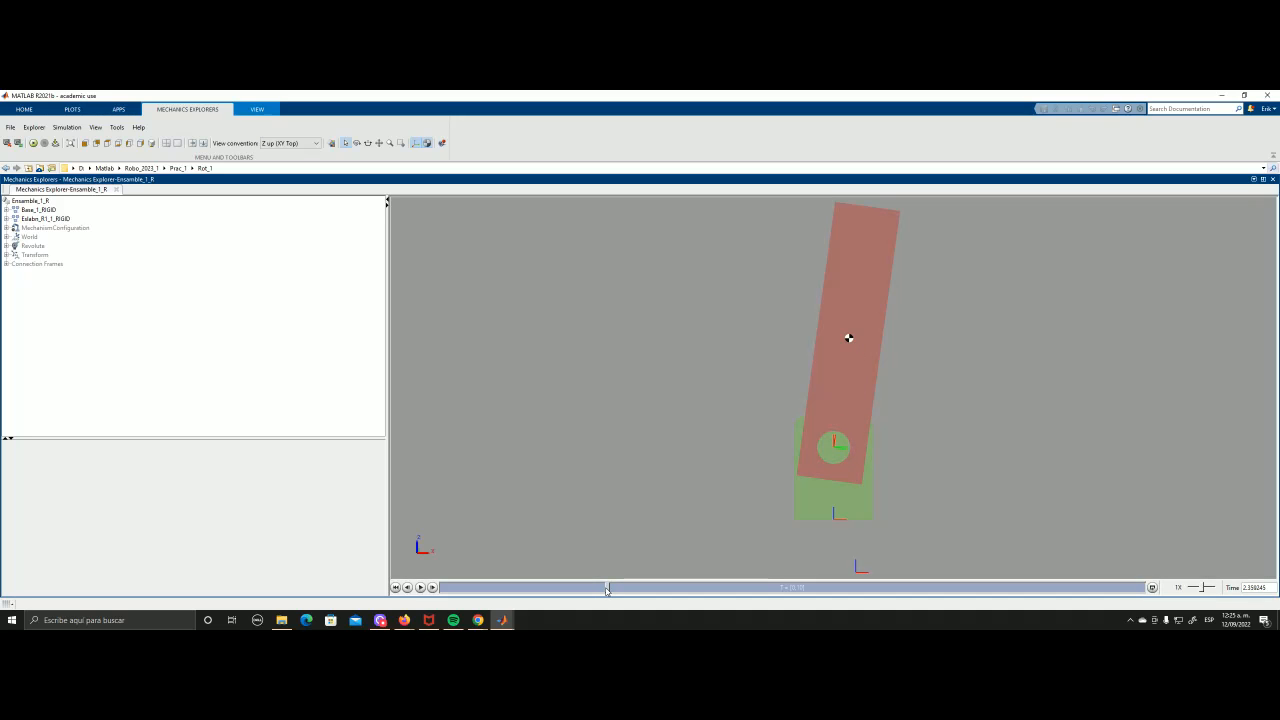
drag(606, 590, 1168, 606)
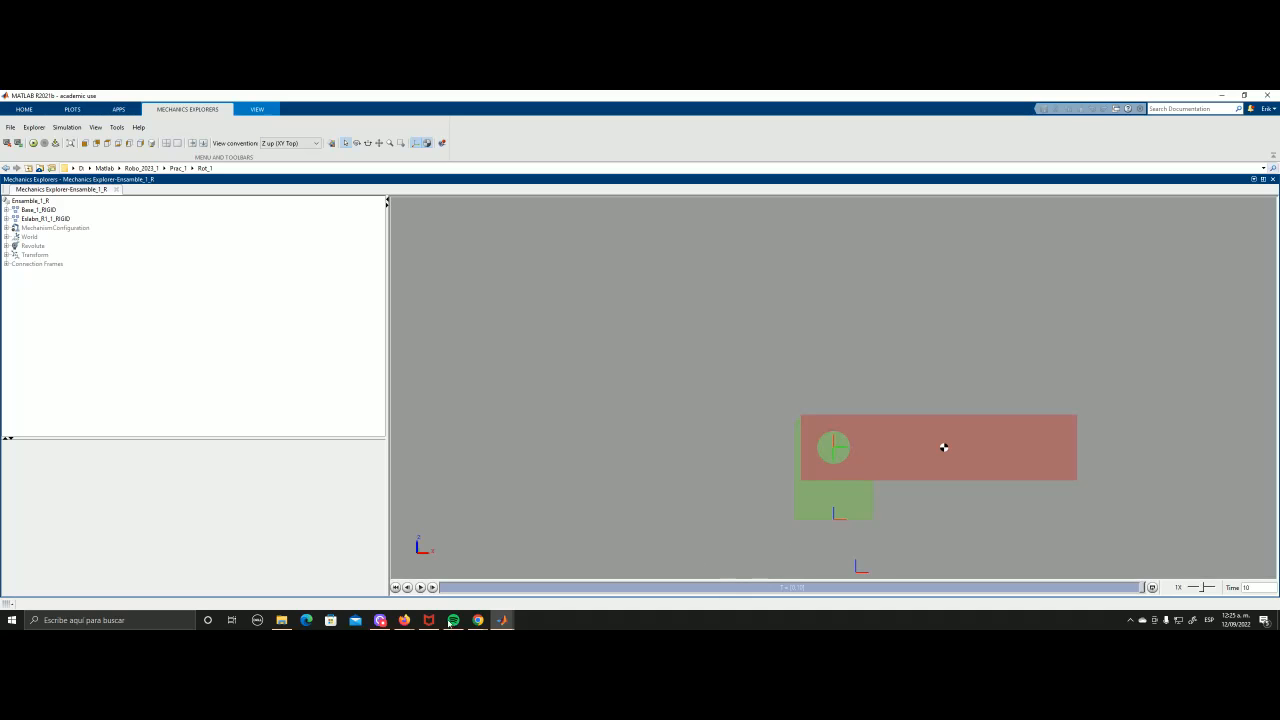
- Return to the Simulink model, check the Par Dashboard Scope, and save the model
click(494, 624)
click(592, 585)
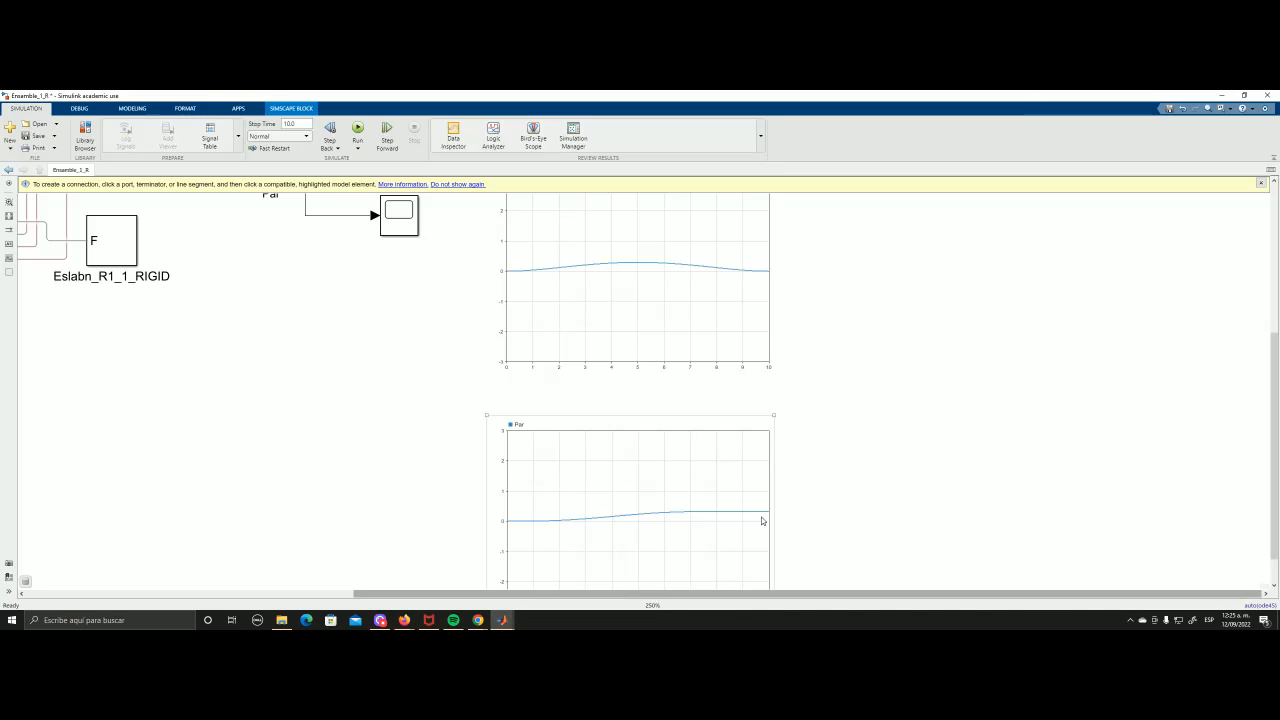
click(389, 526)
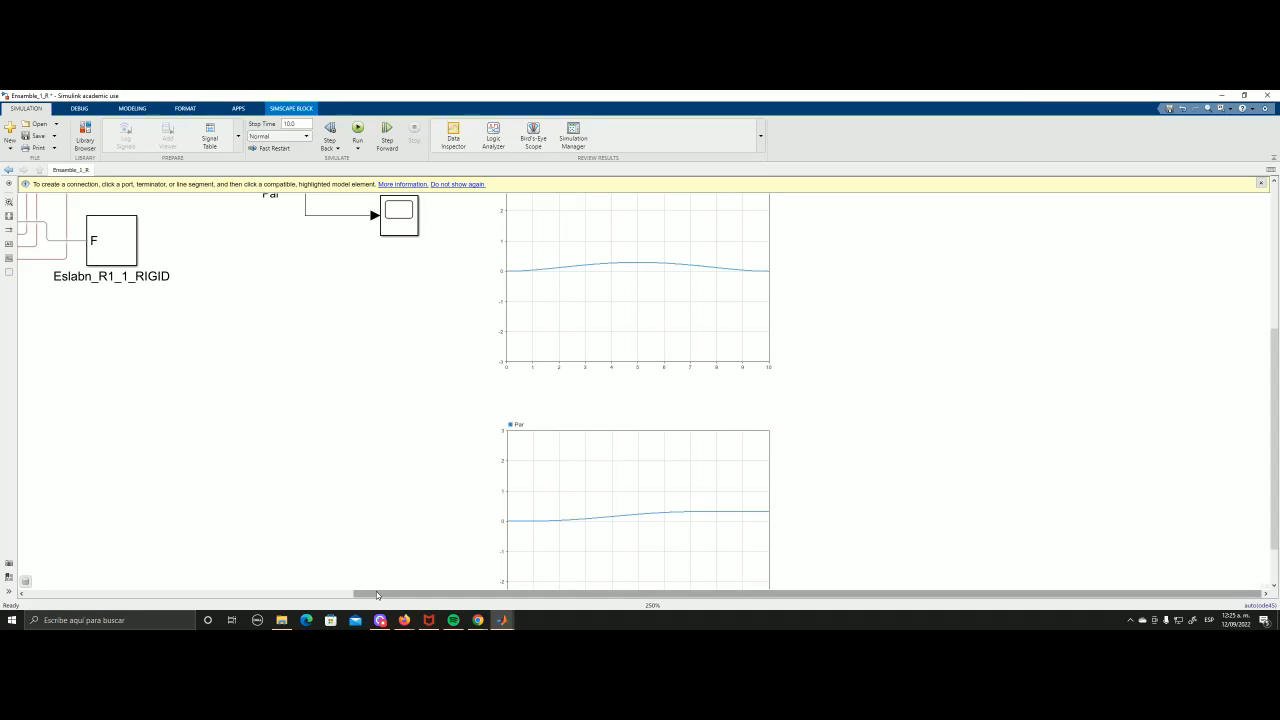
click(24, 136)
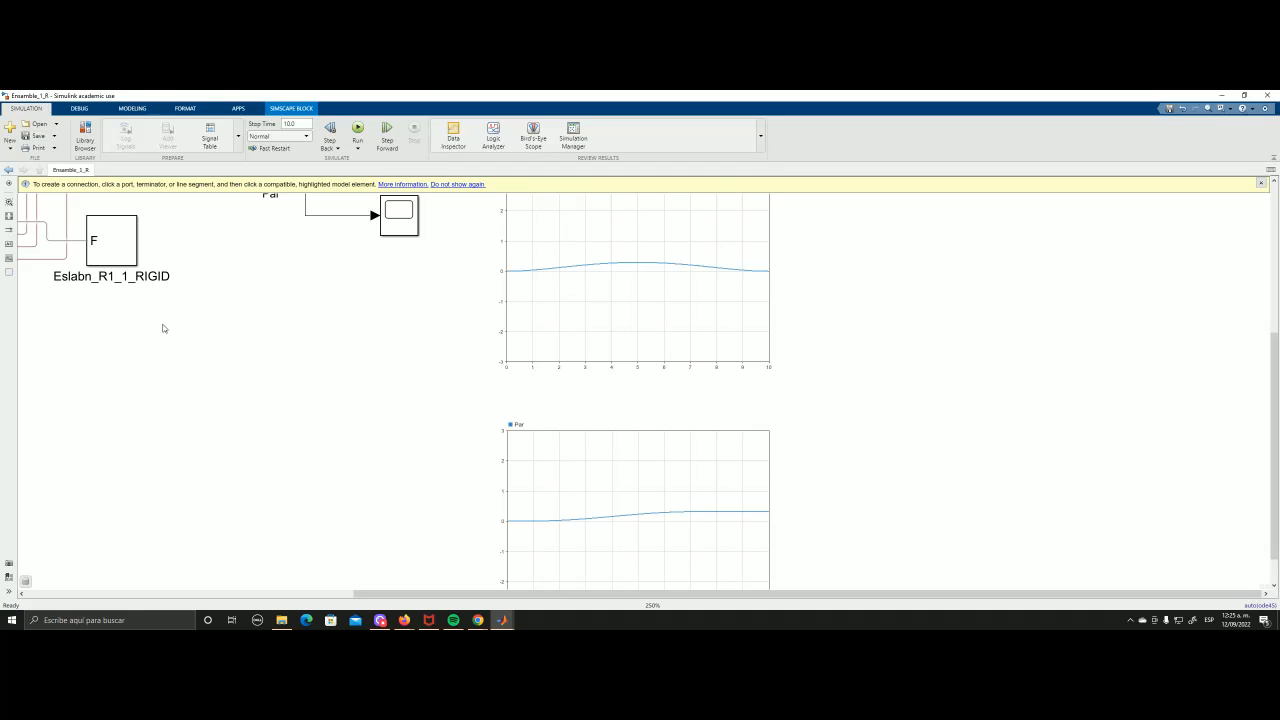
scroll(374, 354, down, 4)
scroll(546, 506, up, 2)
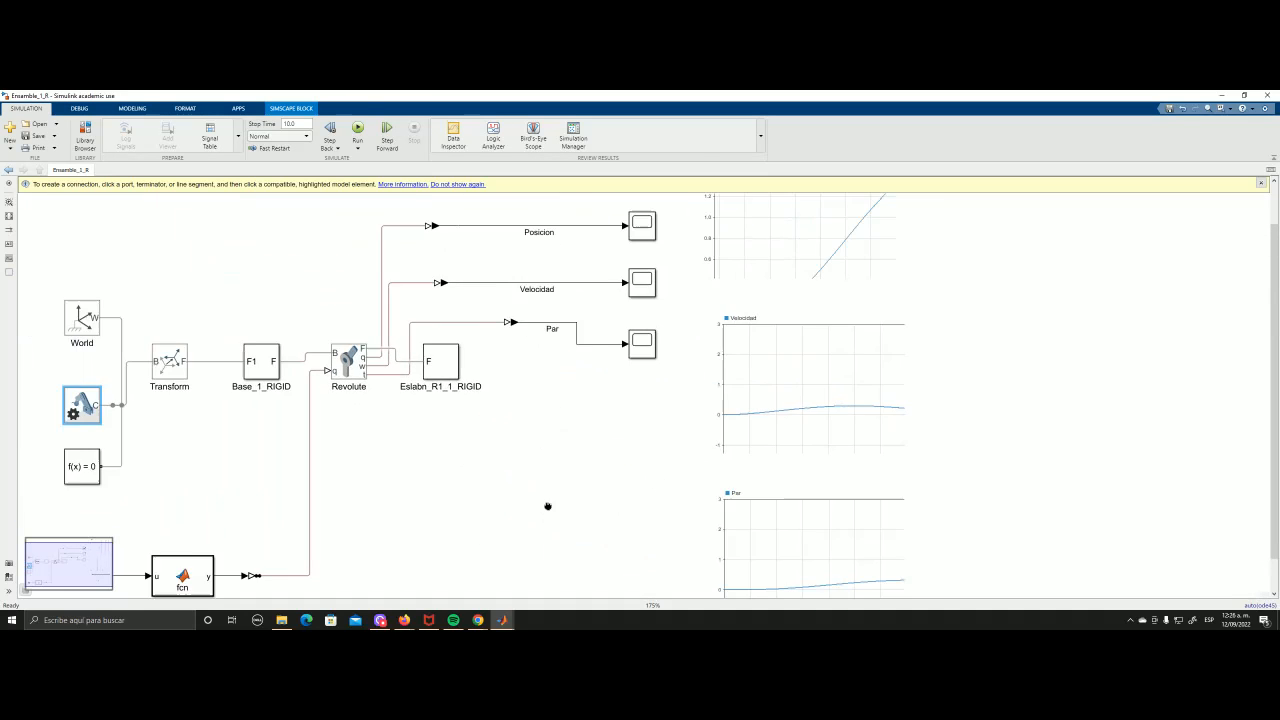
drag(613, 489, 597, 503)
drag(714, 423, 346, 536)
scroll(592, 470, down, 1)
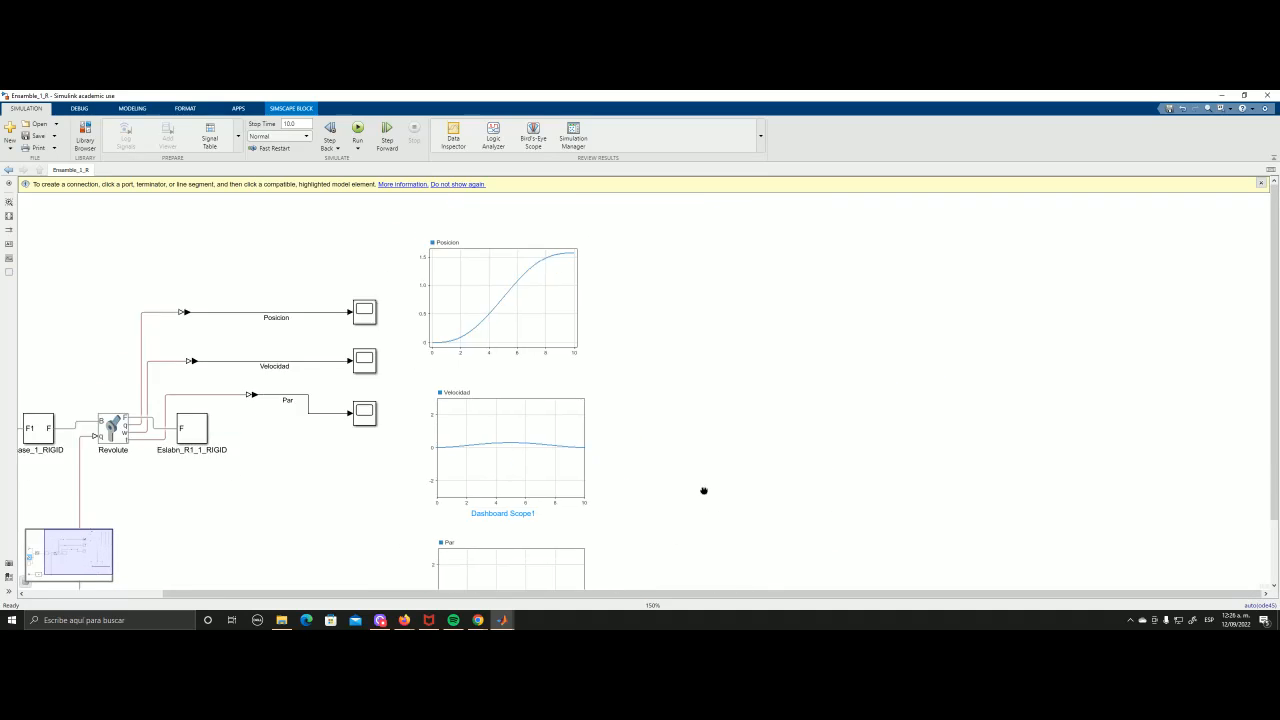
- Examine the Posicion, Velocidad and Par curves on their Dashboard Scopes alongside the whole block diagram
drag(703, 489, 712, 358)
scroll(716, 418, down, 2)
scroll(695, 393, up, 1)
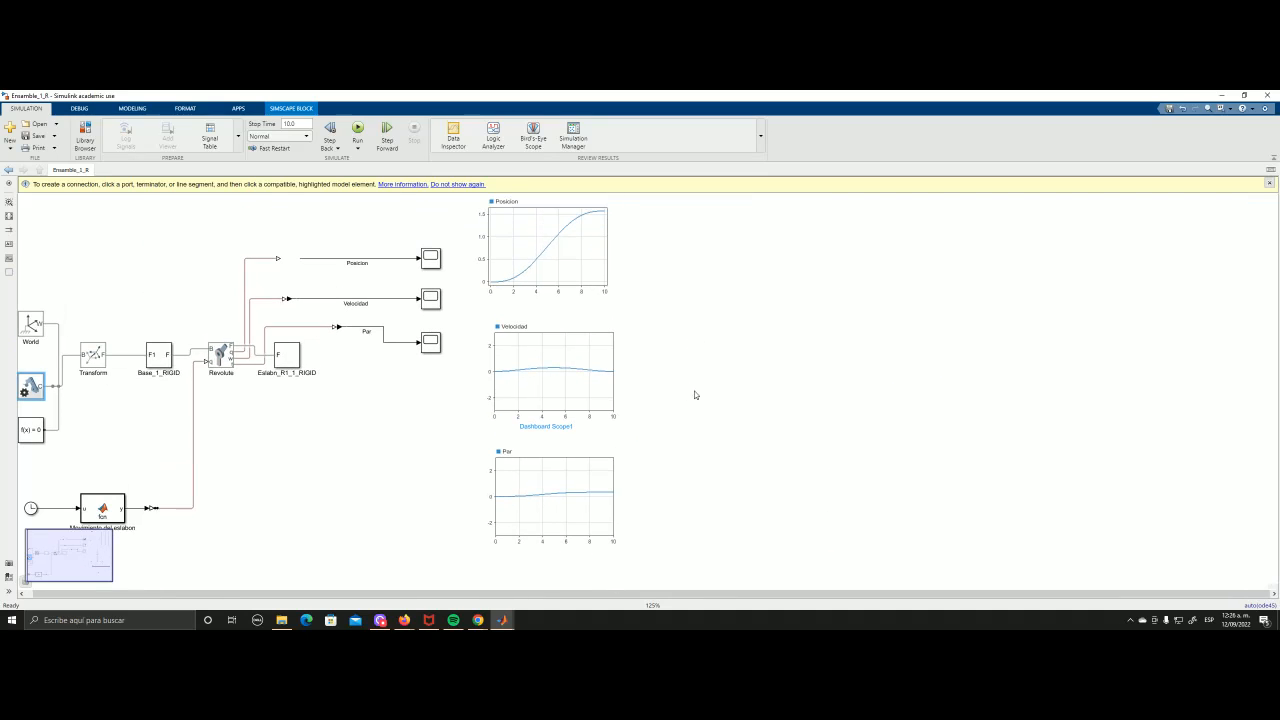
click(510, 240)
click(517, 374)
click(523, 504)
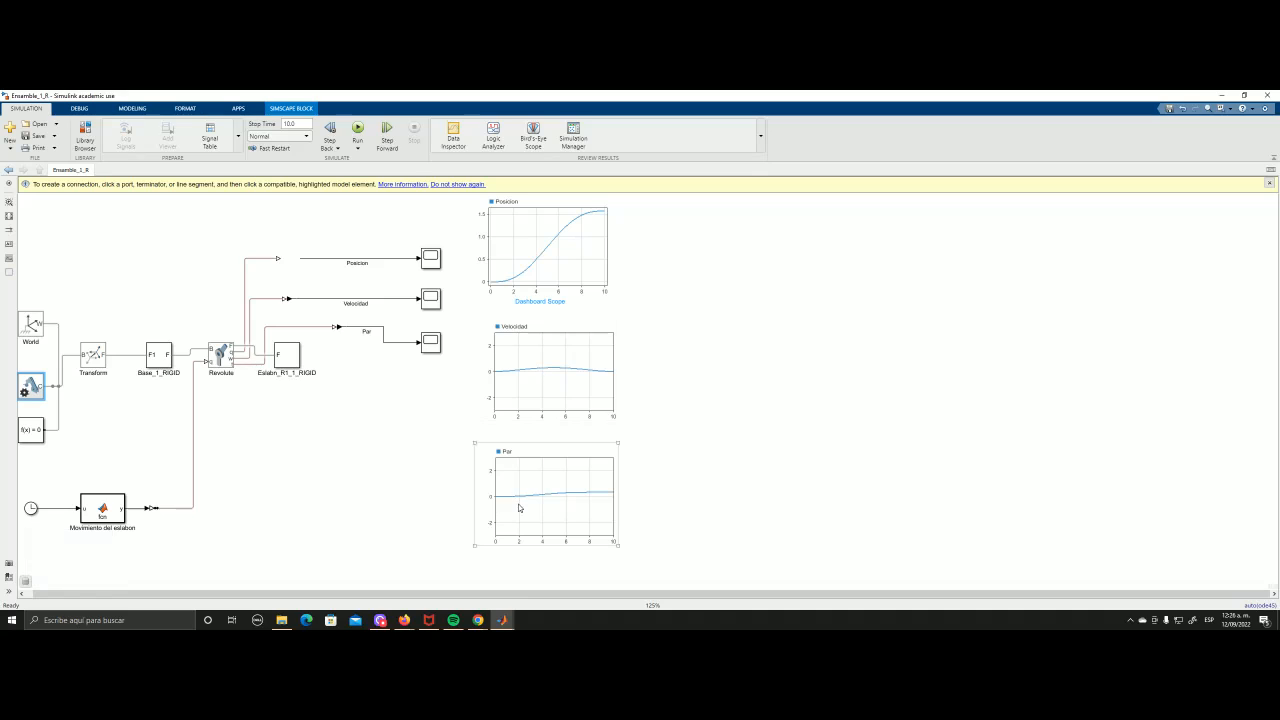
click(412, 436)
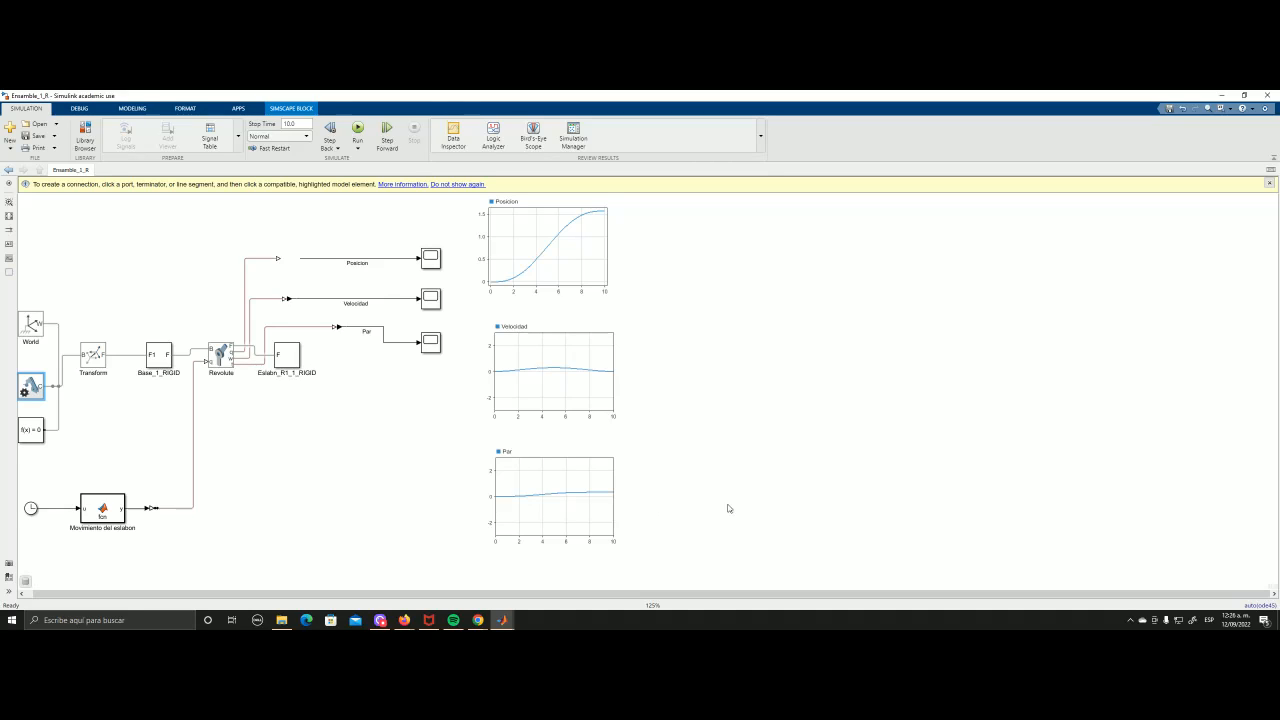
click(604, 502)
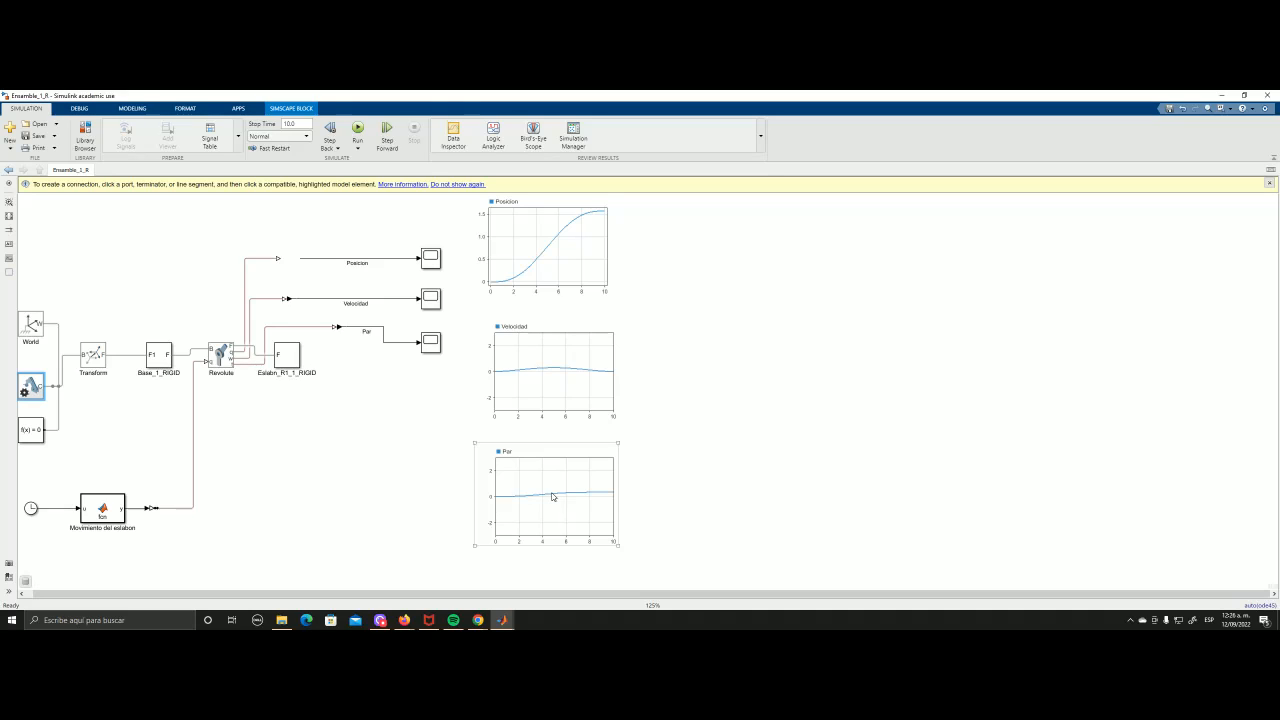
- Switch to Mechanics Explorer to review the link's pose at 10 s, and return to the Ensamble_1_R Simulink model
click(501, 619)
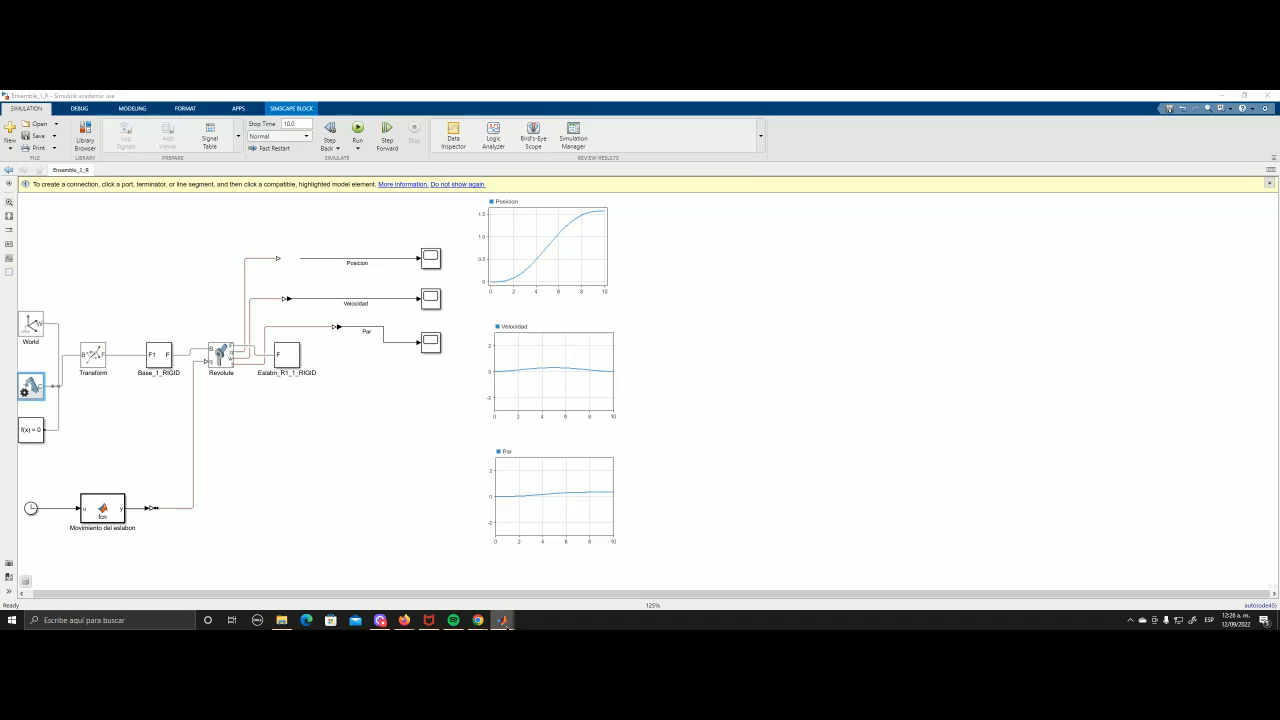
click(412, 585)
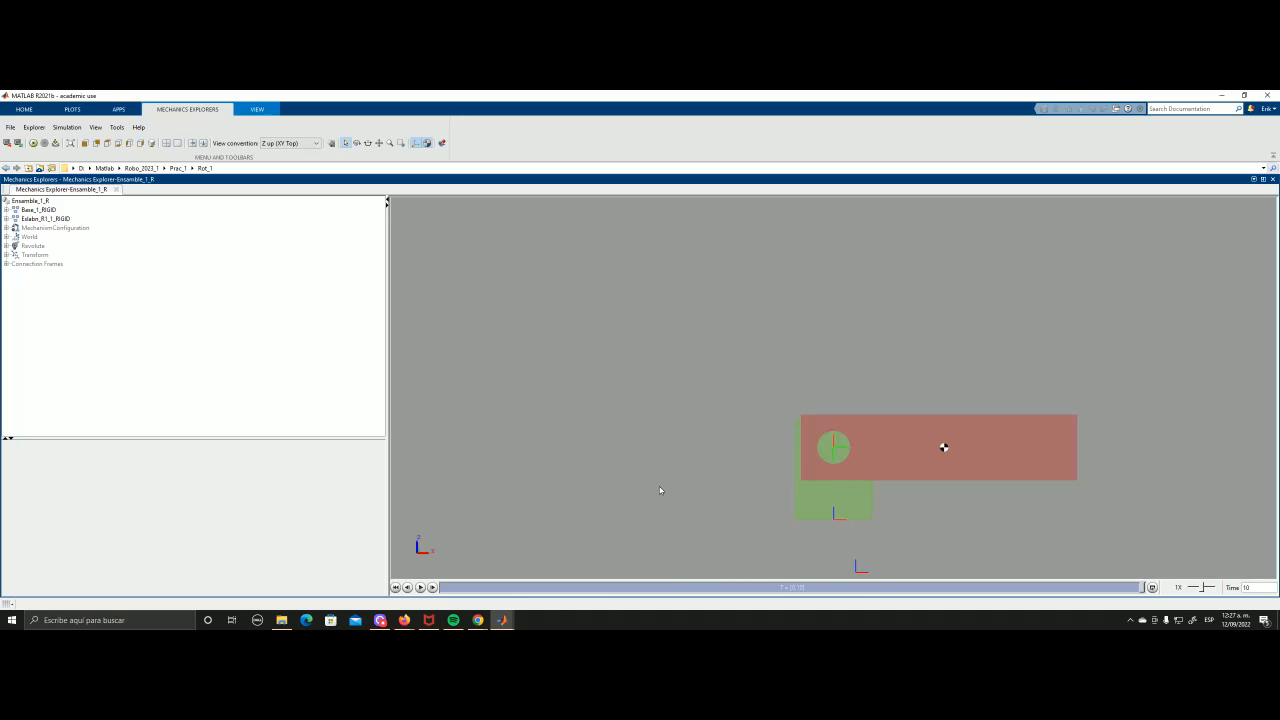
click(503, 620)
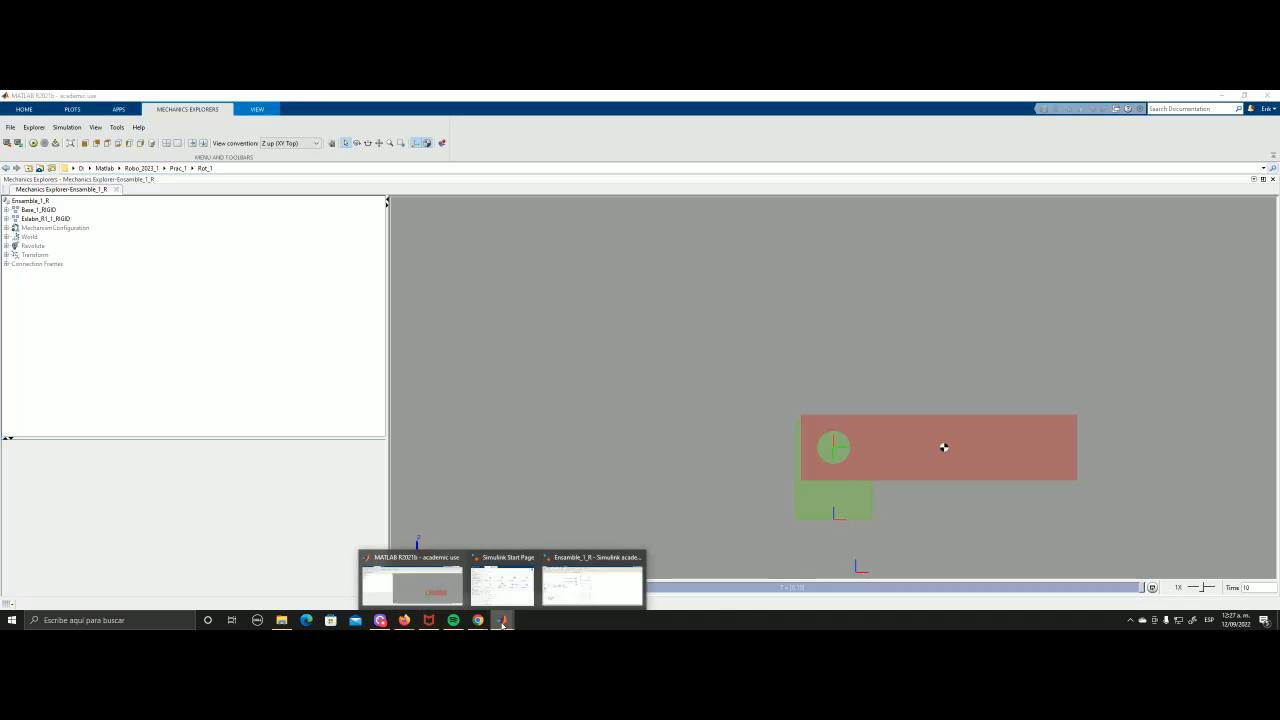
click(569, 588)
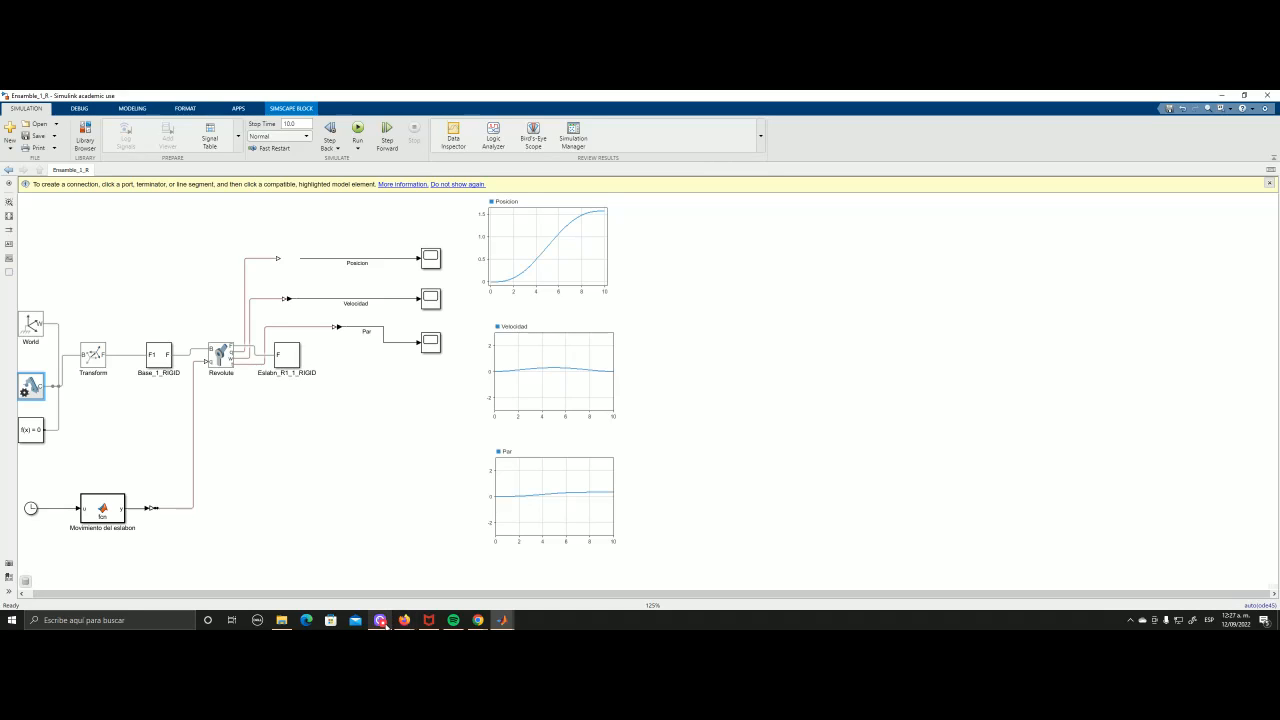
click(387, 624)
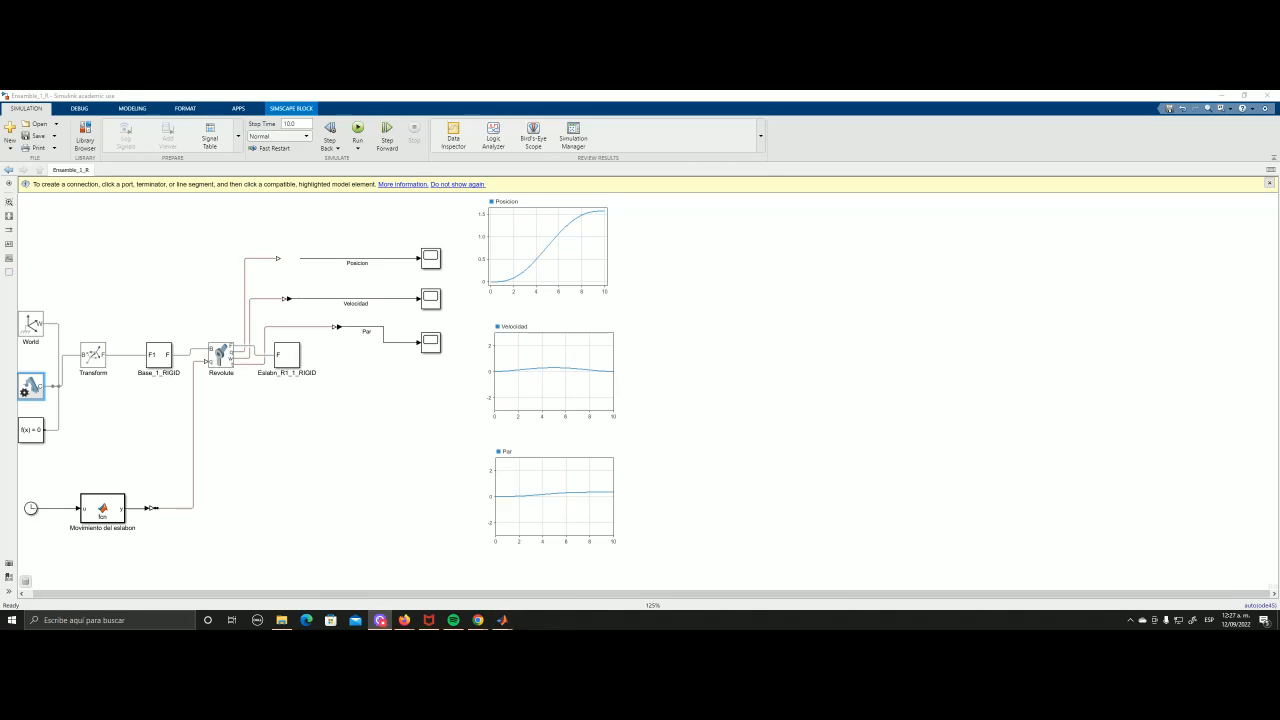